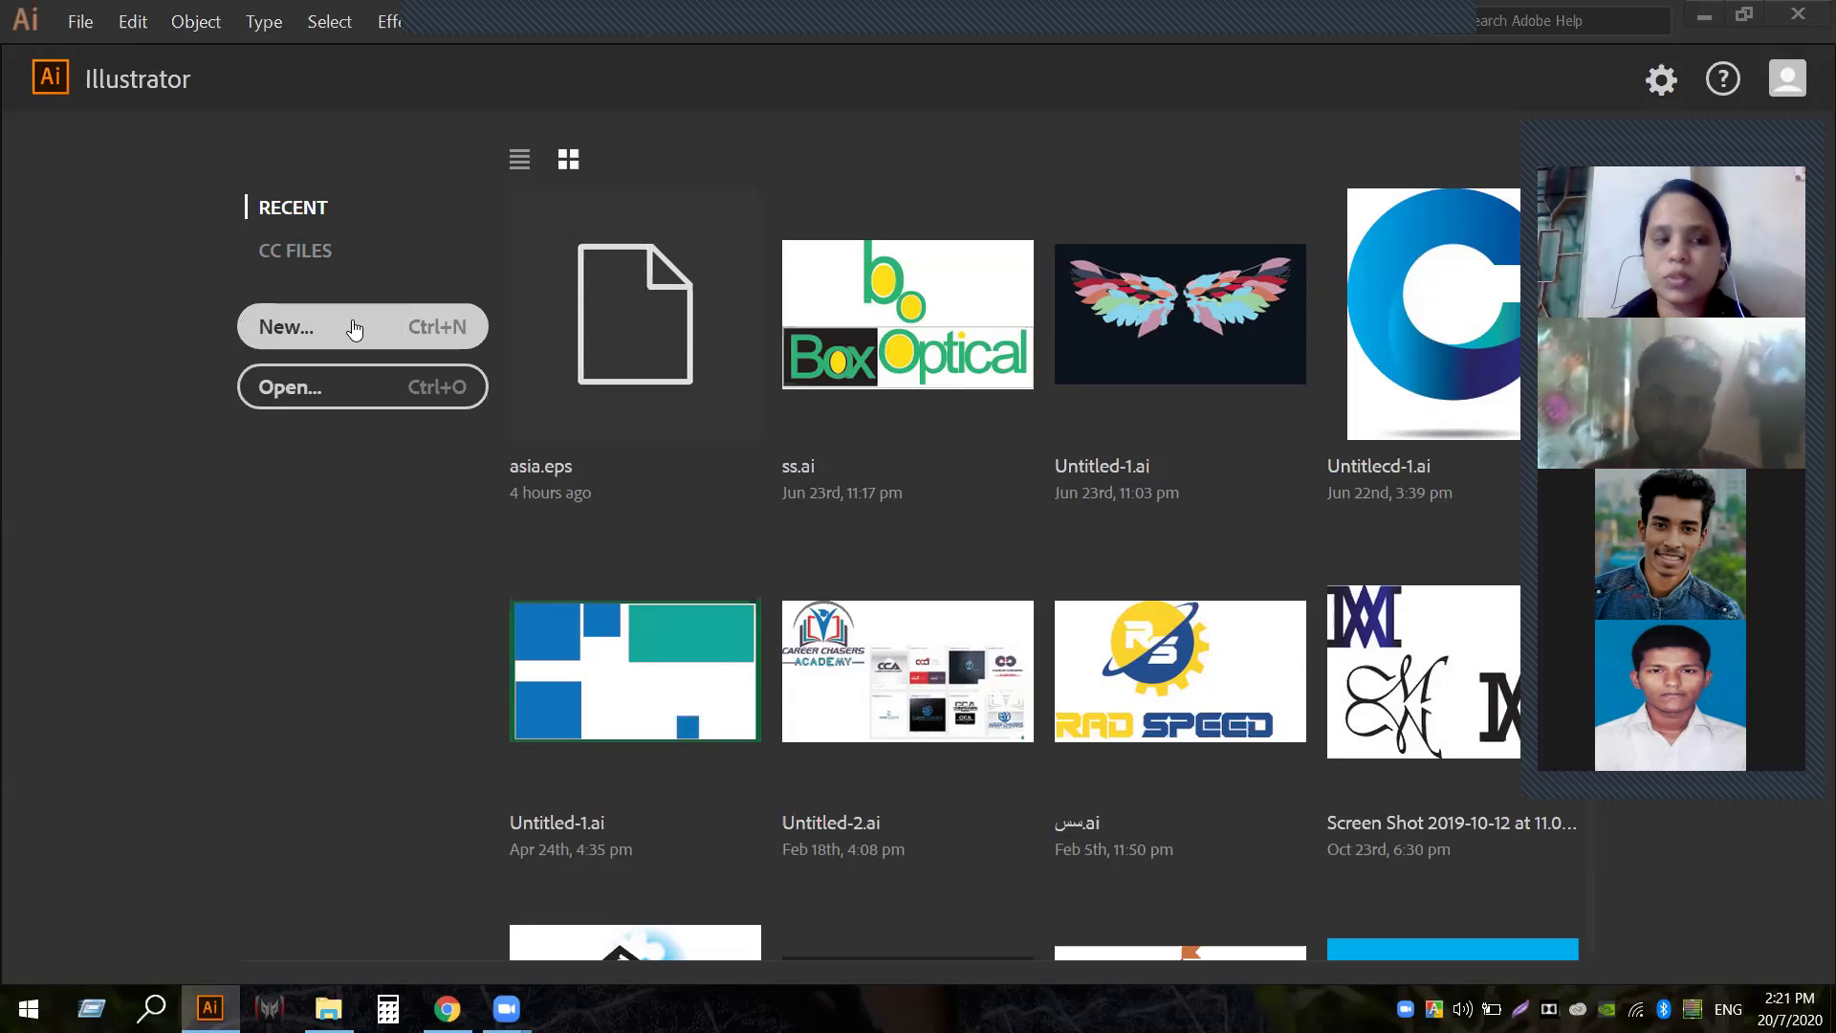
Create a new document from the custom 1920 x 1080 px preset in RGB Color mode.
{"action": "left_click", "coordinate": [354, 328]}
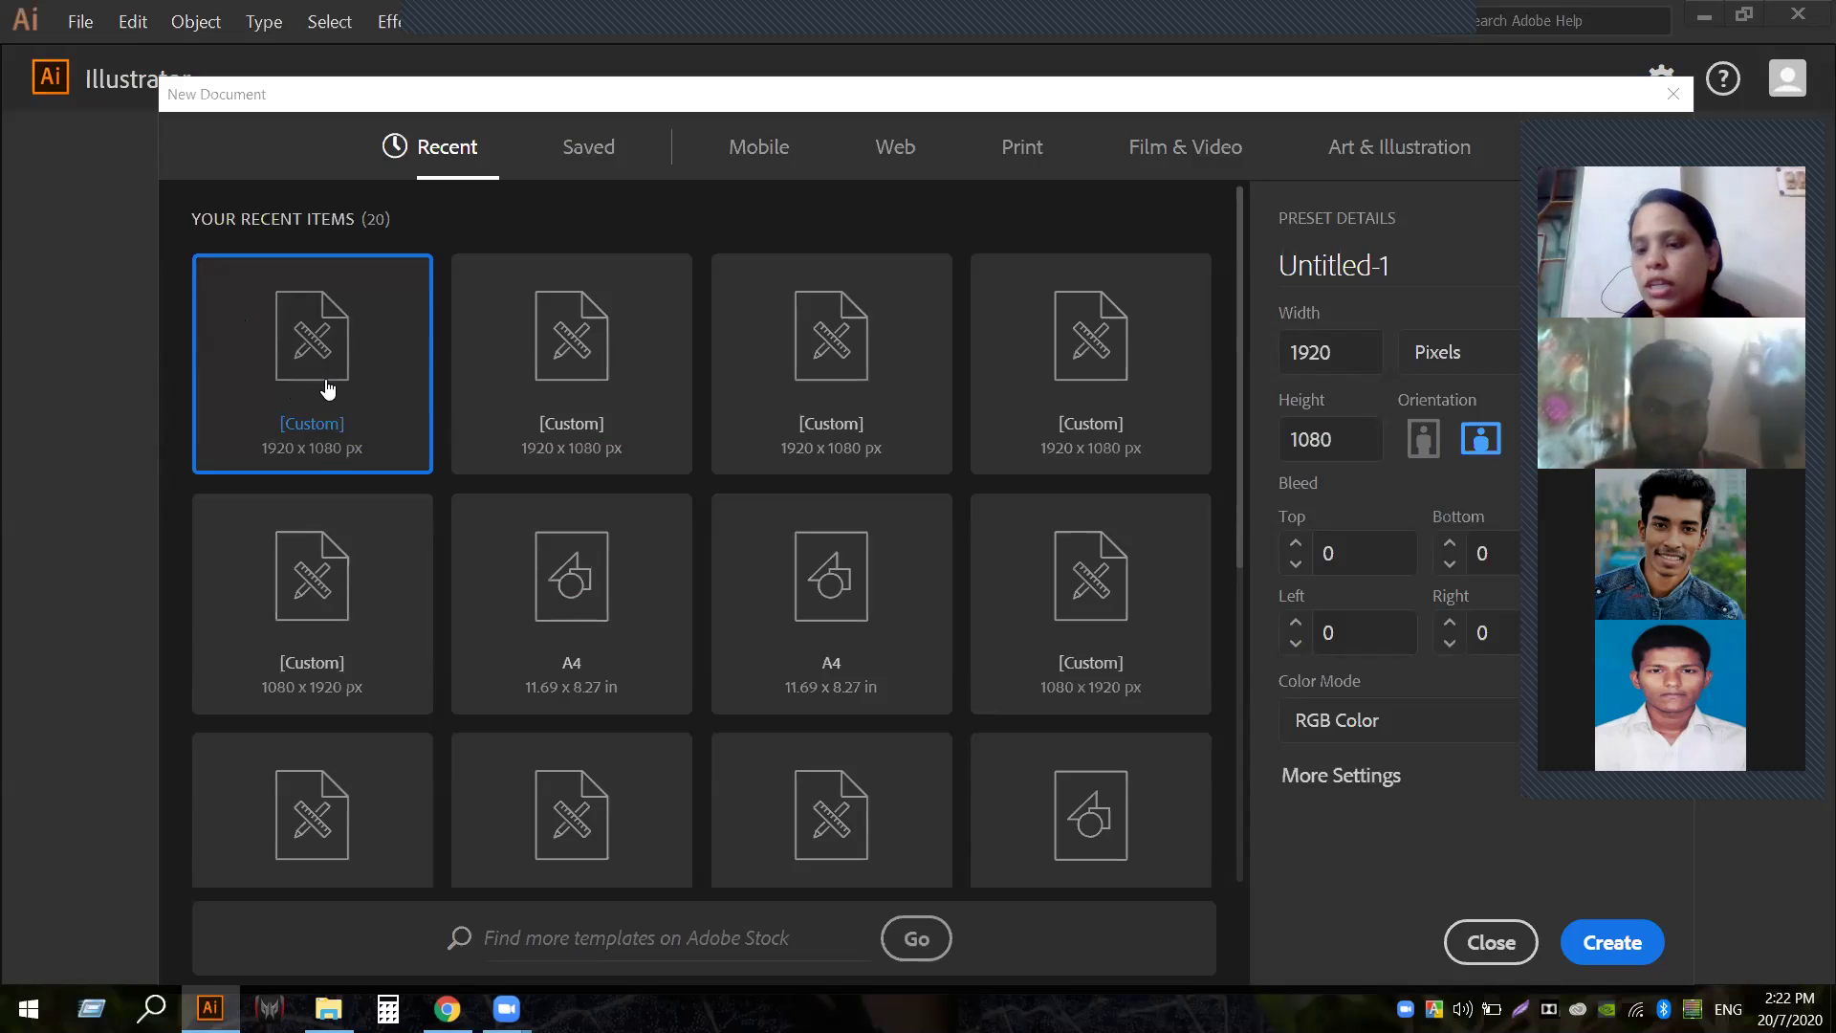
{"action": "left_click", "coordinate": [1615, 945]}
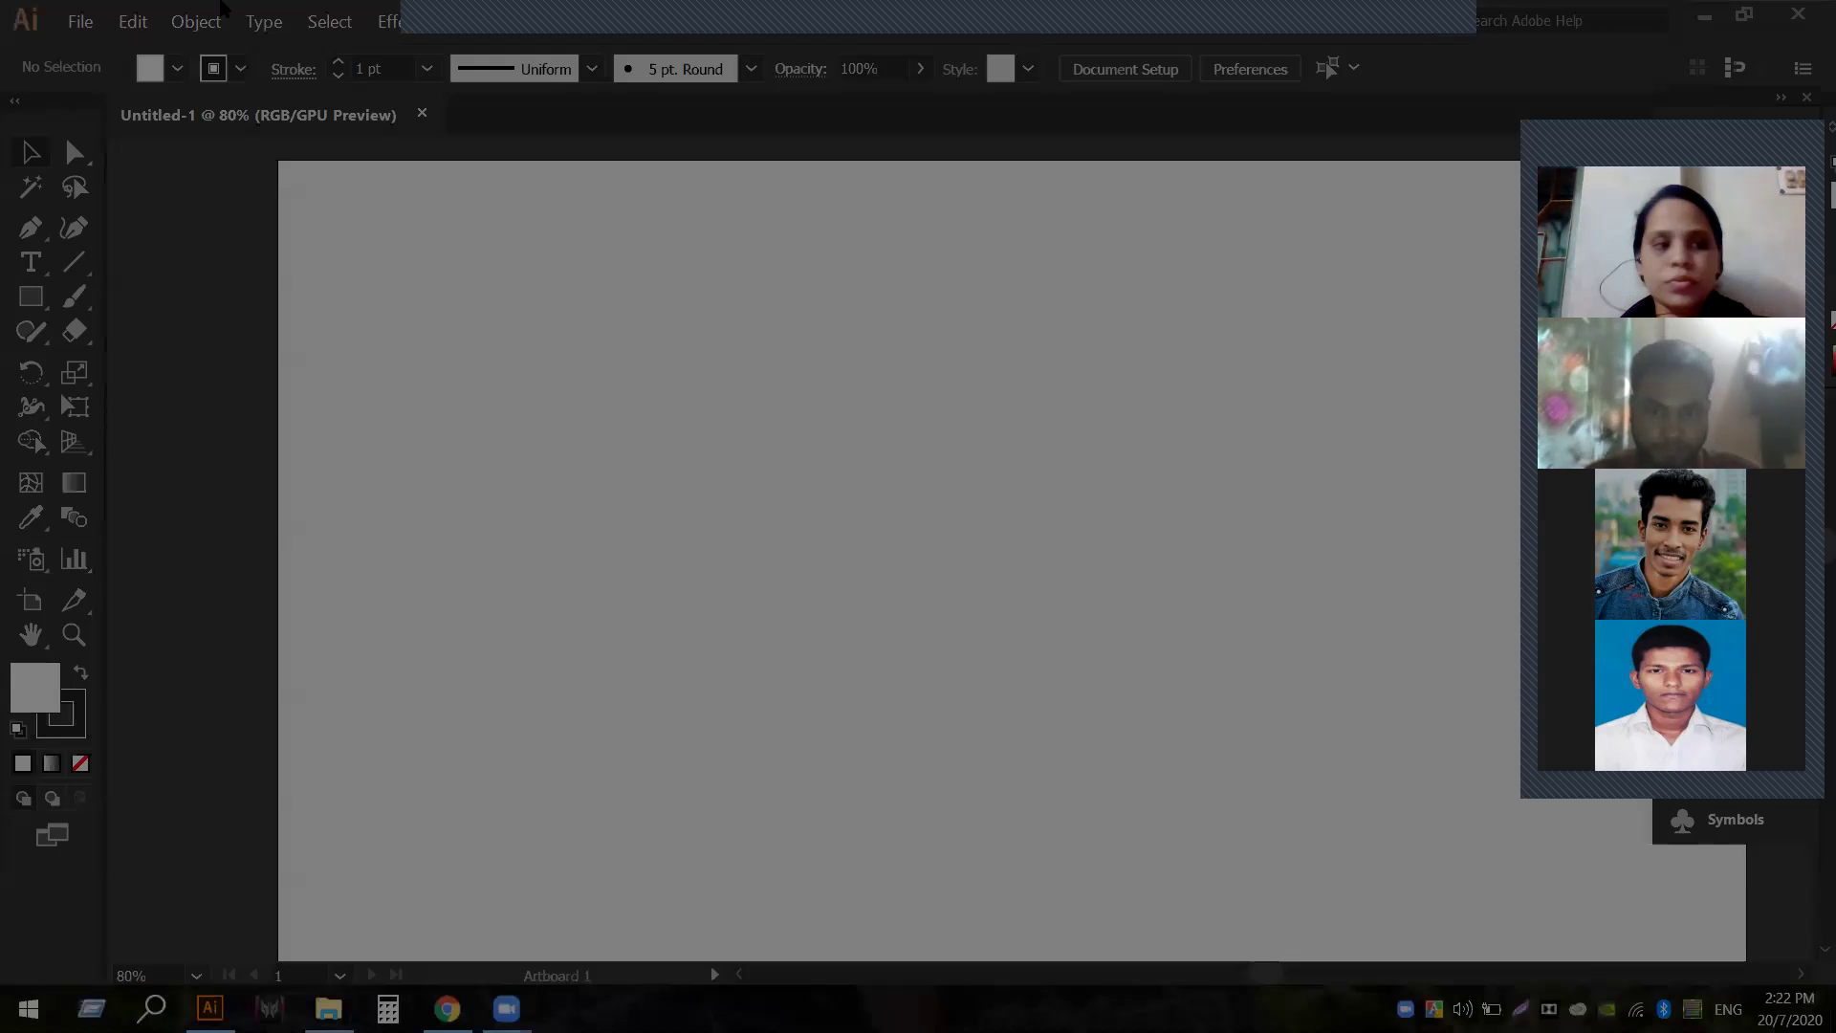
Capture nearly the whole screen as a screenshot and save it as Screenshot_9.png in New folder (4).
{"action": "left_click_drag", "start_coordinate": [2, 2], "coordinate": [1816, 972]}
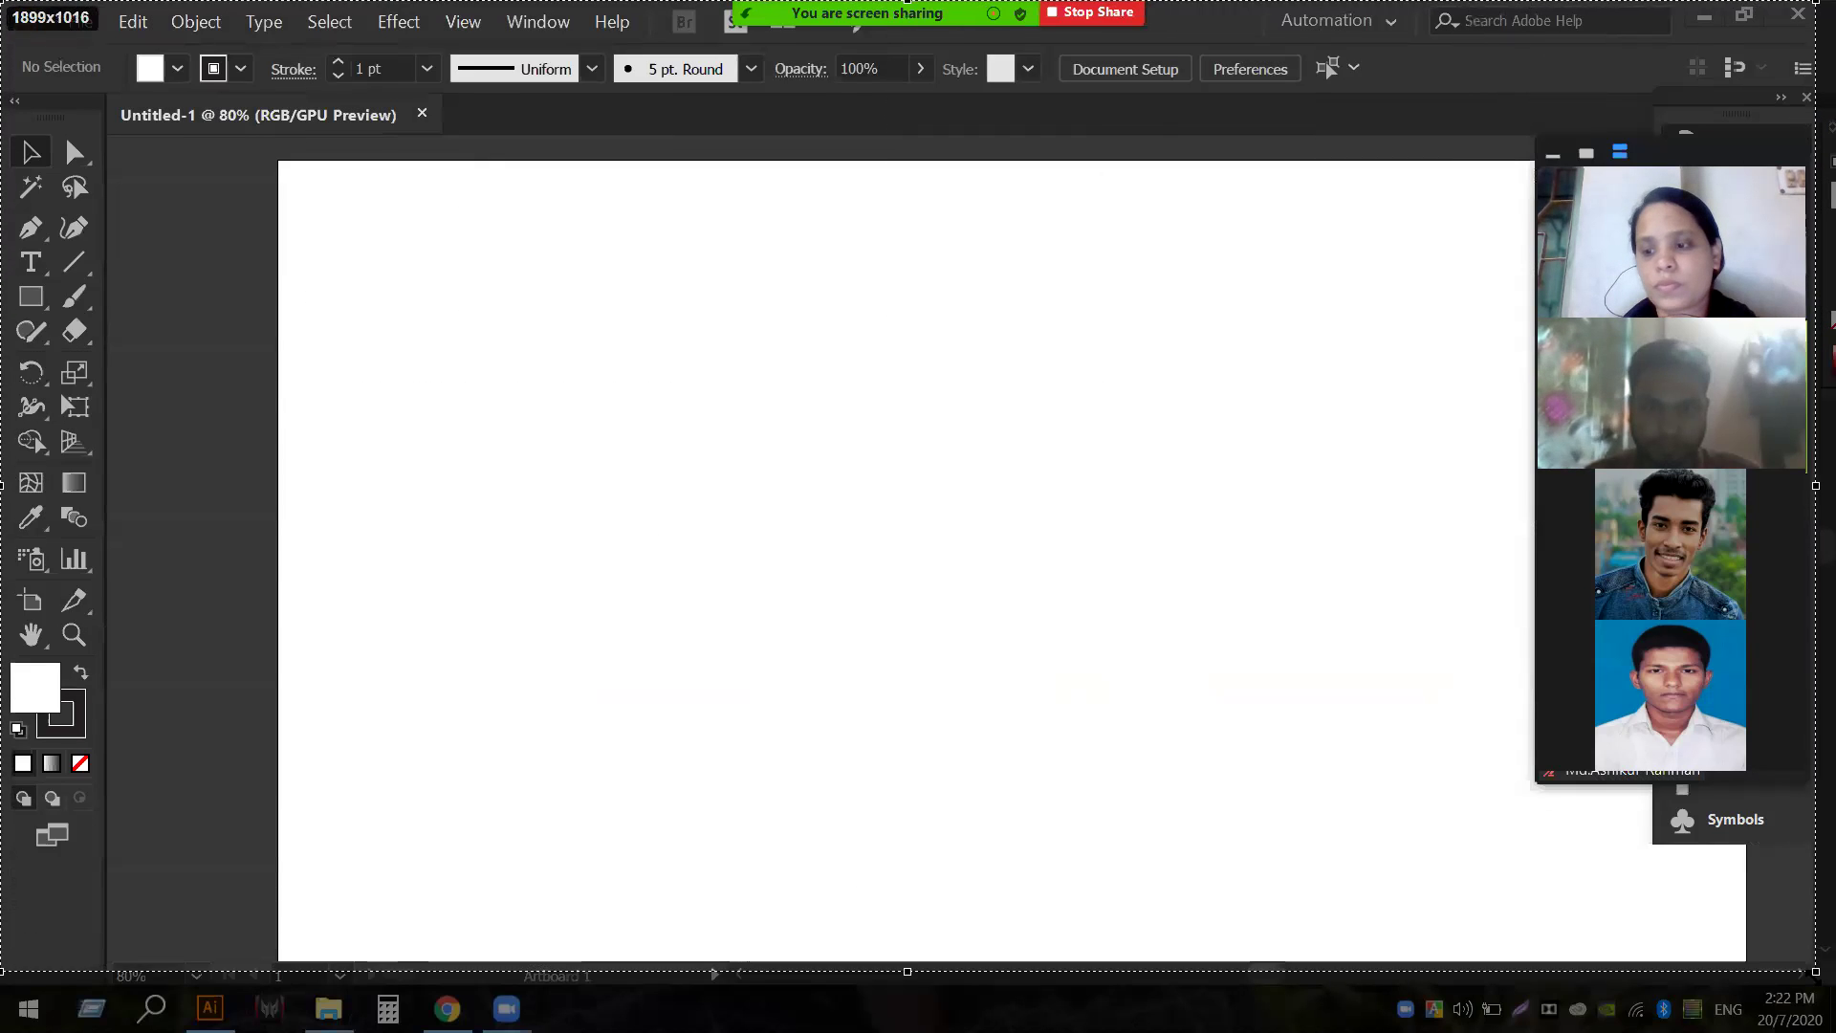
{"action": "key", "text": "ctrl+s"}
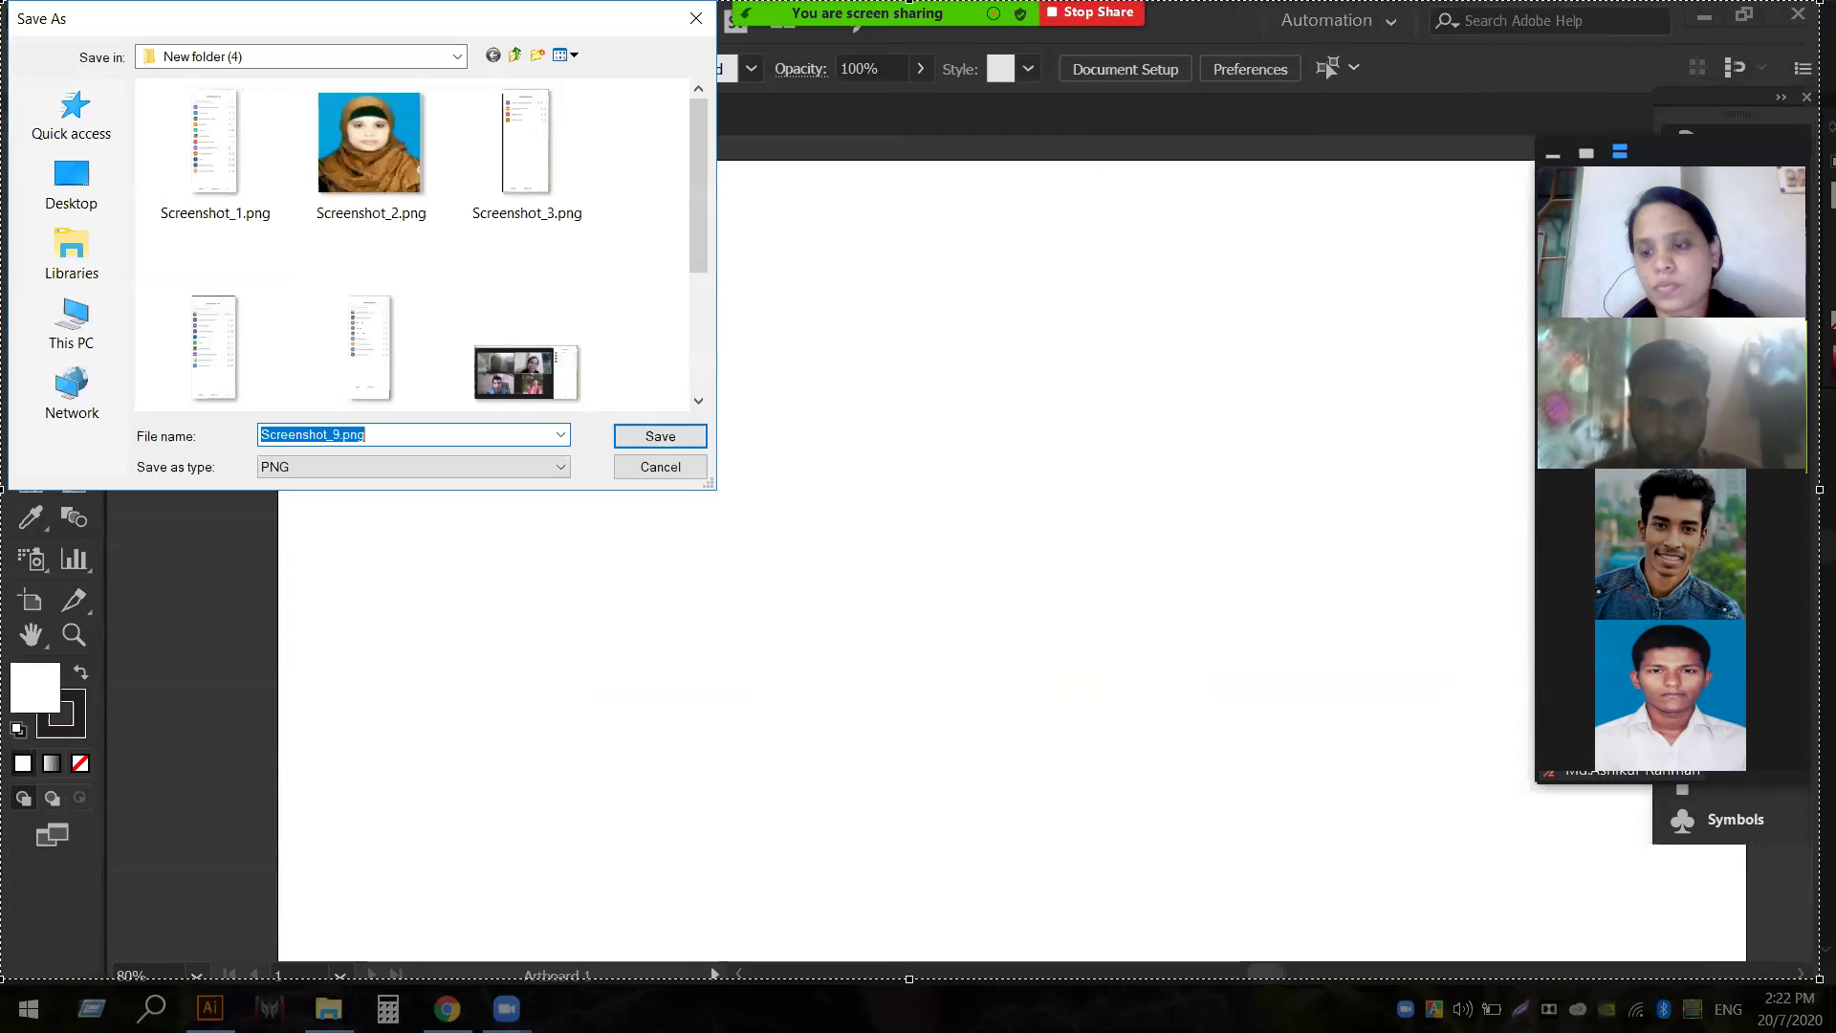
{"action": "key", "text": "Return"}
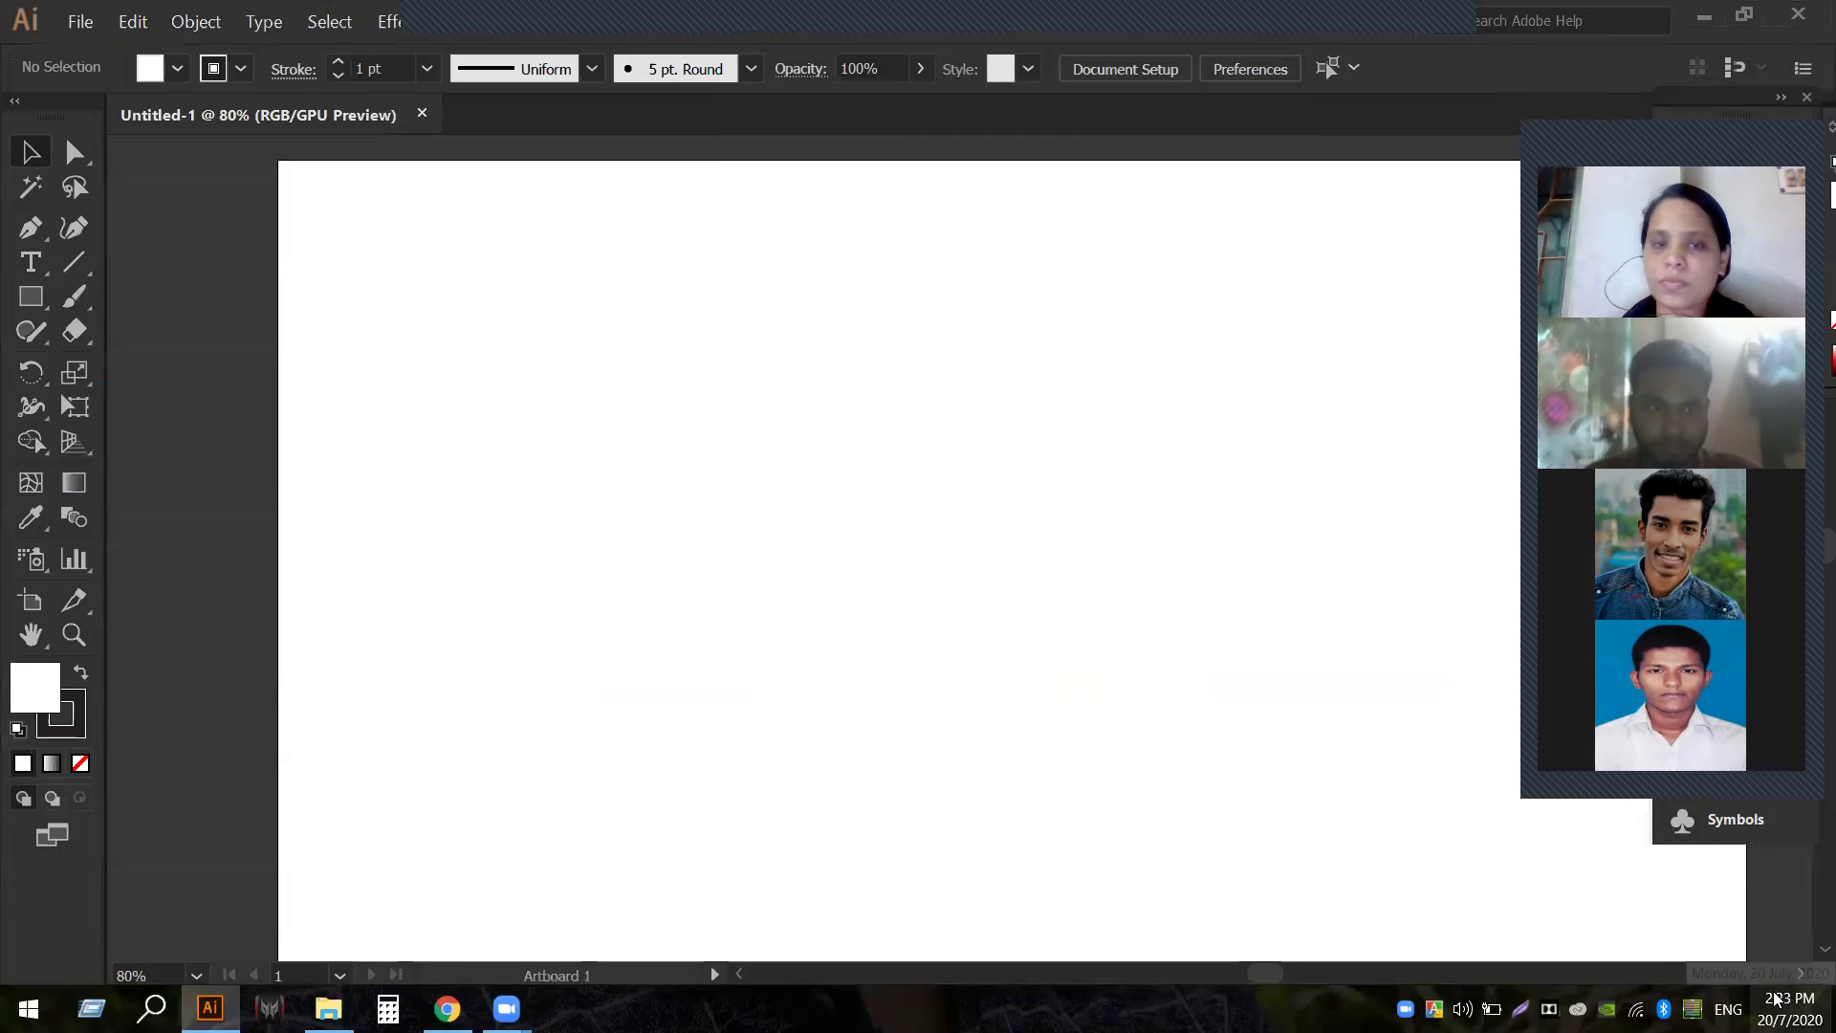
{"action": "left_click", "coordinate": [42, 302]}
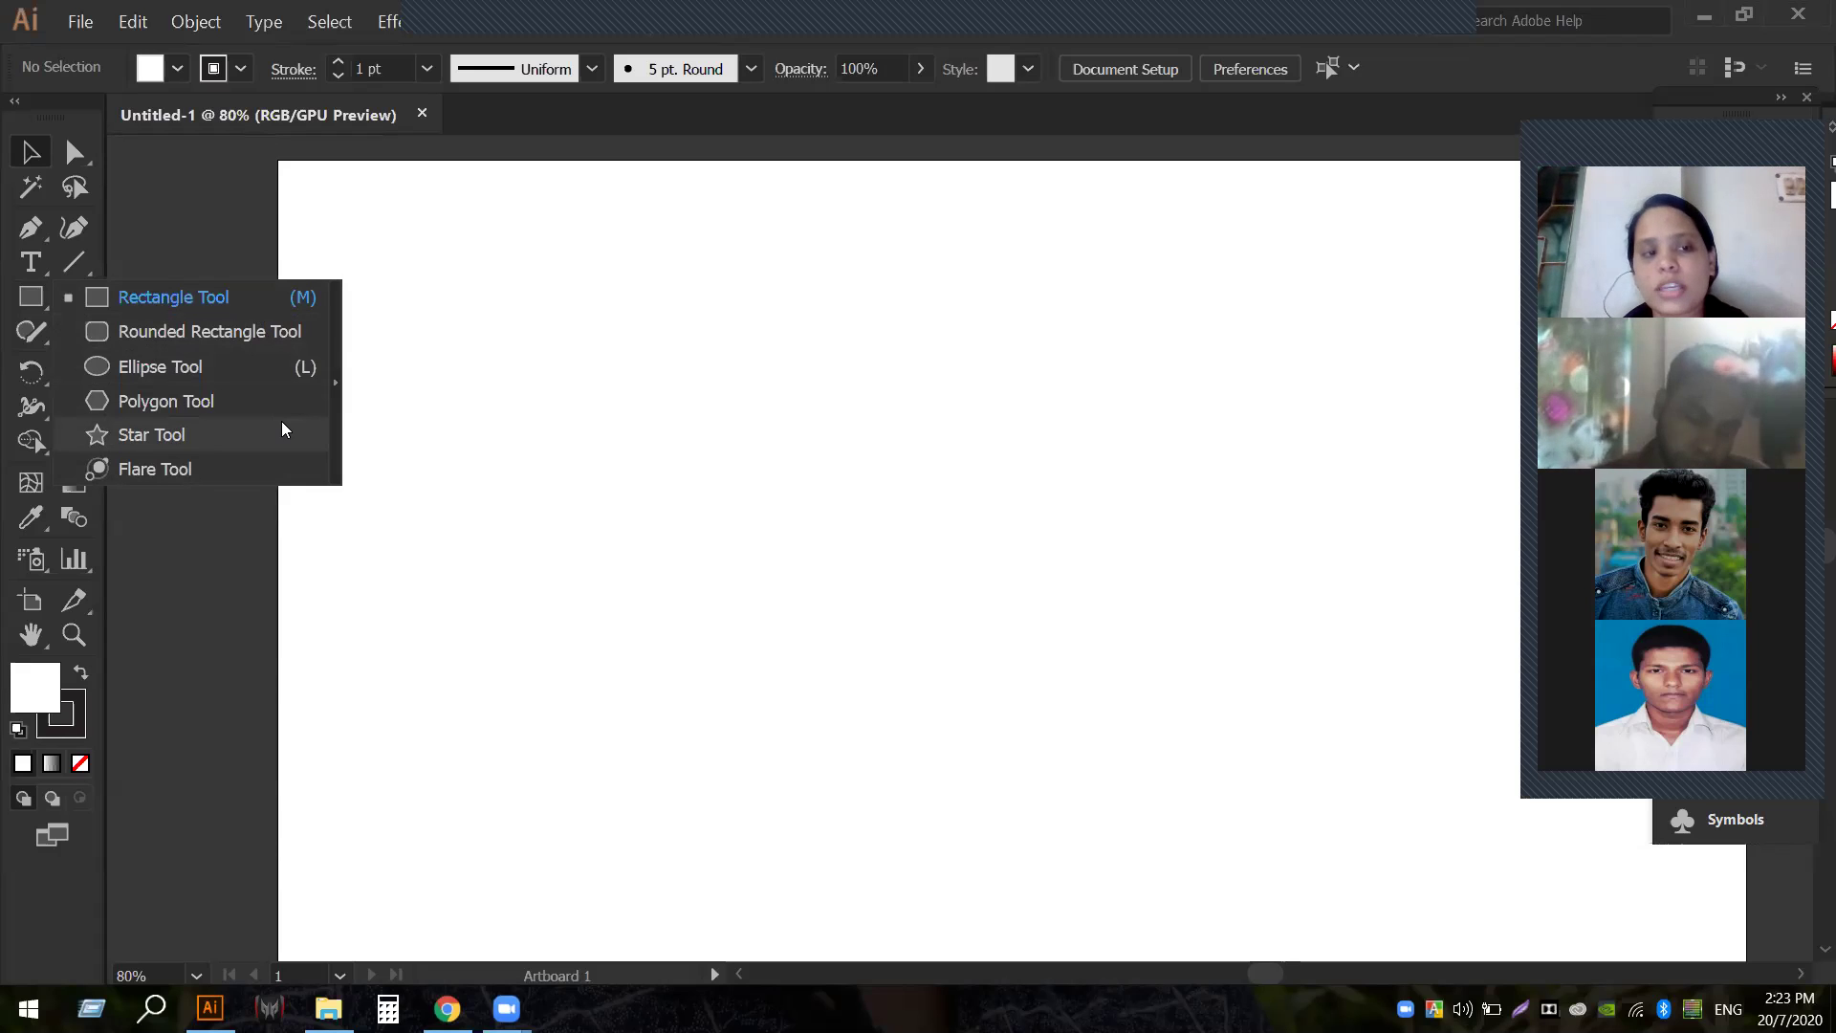
{"action": "left_click", "coordinate": [207, 369]}
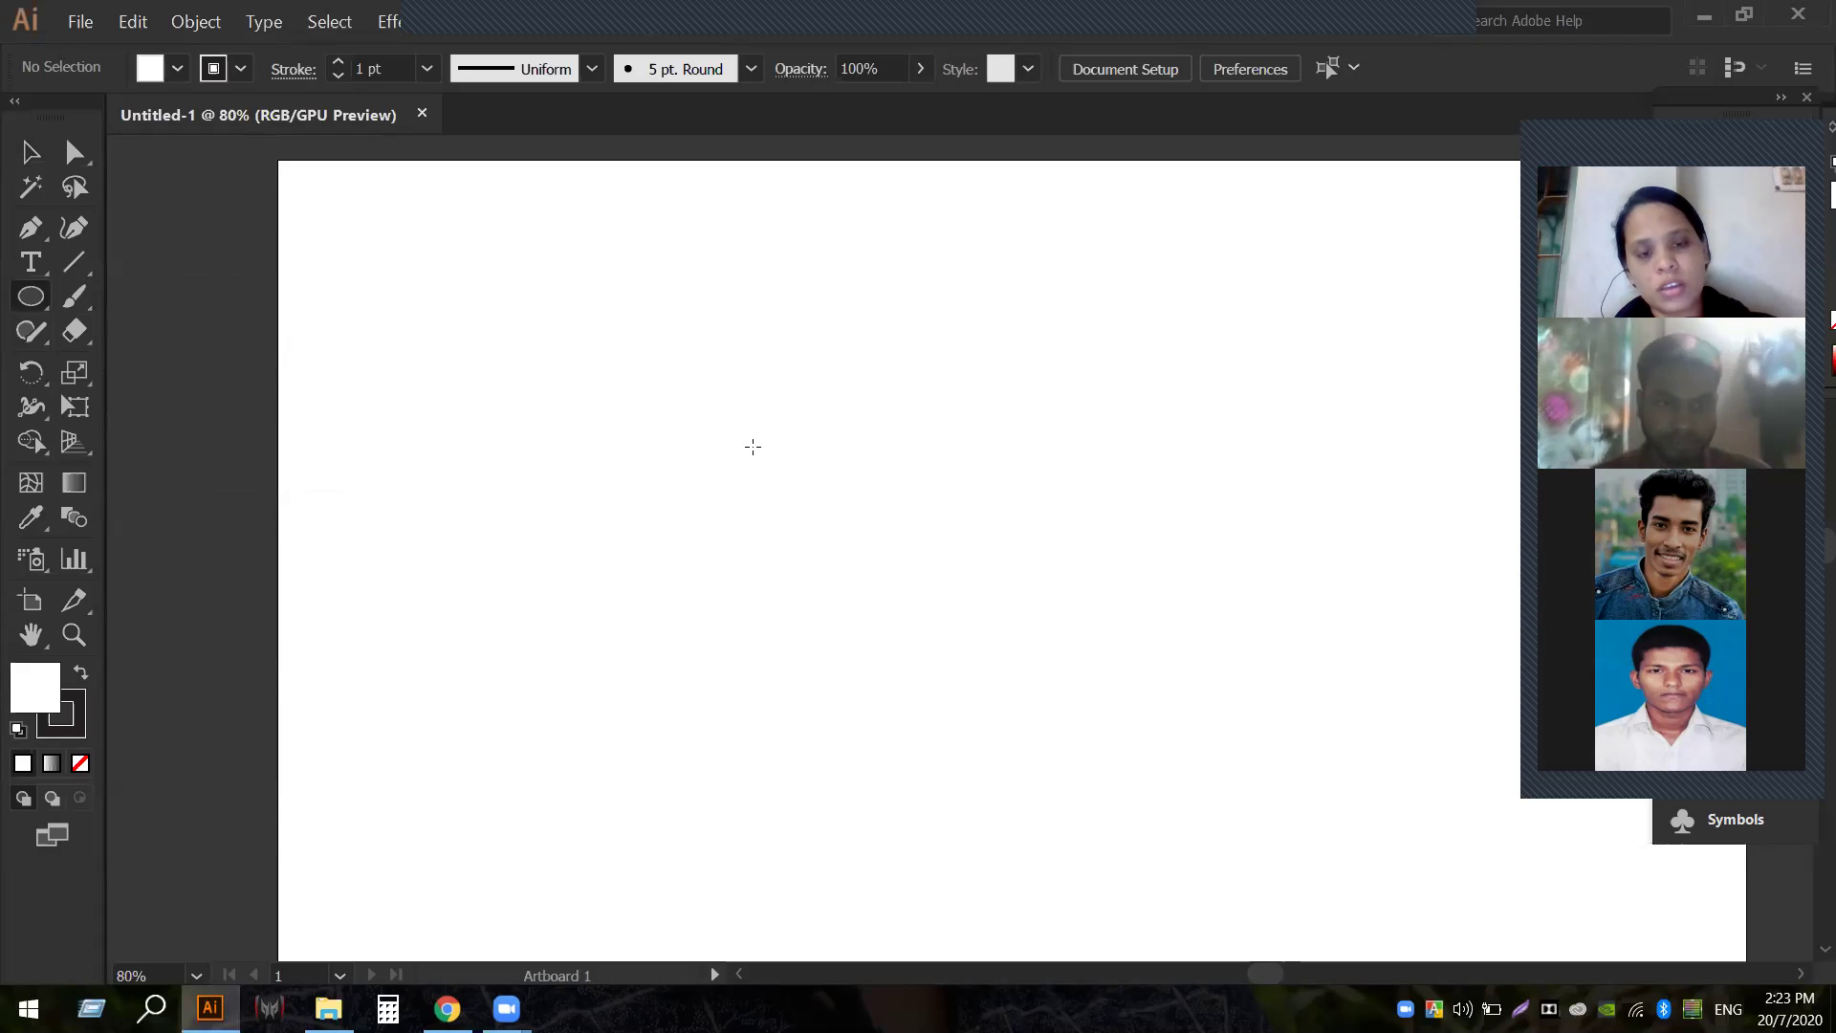
{"action": "left_click_drag", "start_coordinate": [753, 447], "coordinate": [1377, 623]}
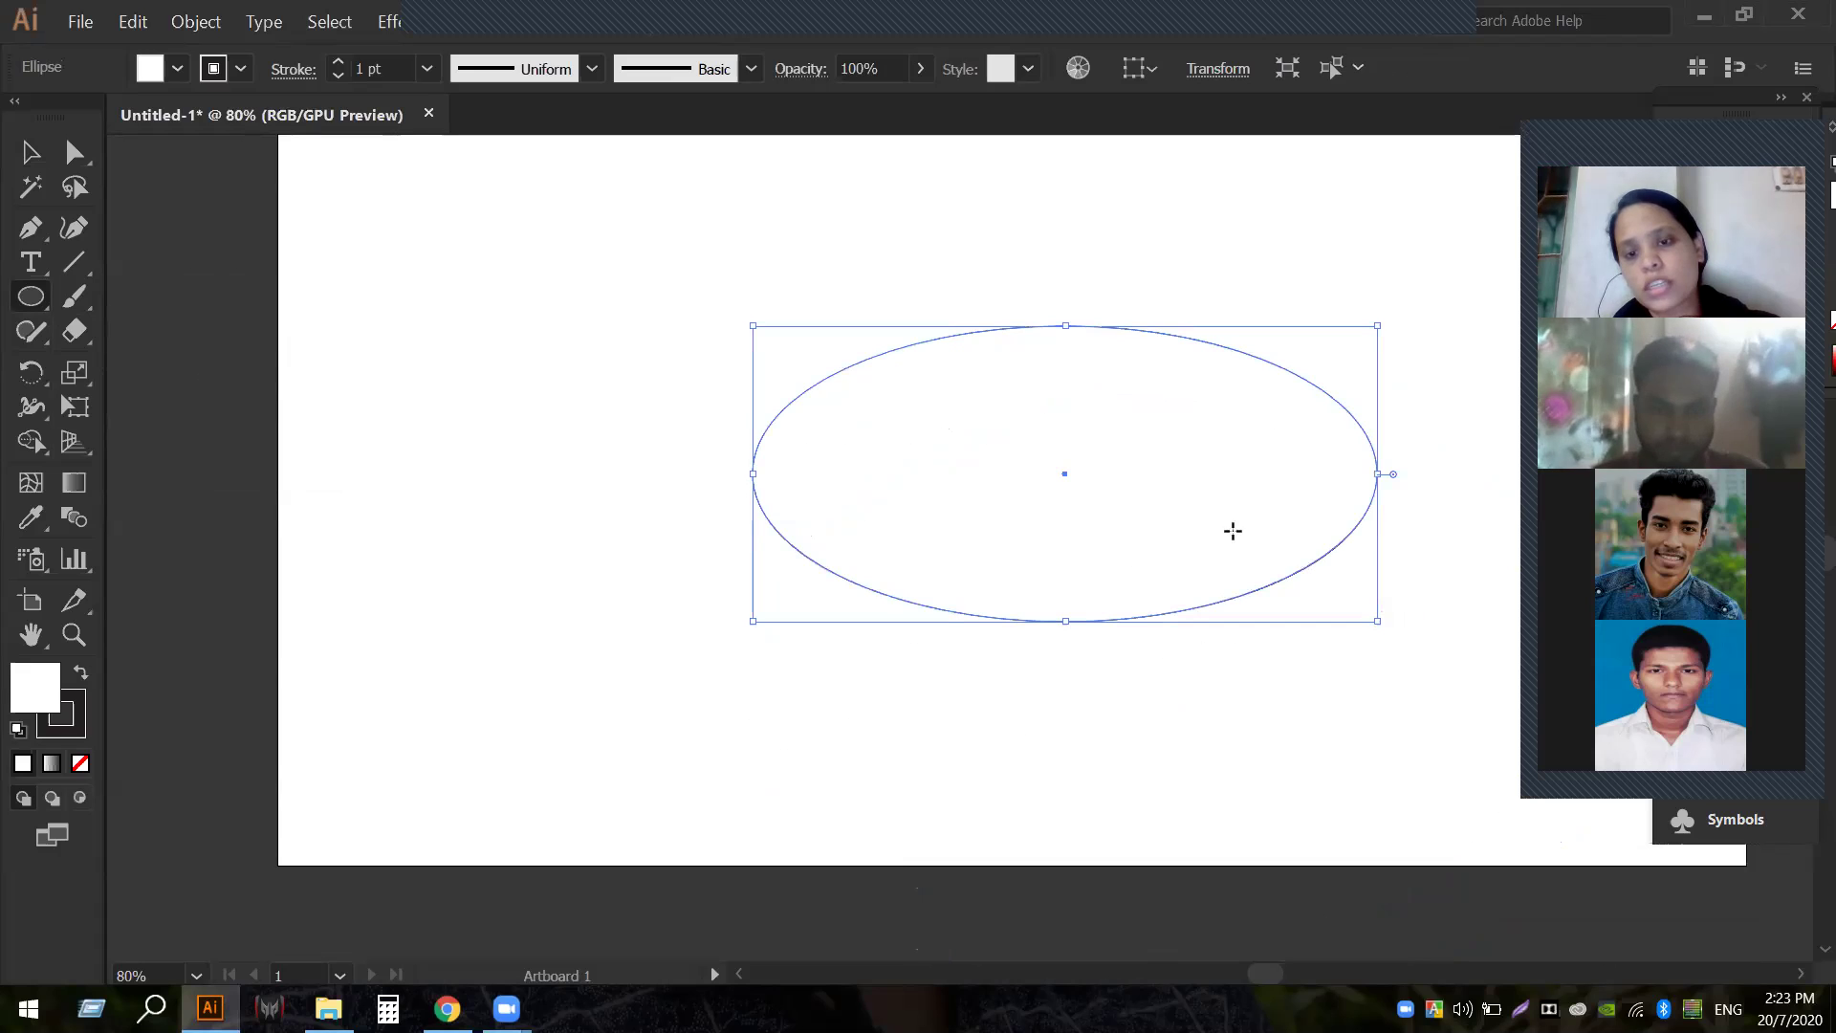
{"action": "left_click_drag", "start_coordinate": [574, 199], "coordinate": [691, 788]}
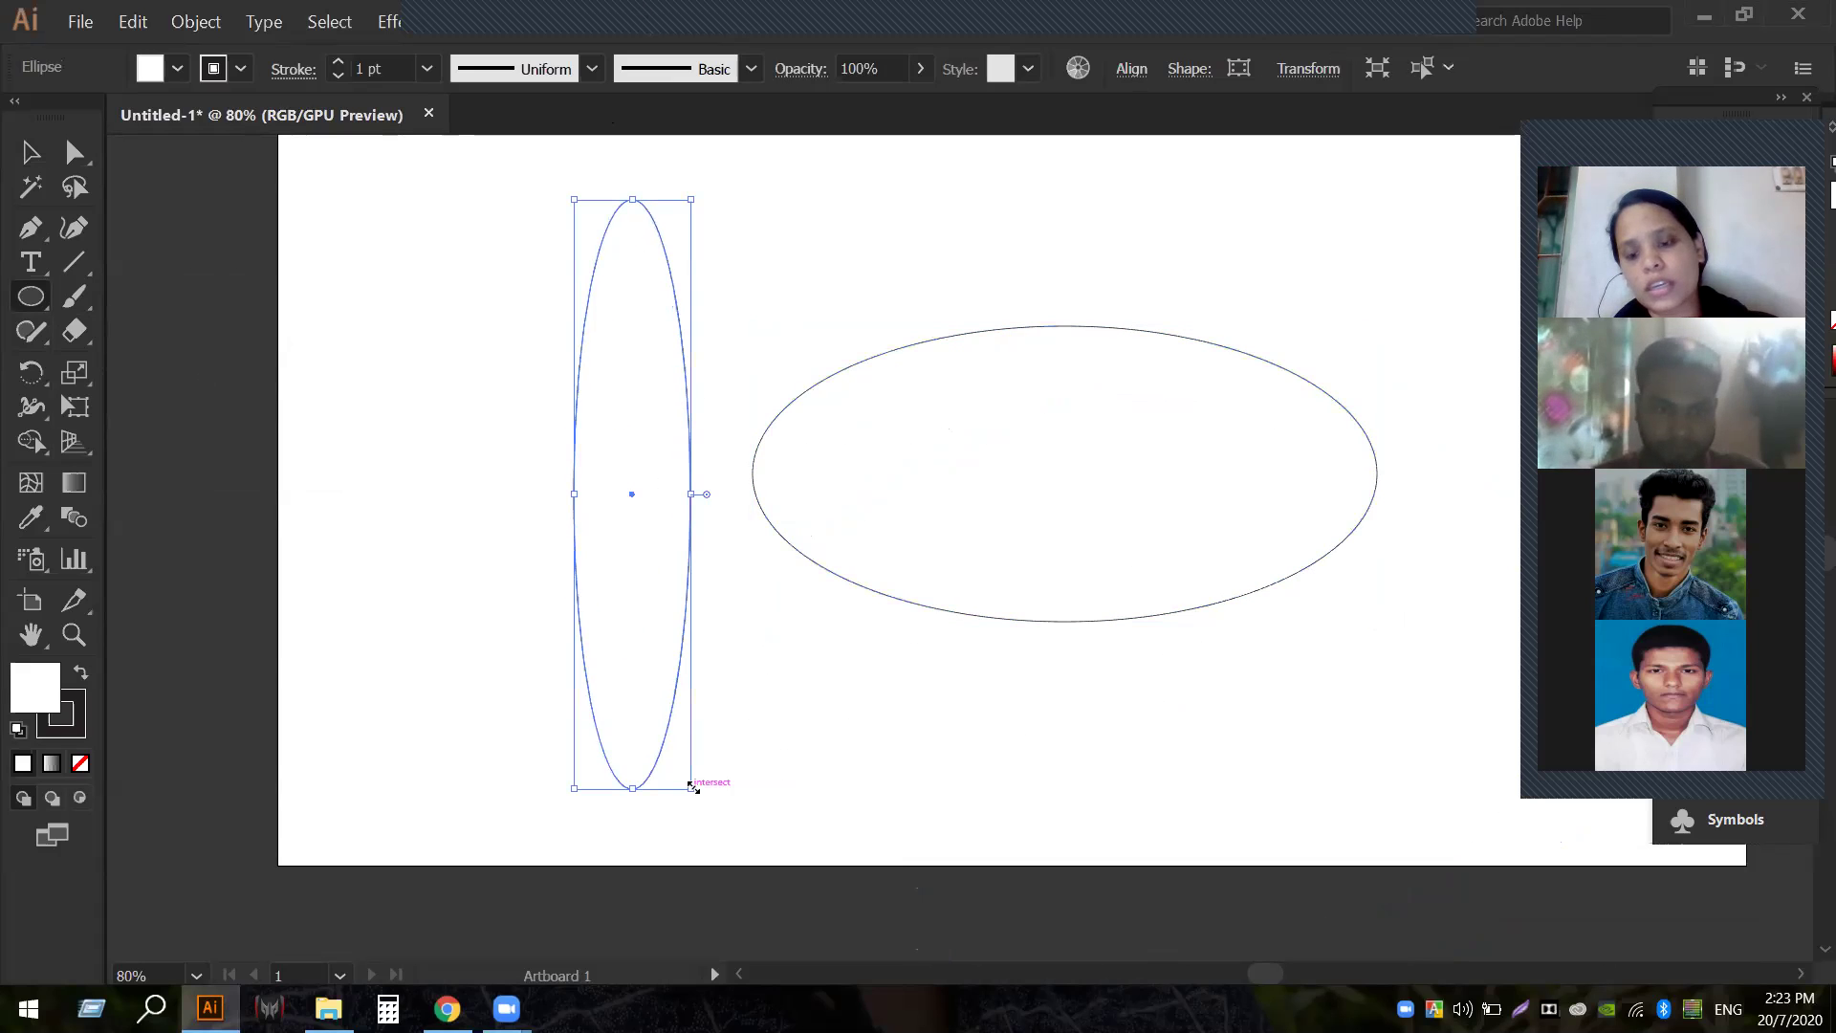
{"action": "left_click", "coordinate": [29, 155]}
{"action": "left_click_drag", "start_coordinate": [502, 191], "coordinate": [1394, 685]}
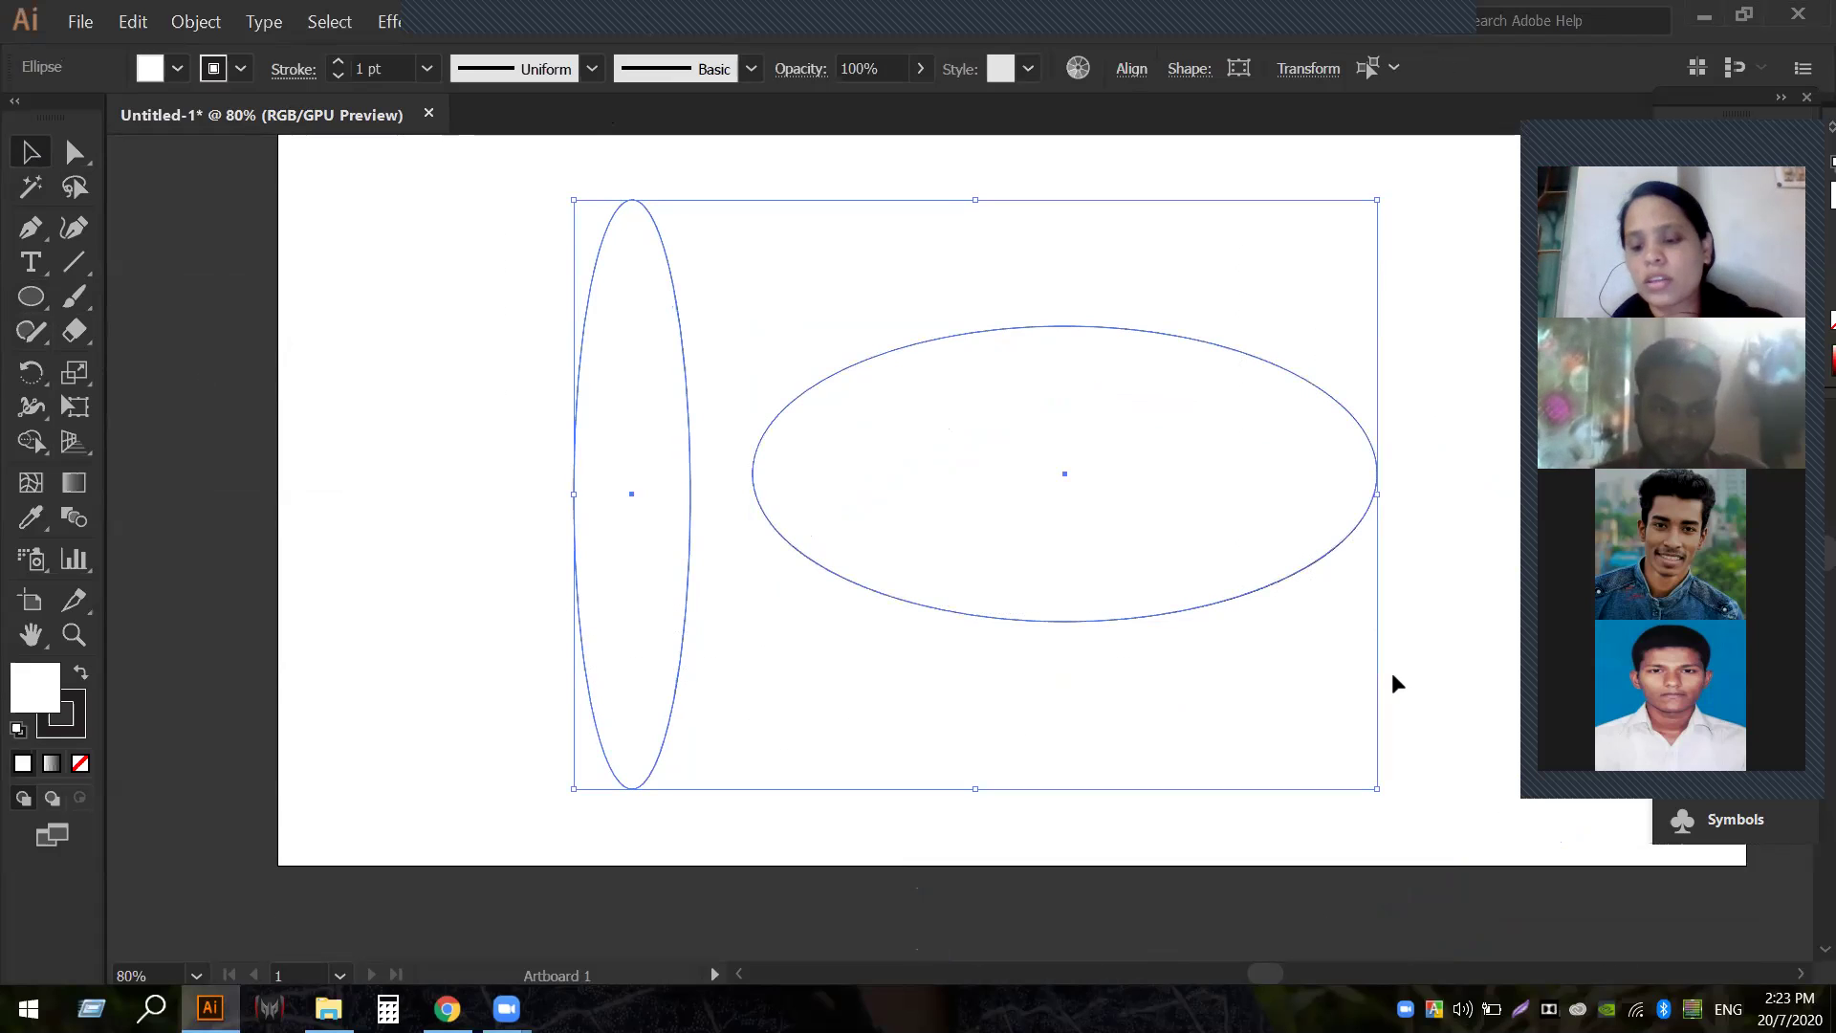
{"action": "key", "text": "Delete"}
Draw a large perfect circle on the artboard with the Ellipse tool and fill it with dark green.
{"action": "left_click", "coordinate": [33, 635]}
{"action": "left_click_drag", "start_coordinate": [953, 493], "coordinate": [841, 545]}
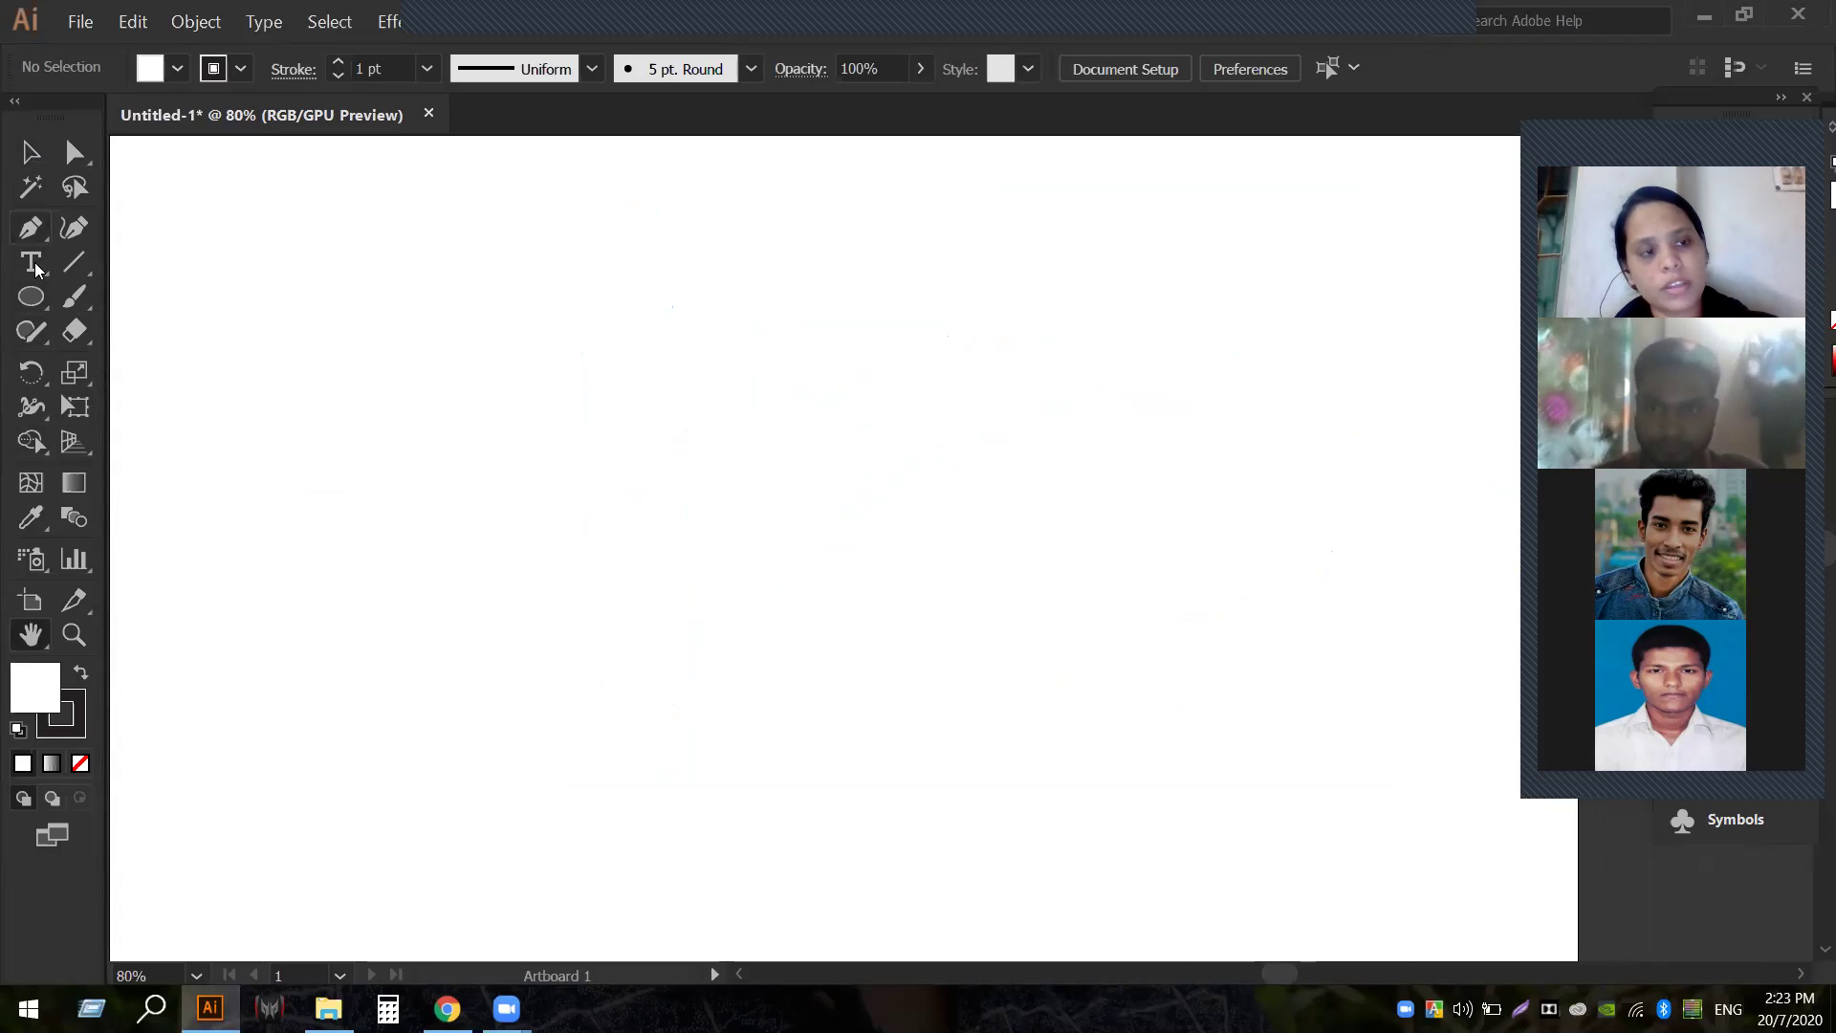
{"action": "left_click", "coordinate": [43, 306]}
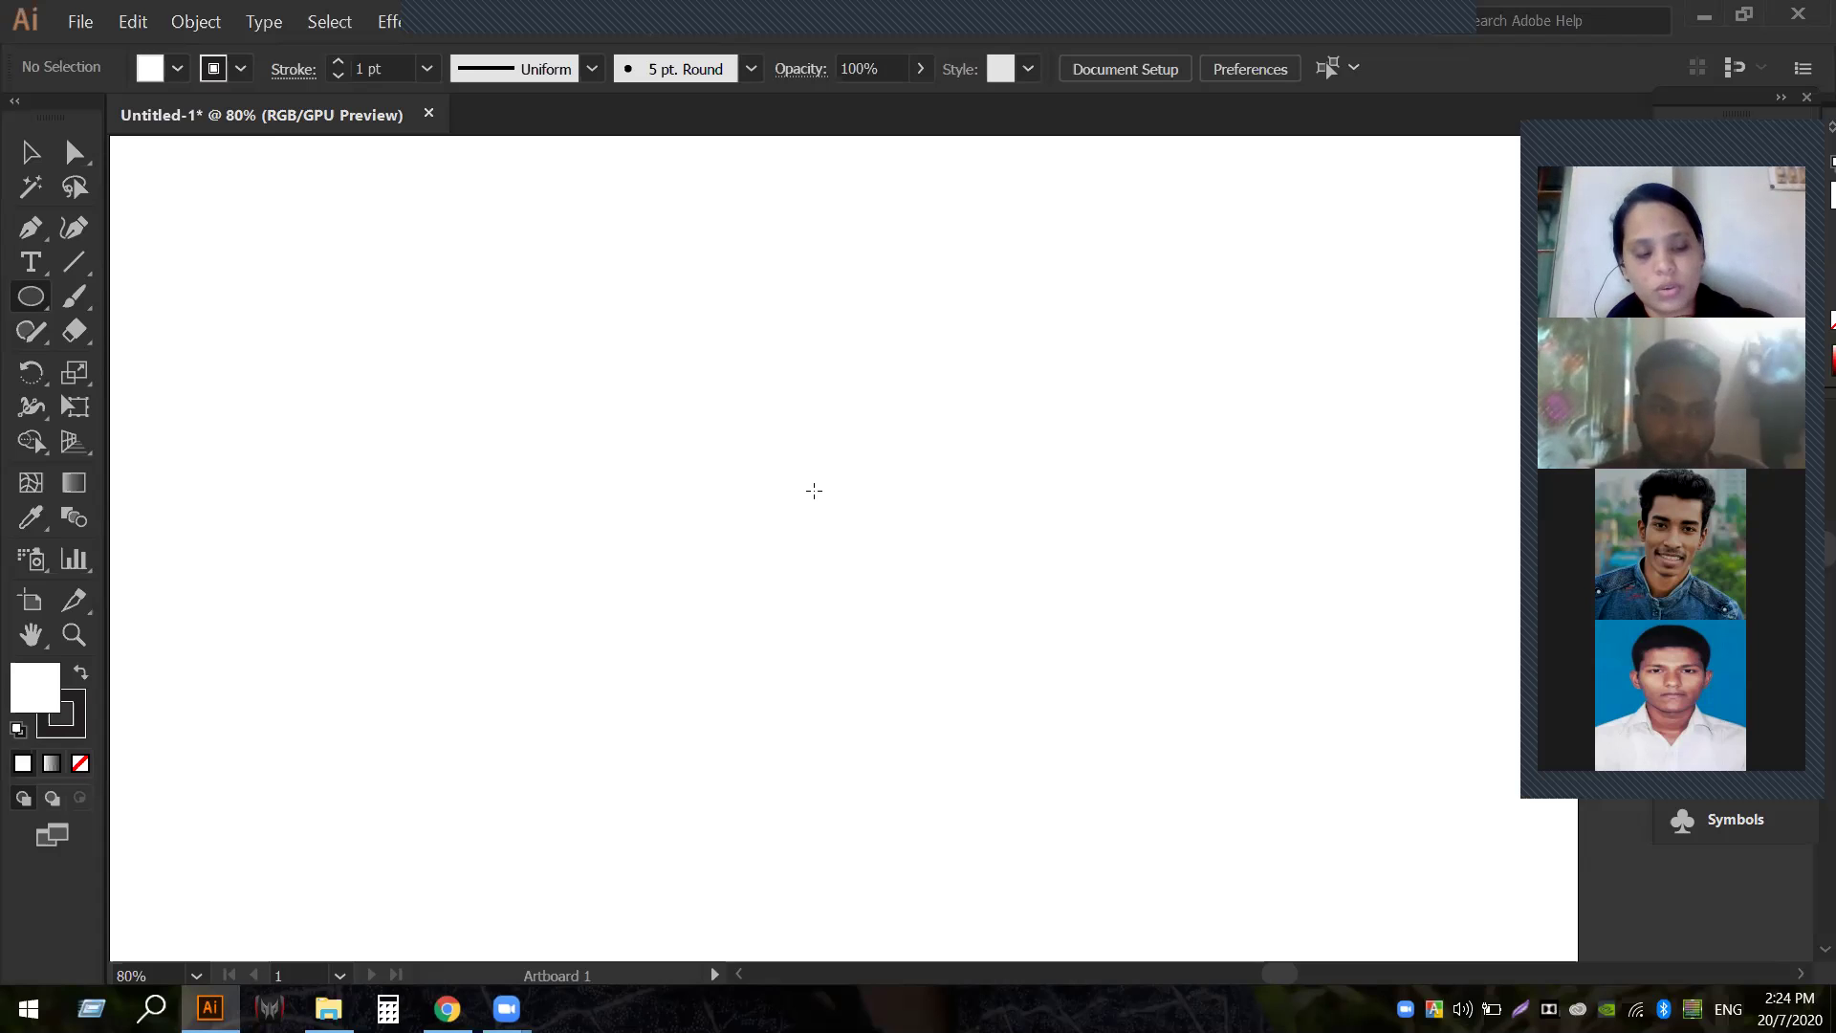
{"action": "left_click_drag", "start_coordinate": [813, 490], "coordinate": [1037, 769]}
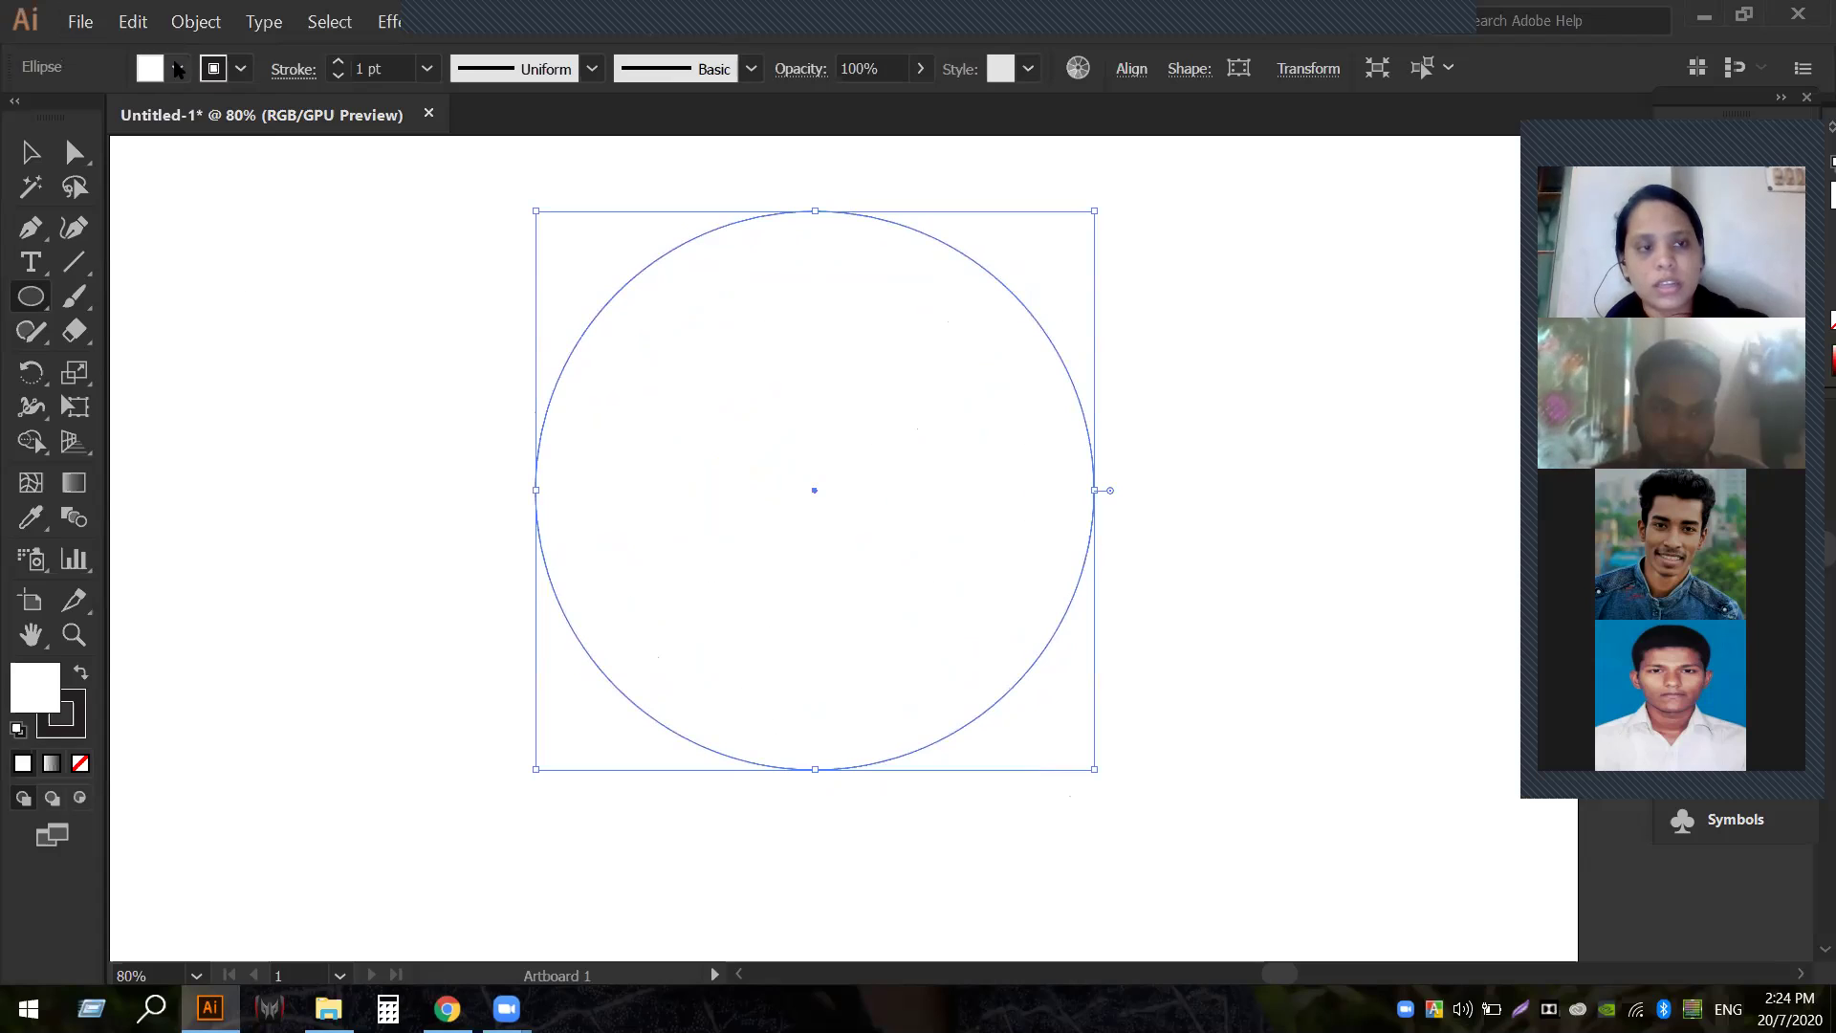
{"action": "left_click", "coordinate": [177, 68]}
{"action": "left_click", "coordinate": [138, 143]}
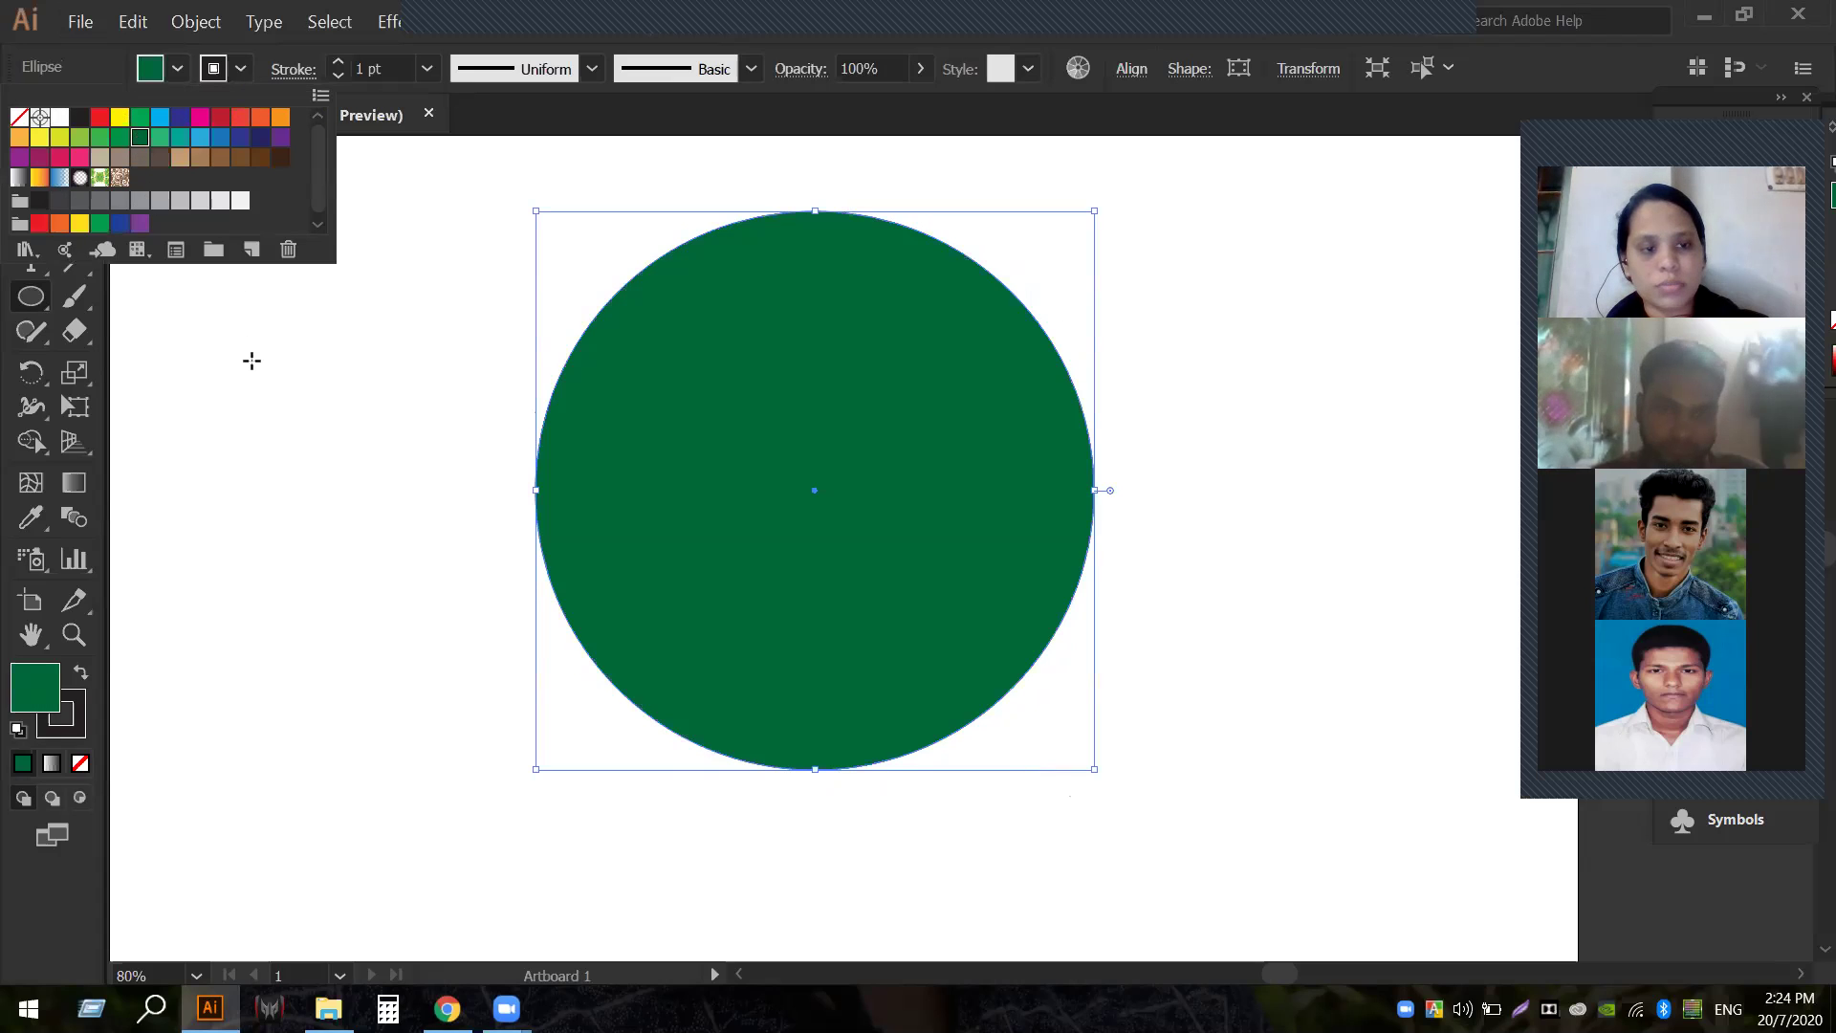
{"action": "key", "text": "Escape"}
{"action": "left_click", "coordinate": [29, 153]}
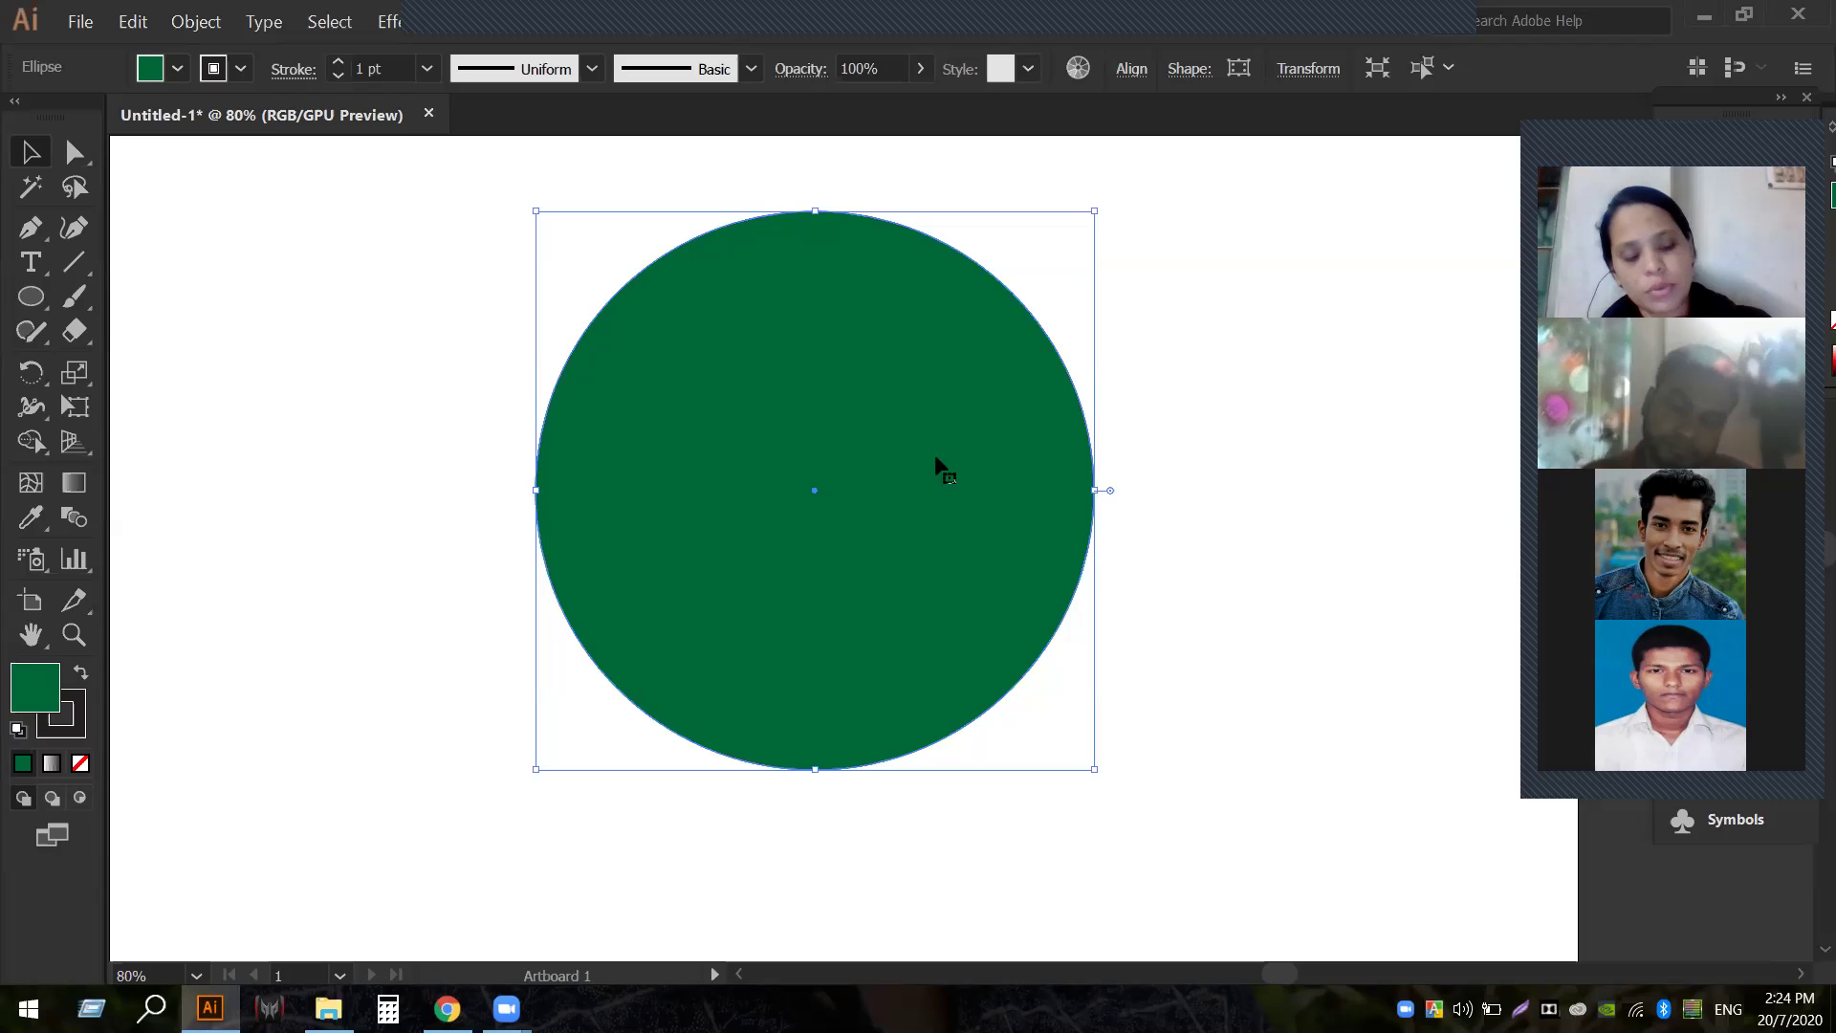
Toggle the selected circle's bounding box off and back on.
{"action": "key", "text": "ctrl+shift+b"}
{"action": "key", "text": "ctrl+shift+b"}
{"action": "key", "text": "ctrl+shift+b"}
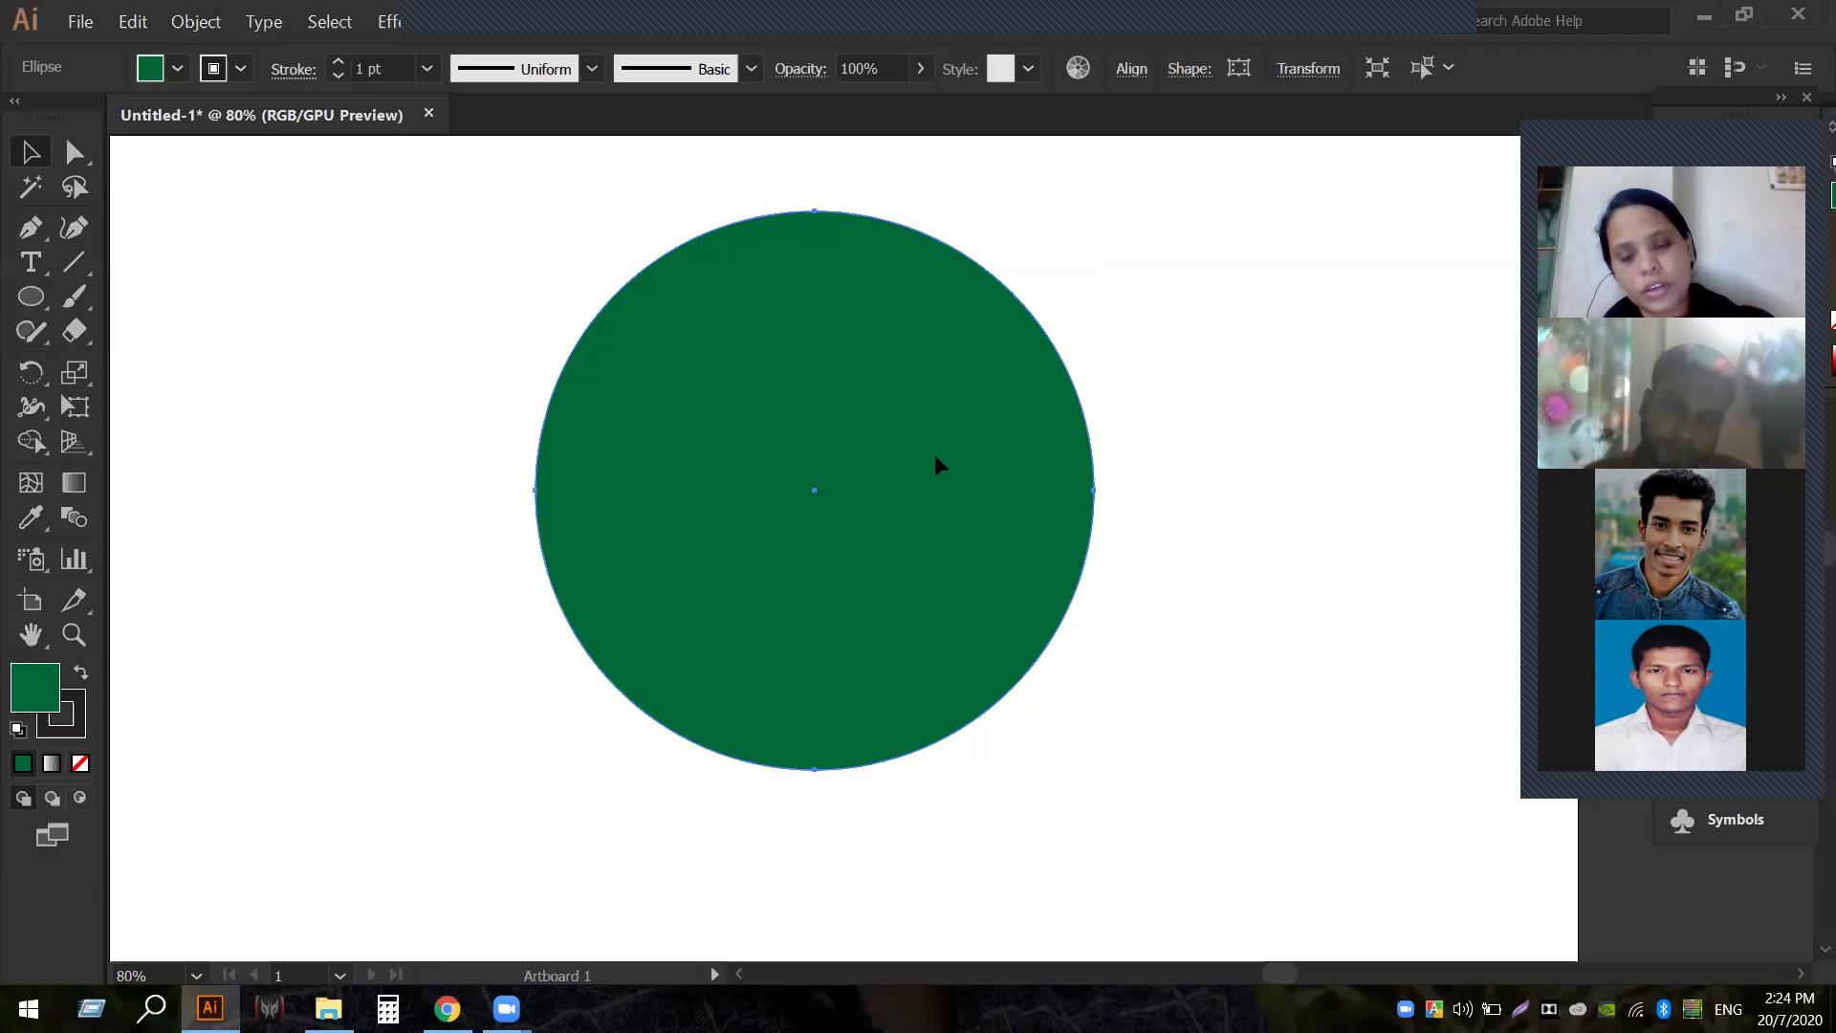
{"action": "key", "text": "ctrl+shift+b"}
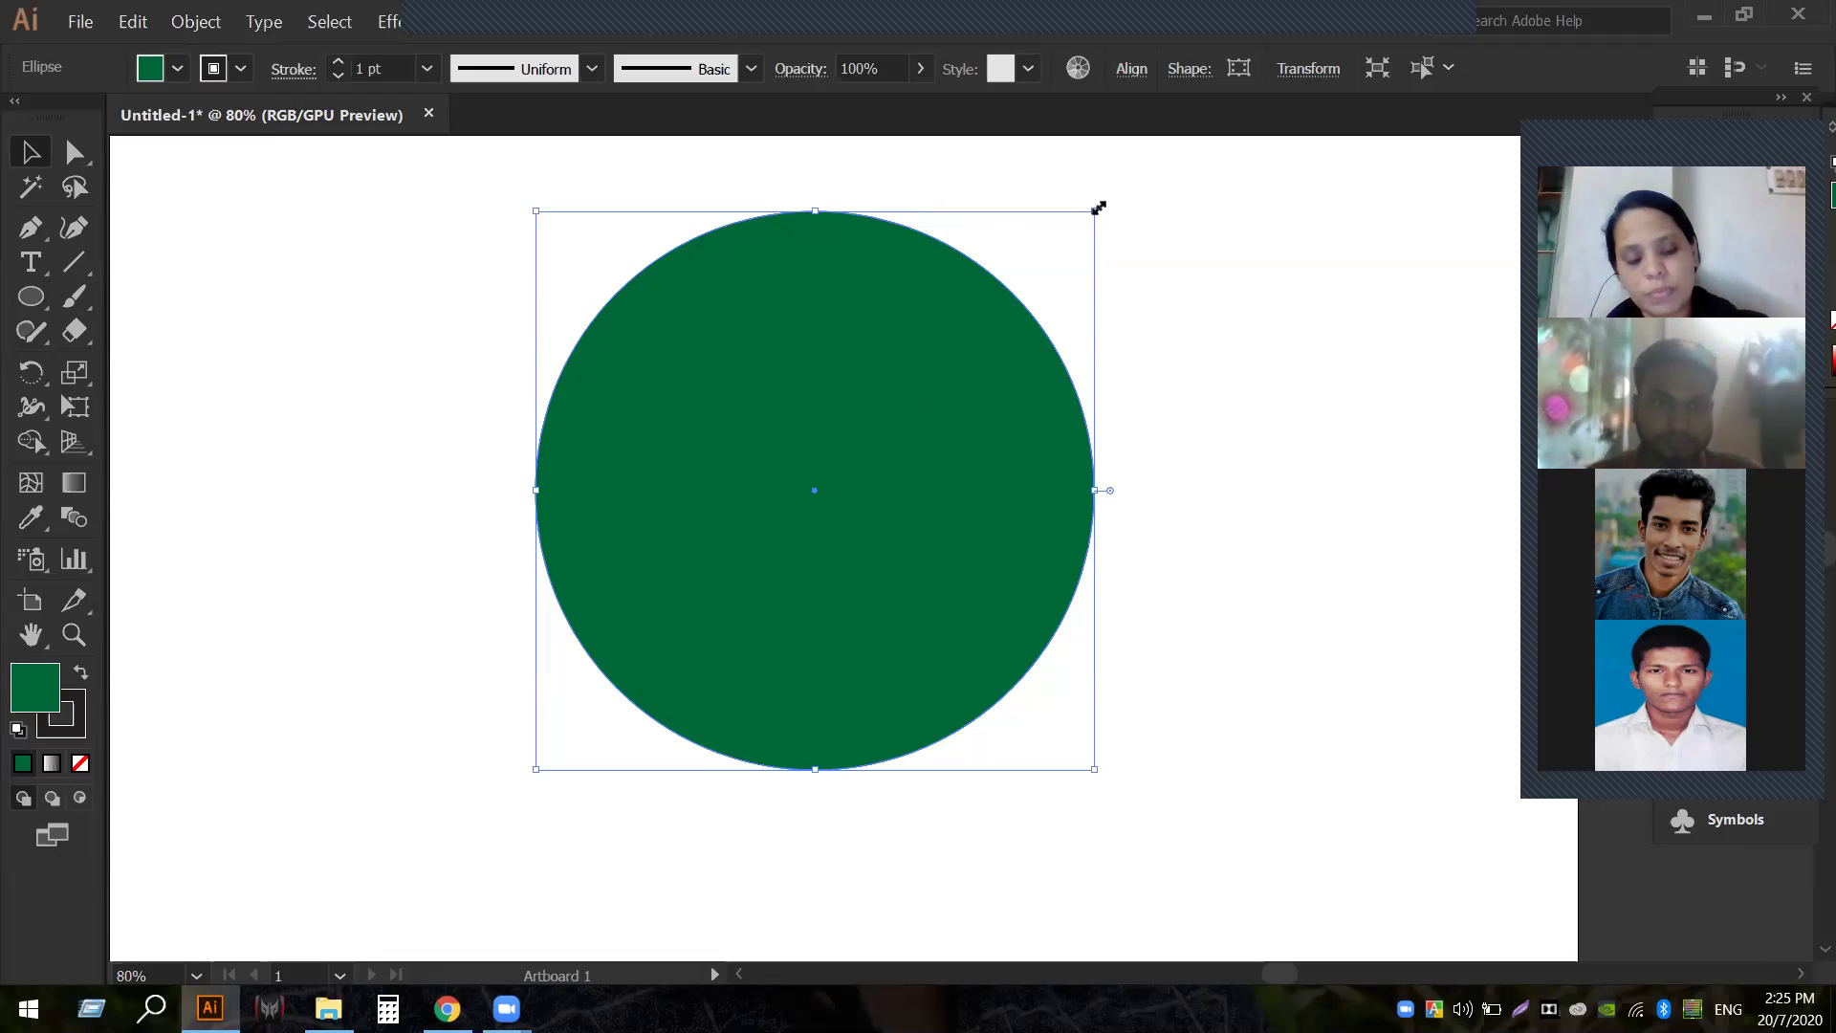
Make a concentric copy of the green circle scaled down to about 40% of its size, and check that both circles select separately.
{"action": "left_click_drag", "start_coordinate": [1096, 207], "coordinate": [1071, 378]}
{"action": "left_click", "coordinate": [1023, 412]}
{"action": "left_click", "coordinate": [828, 490]}
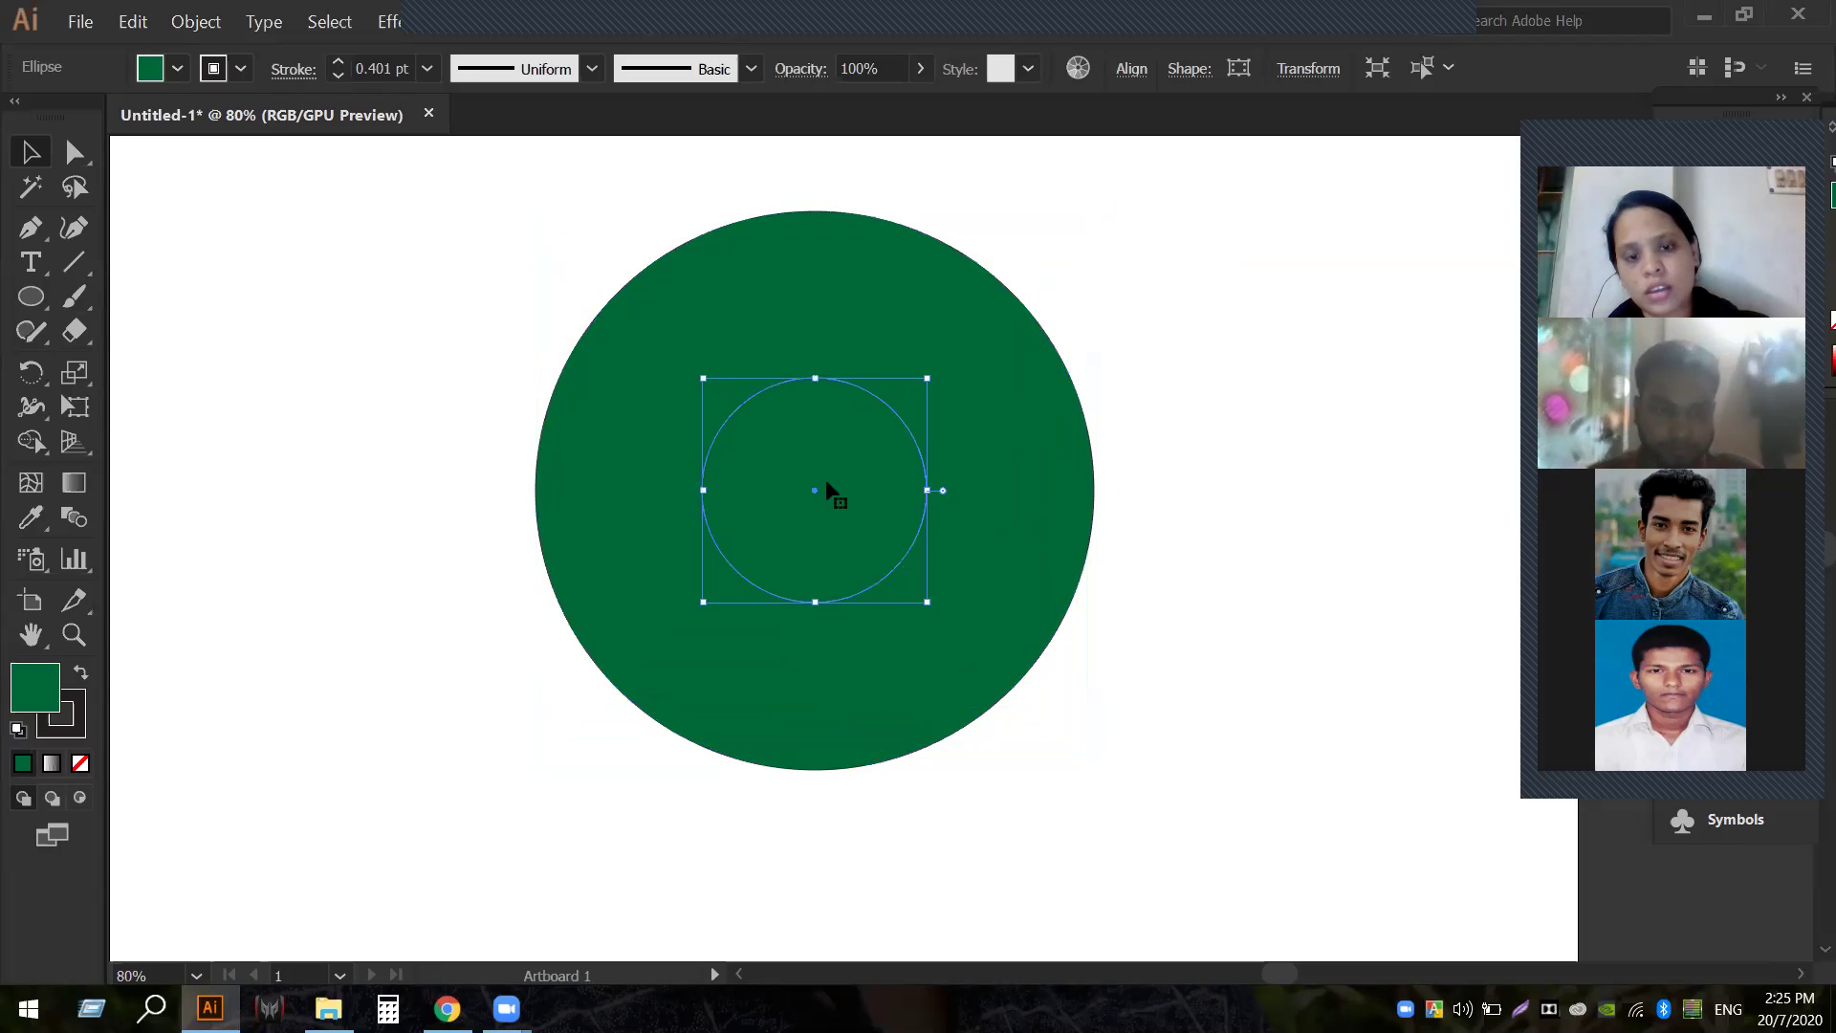
{"action": "left_click", "coordinate": [995, 427]}
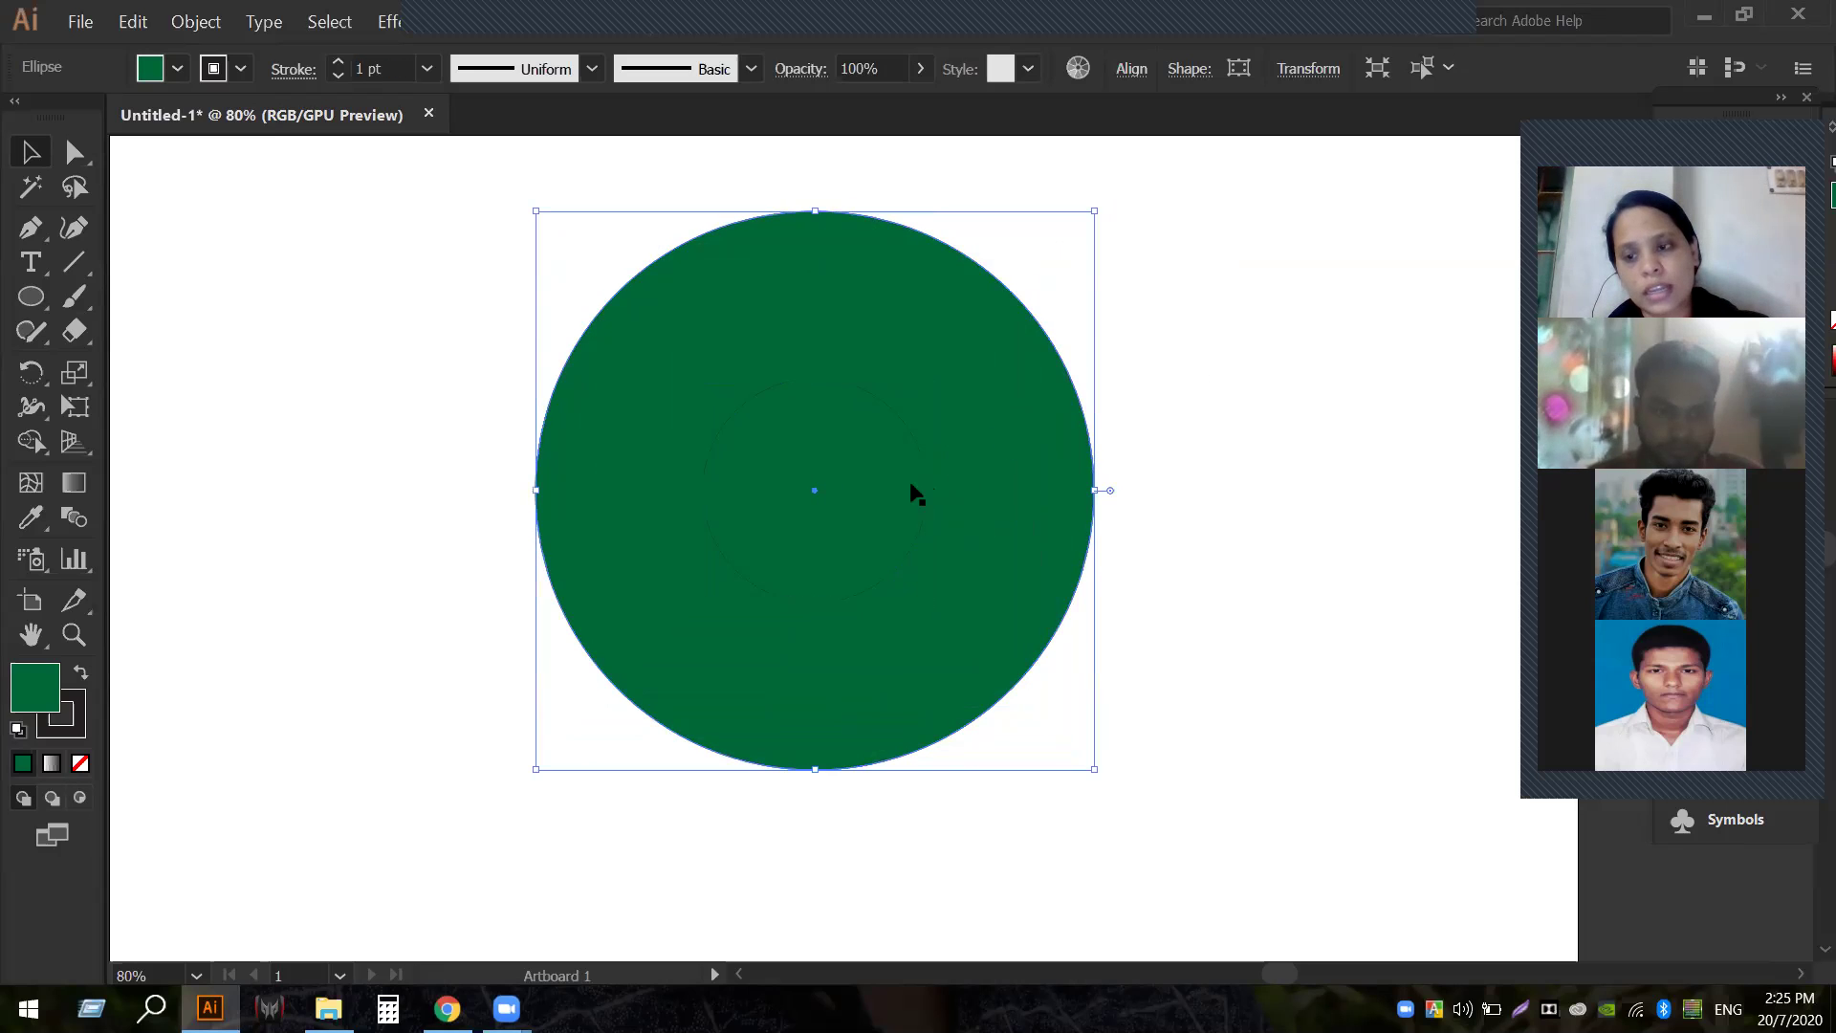
{"action": "left_click", "coordinate": [874, 480]}
{"action": "left_click", "coordinate": [992, 440]}
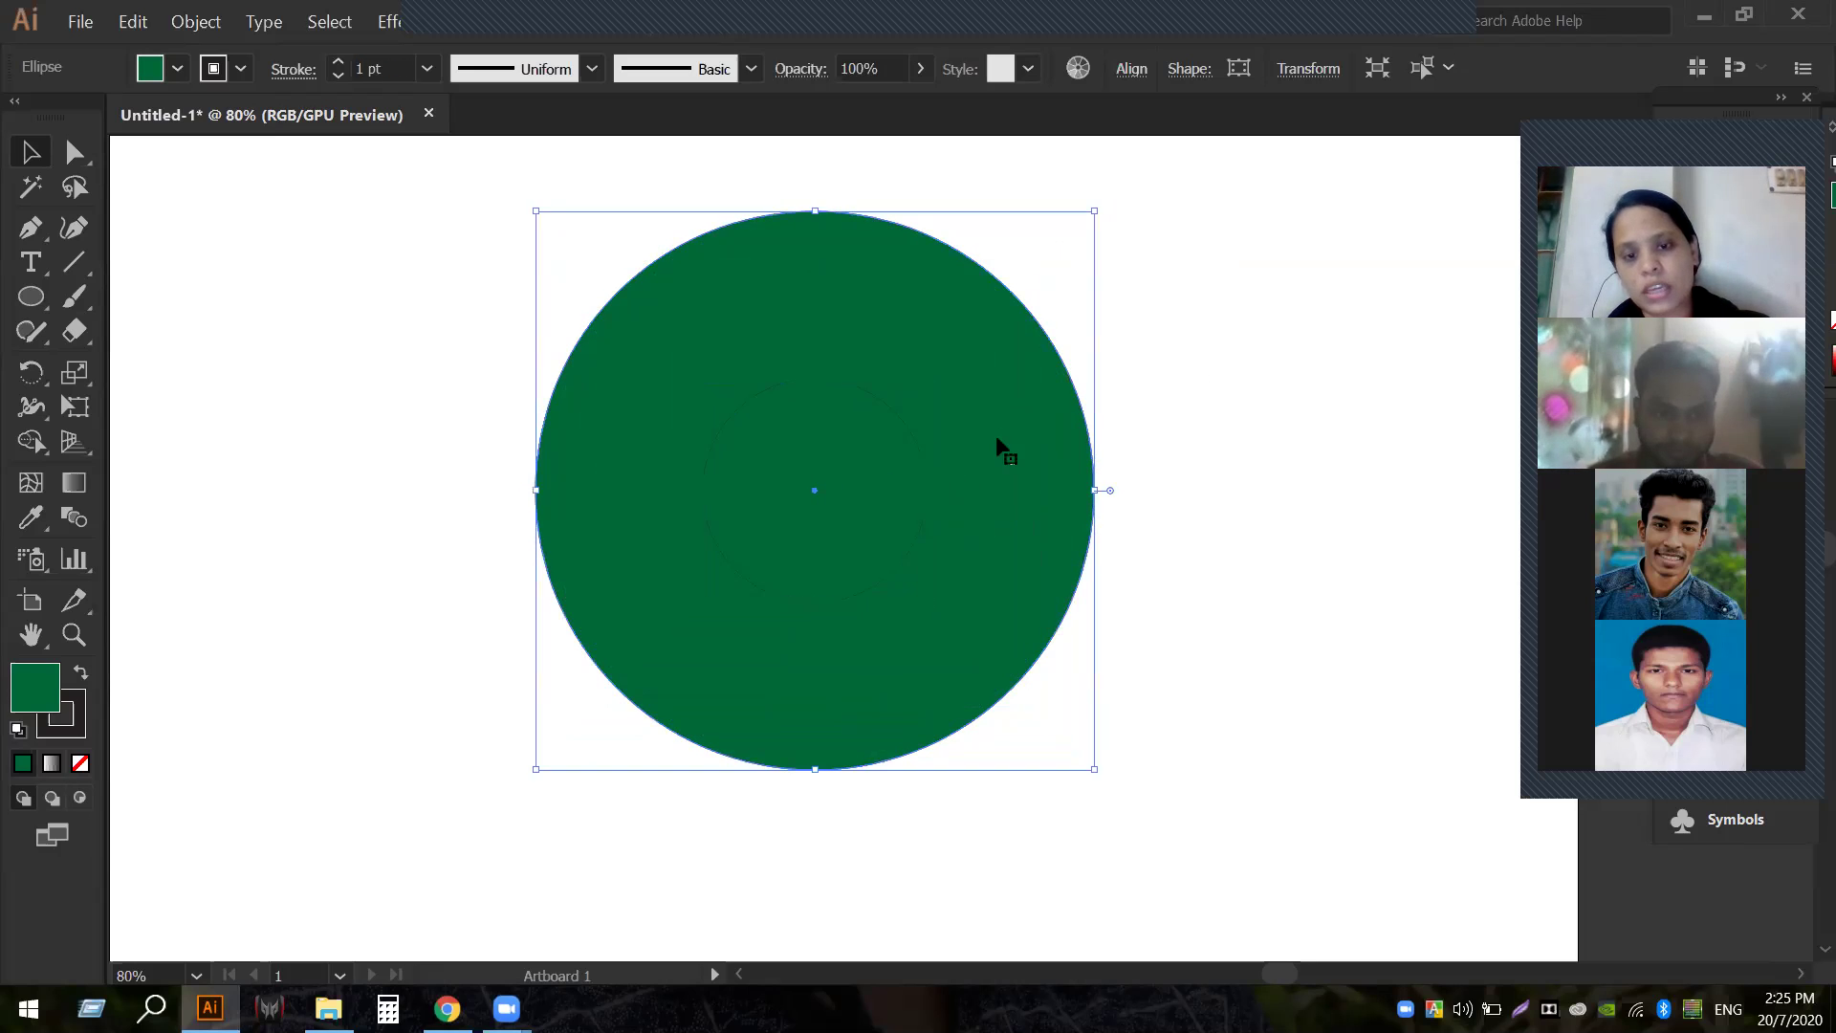
Fill the small inner circle with dark blue and deselect it.
{"action": "left_click", "coordinate": [888, 476]}
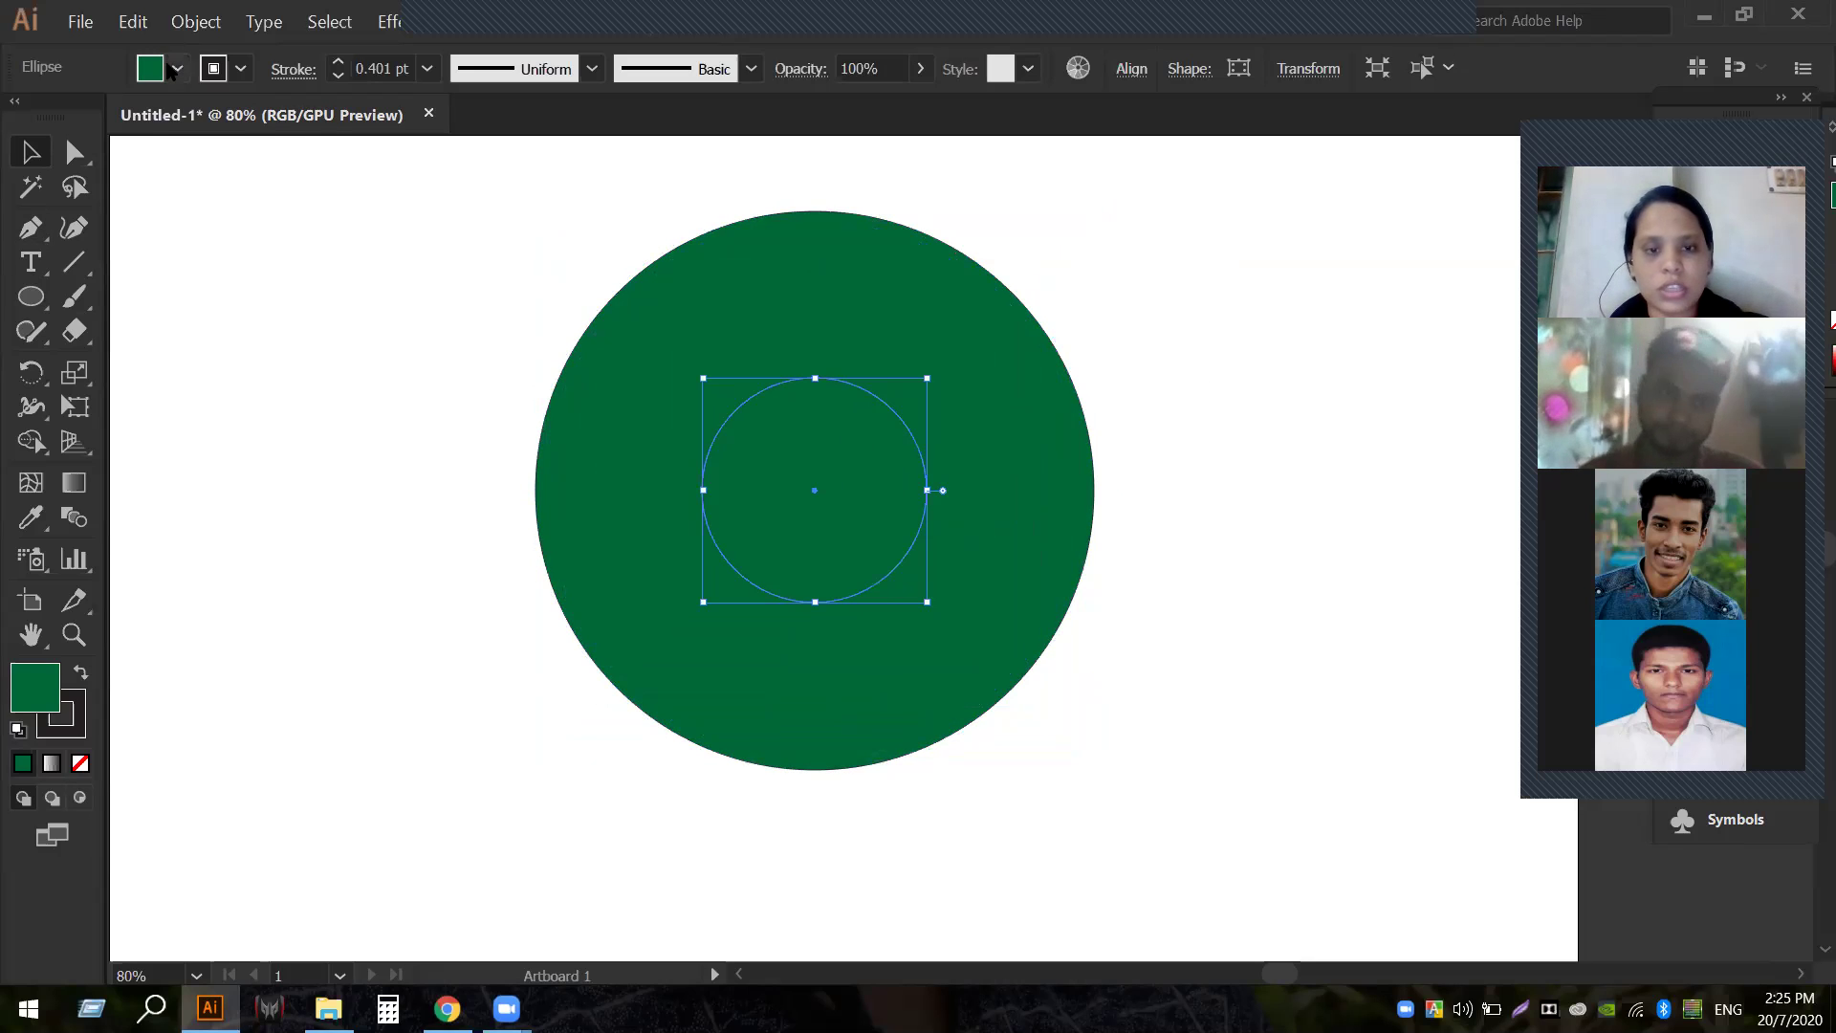
{"action": "left_click", "coordinate": [176, 68]}
{"action": "left_click", "coordinate": [260, 138]}
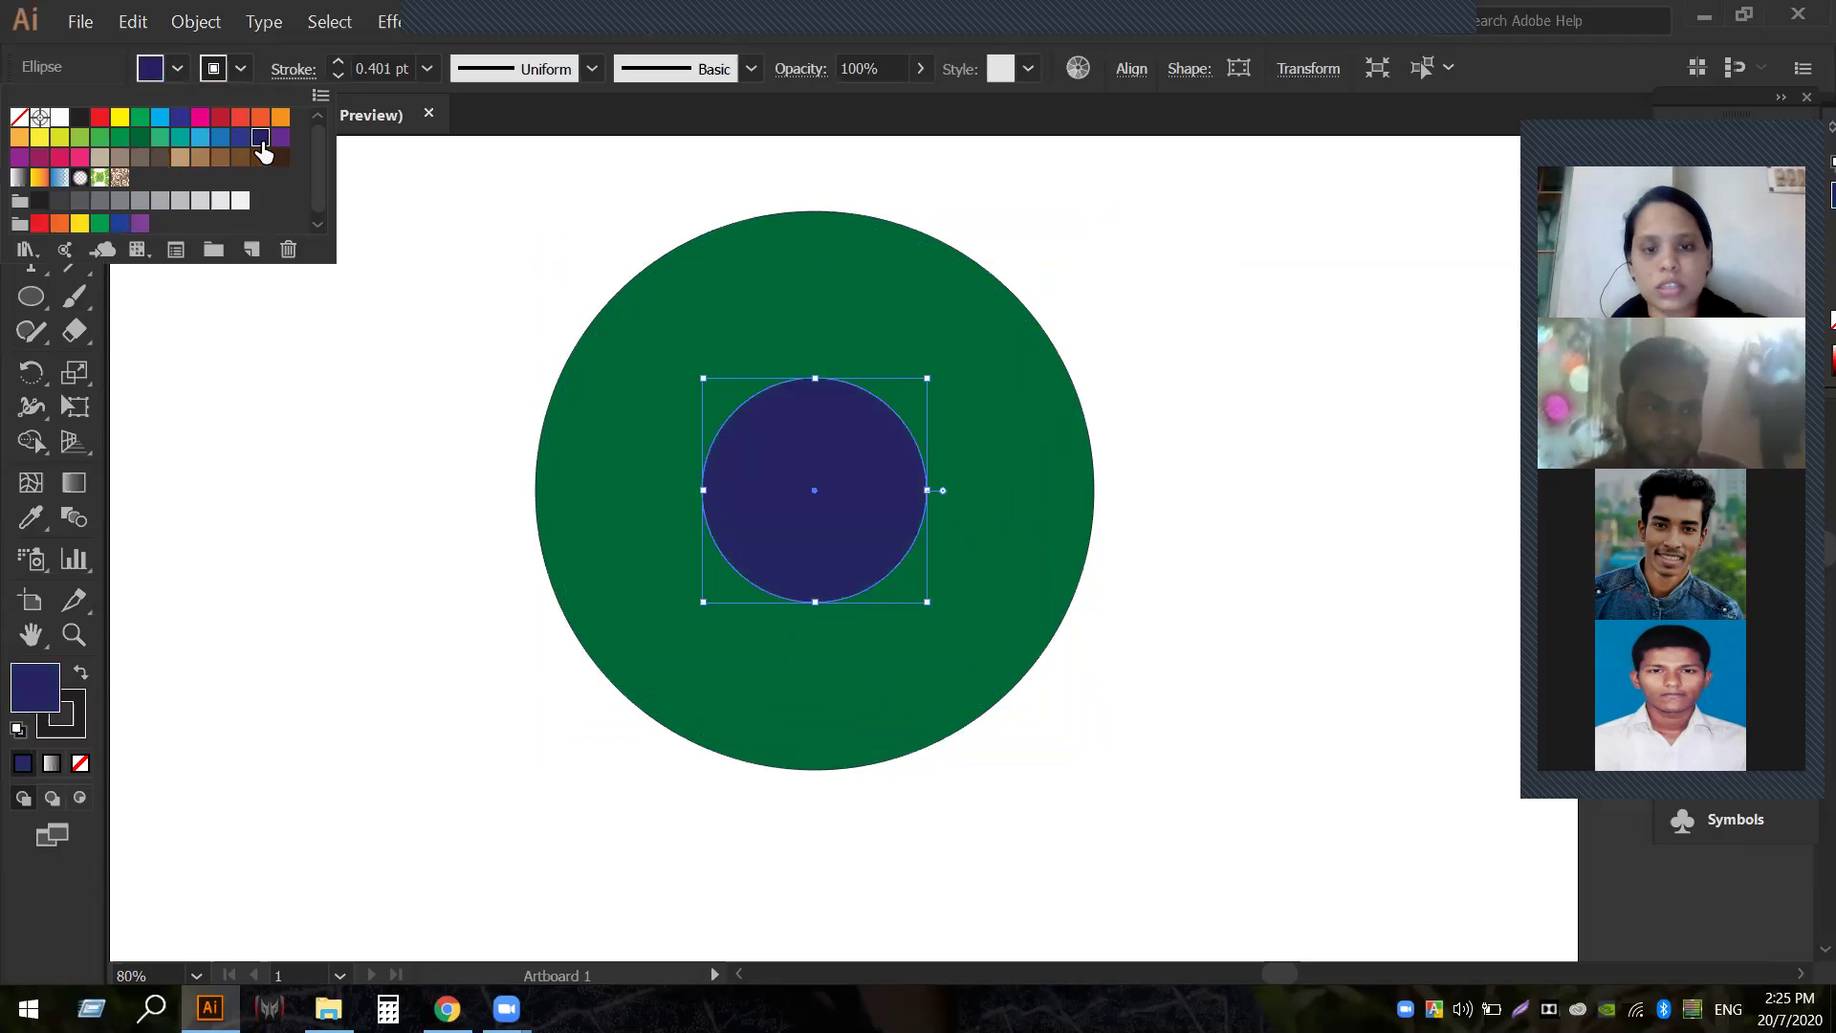
{"action": "left_click", "coordinate": [1139, 307]}
{"action": "left_click", "coordinate": [1107, 300]}
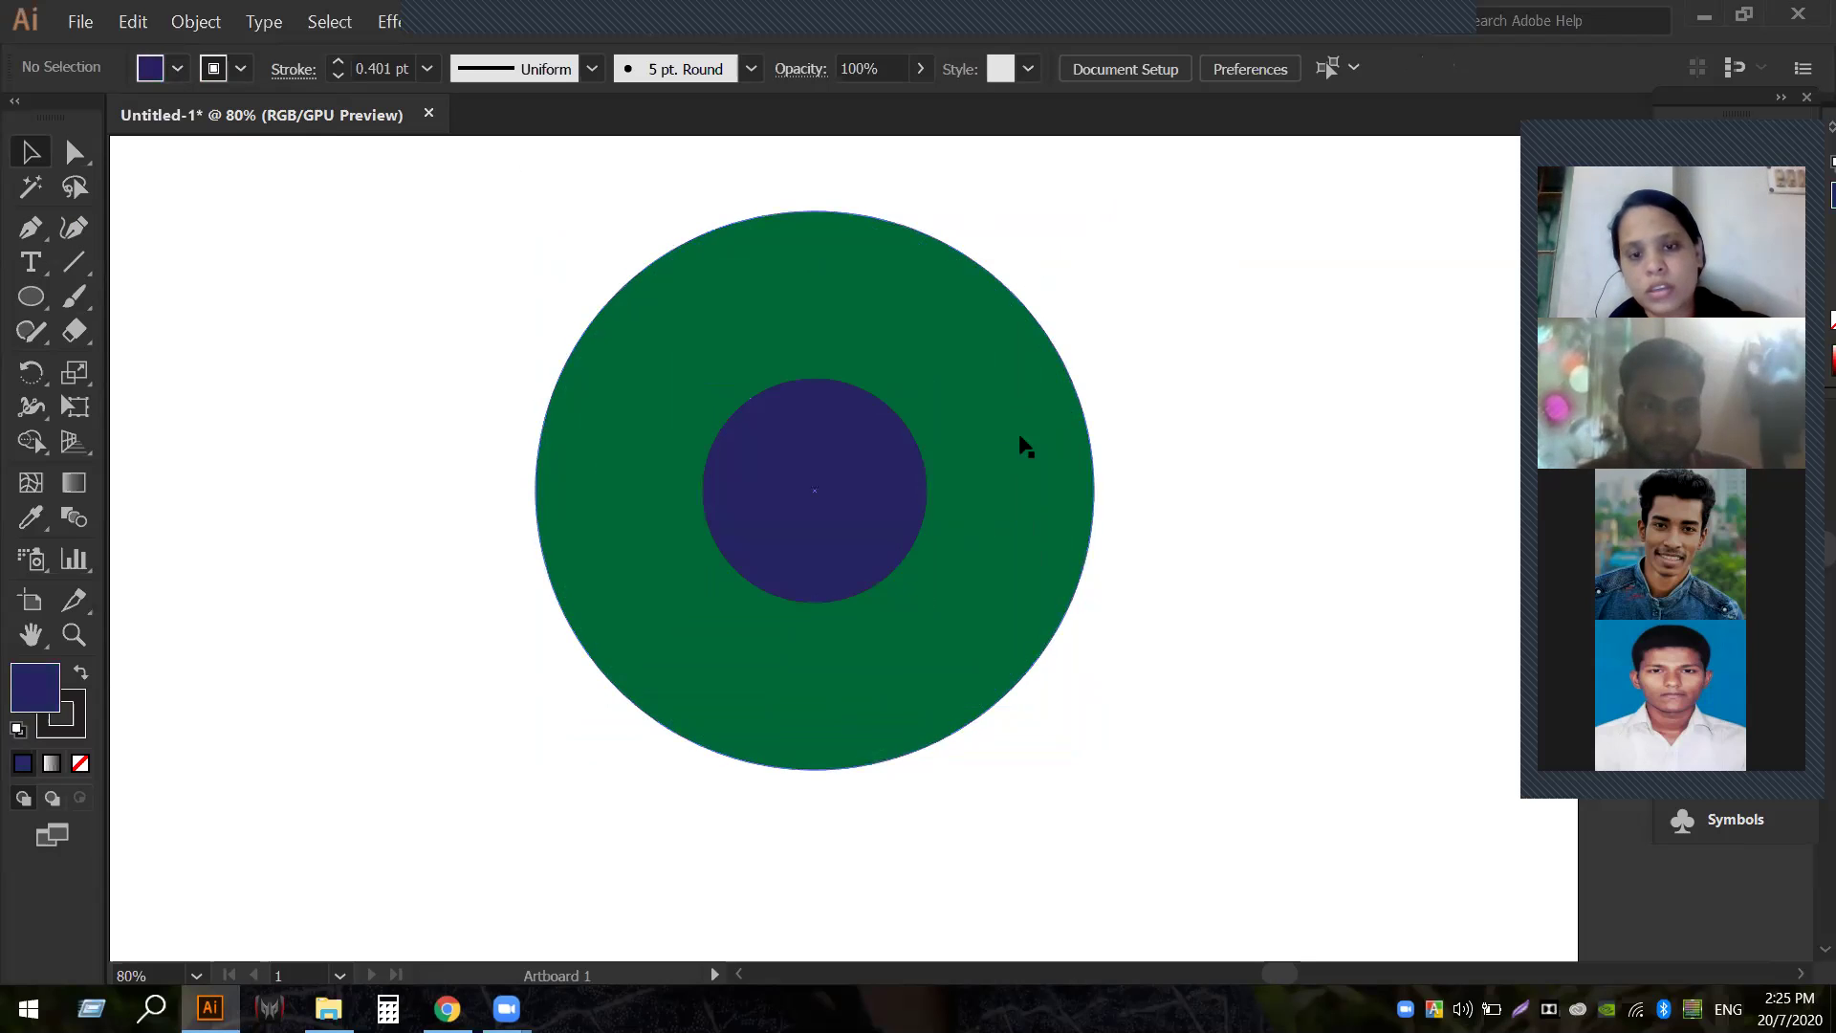
{"action": "left_click", "coordinate": [915, 463]}
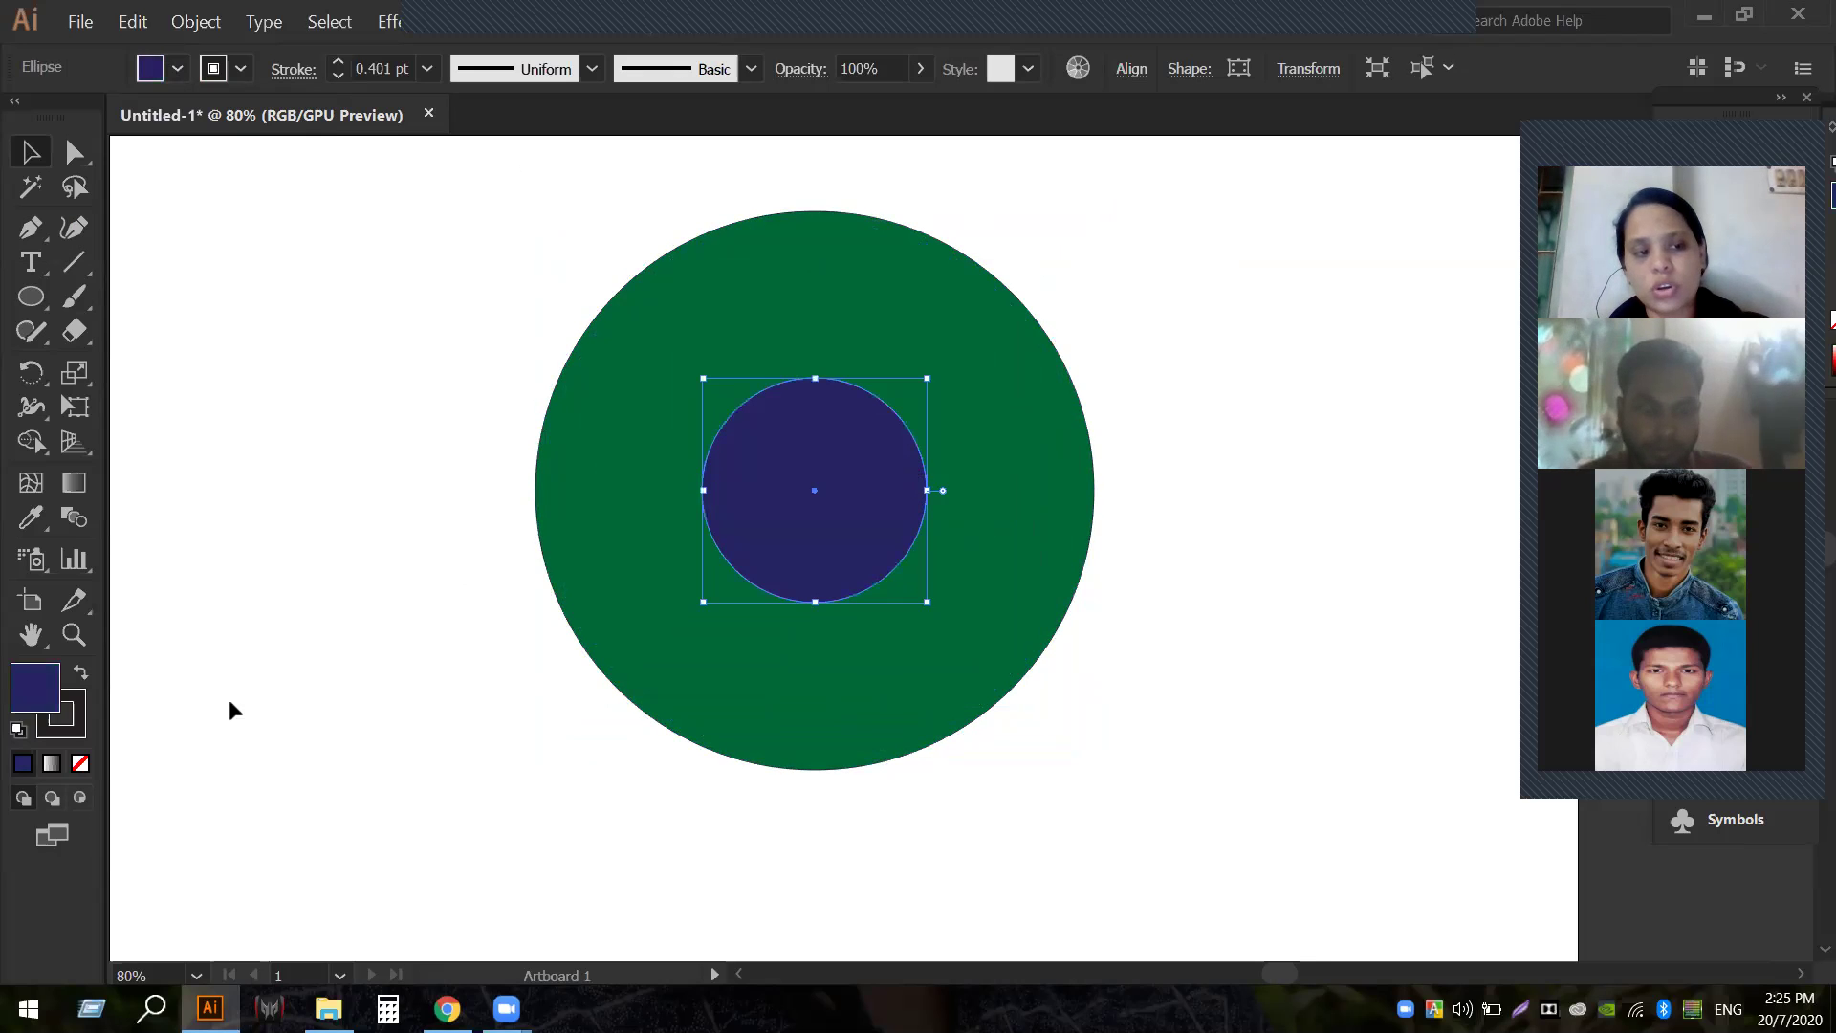
{"action": "left_click", "coordinate": [241, 68]}
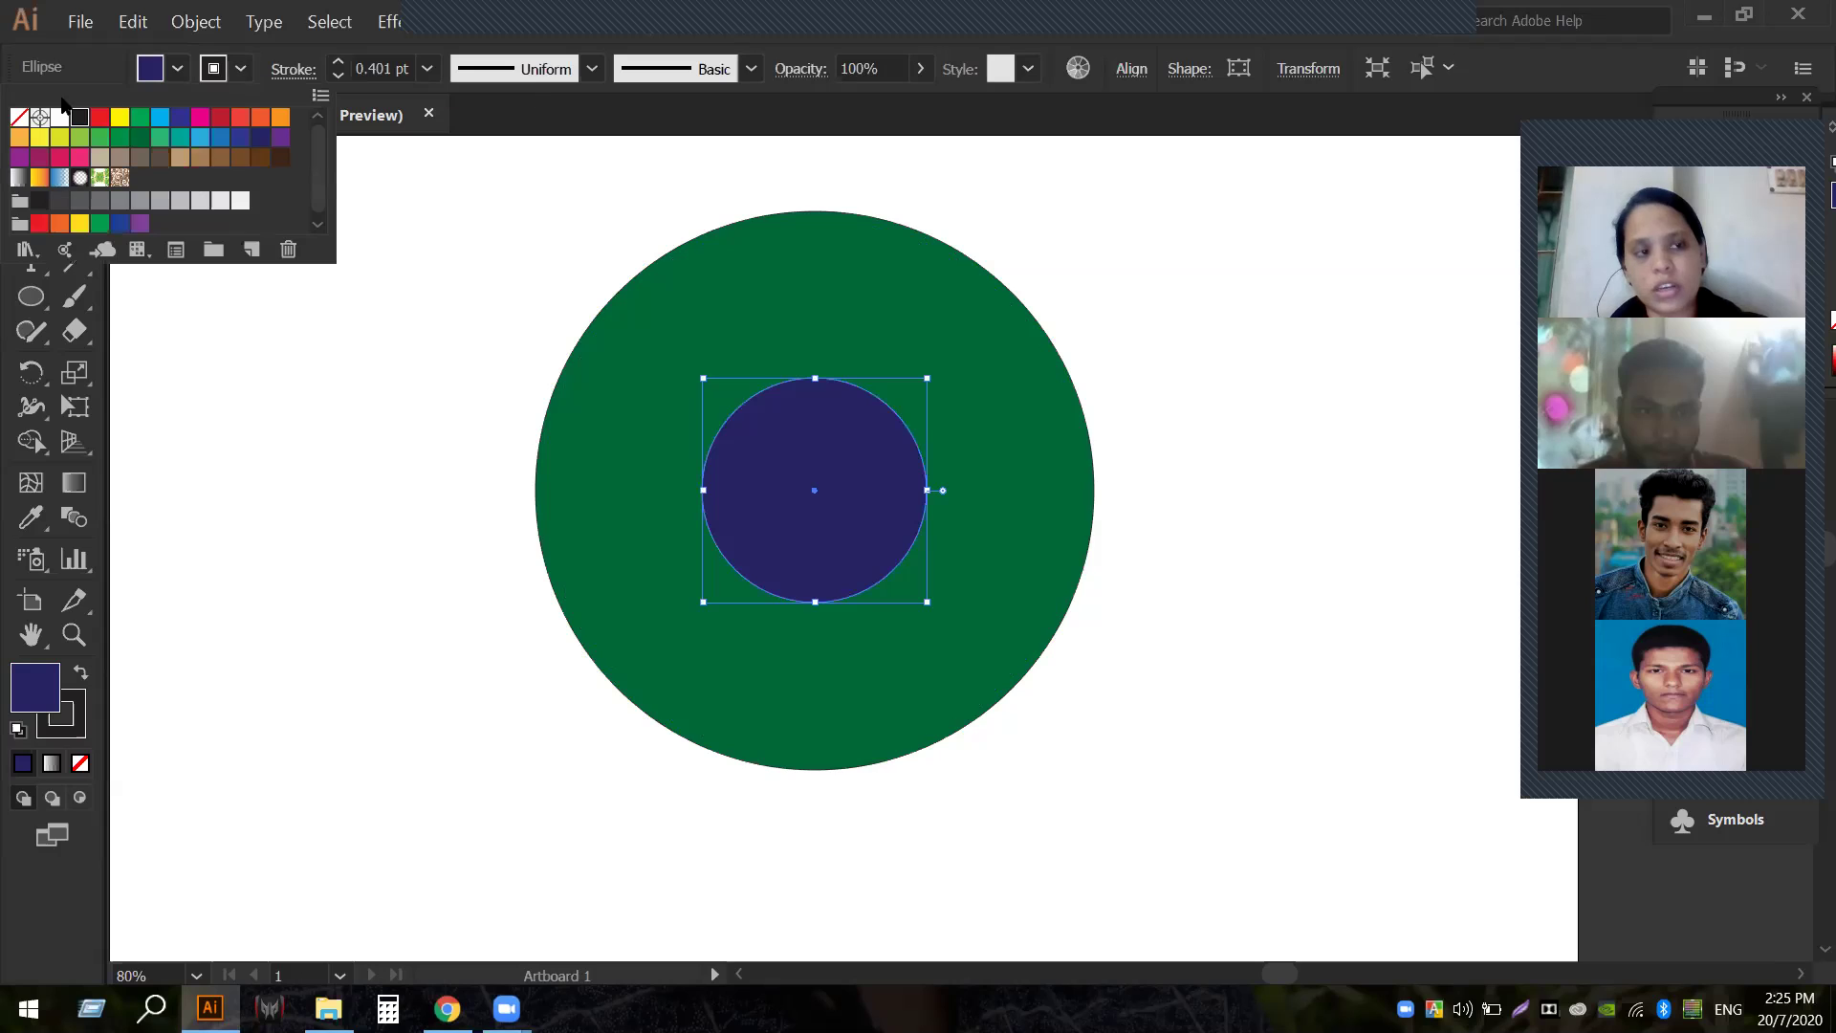
{"action": "left_click", "coordinate": [383, 449]}
{"action": "left_click", "coordinate": [461, 417]}
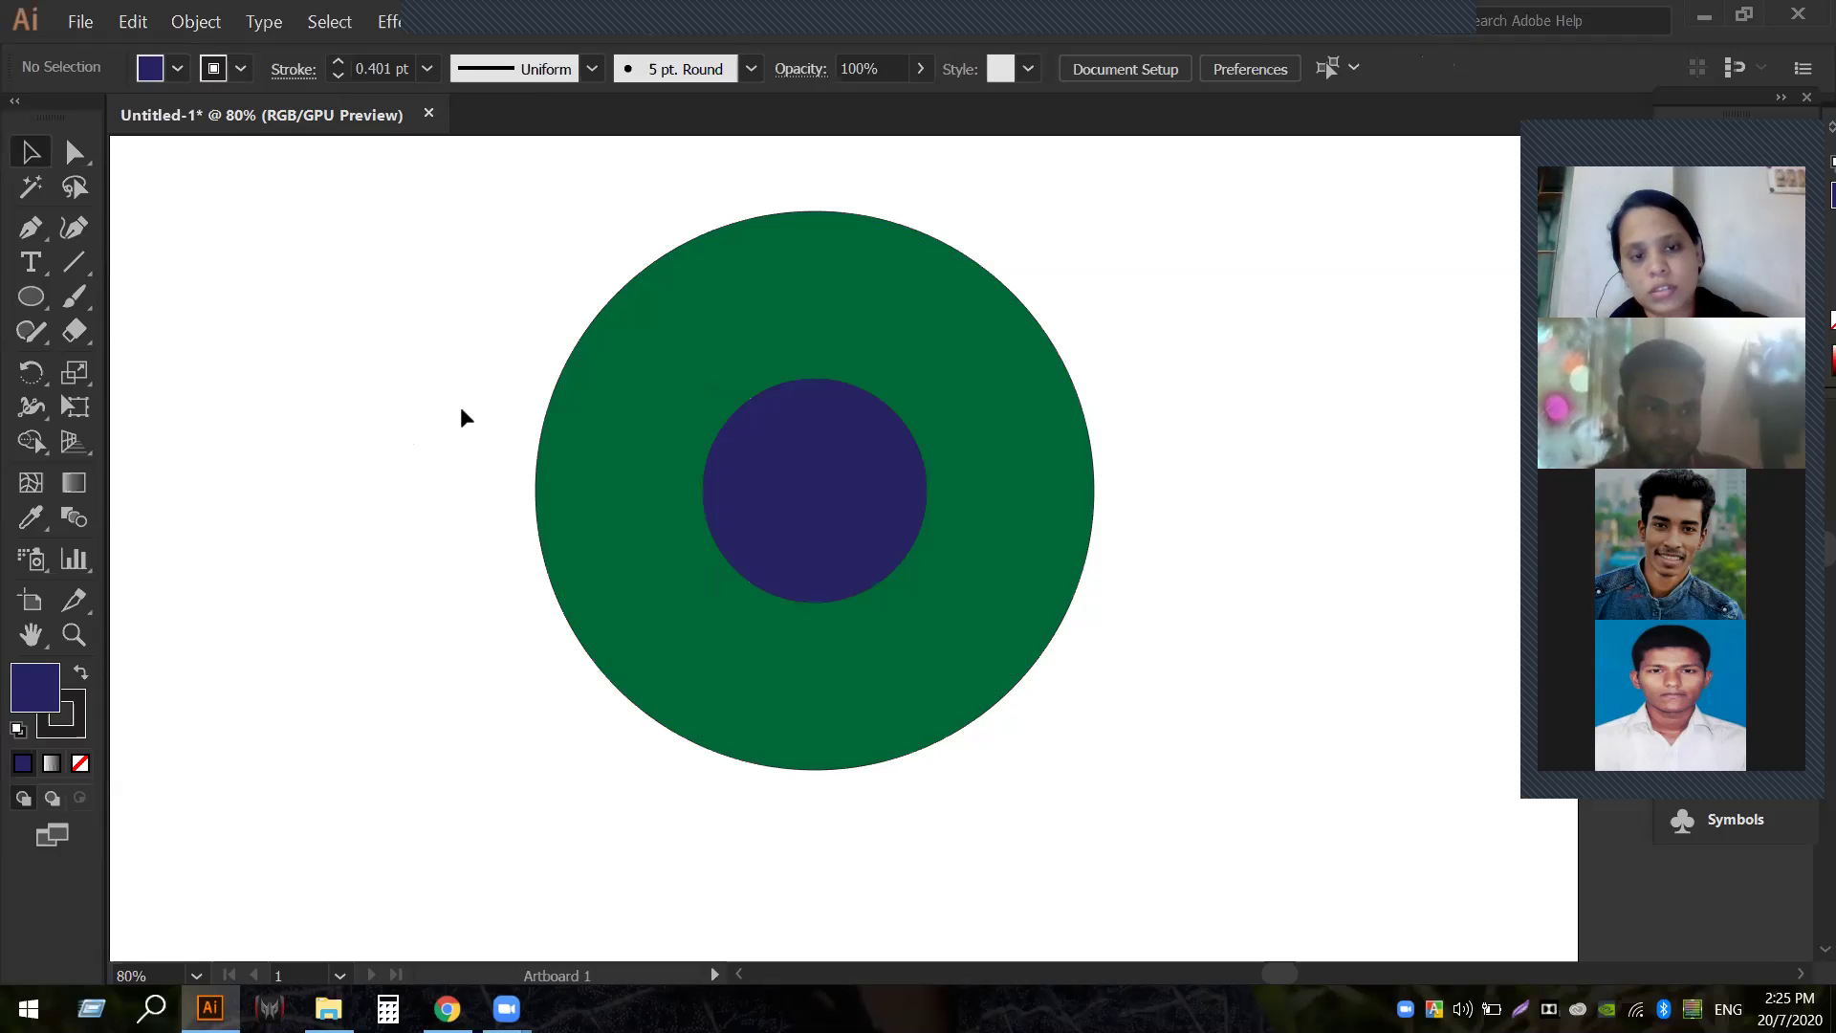
Set the large outer circle's fill to None, leaving only its outline, and deselect it.
{"action": "left_click", "coordinate": [599, 384]}
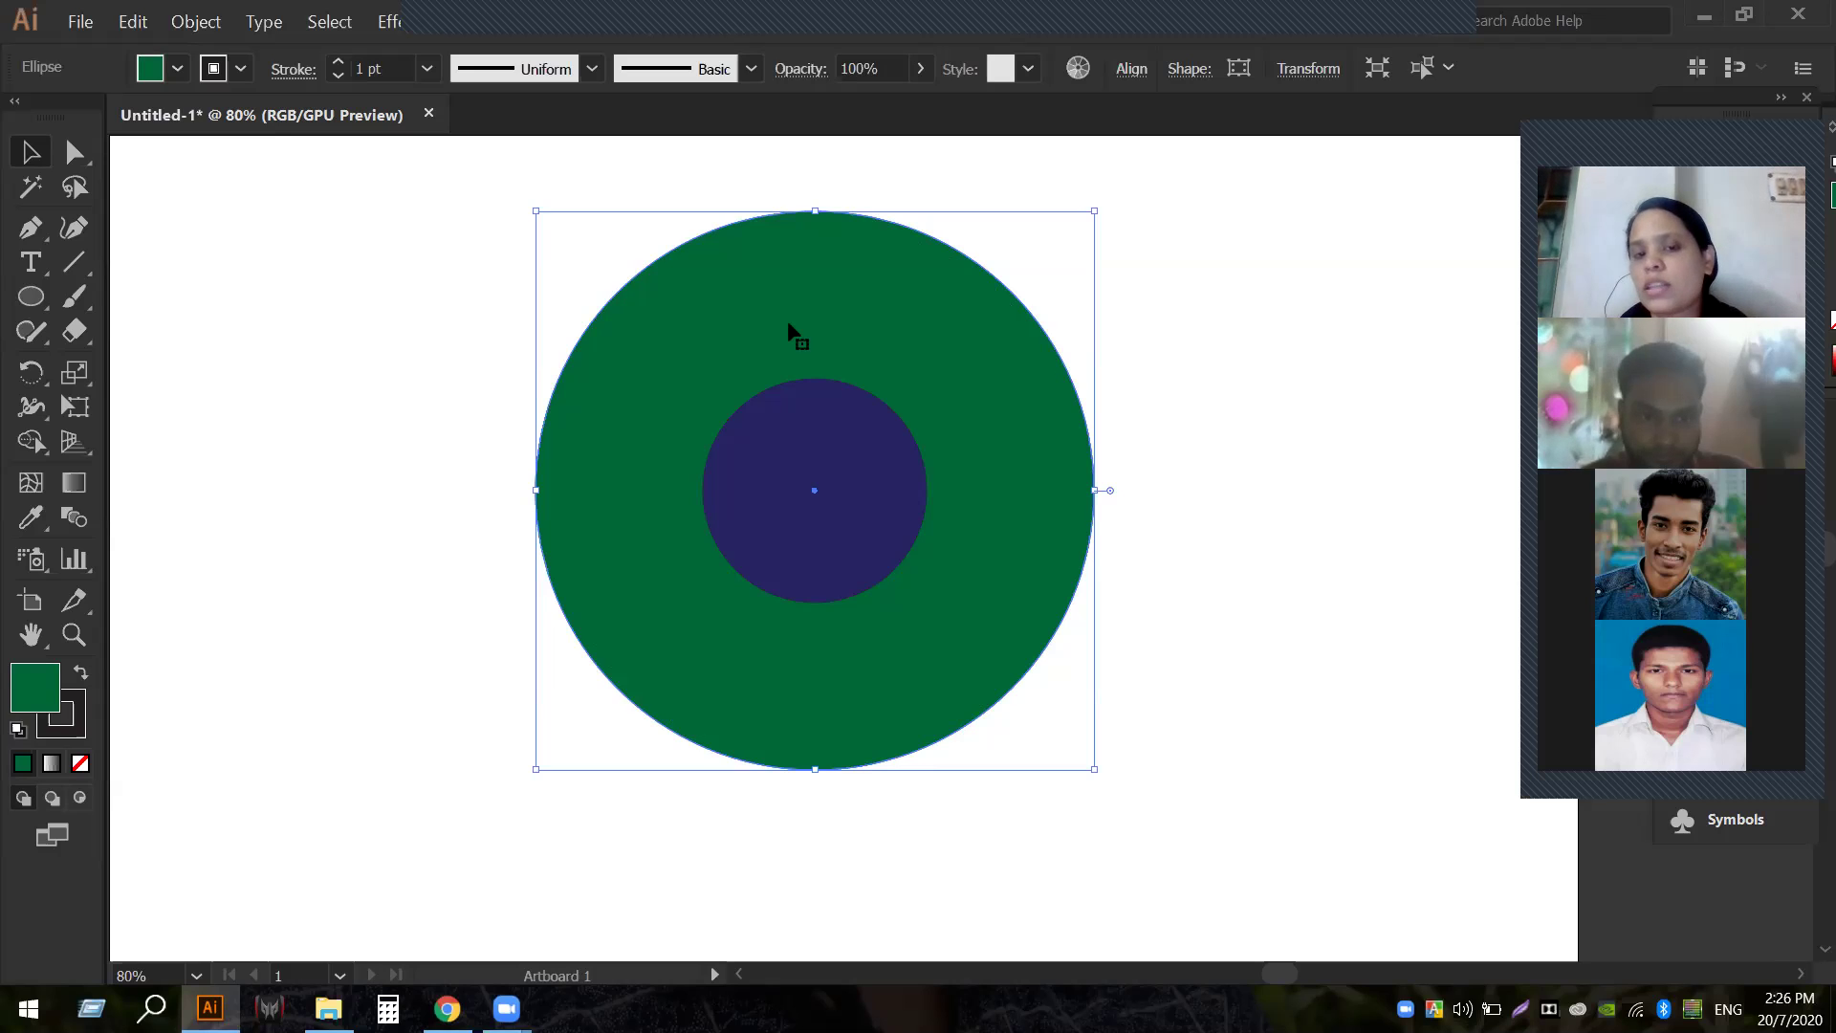
{"action": "left_click", "coordinate": [178, 68]}
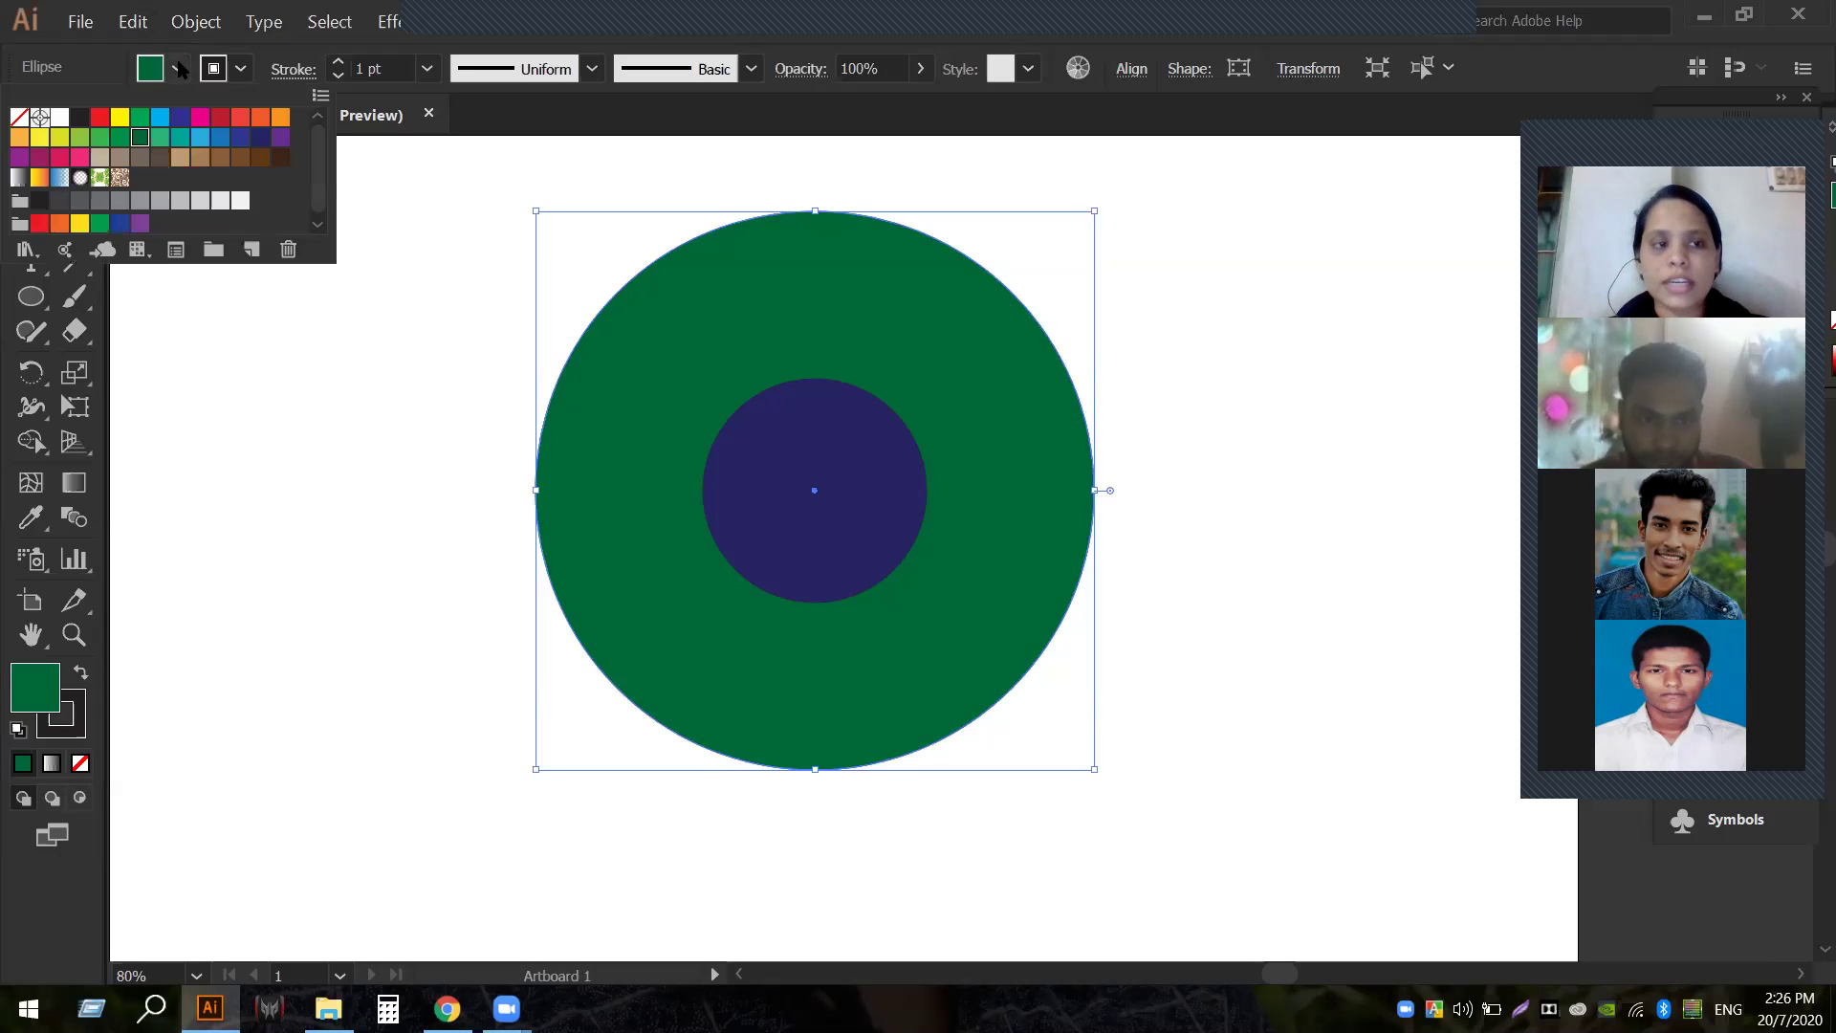
{"action": "left_click", "coordinate": [19, 117]}
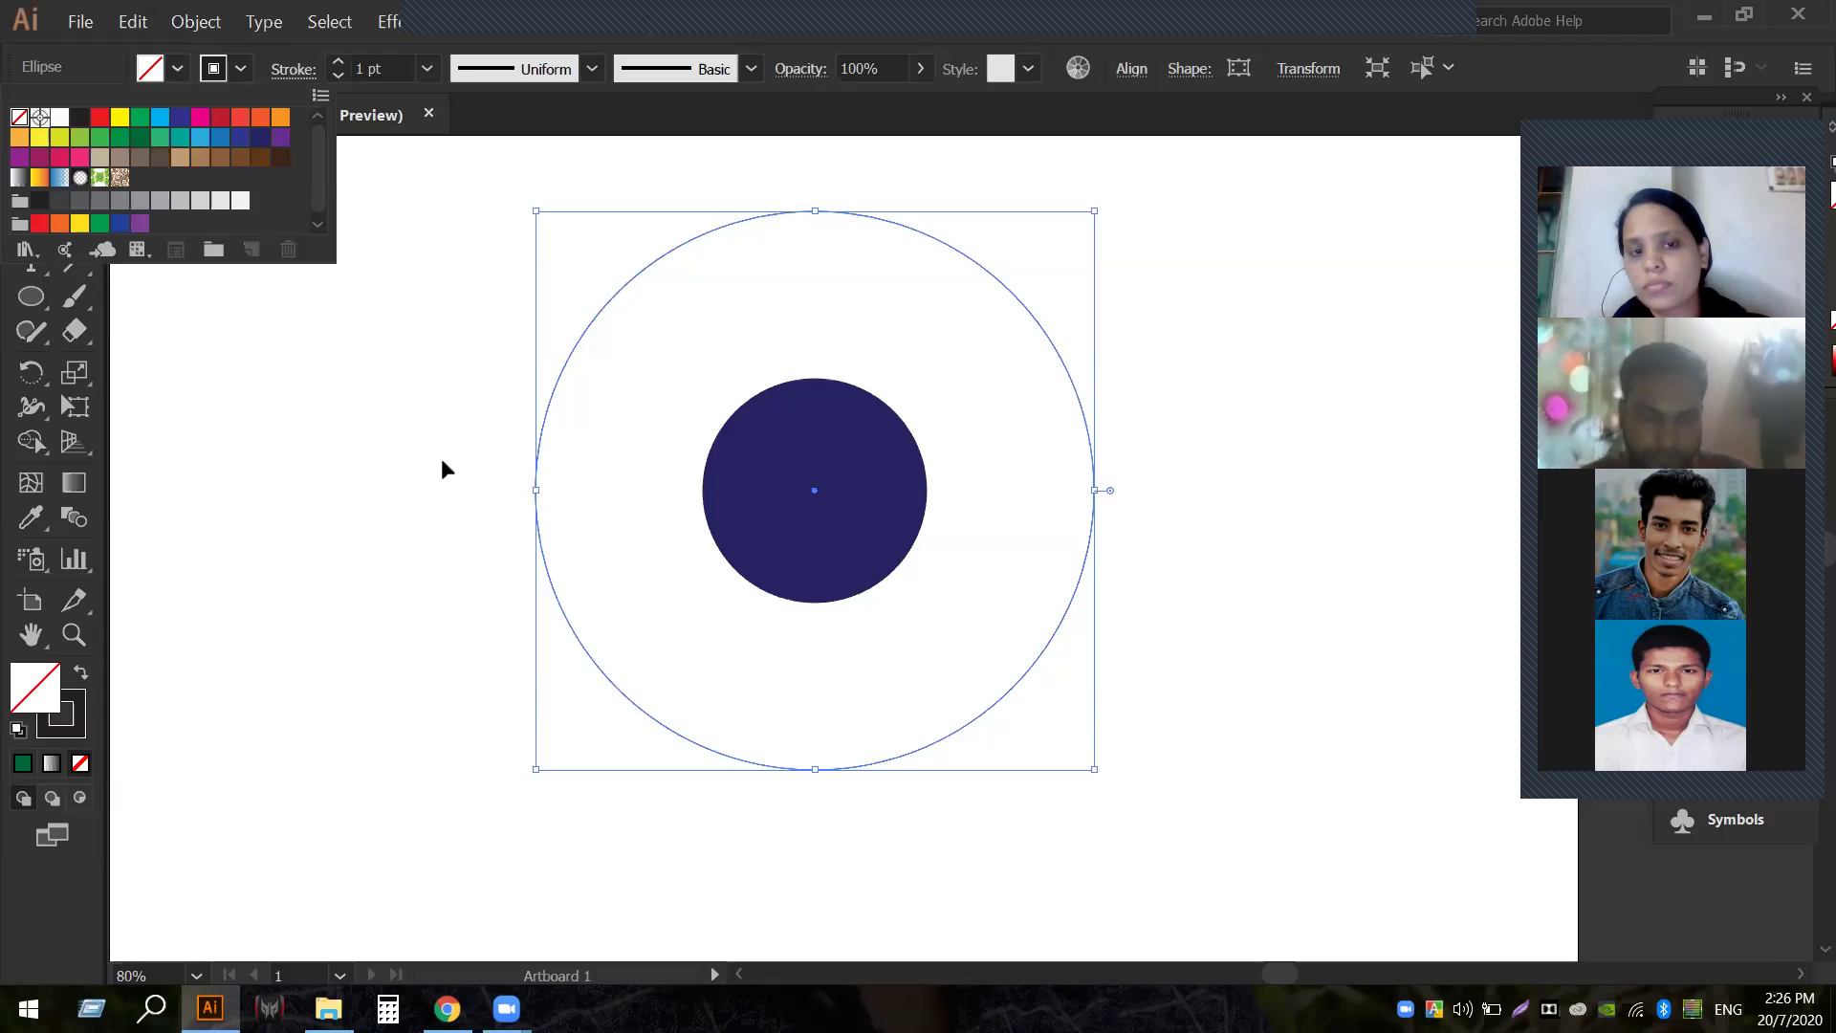
{"action": "left_click", "coordinate": [463, 472]}
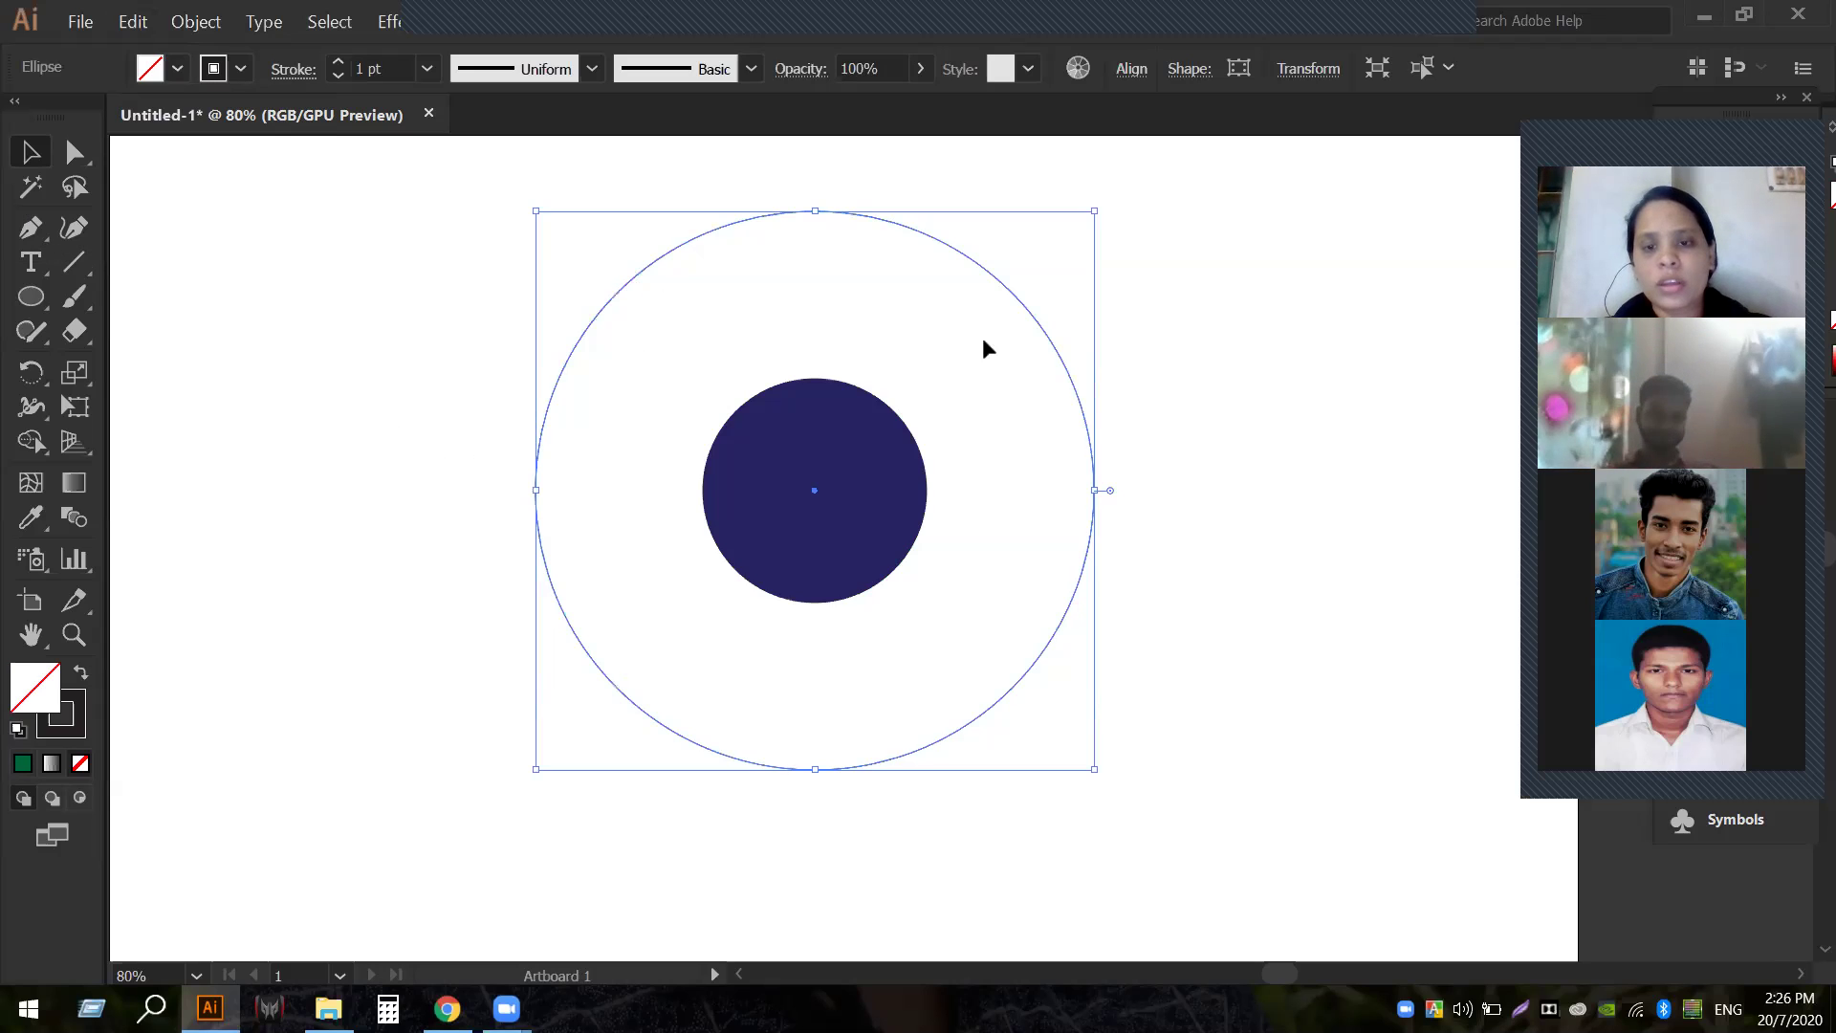
{"action": "left_click", "coordinate": [1446, 462]}
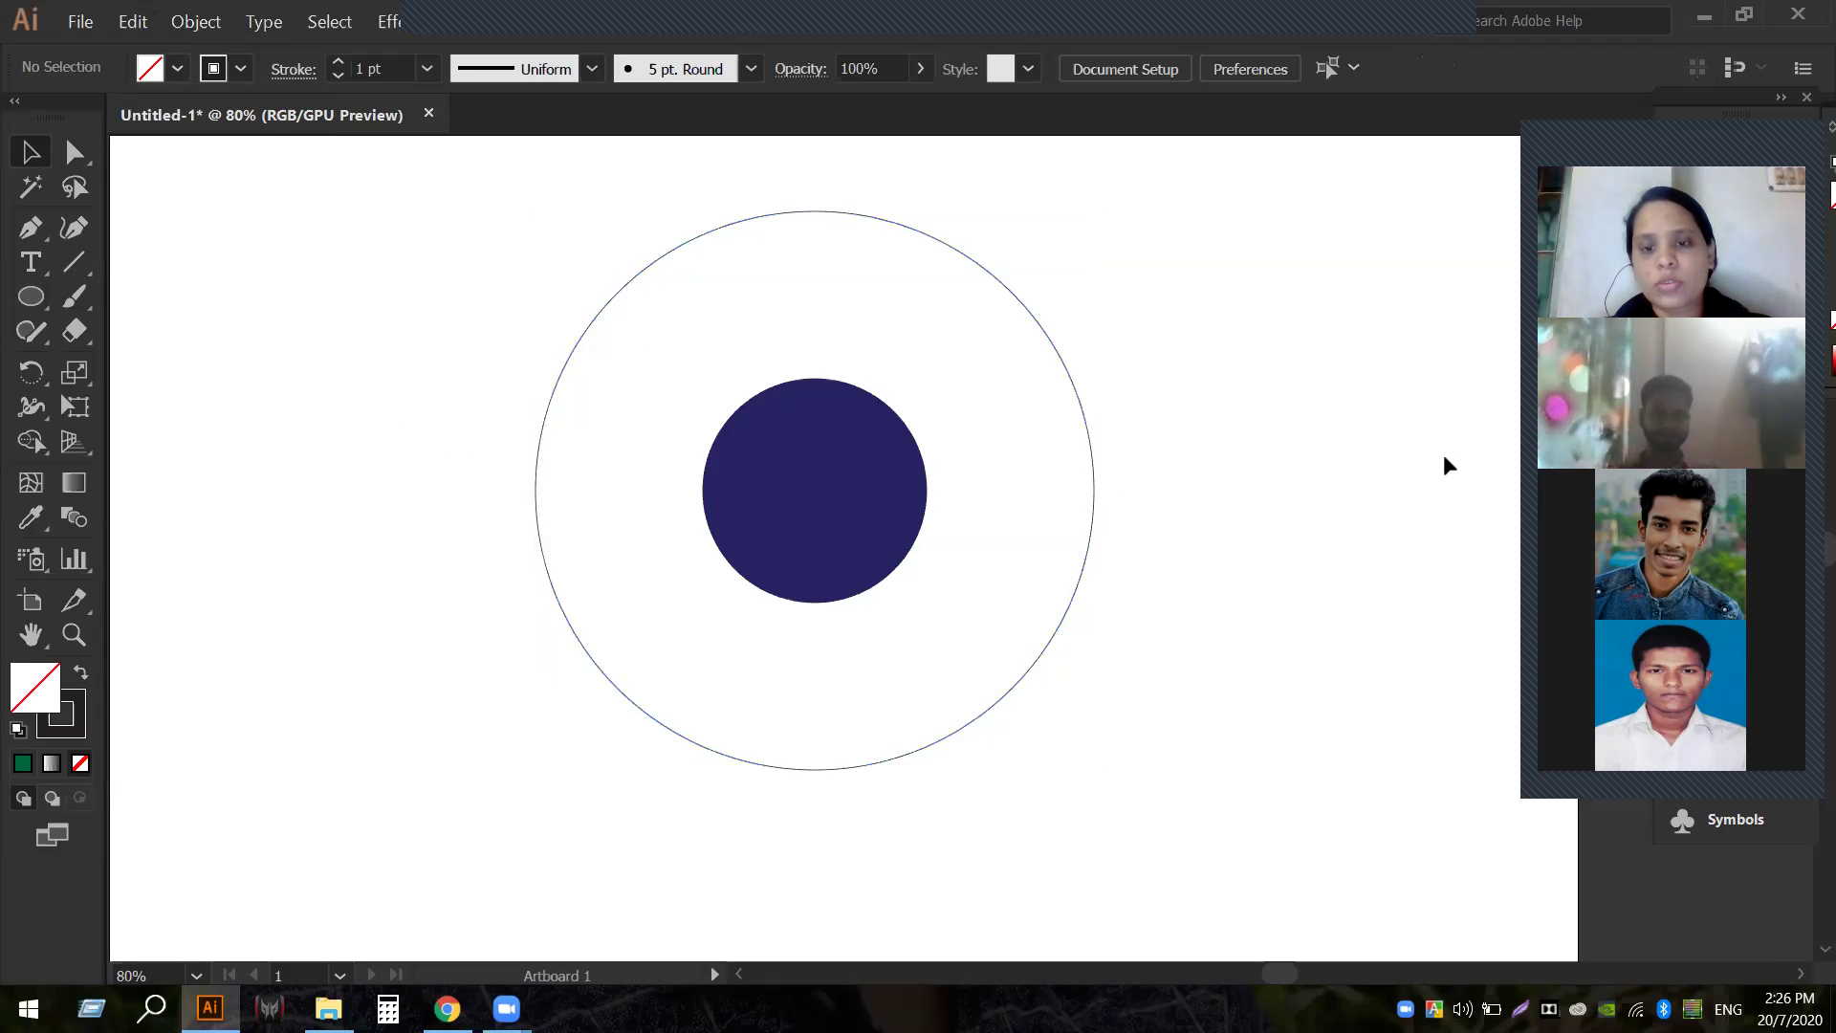
Set the large outer circle's stroke colour to dark green.
{"action": "left_click", "coordinate": [1080, 394]}
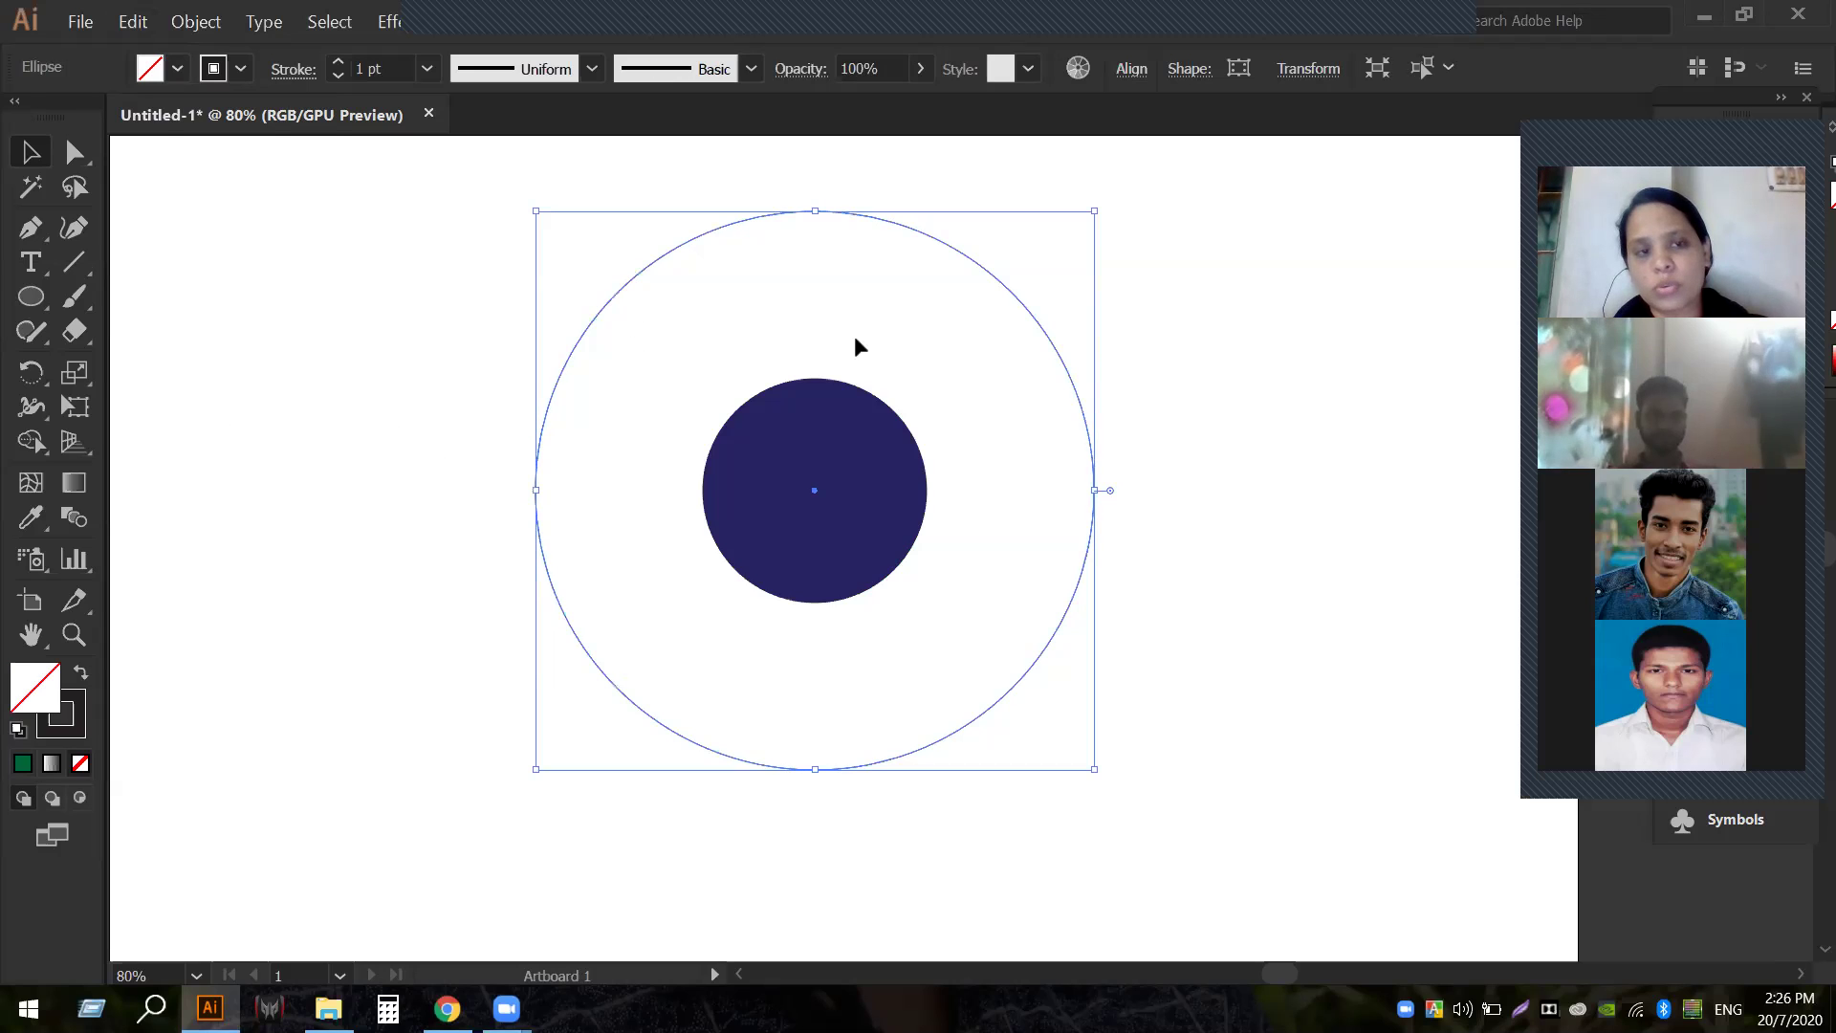
{"action": "left_click", "coordinate": [240, 69]}
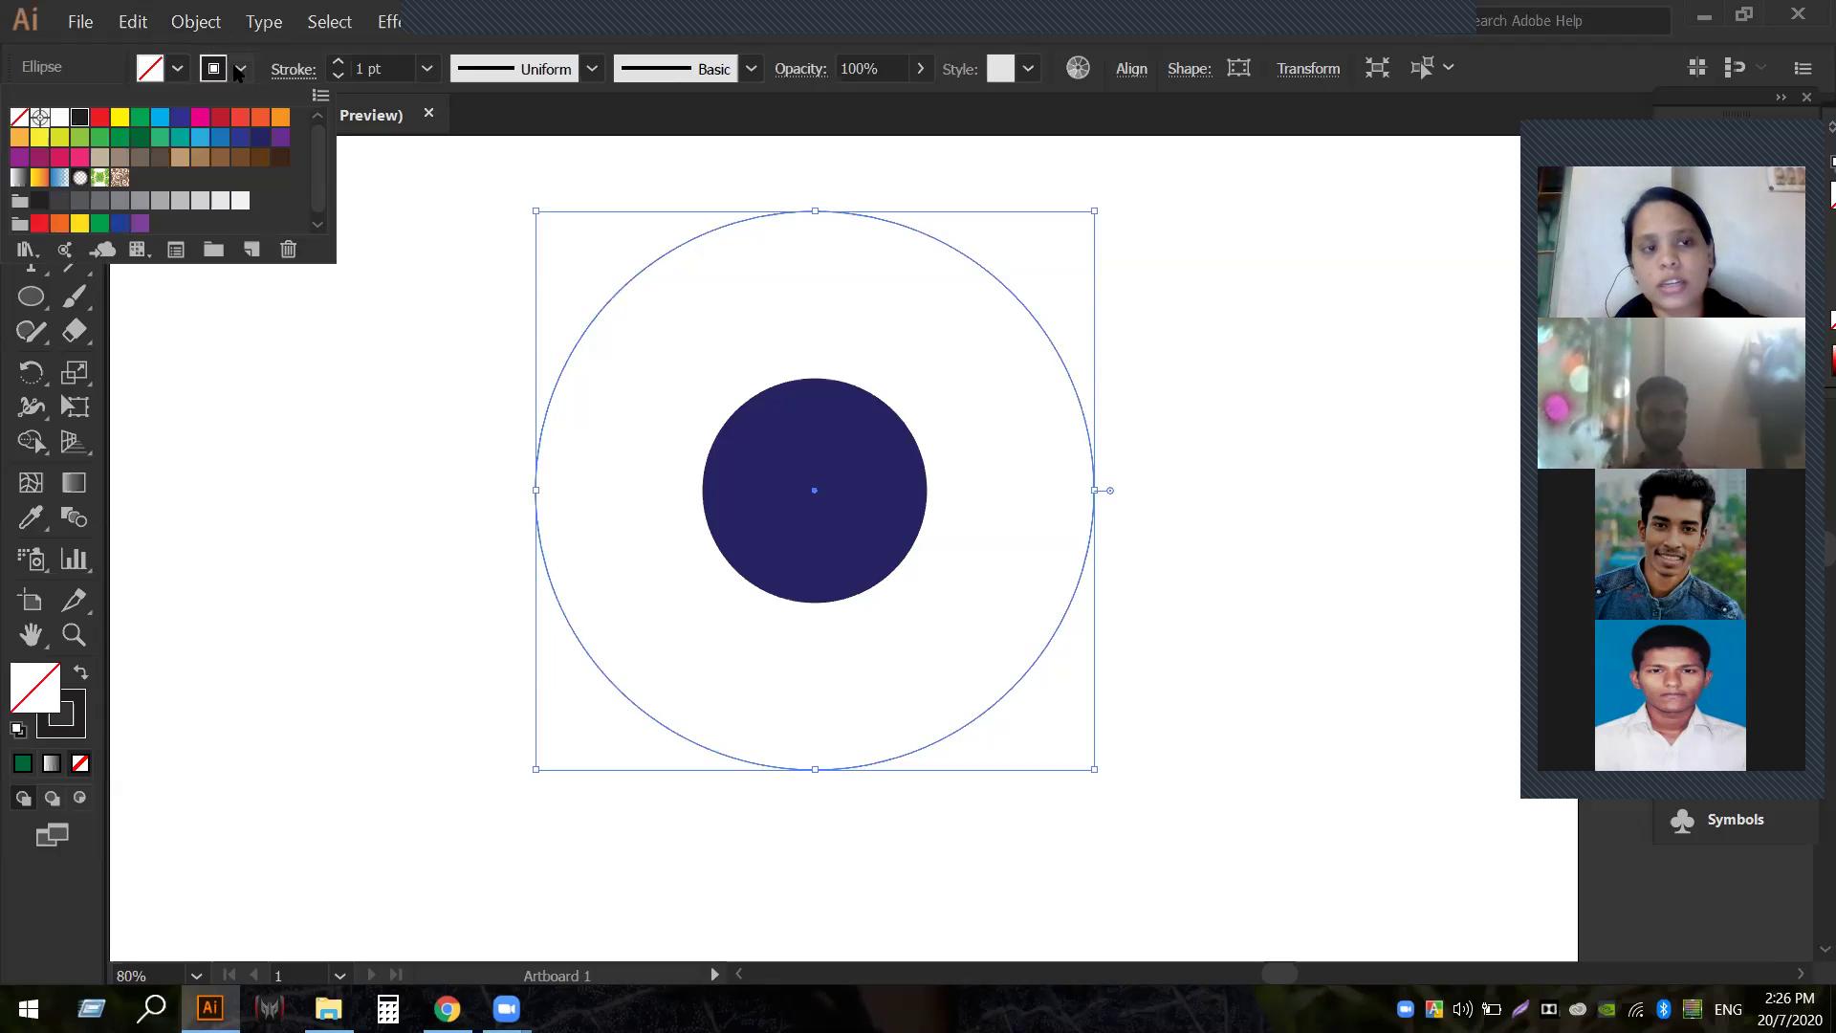
{"action": "left_click", "coordinate": [137, 139]}
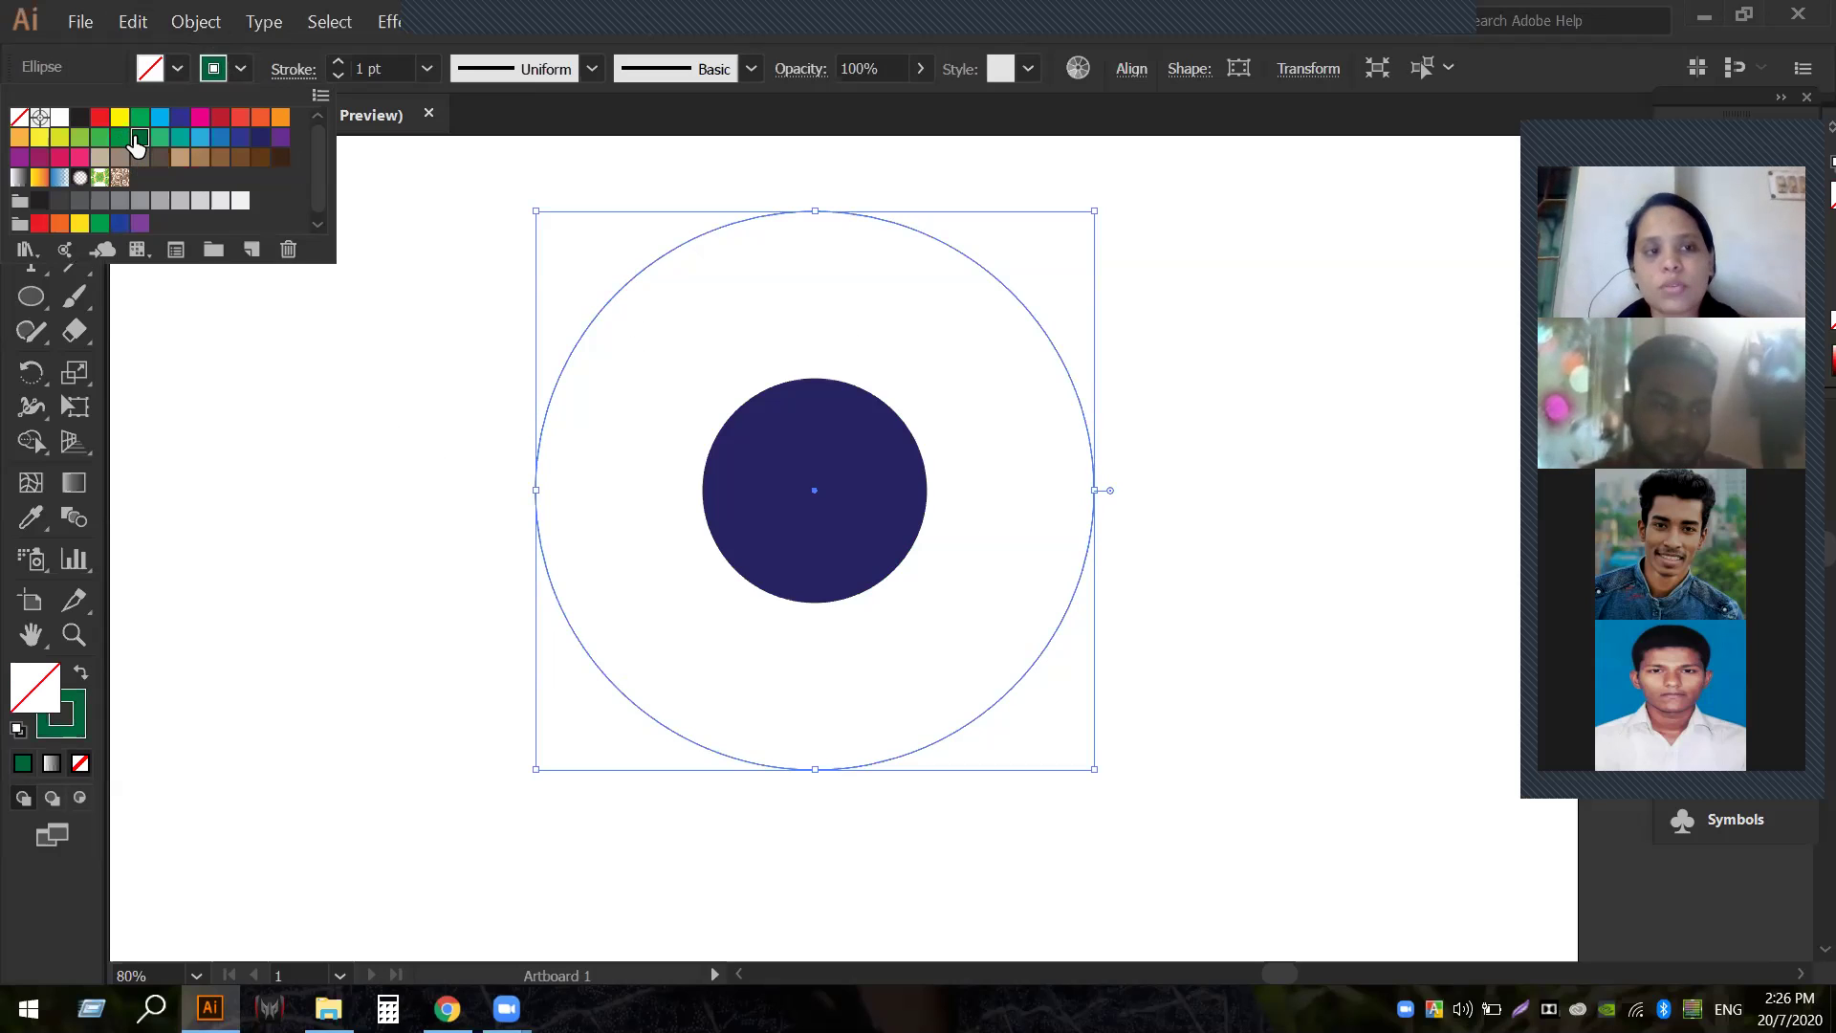
{"action": "left_click", "coordinate": [336, 63]}
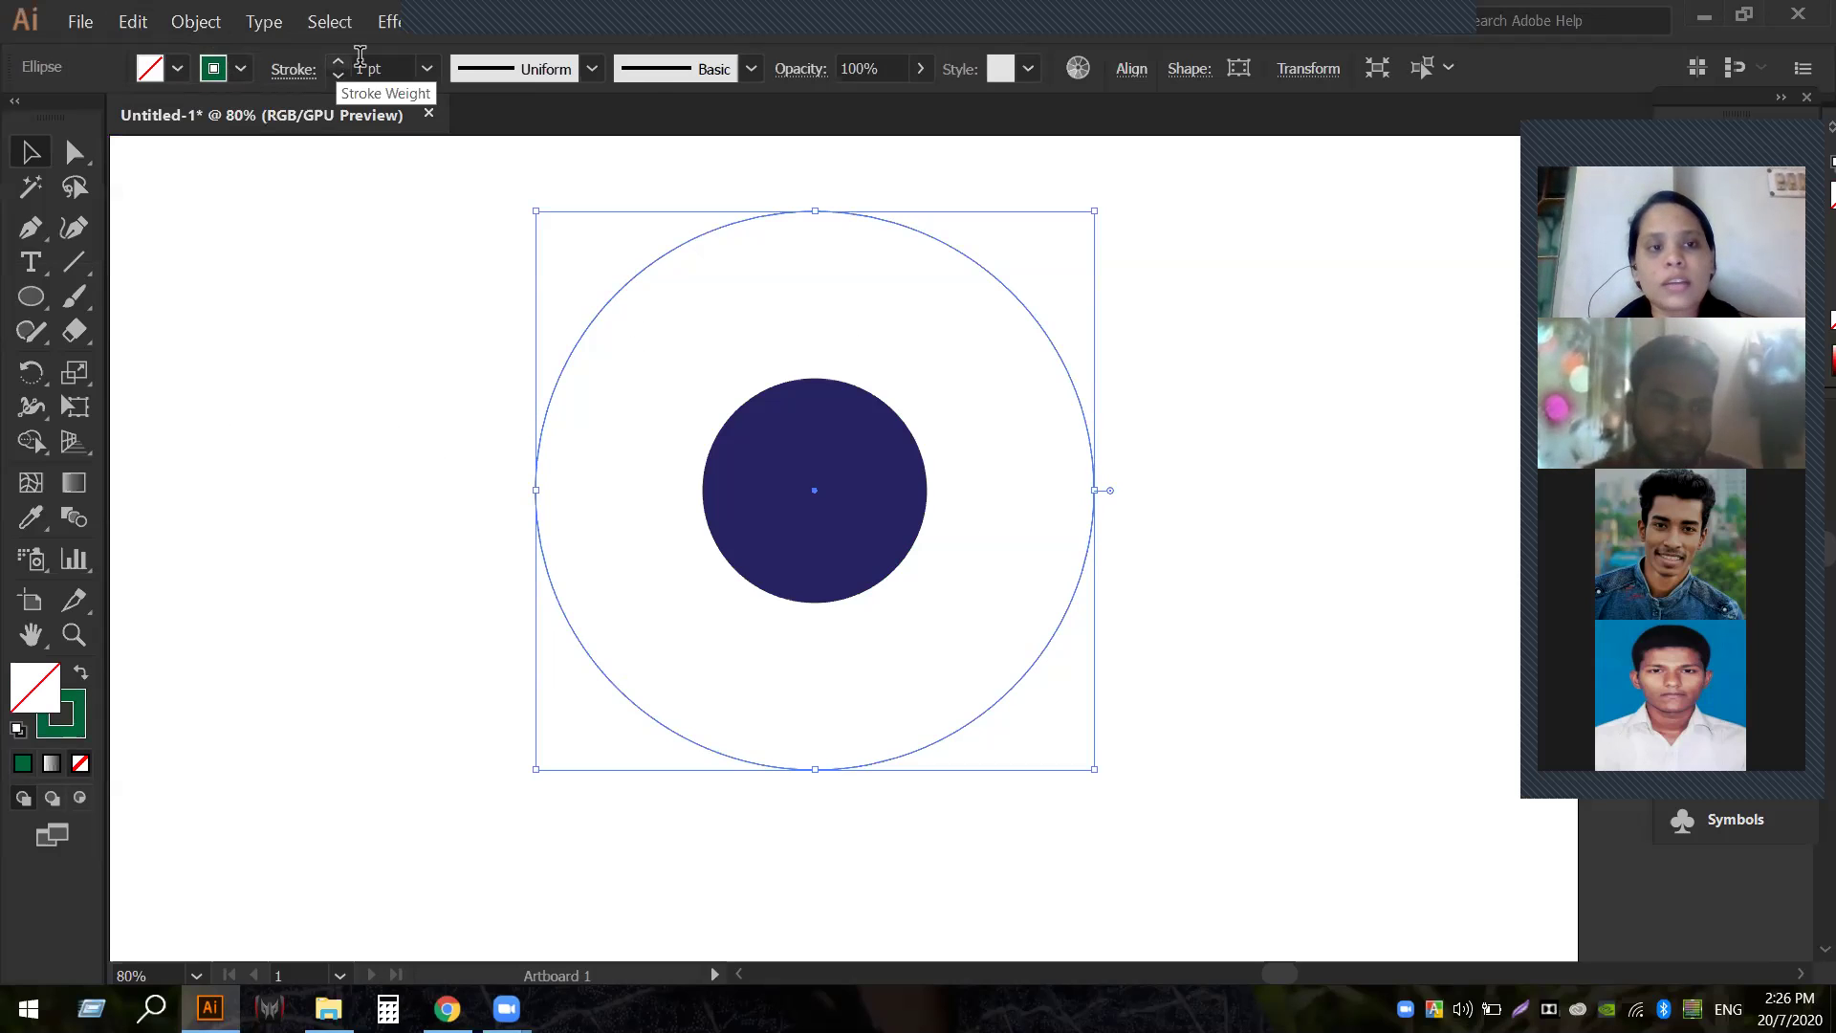
Set the large outer circle's stroke weight to 14 pt and deselect the circle.
{"action": "left_click", "coordinate": [426, 71]}
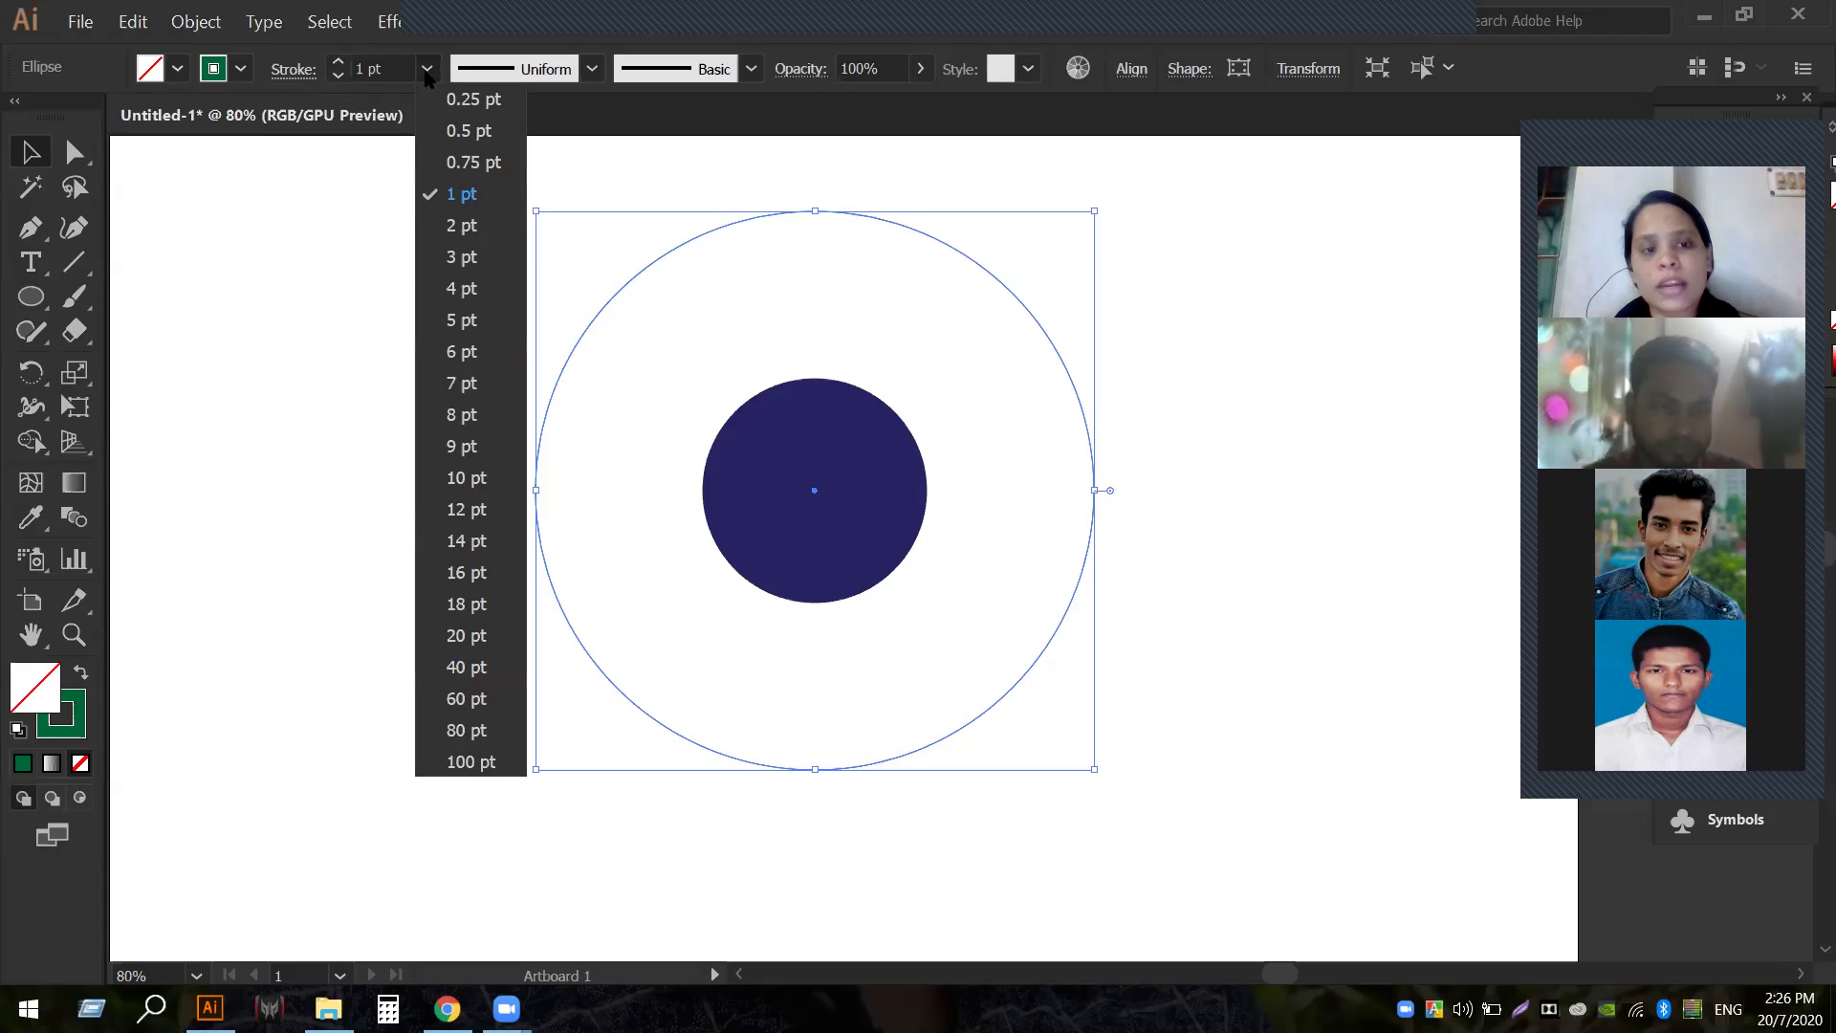
{"action": "left_click", "coordinate": [465, 510]}
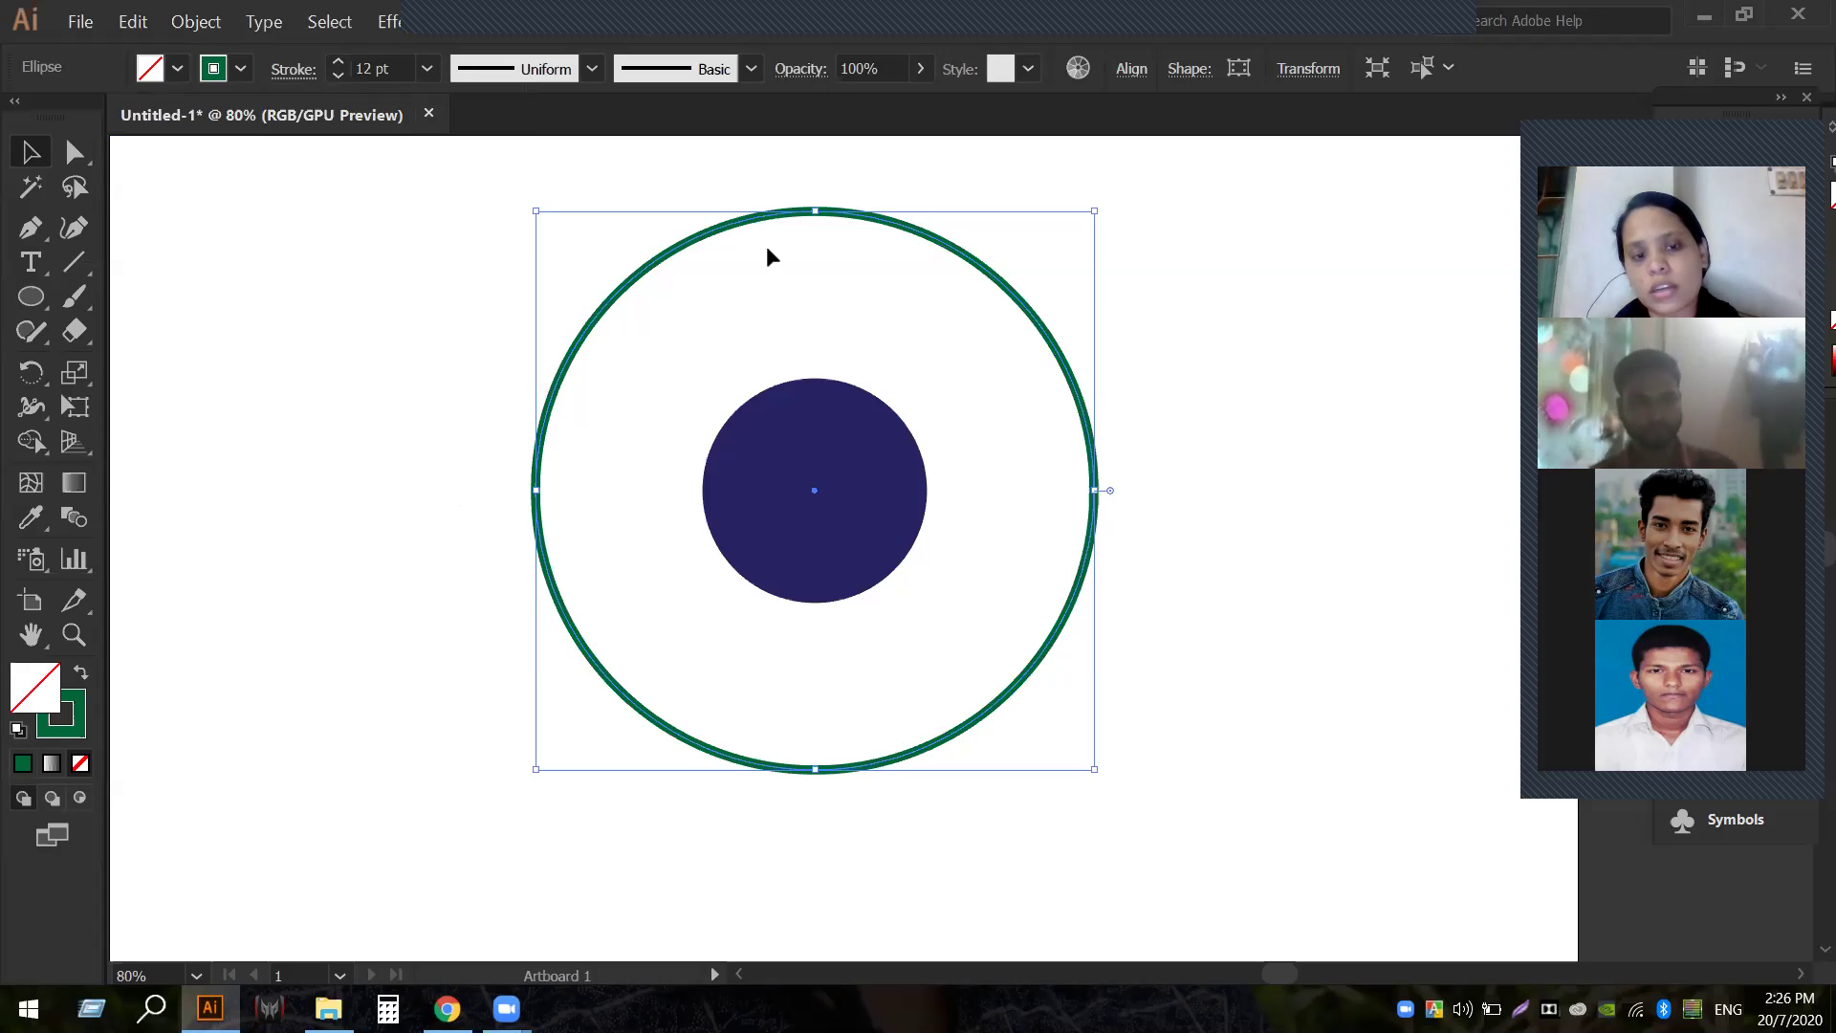
{"action": "left_click", "coordinate": [427, 69]}
{"action": "left_click", "coordinate": [461, 537]}
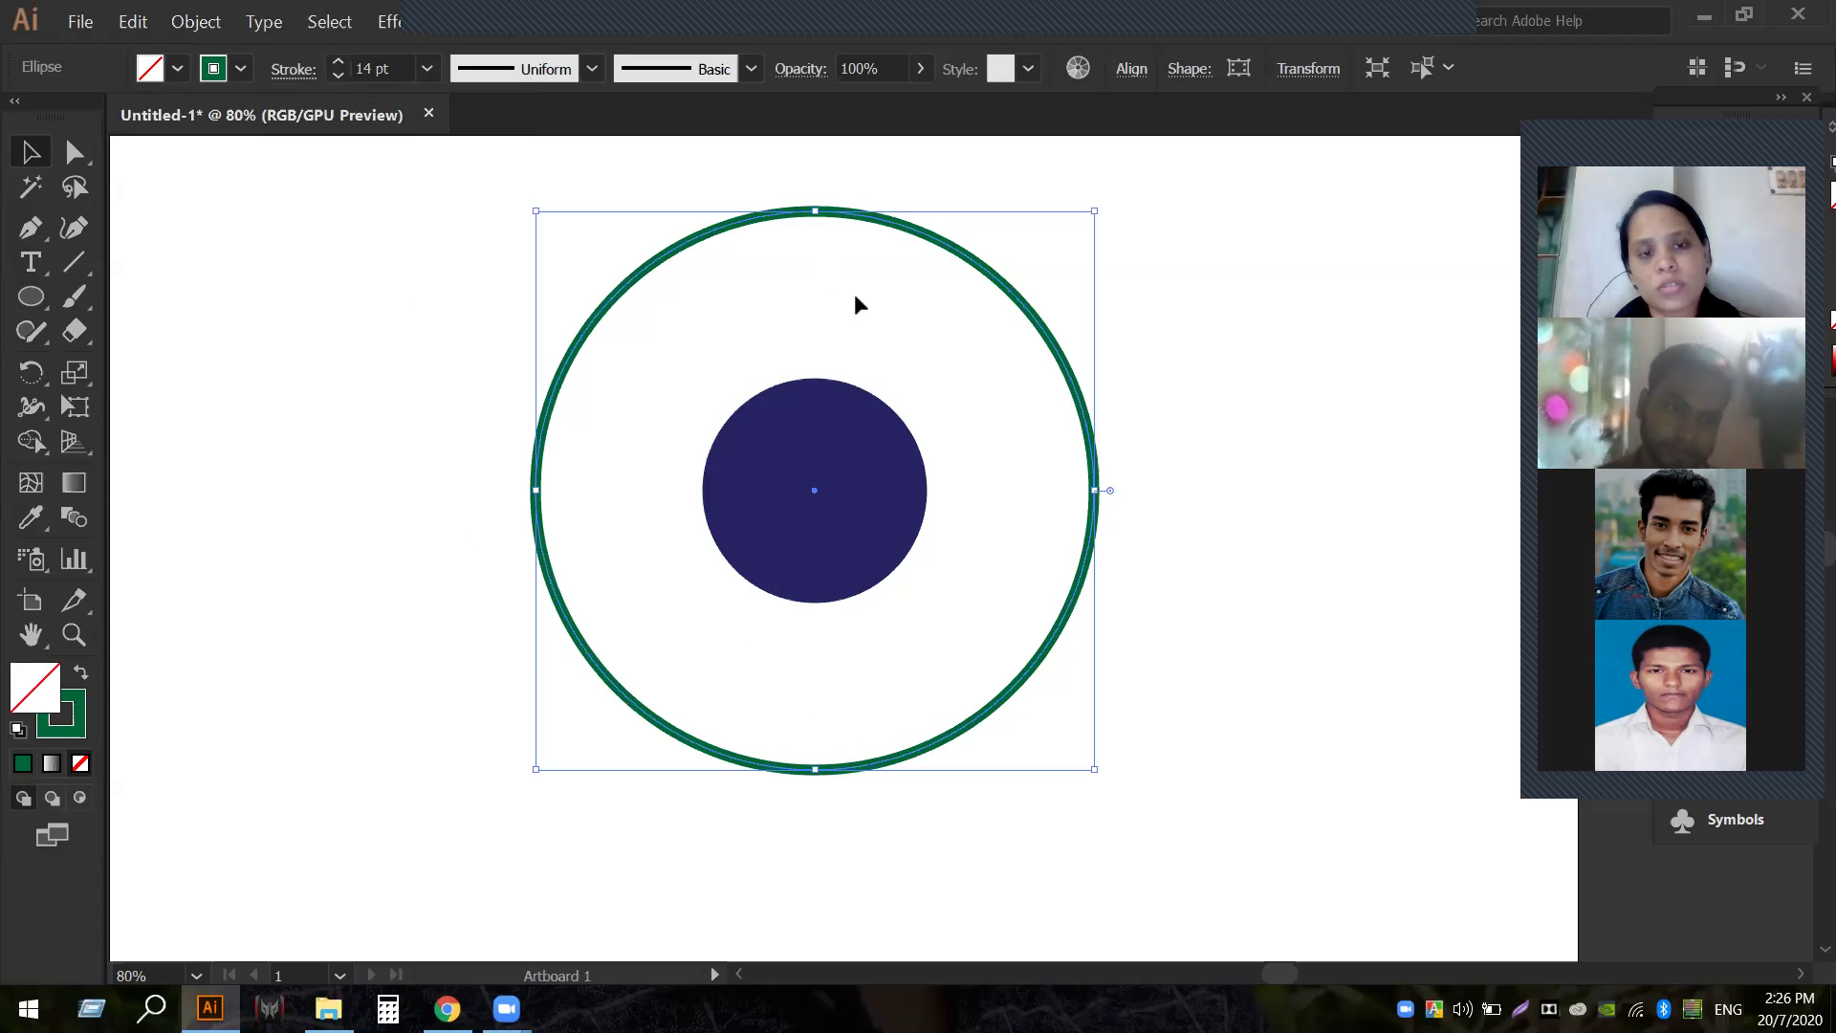
{"action": "left_click", "coordinate": [1167, 491]}
{"action": "left_click", "coordinate": [1093, 504]}
{"action": "left_click", "coordinate": [1245, 455]}
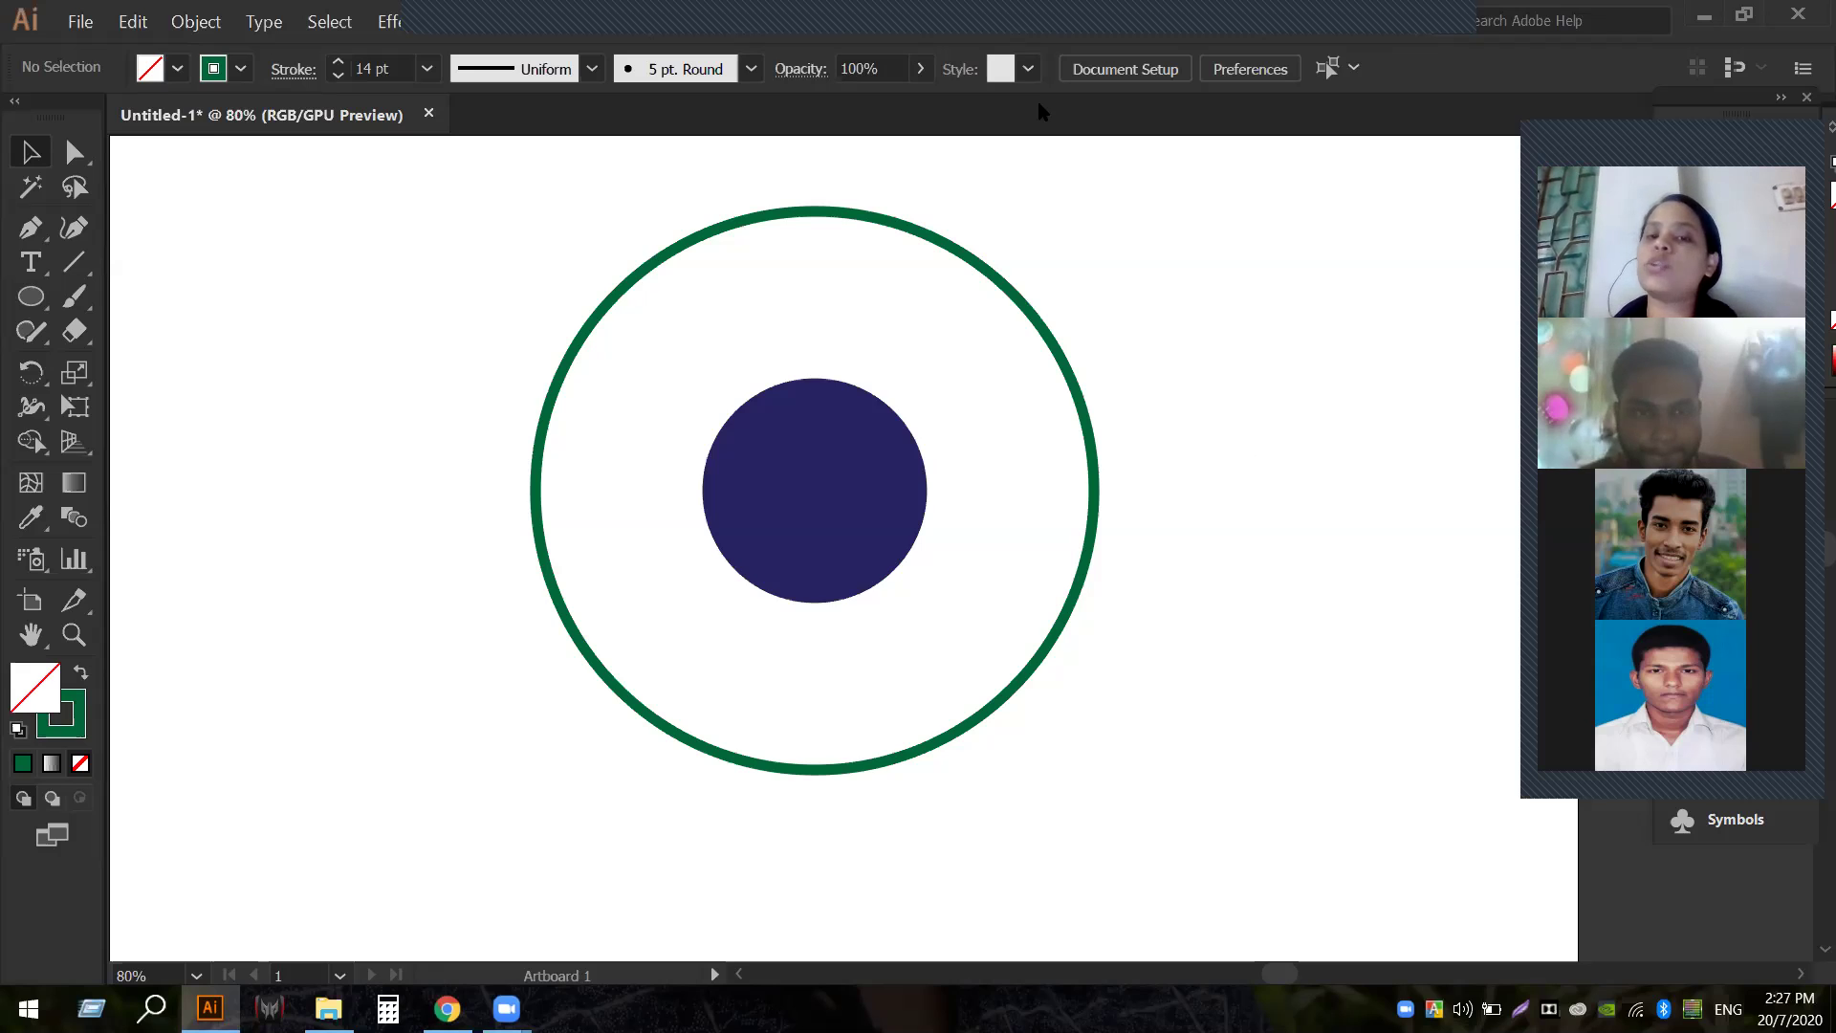
Expand the large outer circle with Fill and Stroke enabled, and reselect the resulting ring to check it.
{"action": "left_click", "coordinate": [1003, 285]}
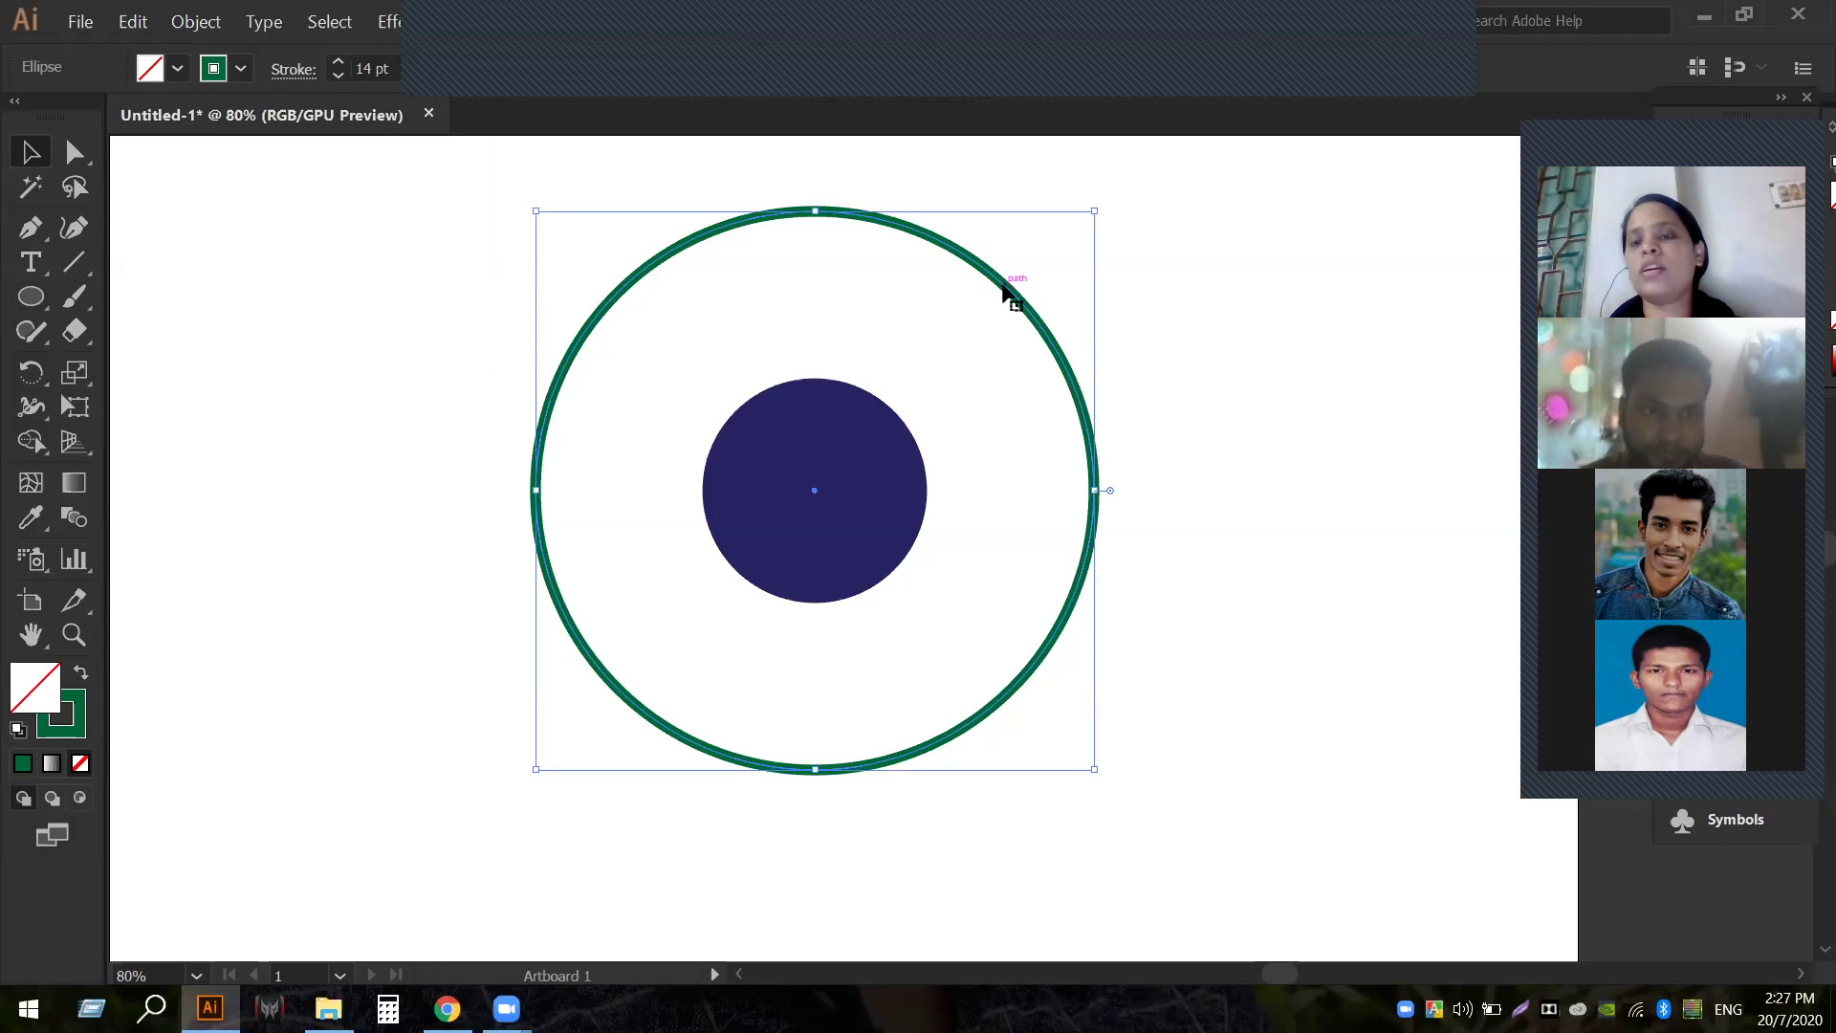
{"action": "left_click", "coordinate": [197, 29]}
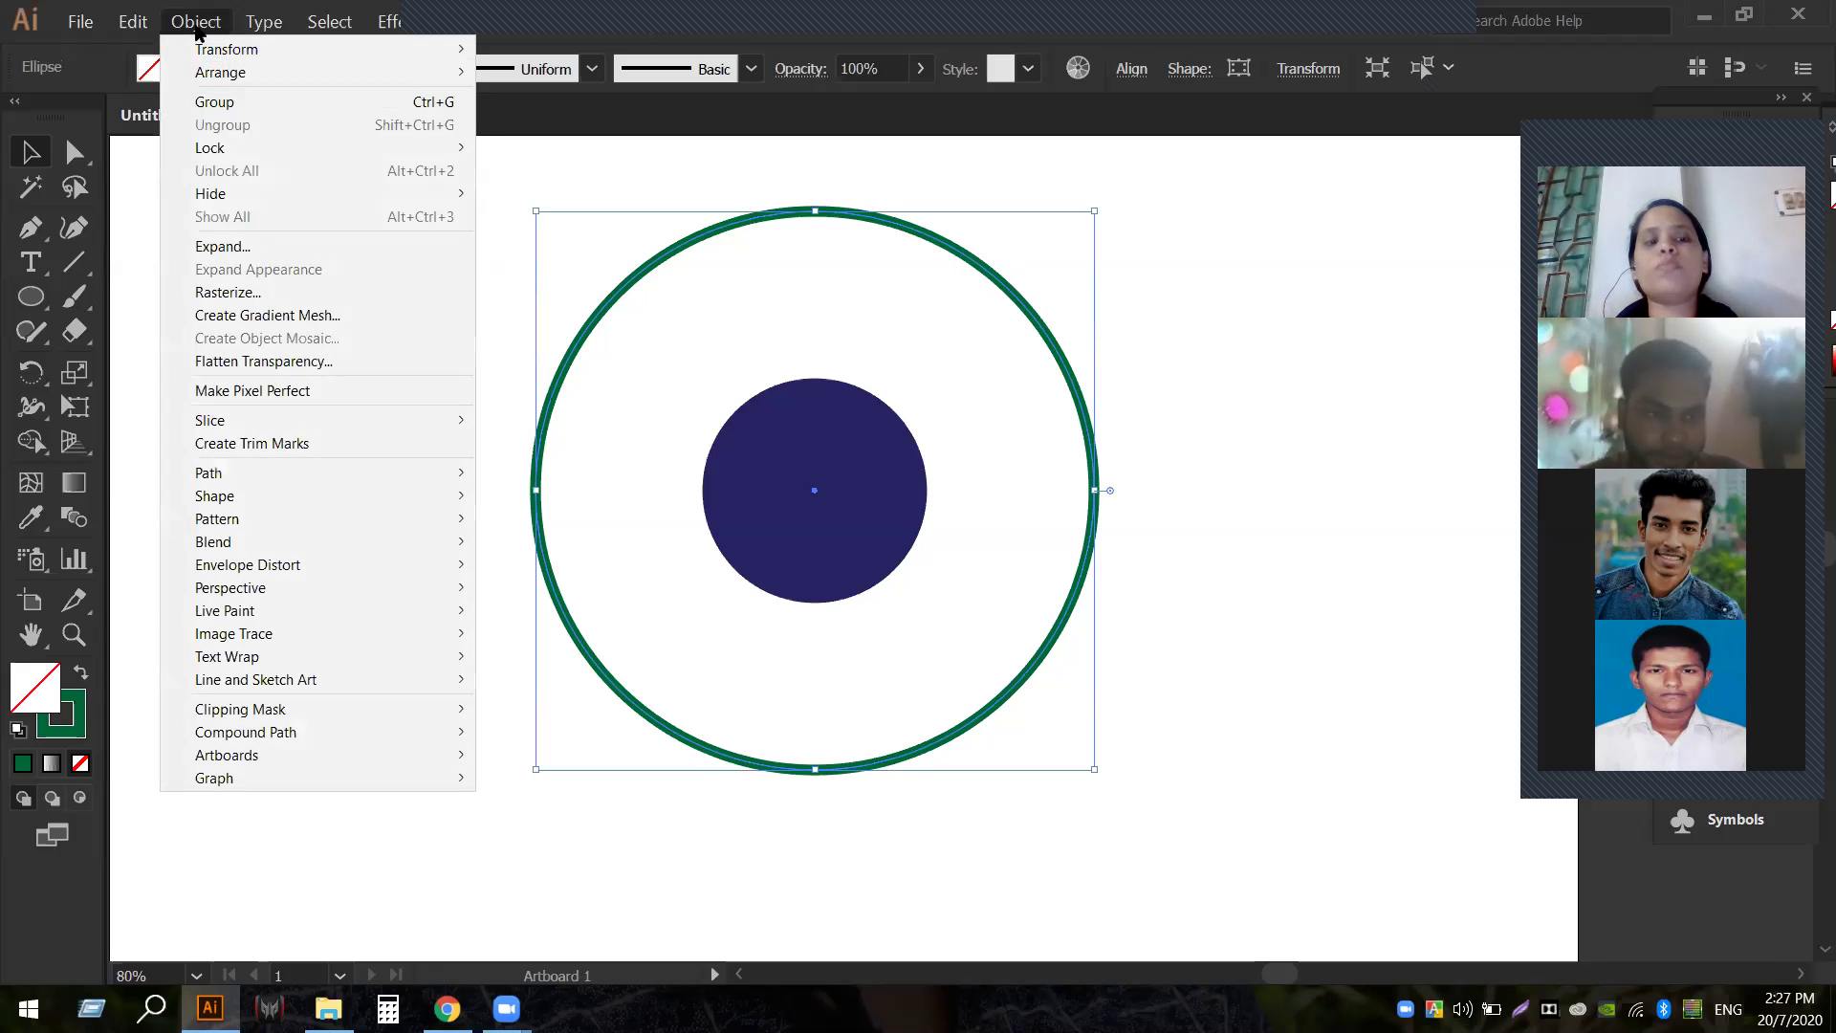
{"action": "left_click", "coordinate": [269, 248]}
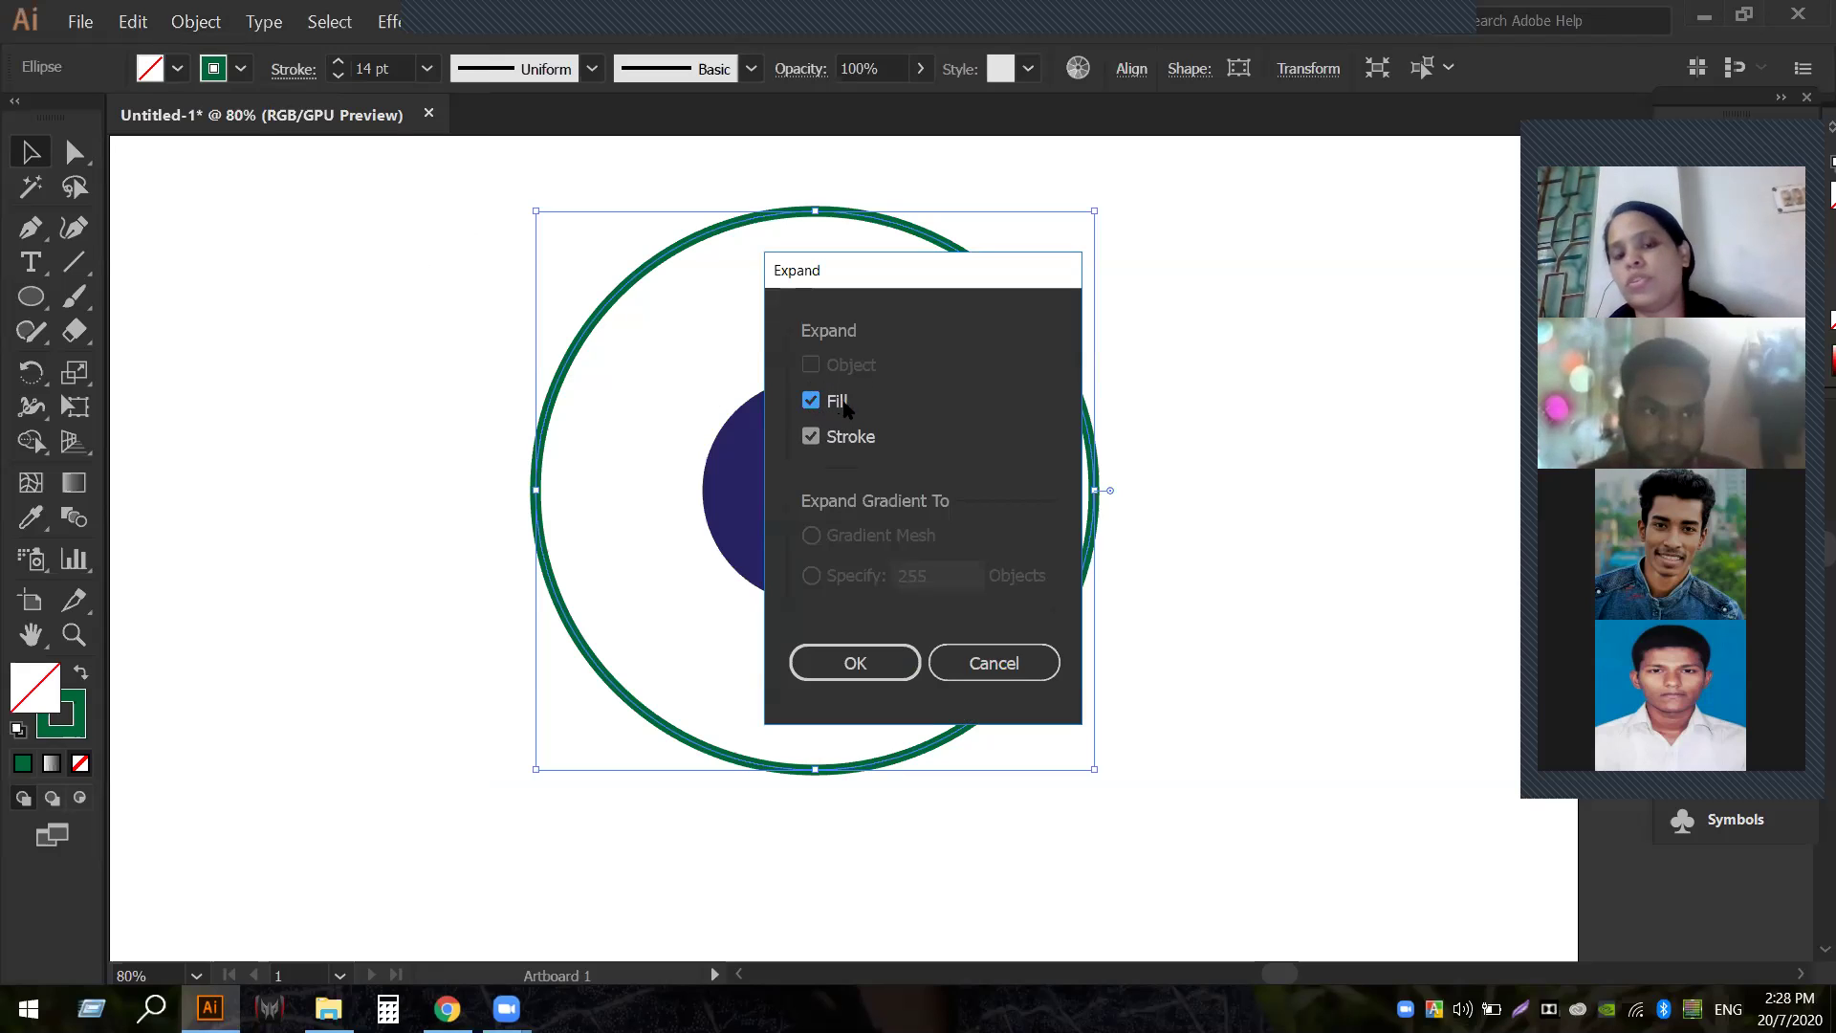
{"action": "left_click", "coordinate": [828, 666]}
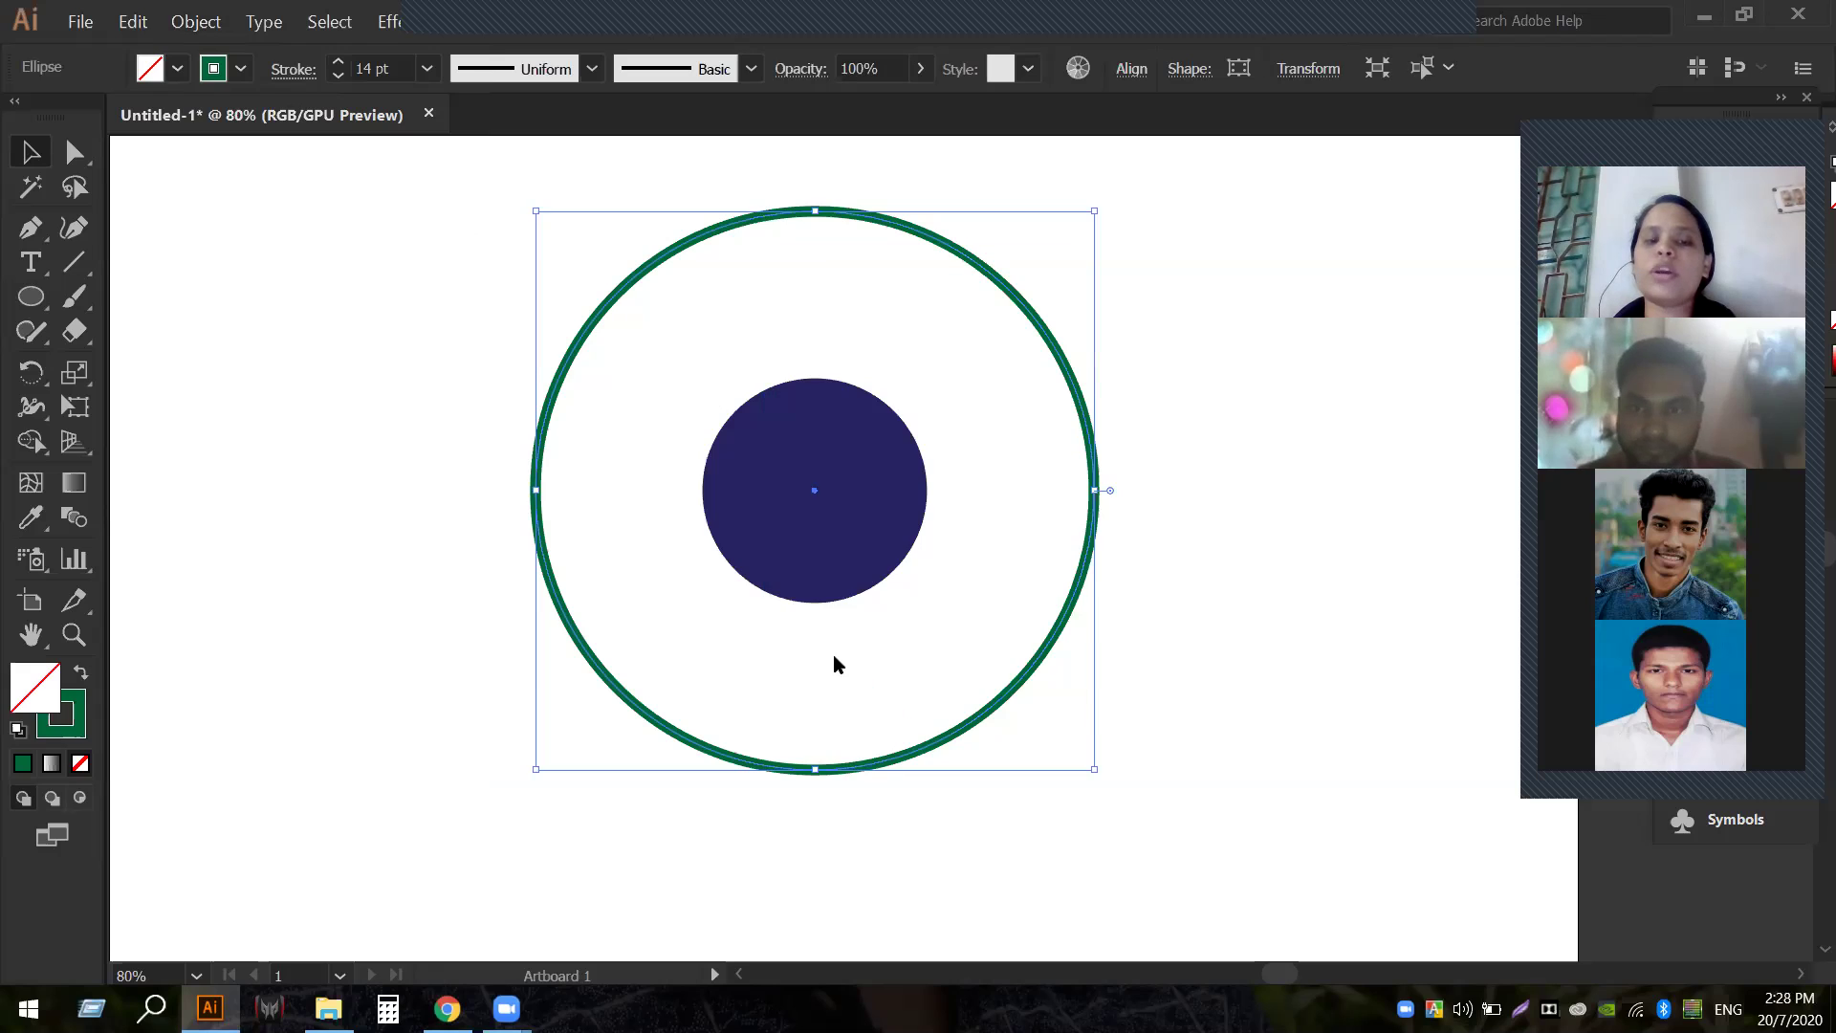
{"action": "left_click", "coordinate": [1143, 418]}
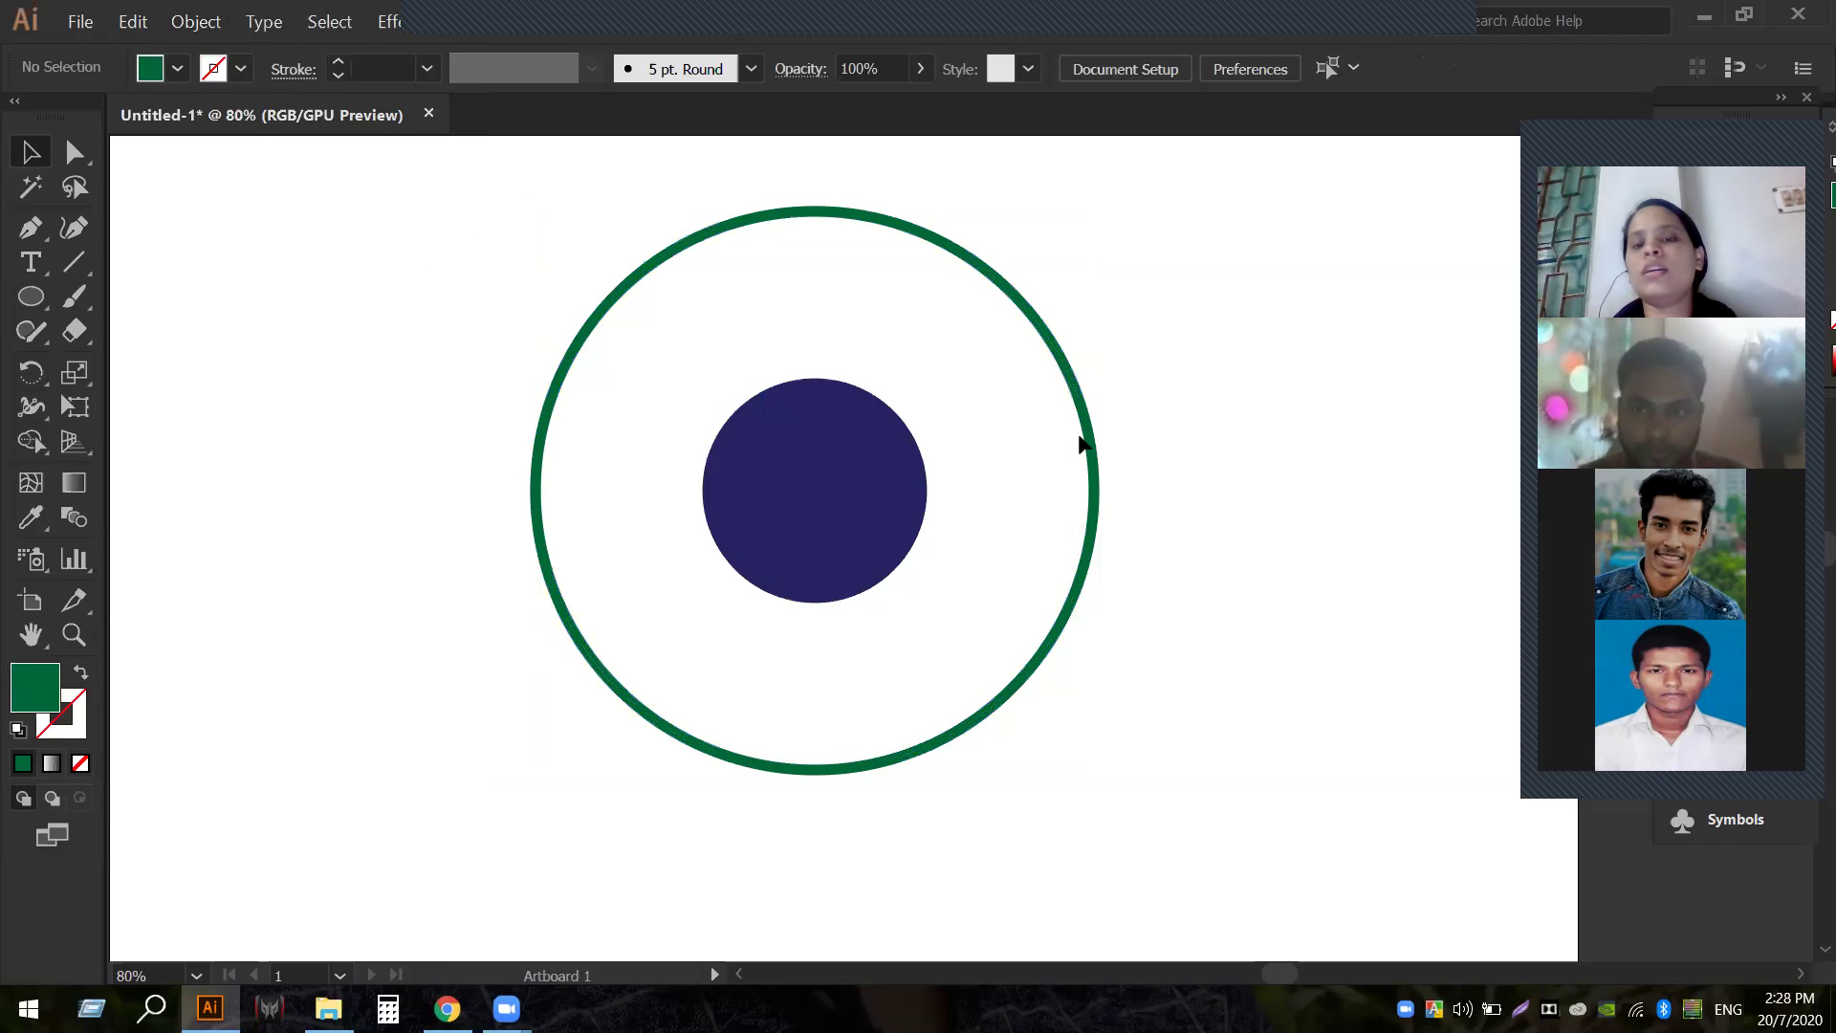
{"action": "left_click", "coordinate": [1087, 437]}
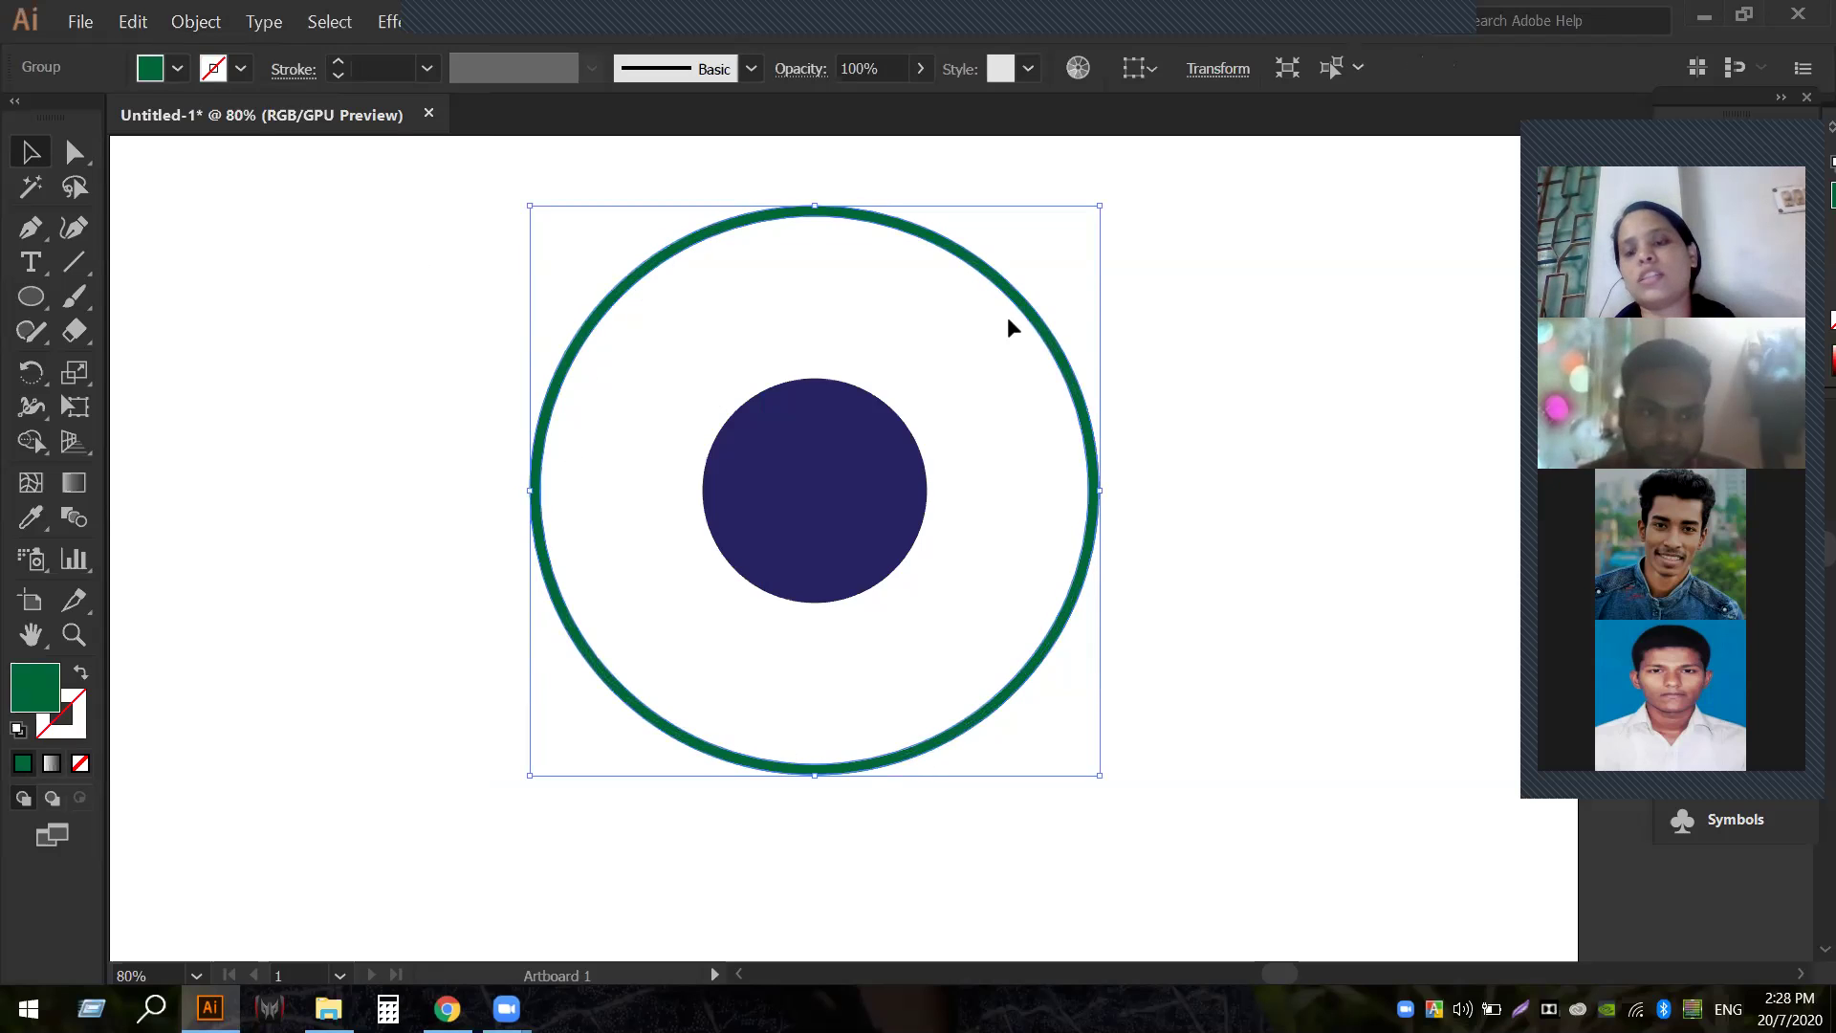
Undo the expansion of the large outer circle and clear the selection.
{"action": "key", "text": "ctrl+shift+b"}
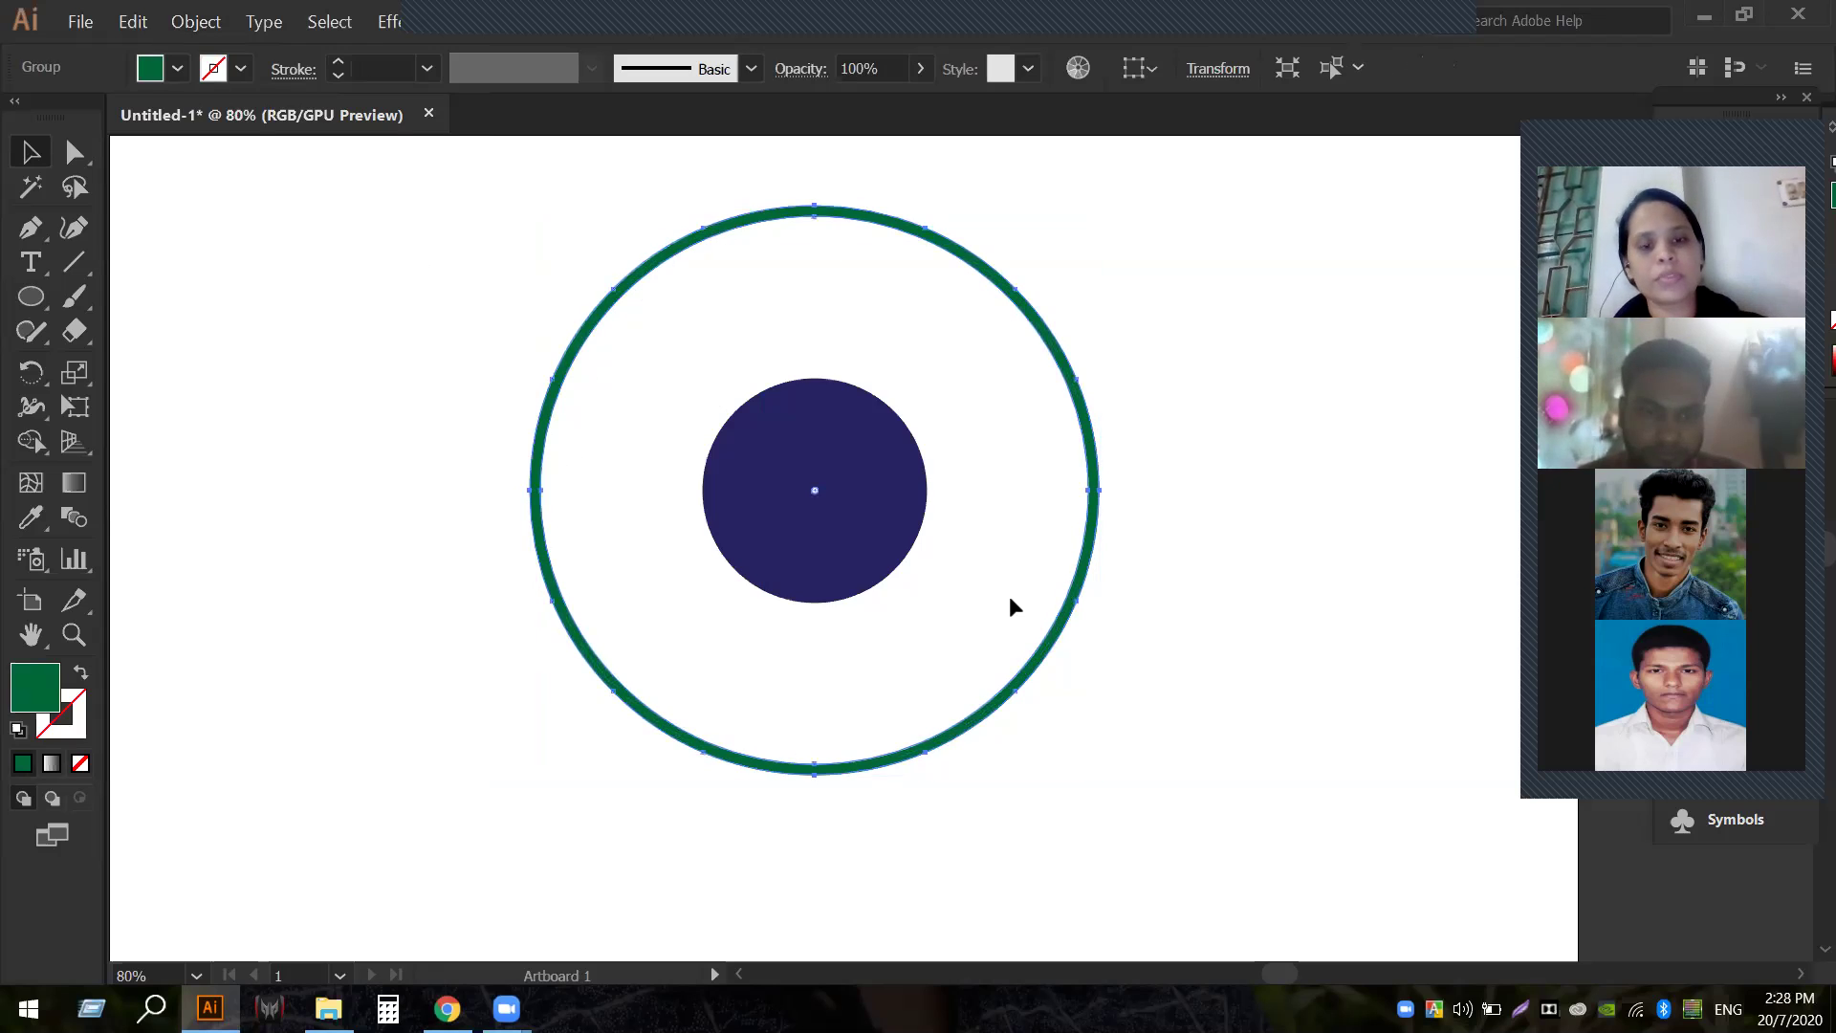
{"action": "key", "text": "ctrl+z"}
{"action": "left_click", "coordinate": [1192, 459]}
Expand the fill and stroke of the large green outline circle into a ring shape, check its selection and deselect it.
{"action": "left_click", "coordinate": [1095, 573]}
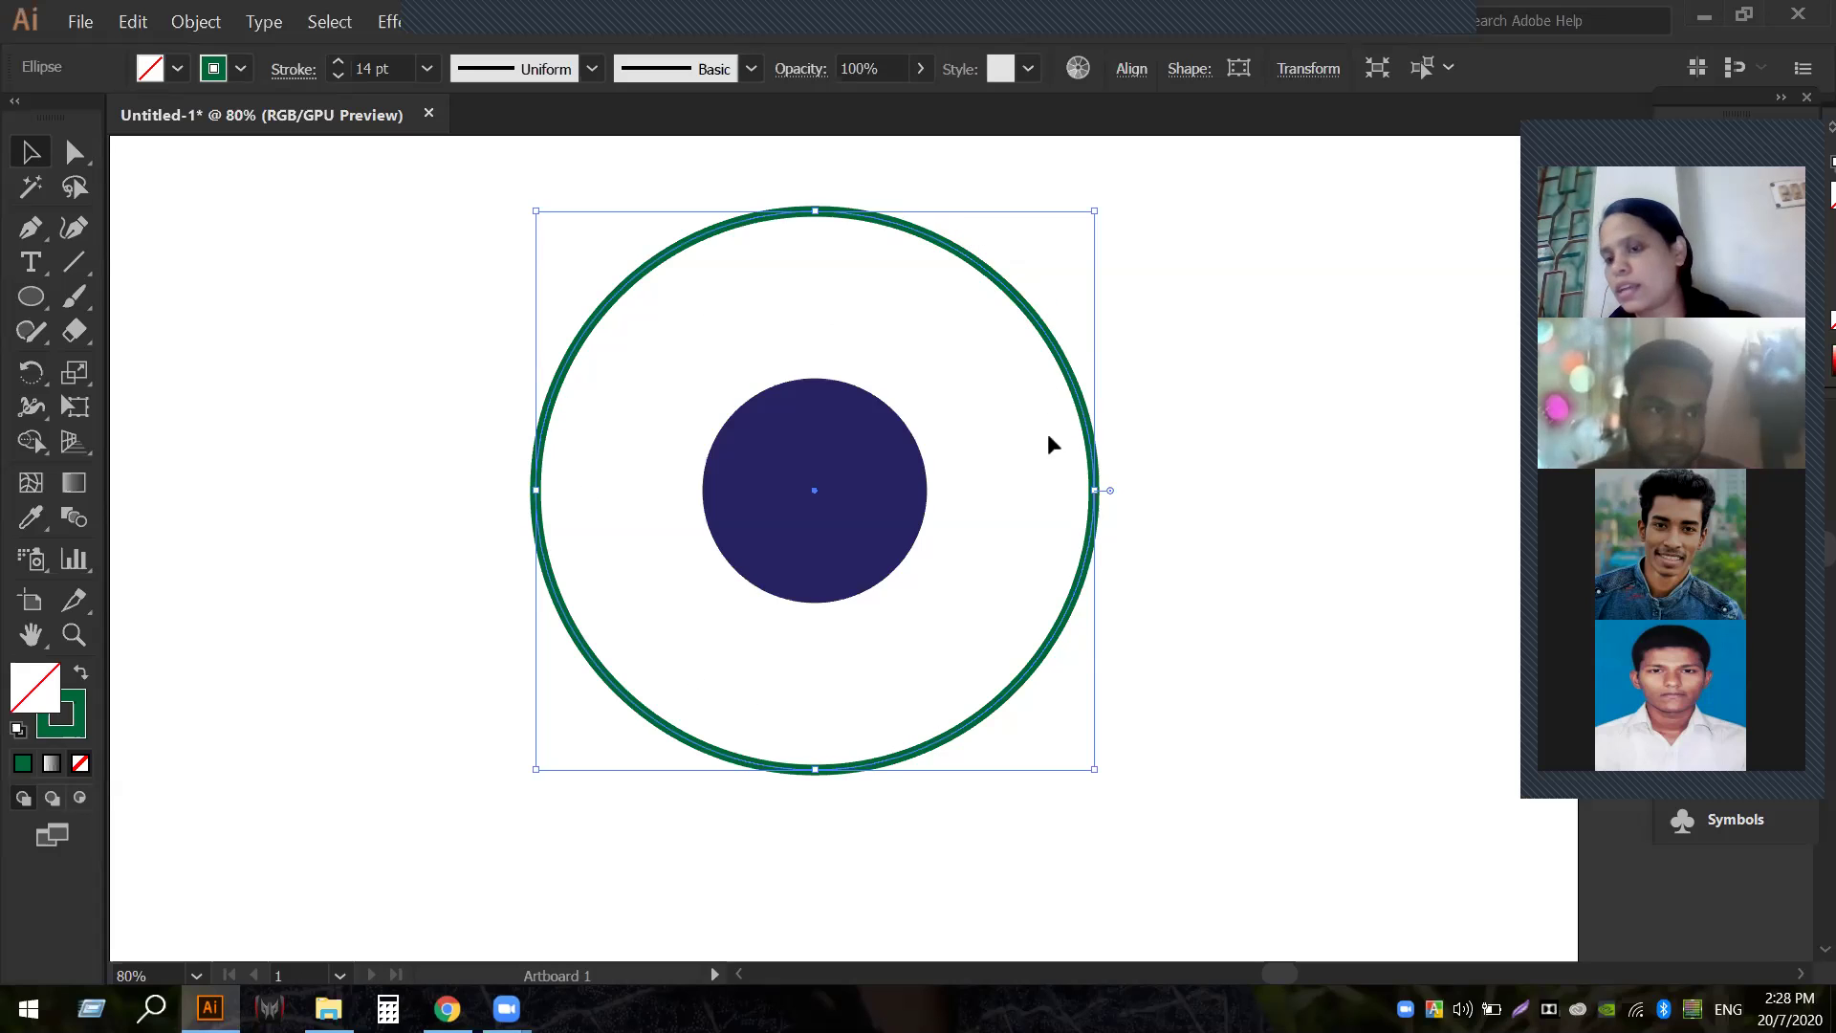
{"action": "left_click", "coordinate": [178, 19]}
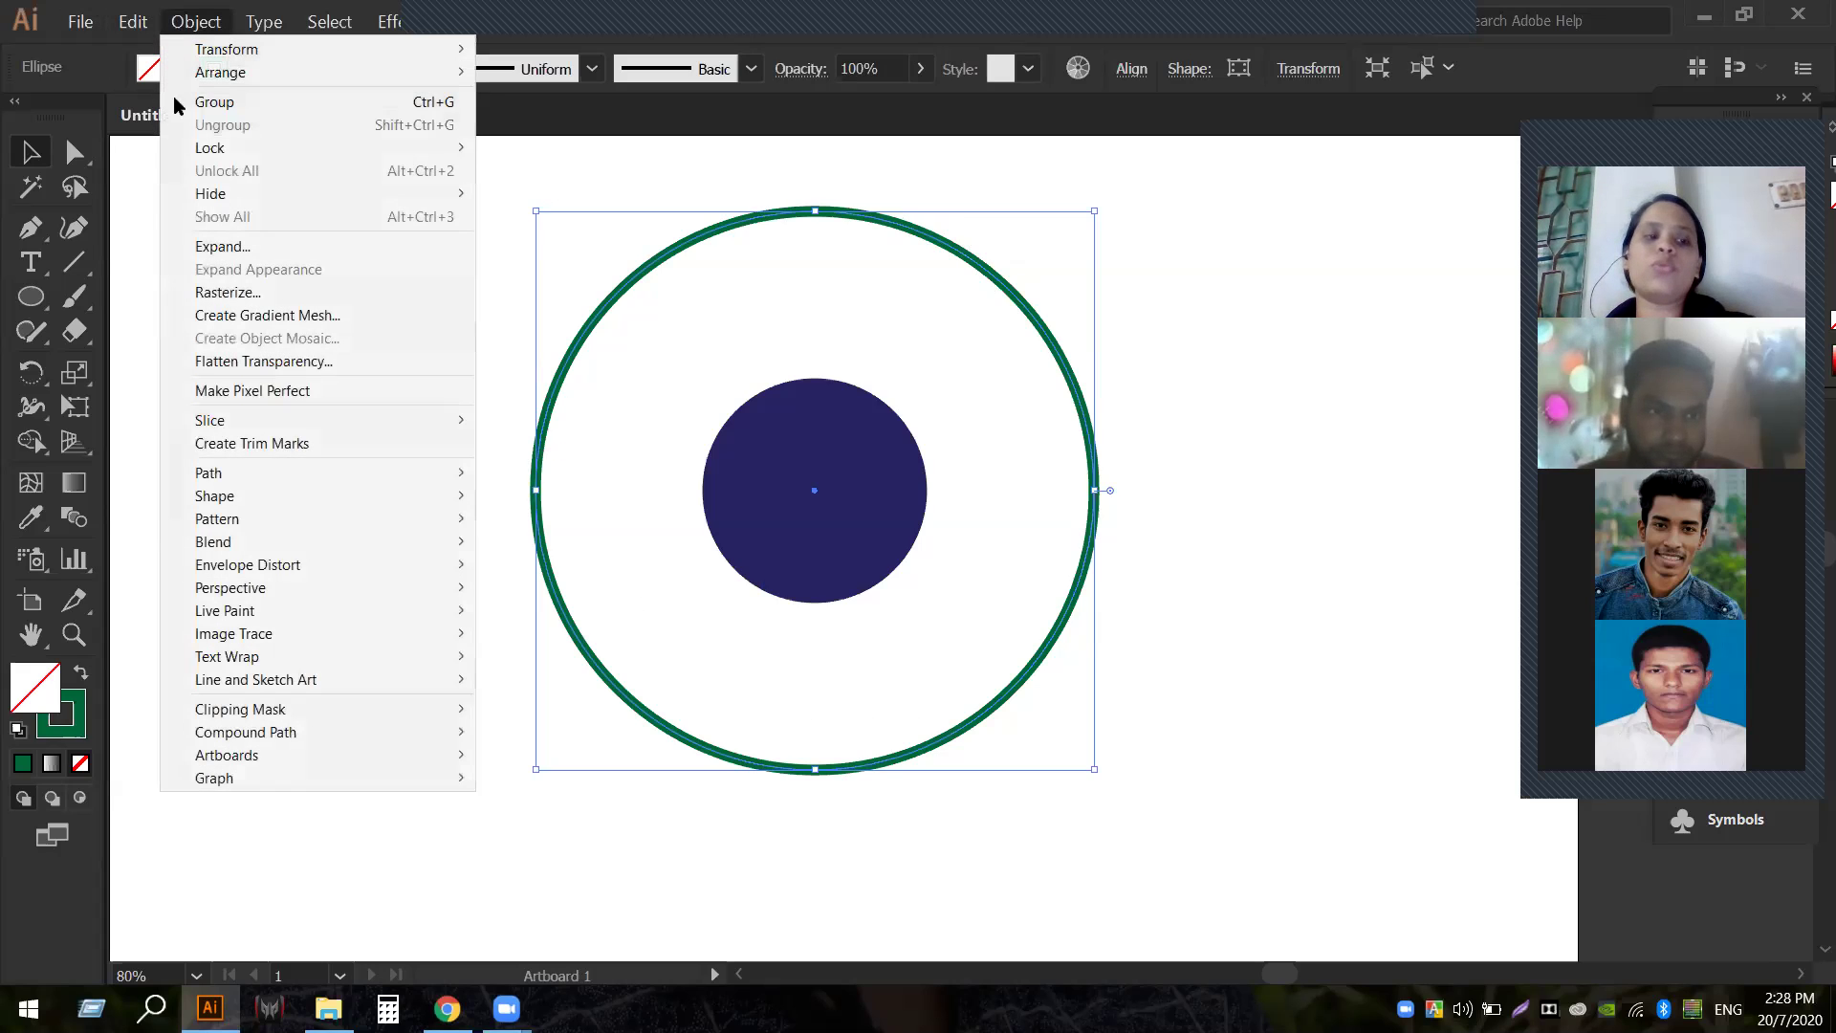
{"action": "left_click", "coordinate": [277, 247]}
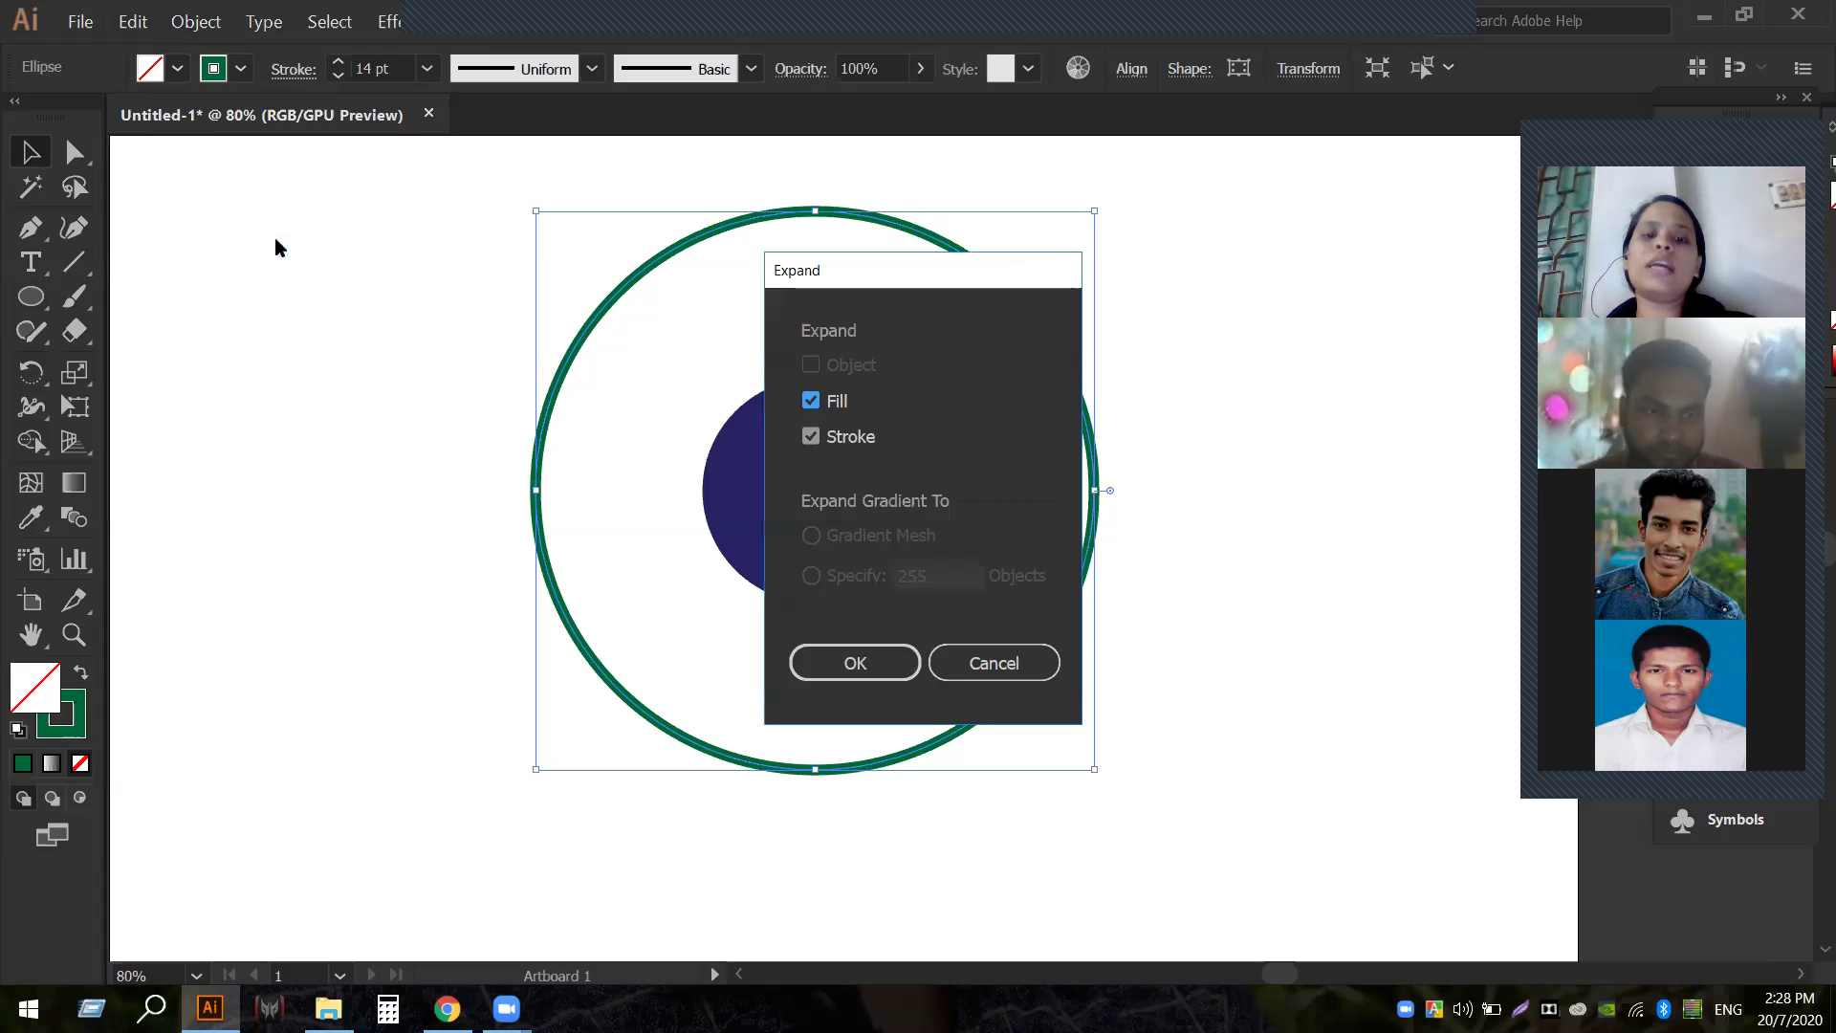
{"action": "left_click", "coordinate": [851, 664]}
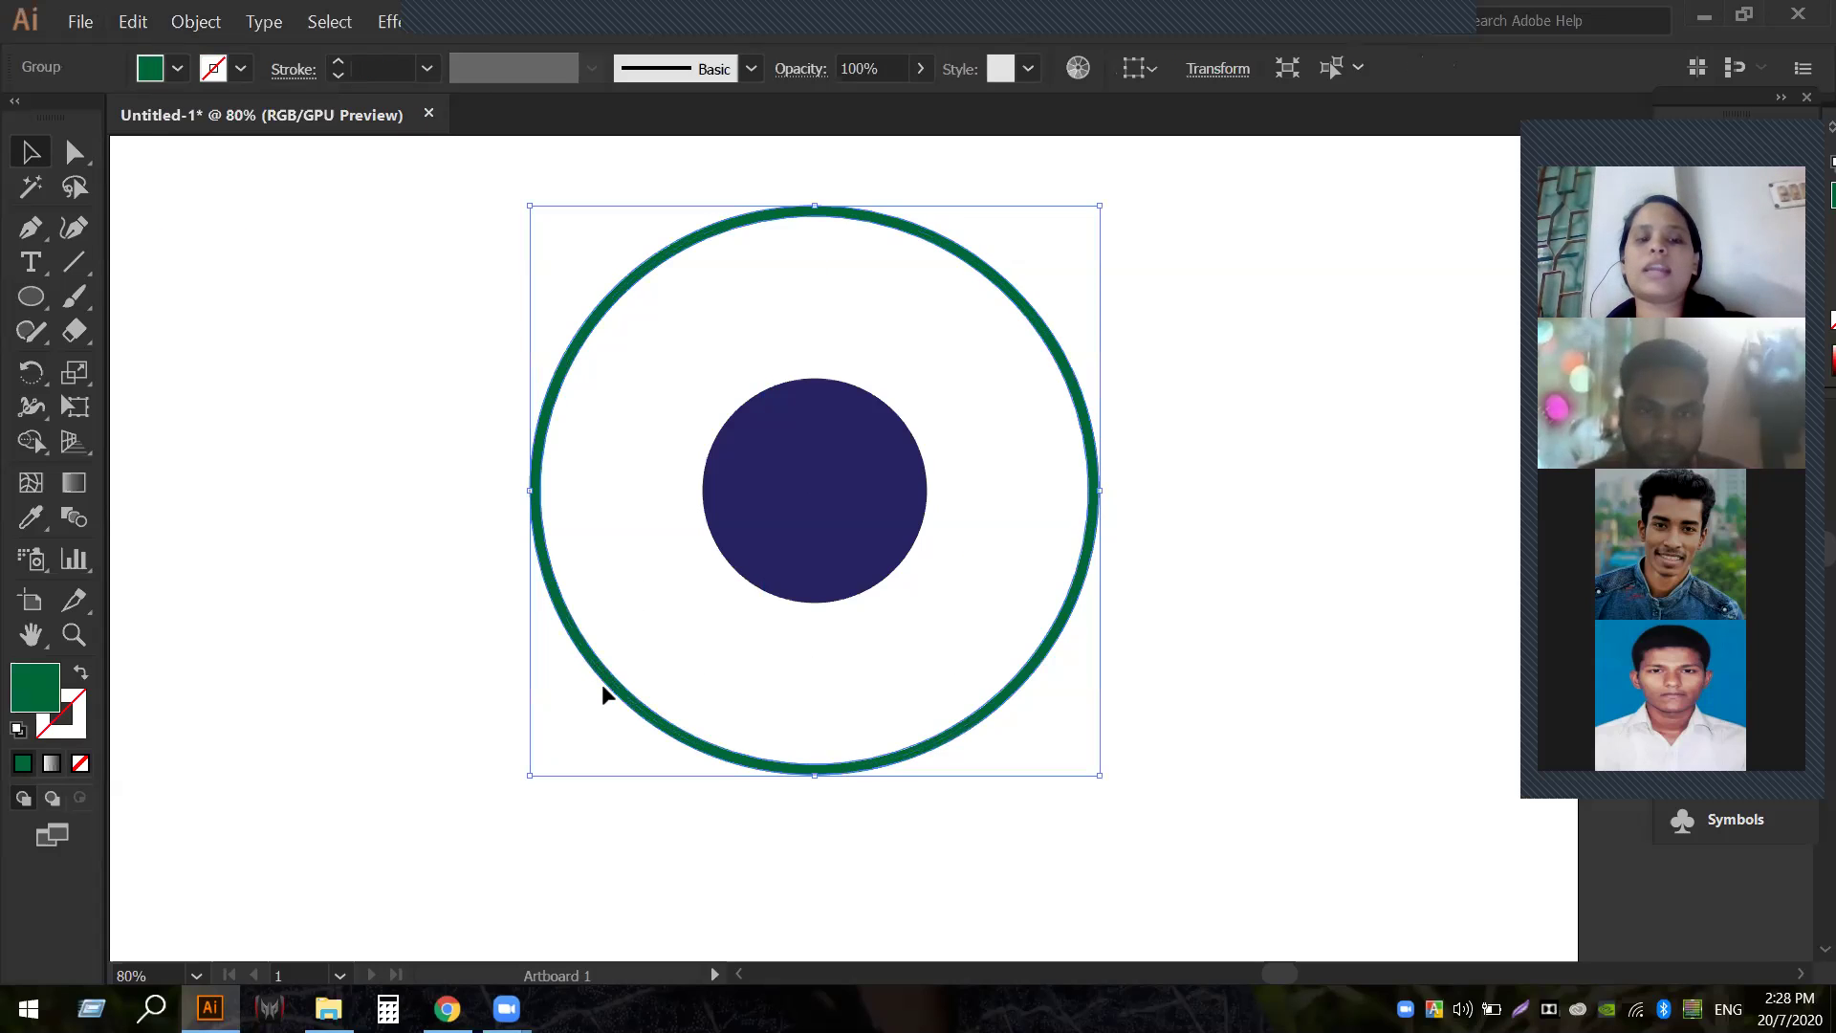
{"action": "left_click", "coordinate": [1144, 526]}
{"action": "left_click", "coordinate": [1088, 548]}
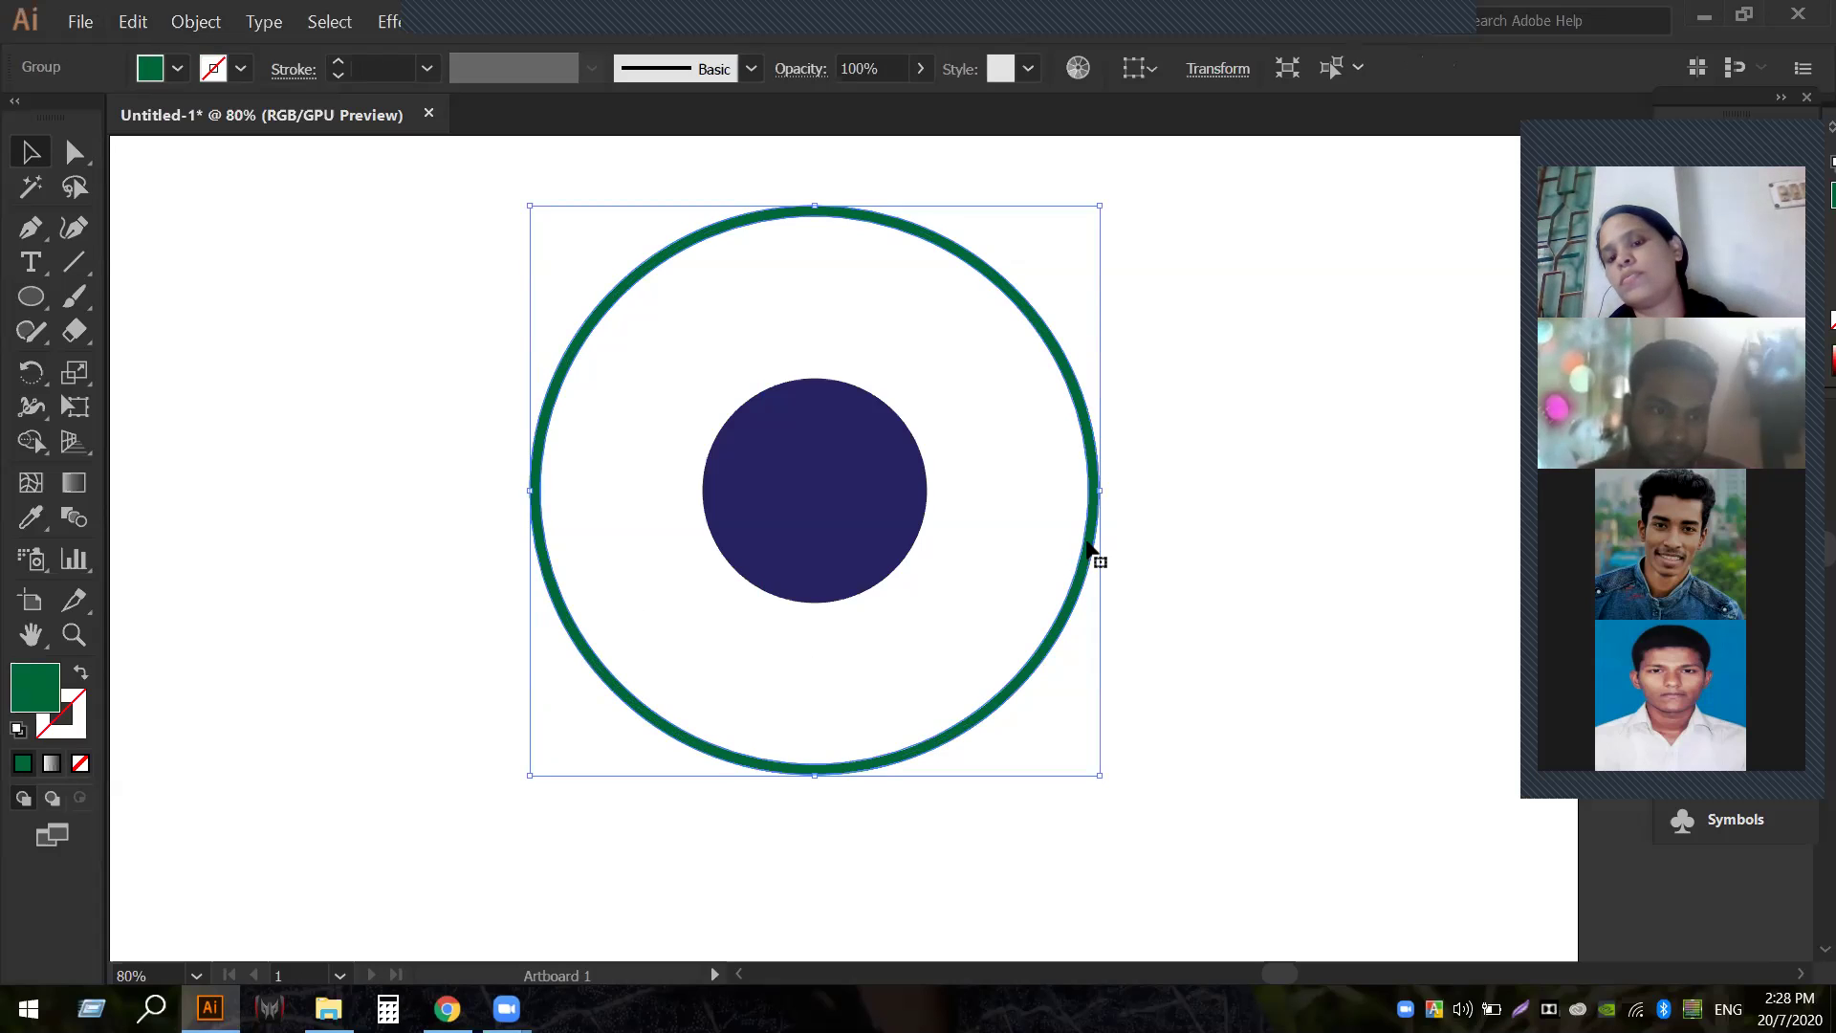
{"action": "left_click", "coordinate": [1184, 488]}
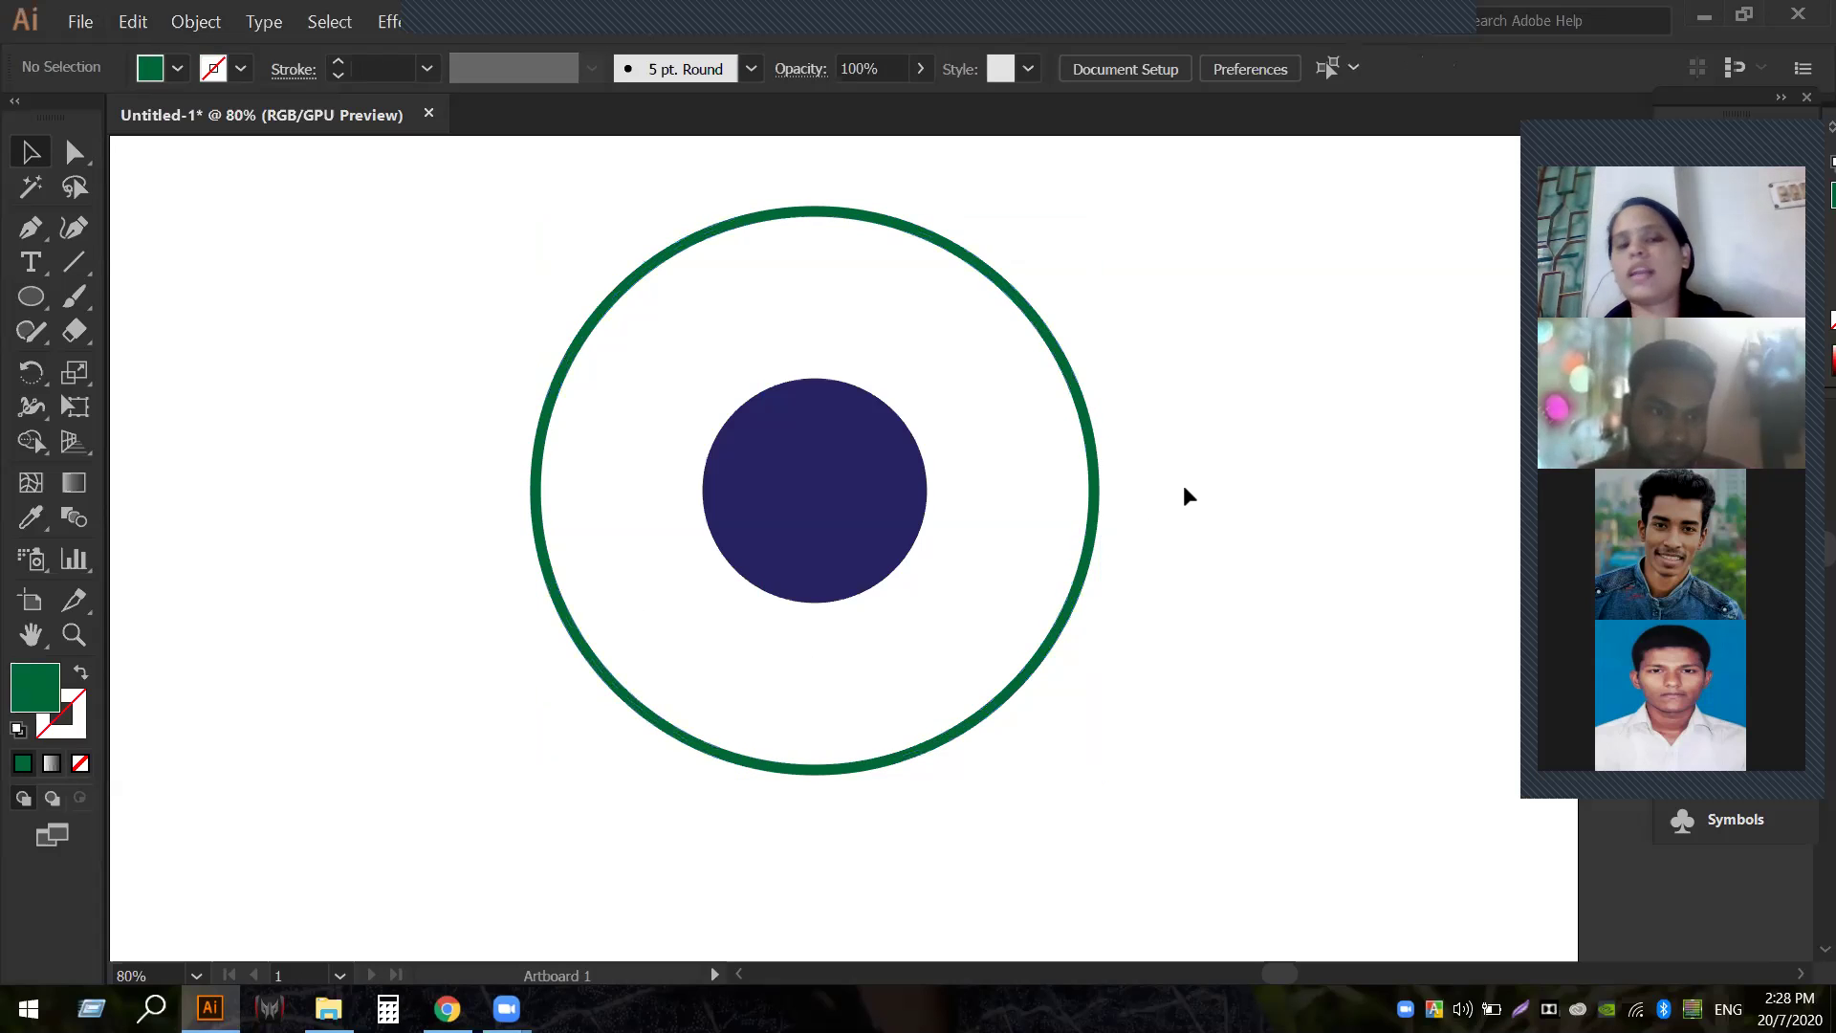
Make a concentric copy of the dark blue circle scaled up to about 157% of its size.
{"action": "left_click", "coordinate": [802, 463]}
{"action": "key", "text": "ctrl+shift+b"}
{"action": "key", "text": "ctrl+shift+b"}
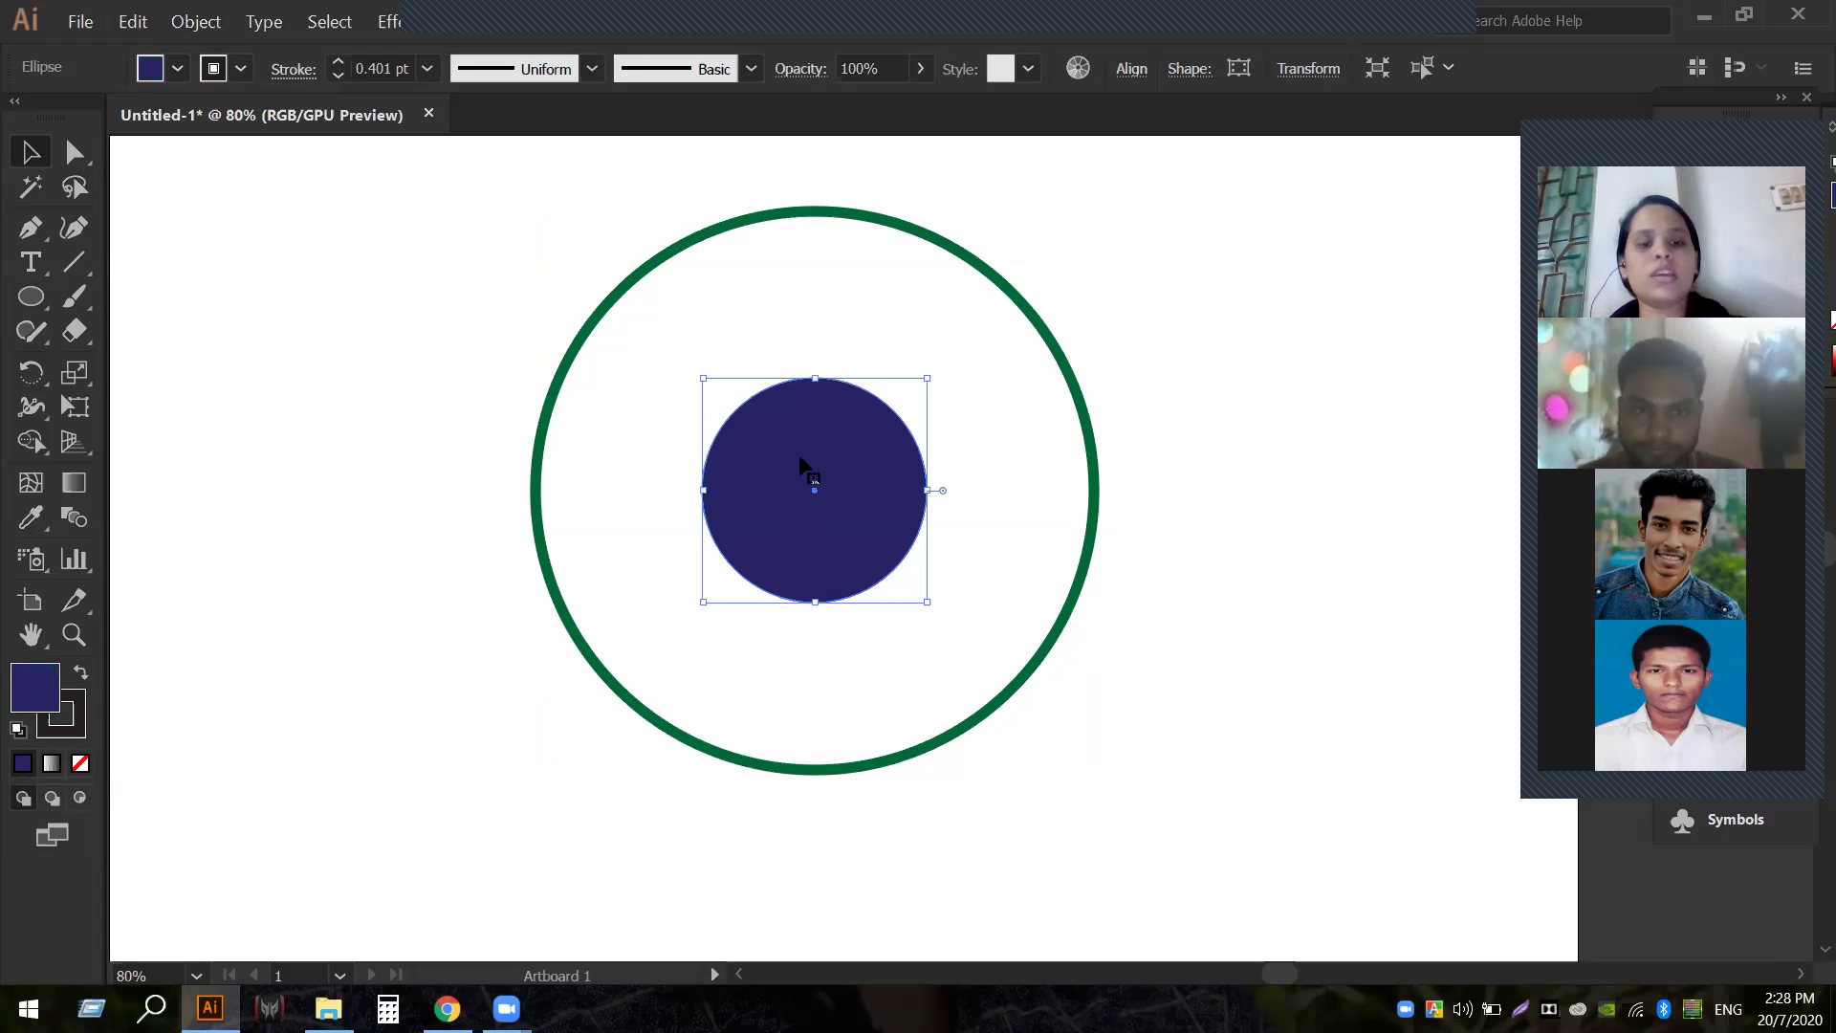
{"action": "key", "text": "ctrl+shift+b"}
{"action": "key", "text": "ctrl+shift+b"}
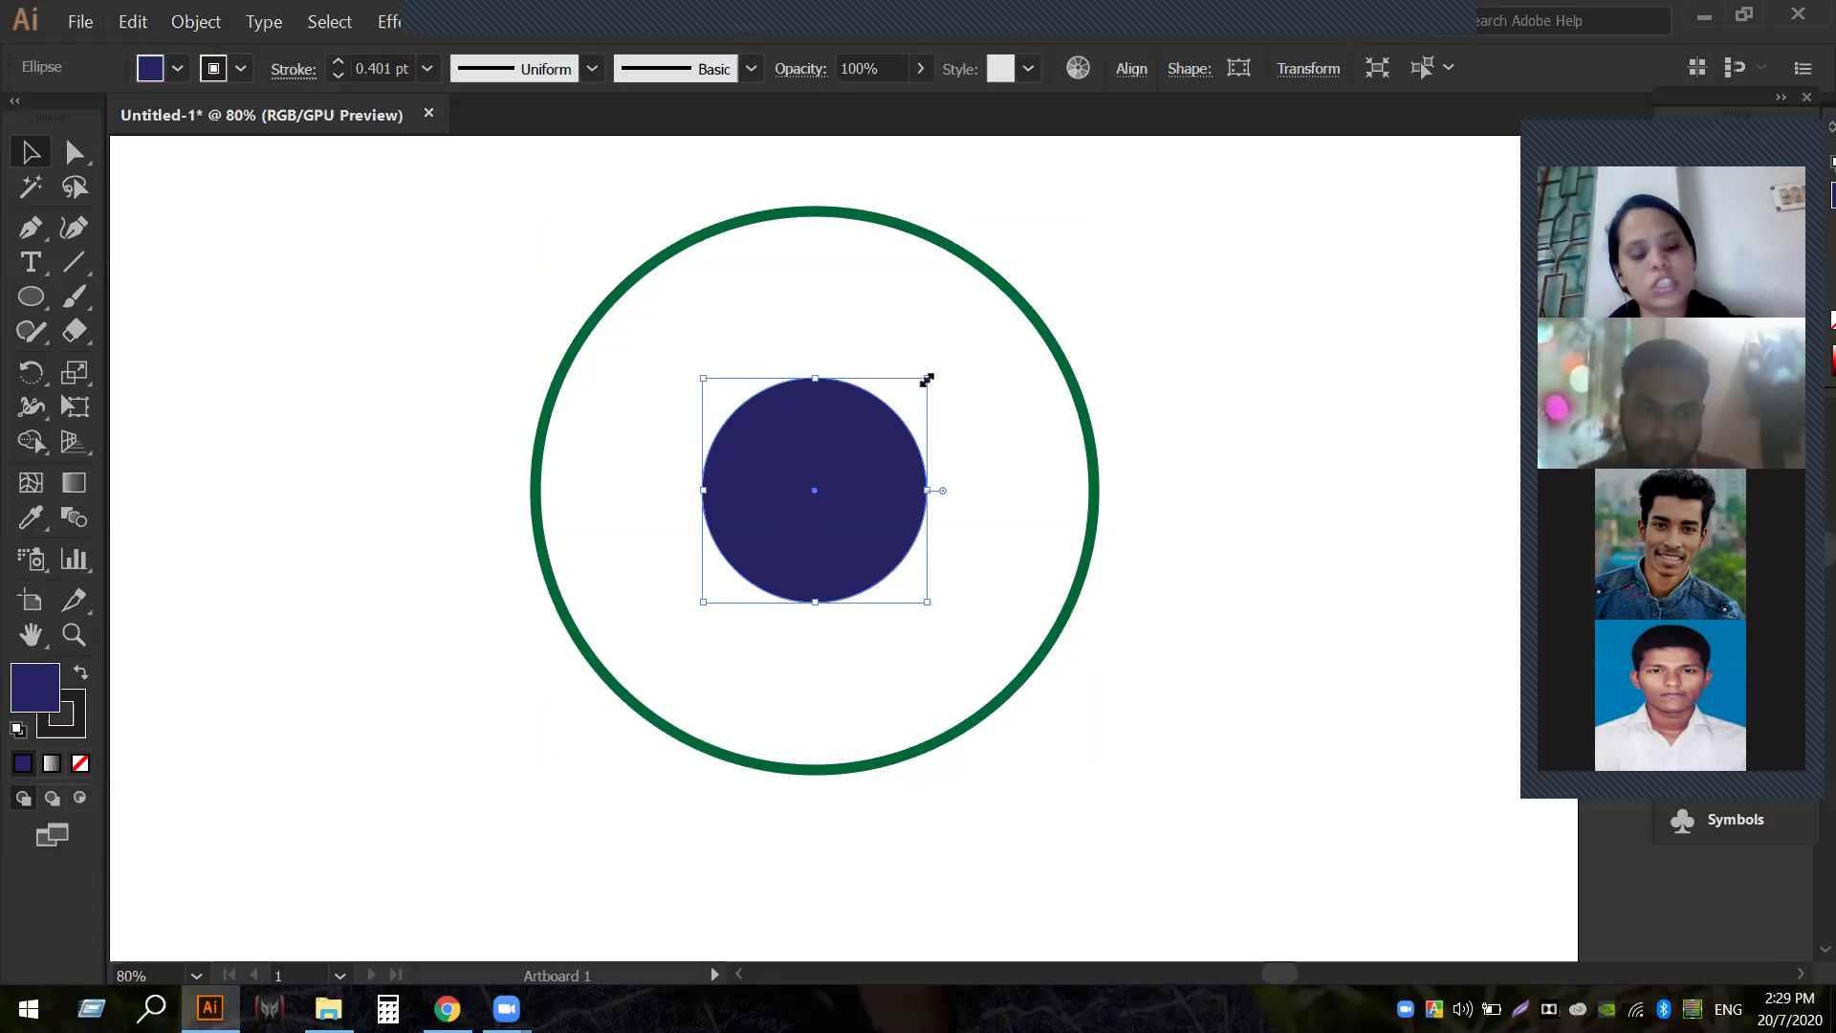
{"action": "left_click_drag", "start_coordinate": [927, 380], "coordinate": [1009, 318]}
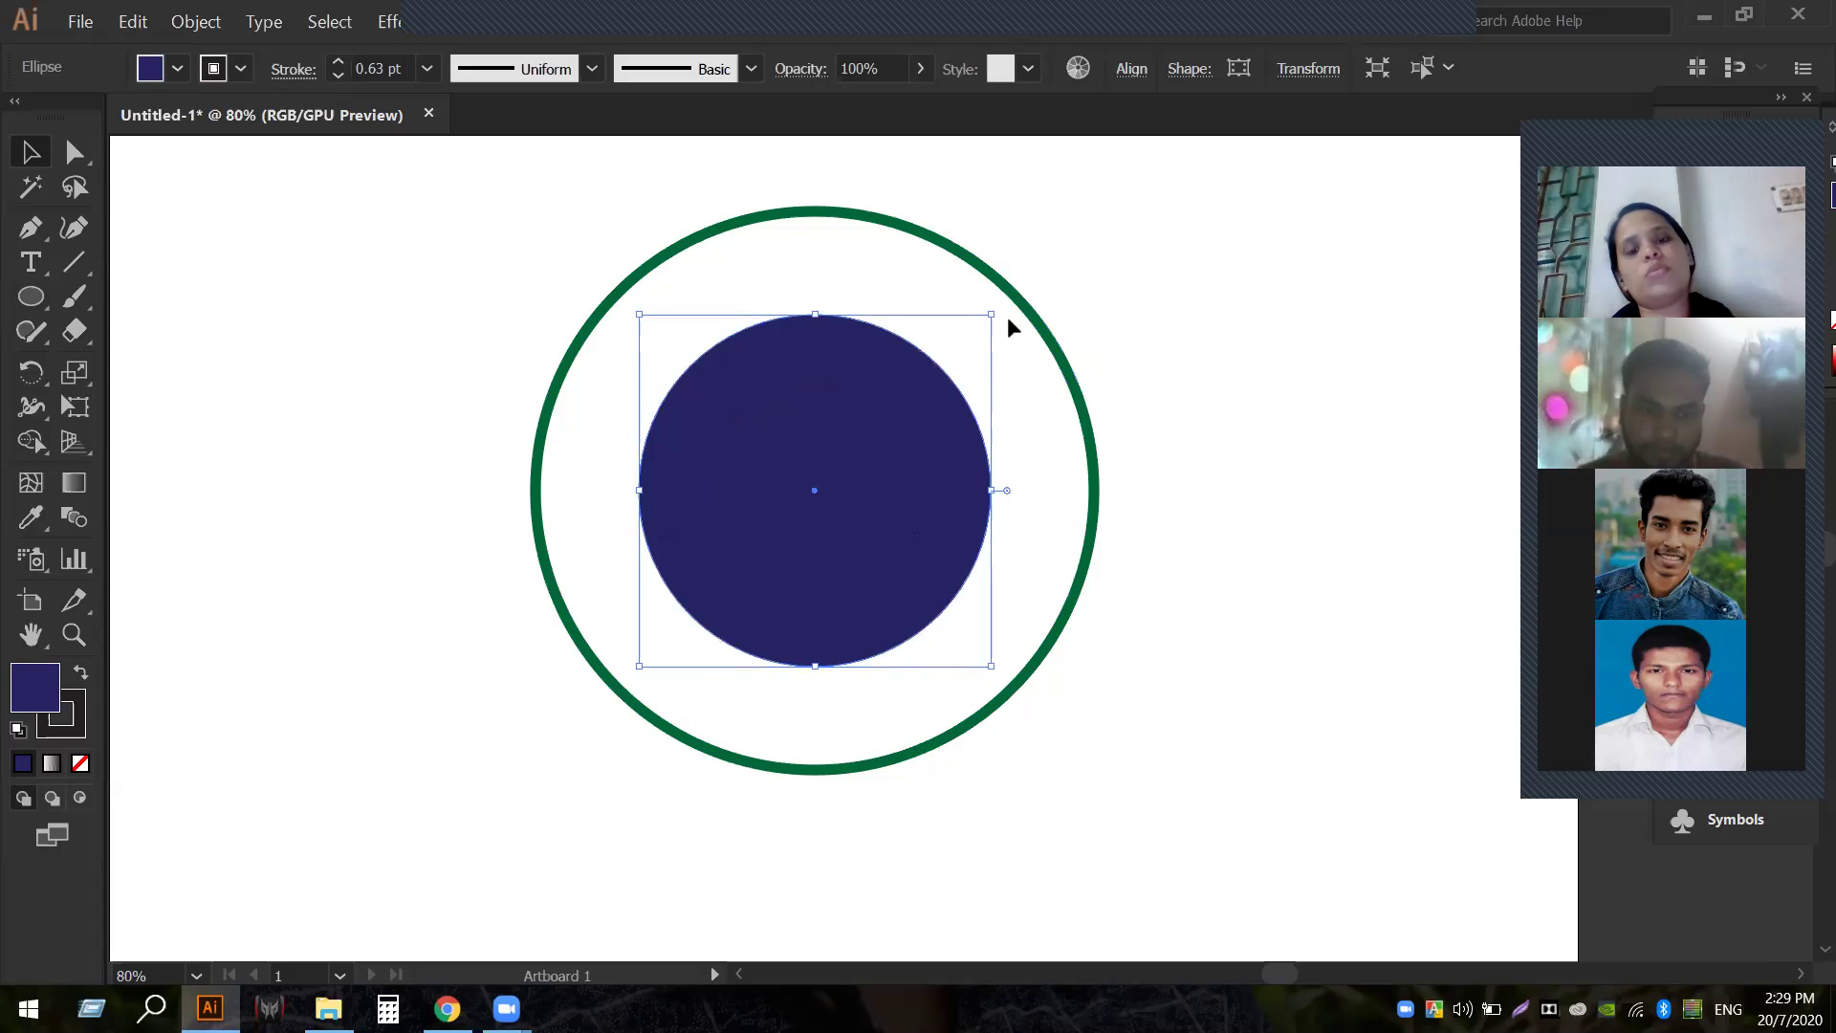
Set the enlarged dark blue copy's fill to None and deselect it.
{"action": "left_click", "coordinate": [174, 71]}
{"action": "left_click", "coordinate": [19, 117]}
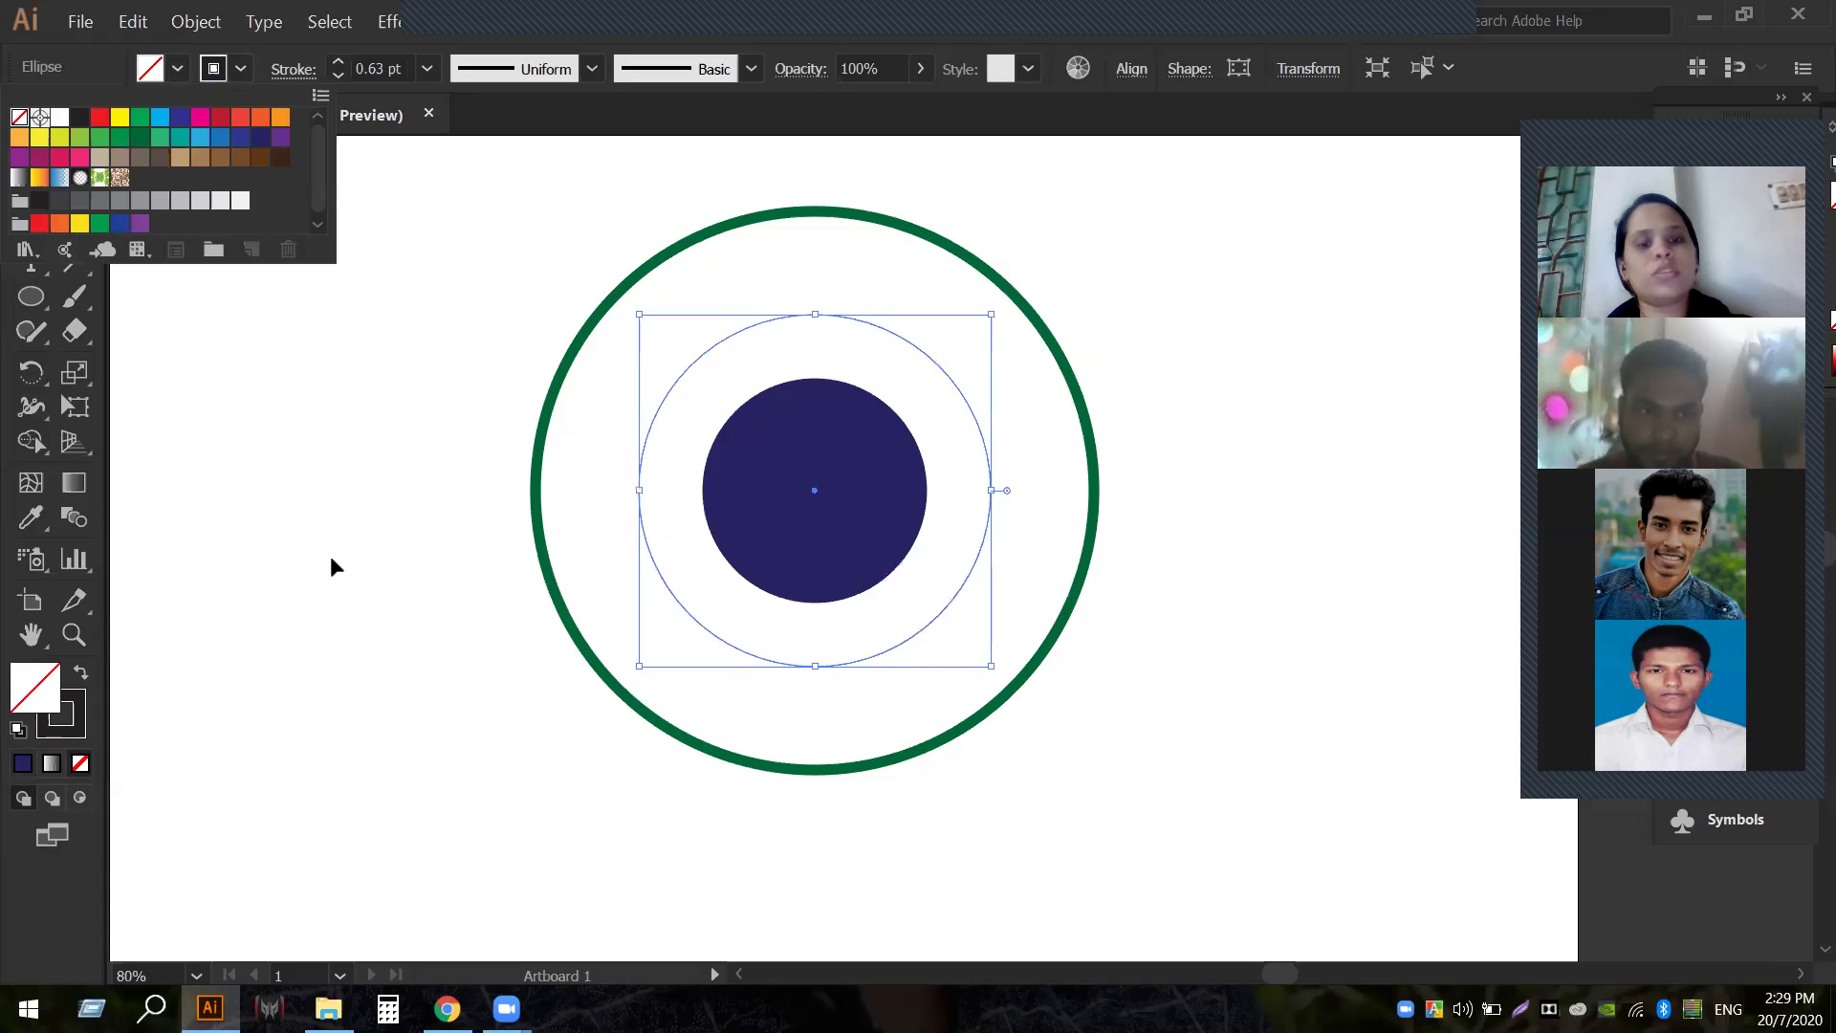
{"action": "left_click", "coordinate": [1282, 427]}
{"action": "left_click", "coordinate": [1241, 439]}
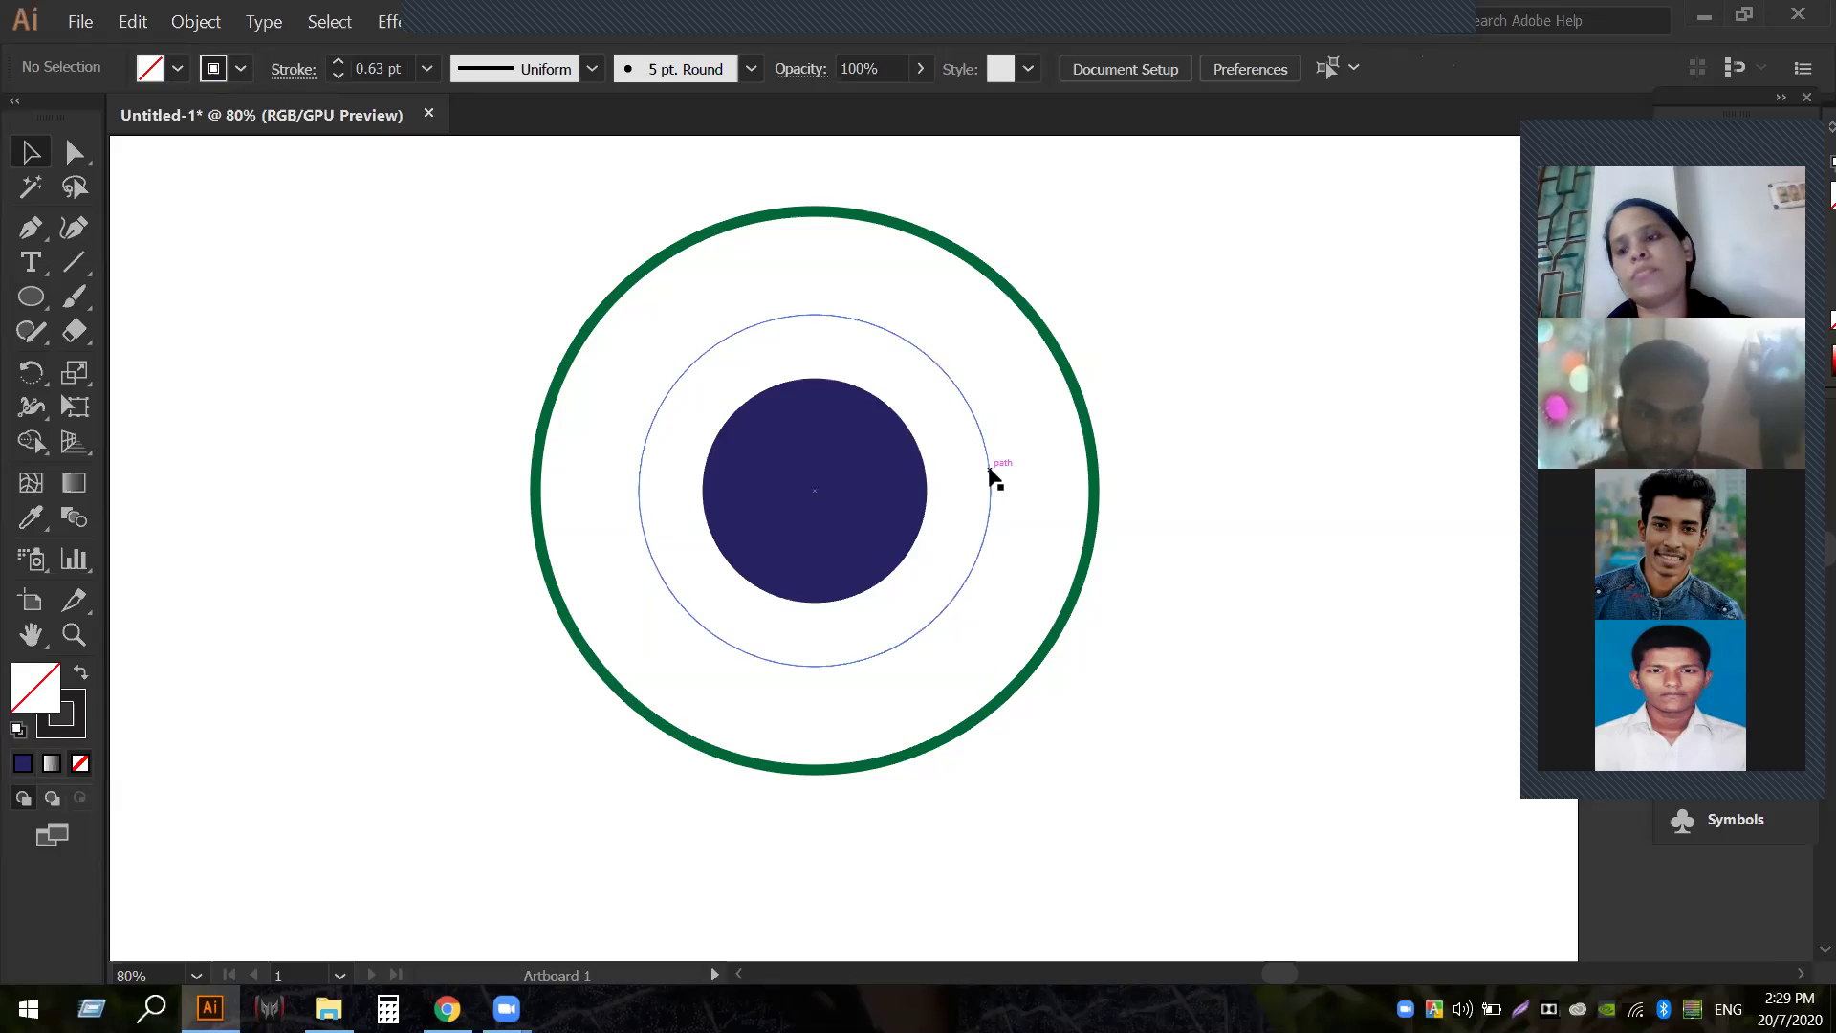
Place path text on the unfilled middle circle with the Type on a Path tool, starting near its upper-left arc.
{"action": "left_click", "coordinate": [991, 475]}
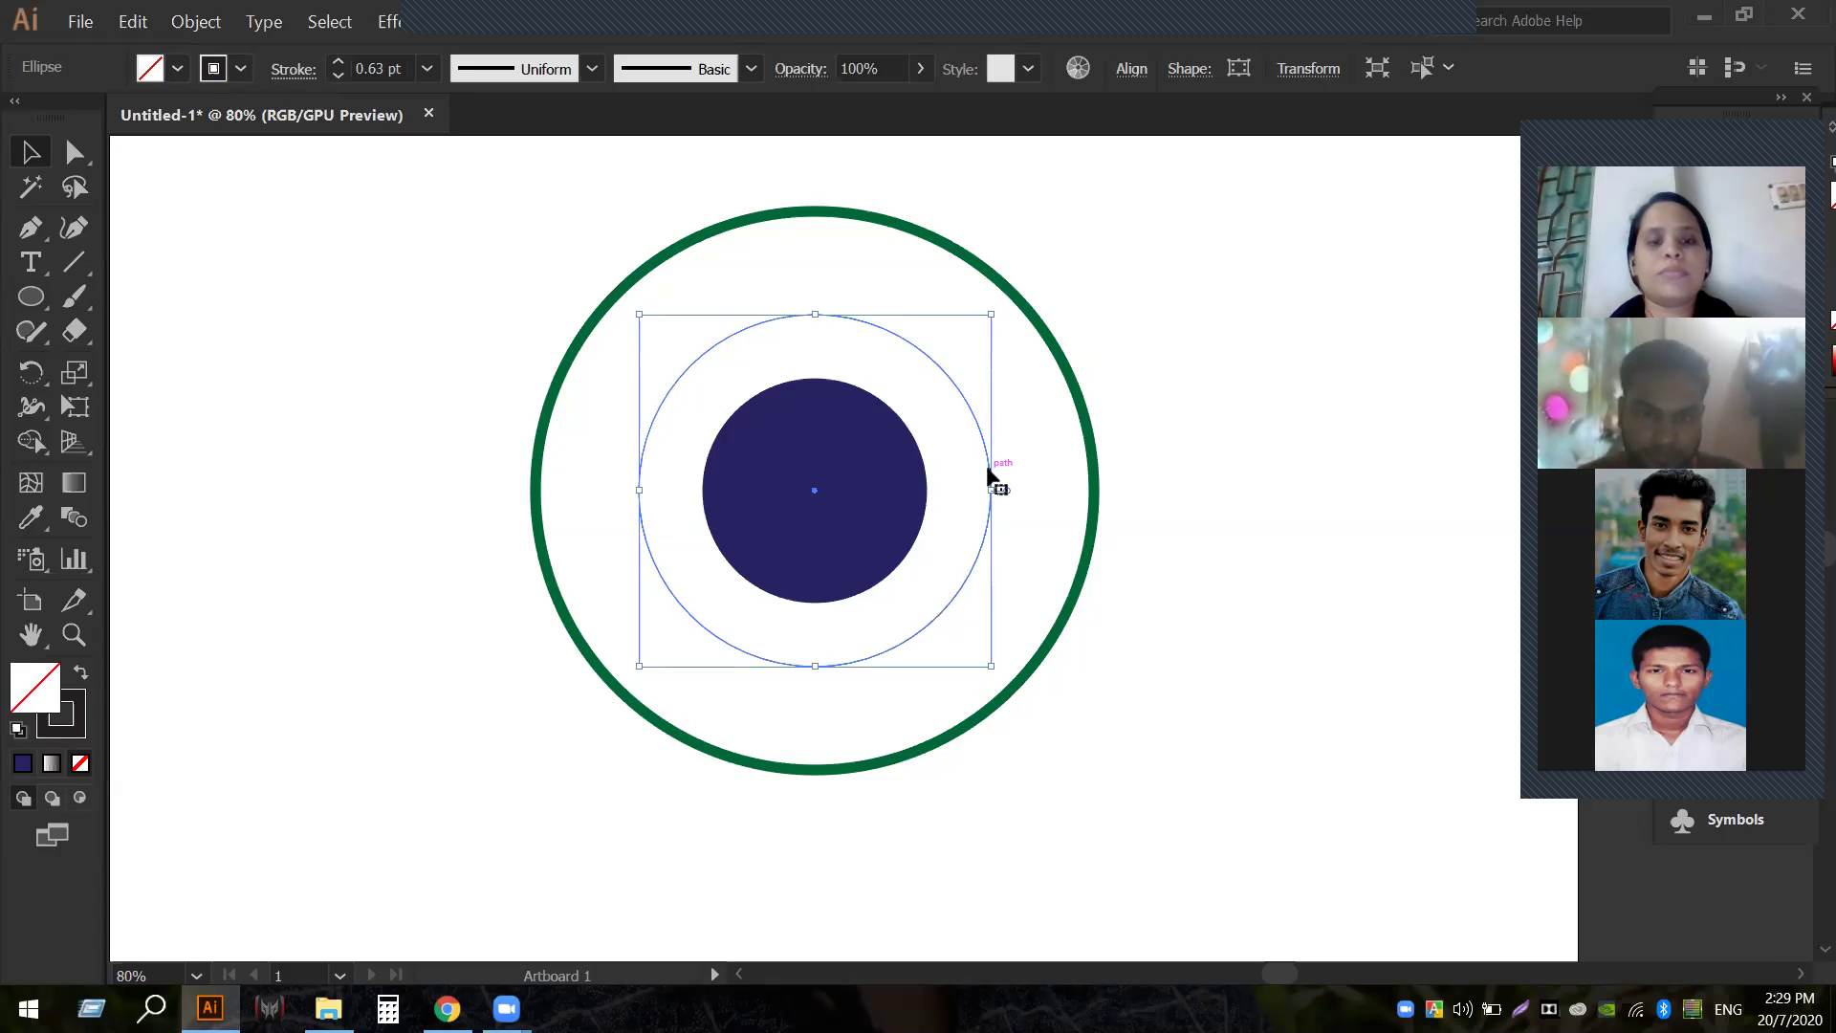
{"action": "left_click", "coordinate": [32, 265]}
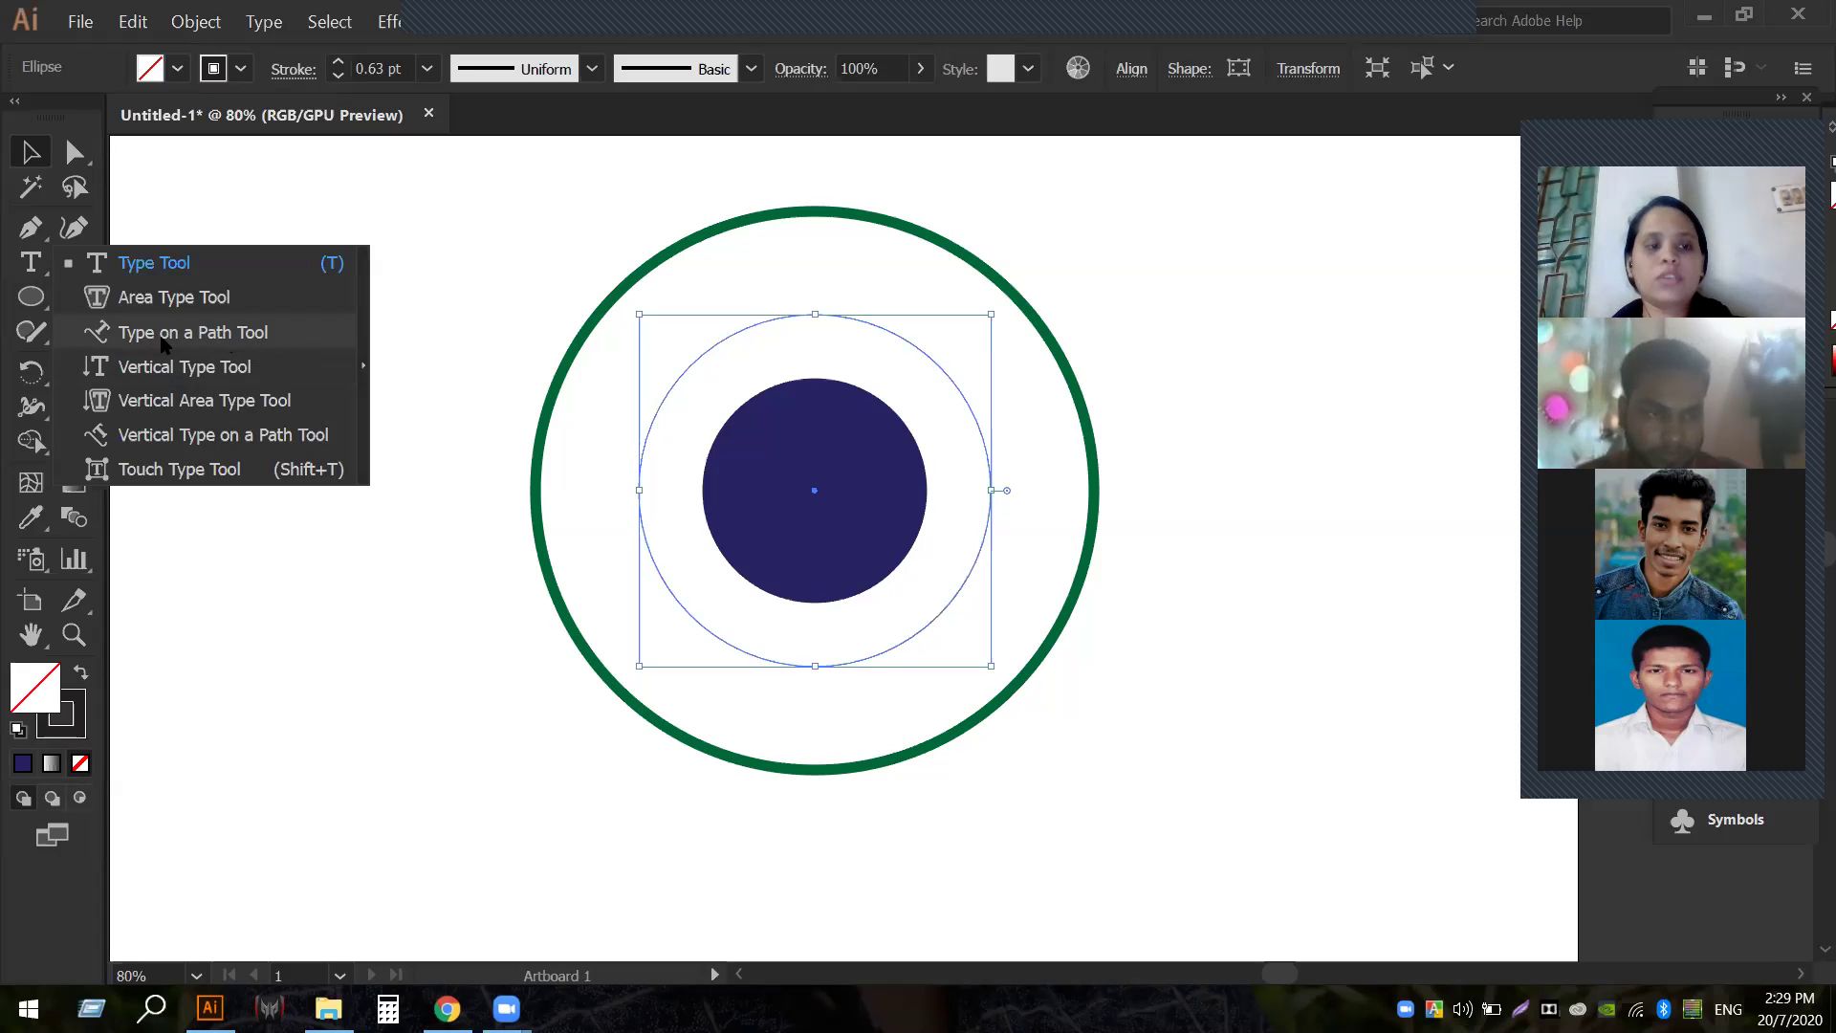
{"action": "left_click", "coordinate": [278, 331]}
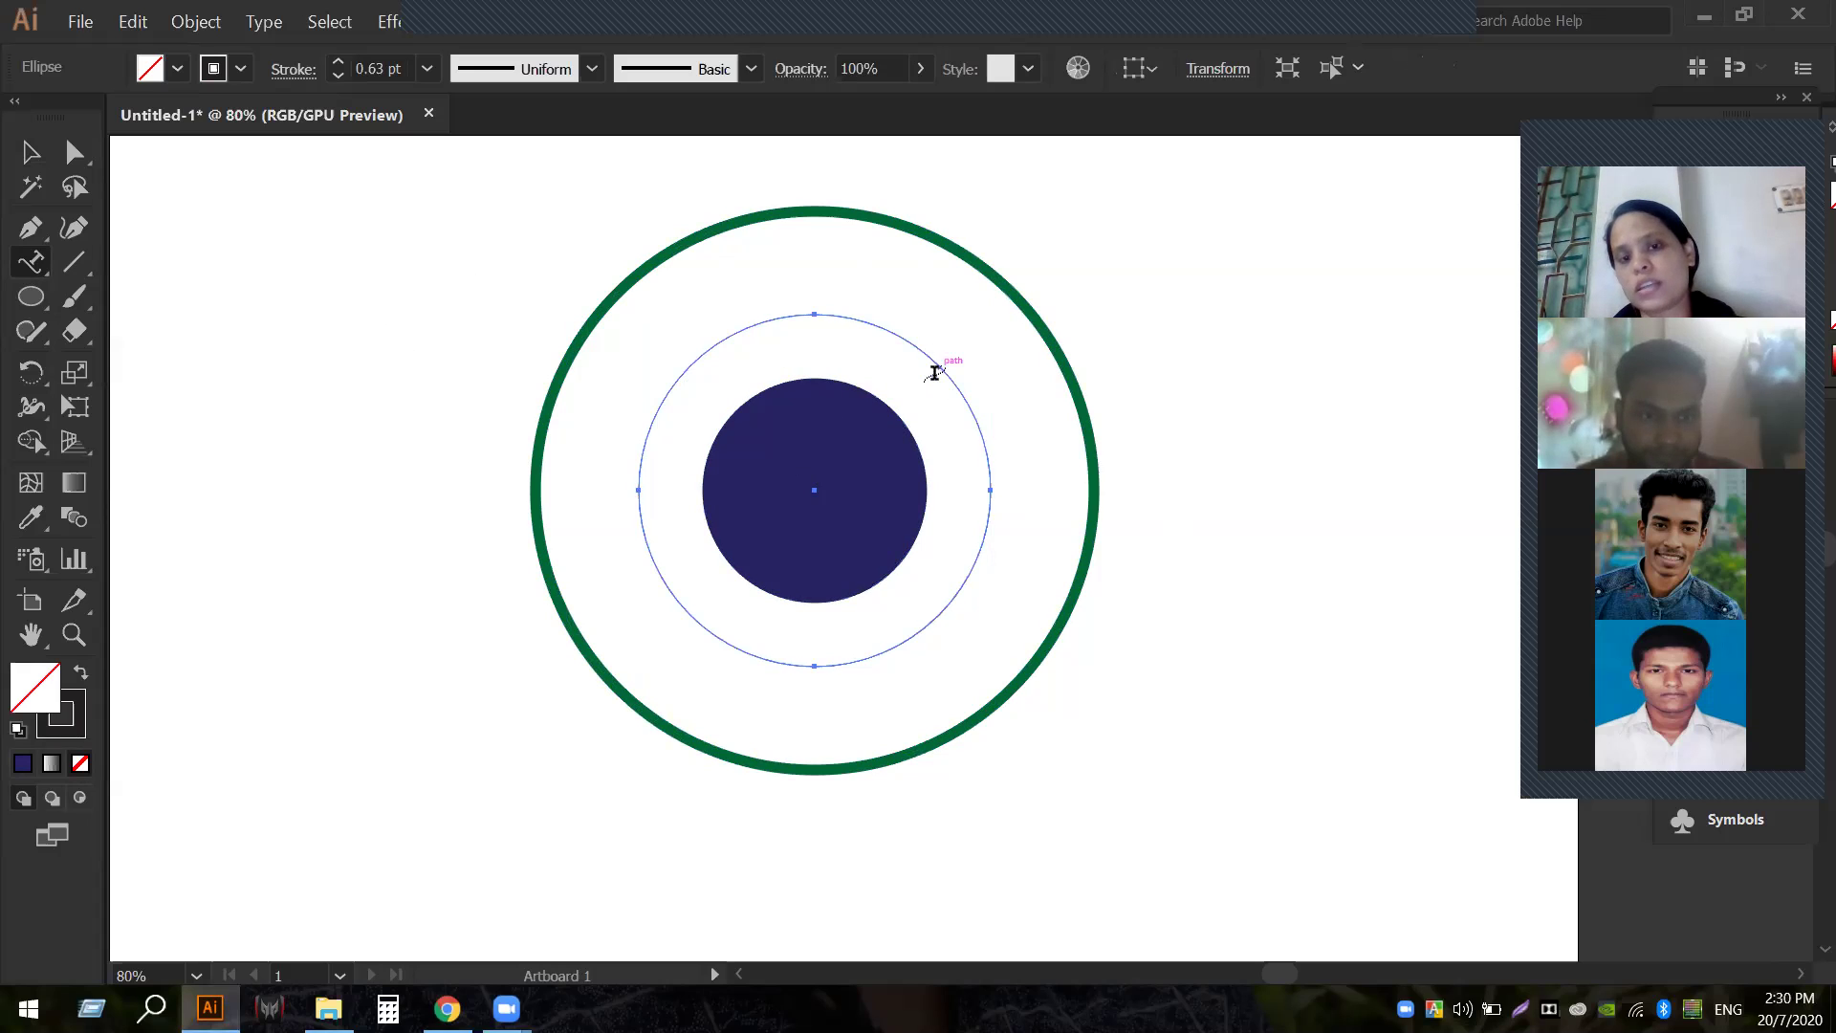
{"action": "left_click", "coordinate": [738, 329]}
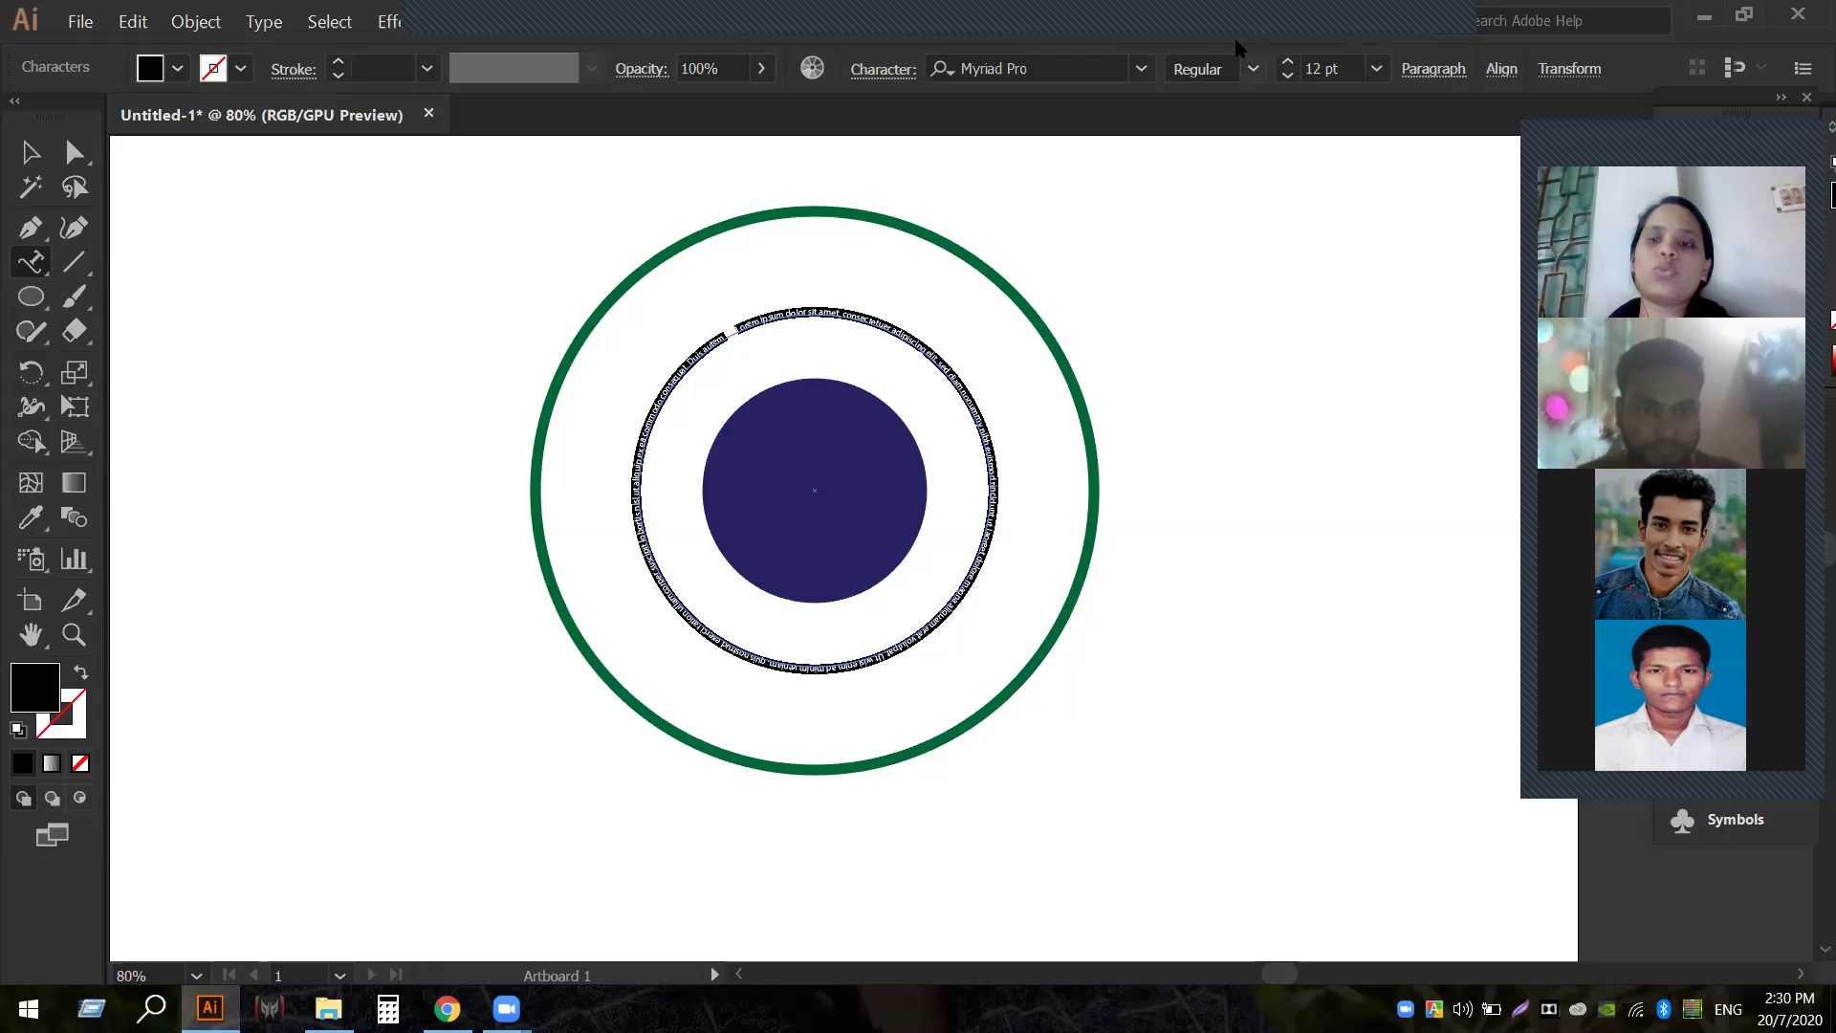
Set the font size of the text on the middle circle to 48 pt.
{"action": "left_click", "coordinate": [1376, 69]}
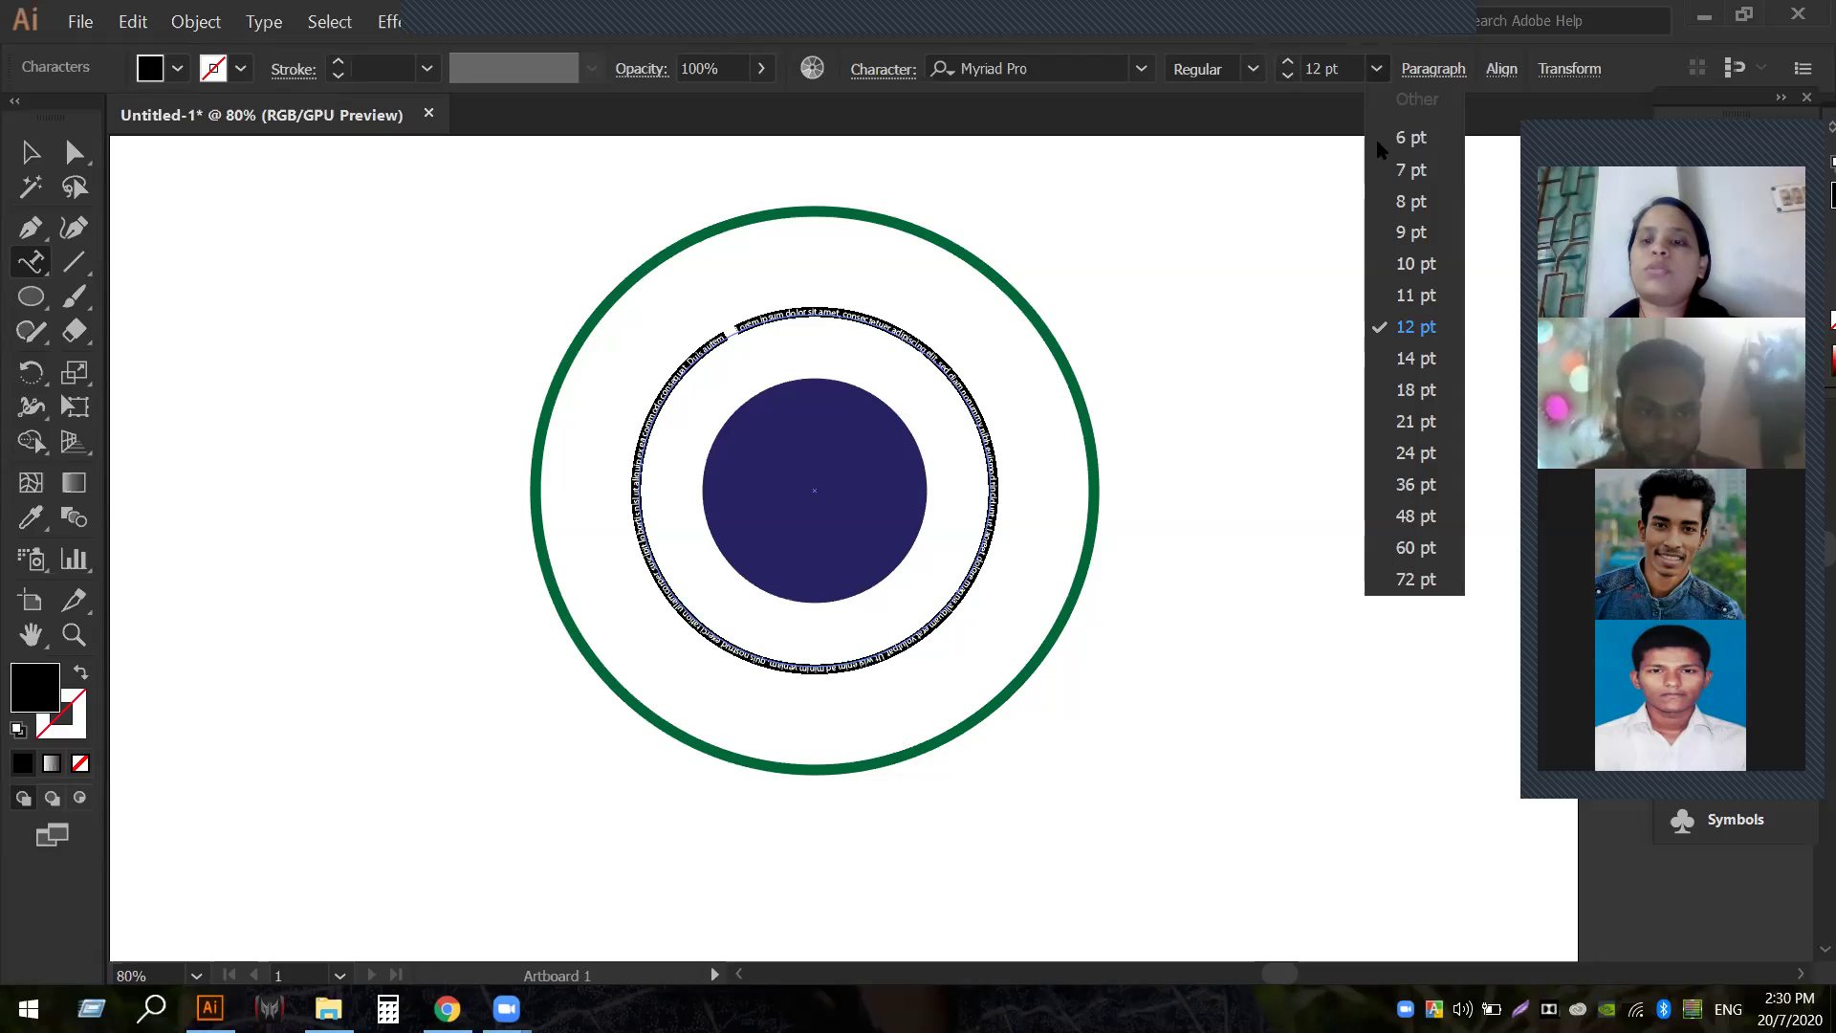
{"action": "left_click", "coordinate": [1412, 485]}
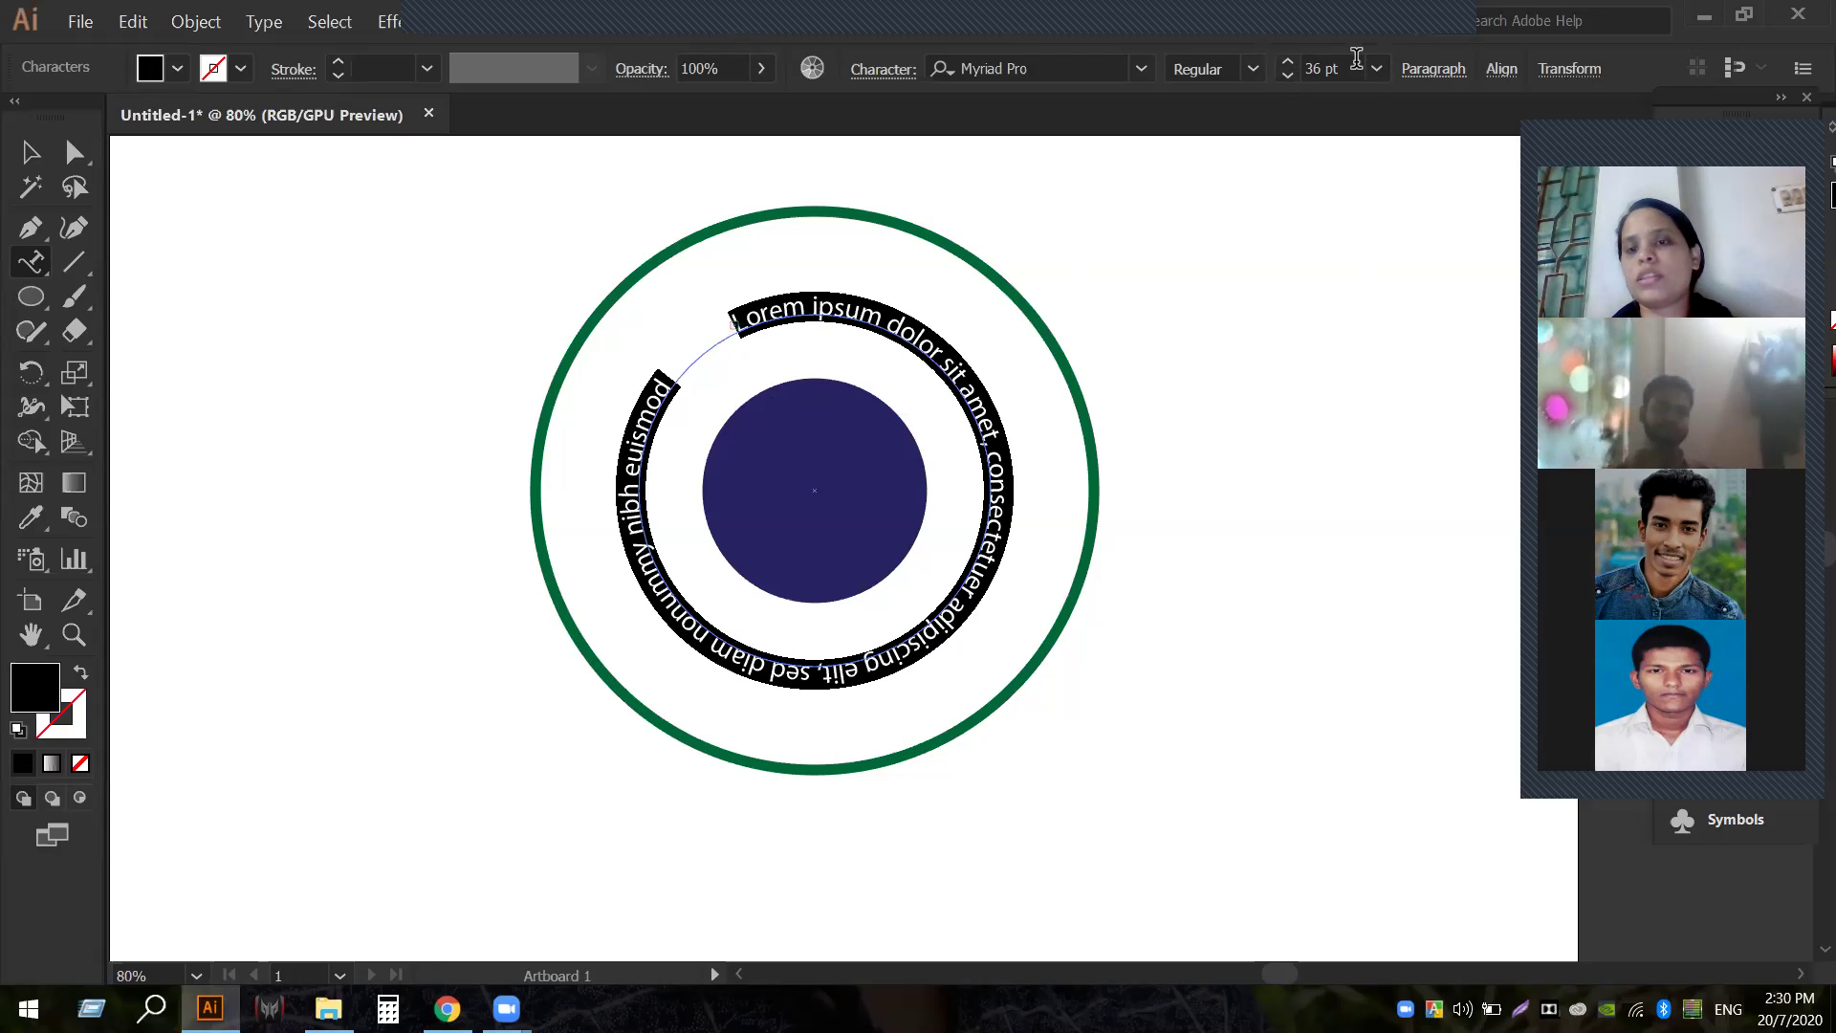
{"action": "left_click", "coordinate": [1377, 69]}
{"action": "left_click", "coordinate": [1406, 516]}
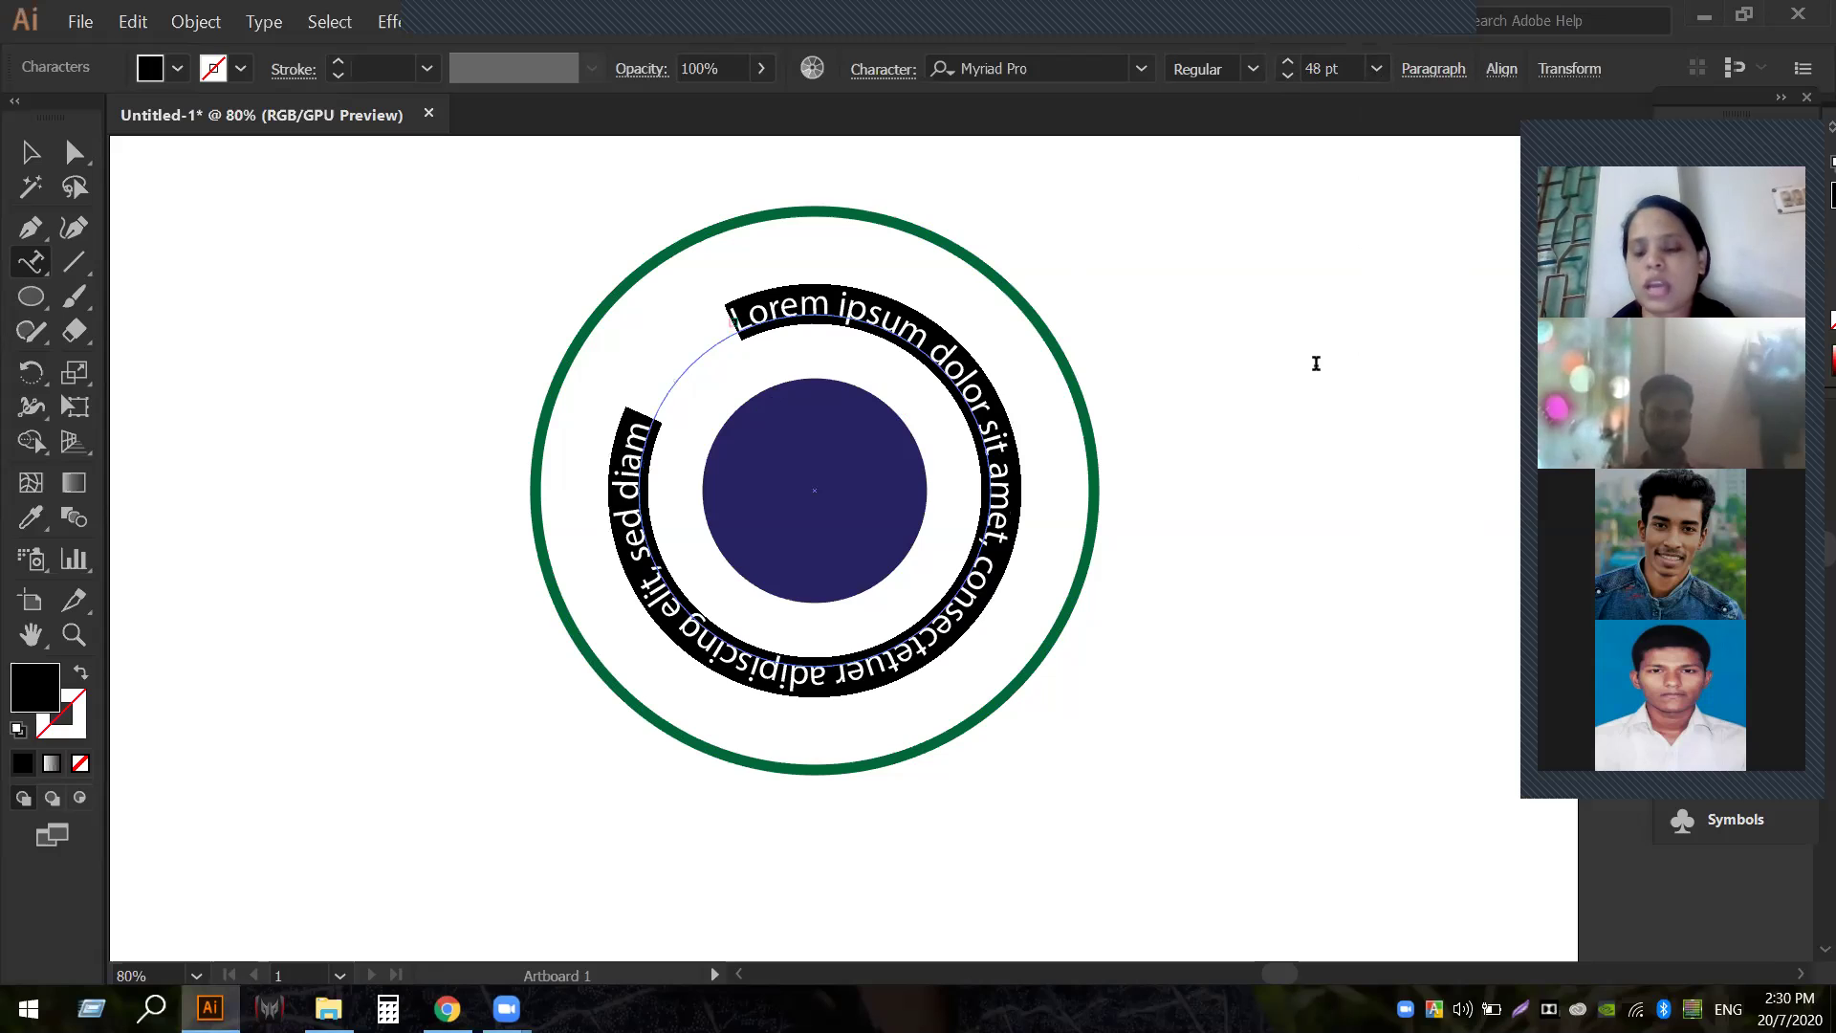
Replace the placeholder text on the circular path with "REPUNLIC OF BANGLADESH" in capitals.
{"action": "key", "text": "BackSpace"}
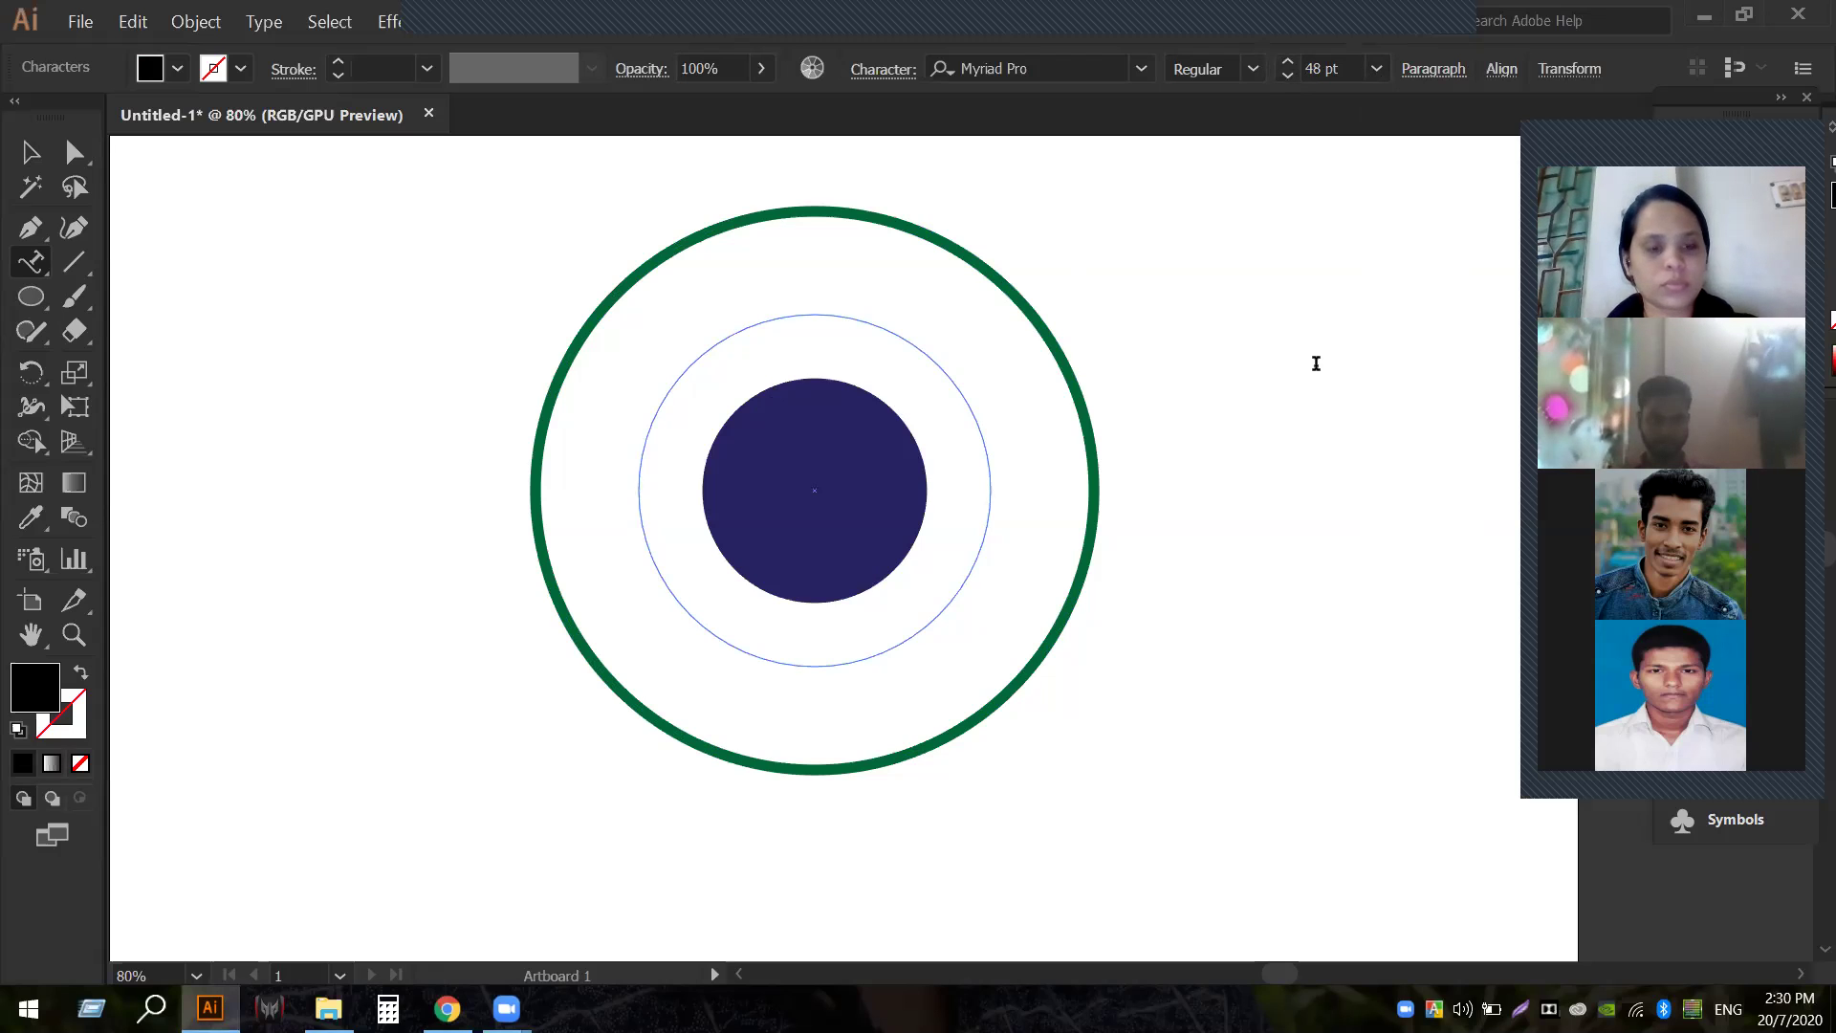
{"action": "key", "text": "Caps_Lock"}
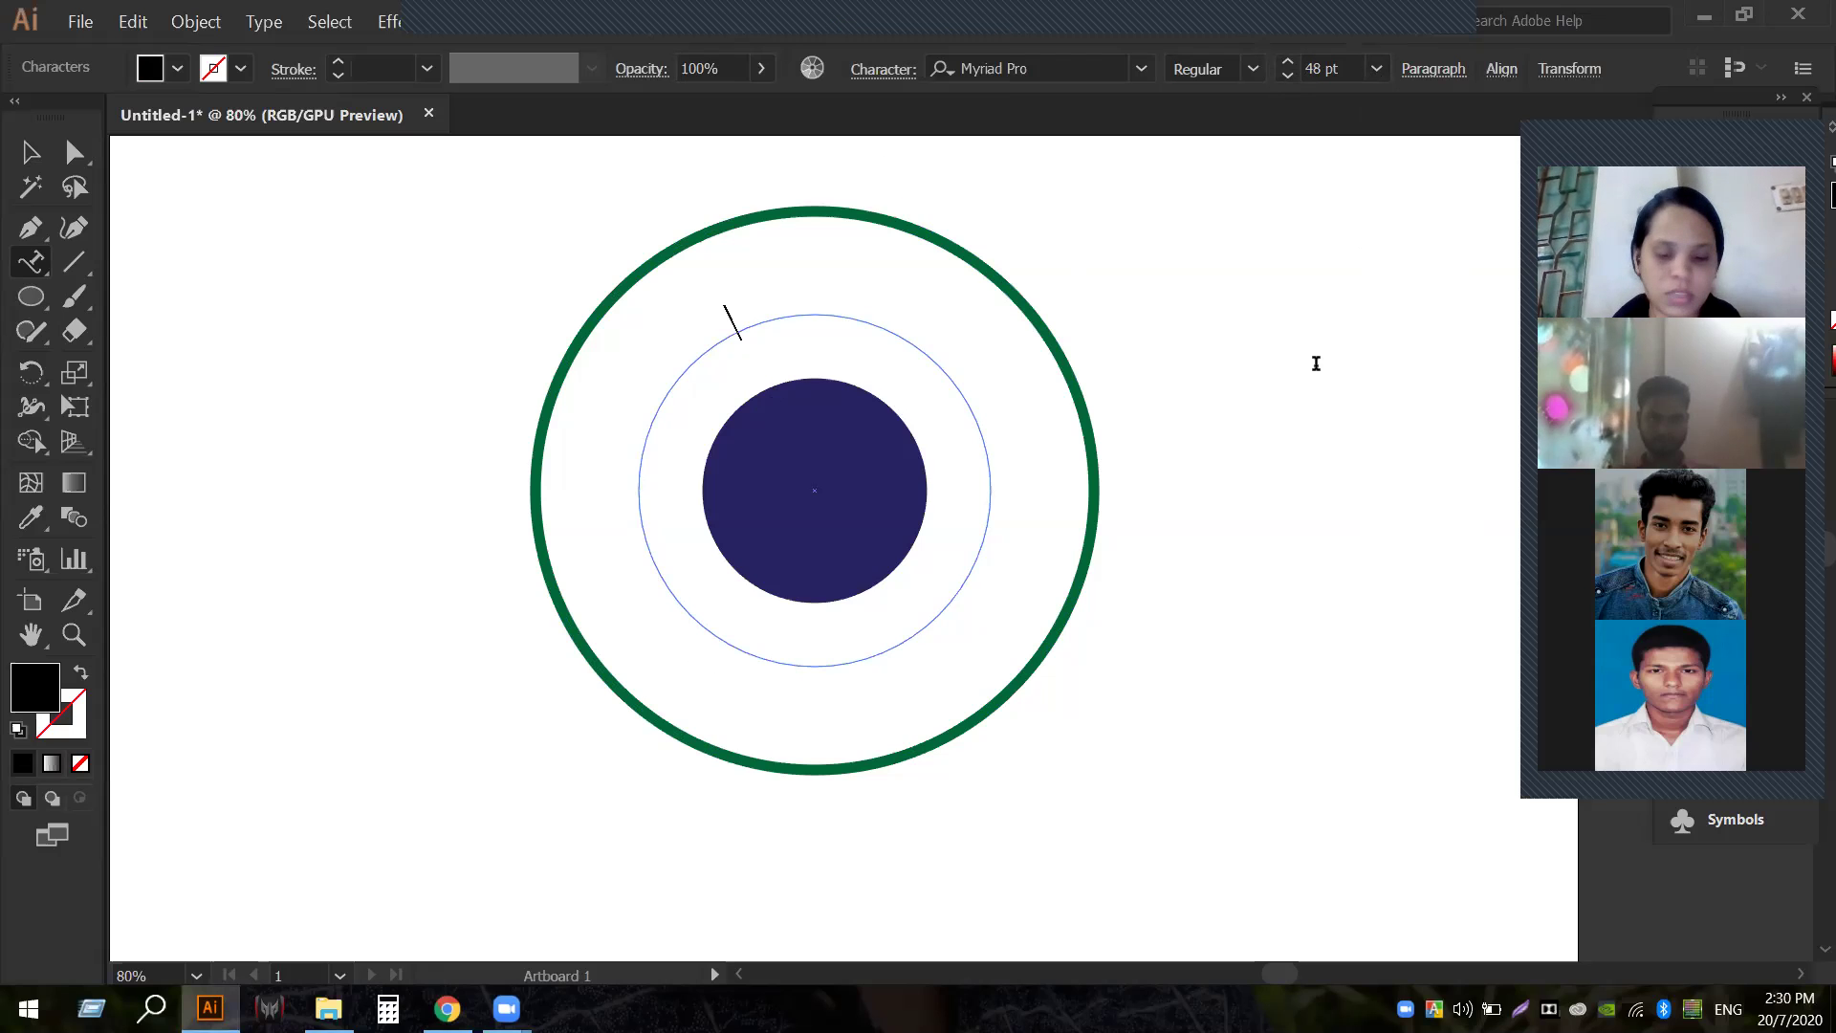
{"action": "type", "text": "RE"}
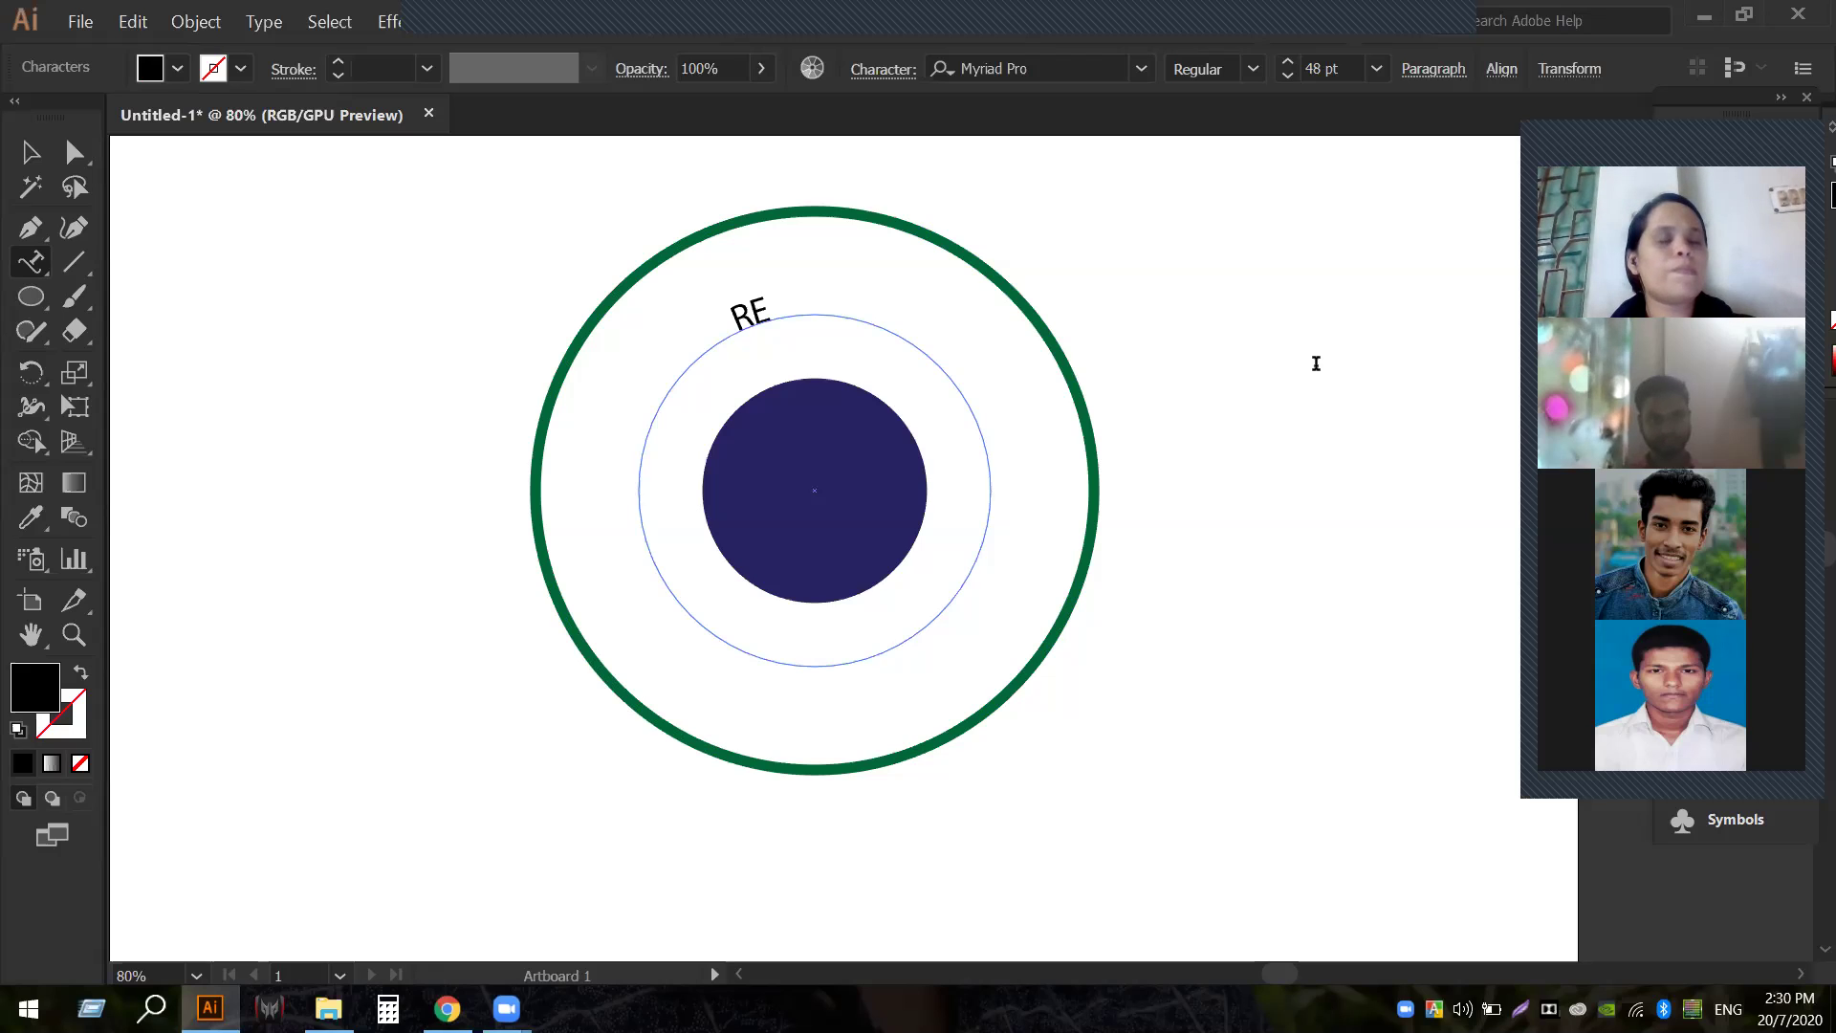
{"action": "type", "text": "PUN"}
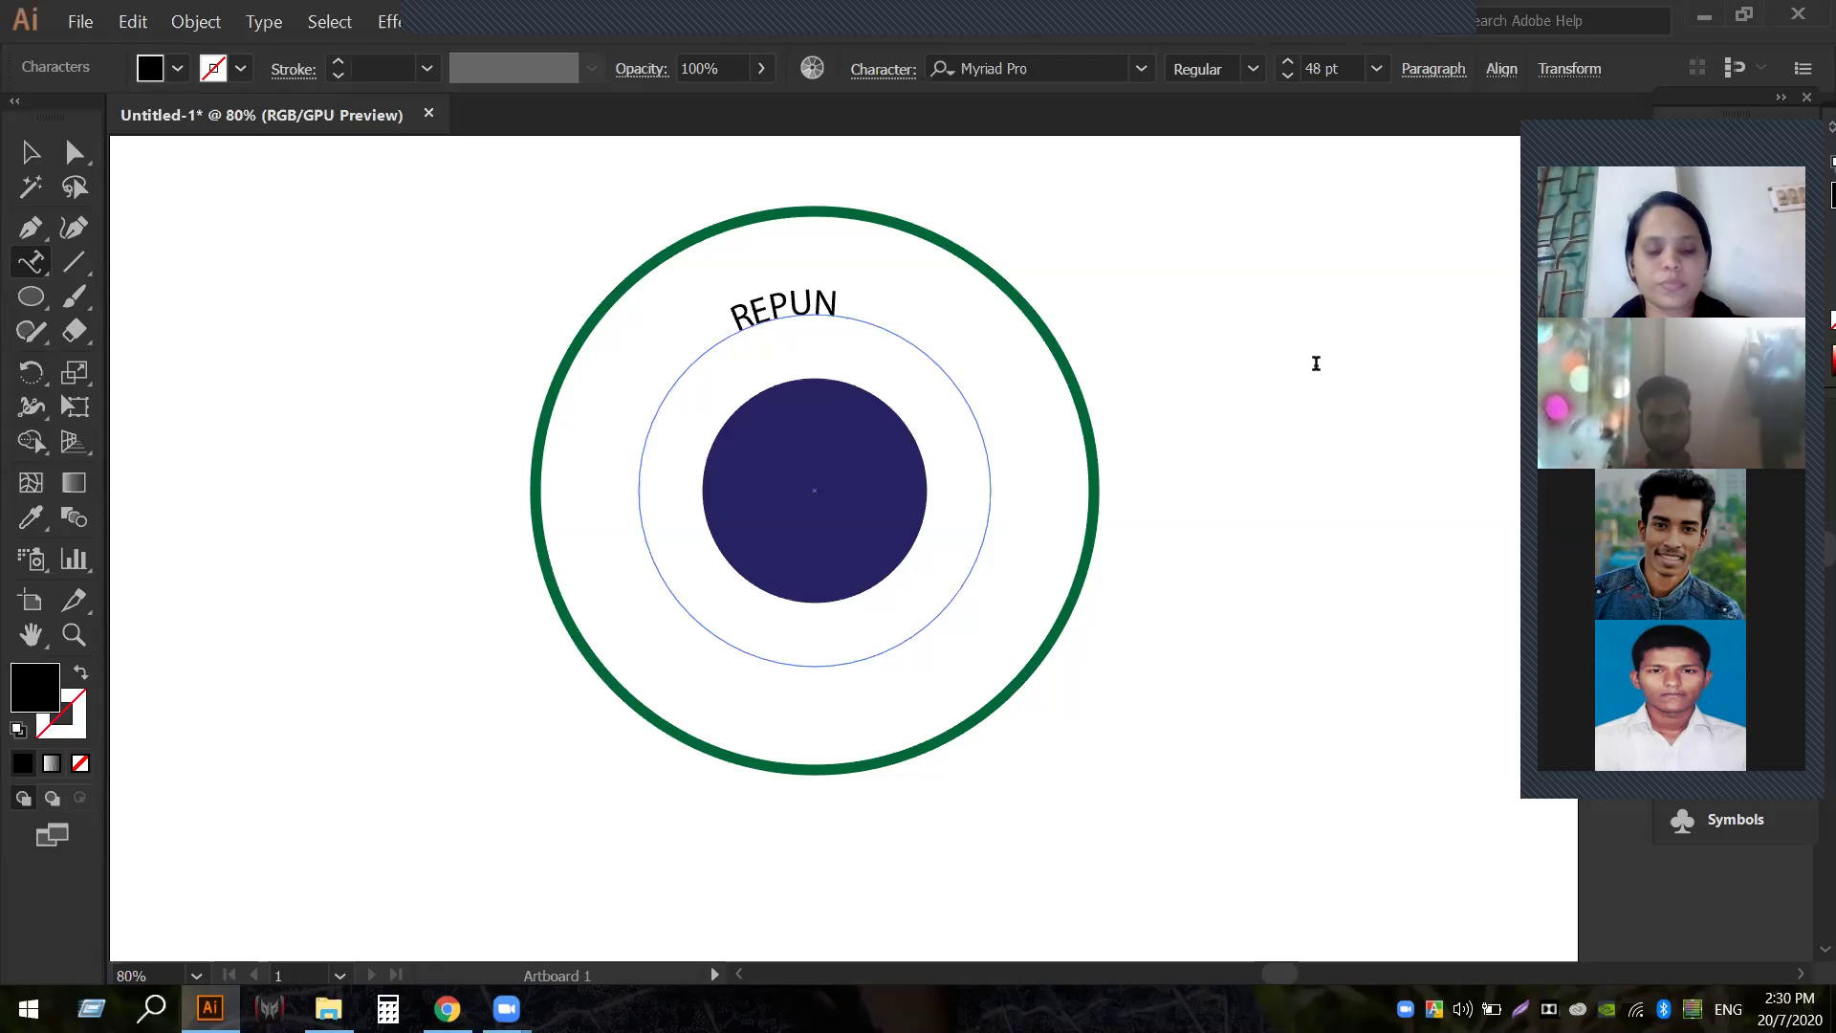
{"action": "type", "text": "LI"}
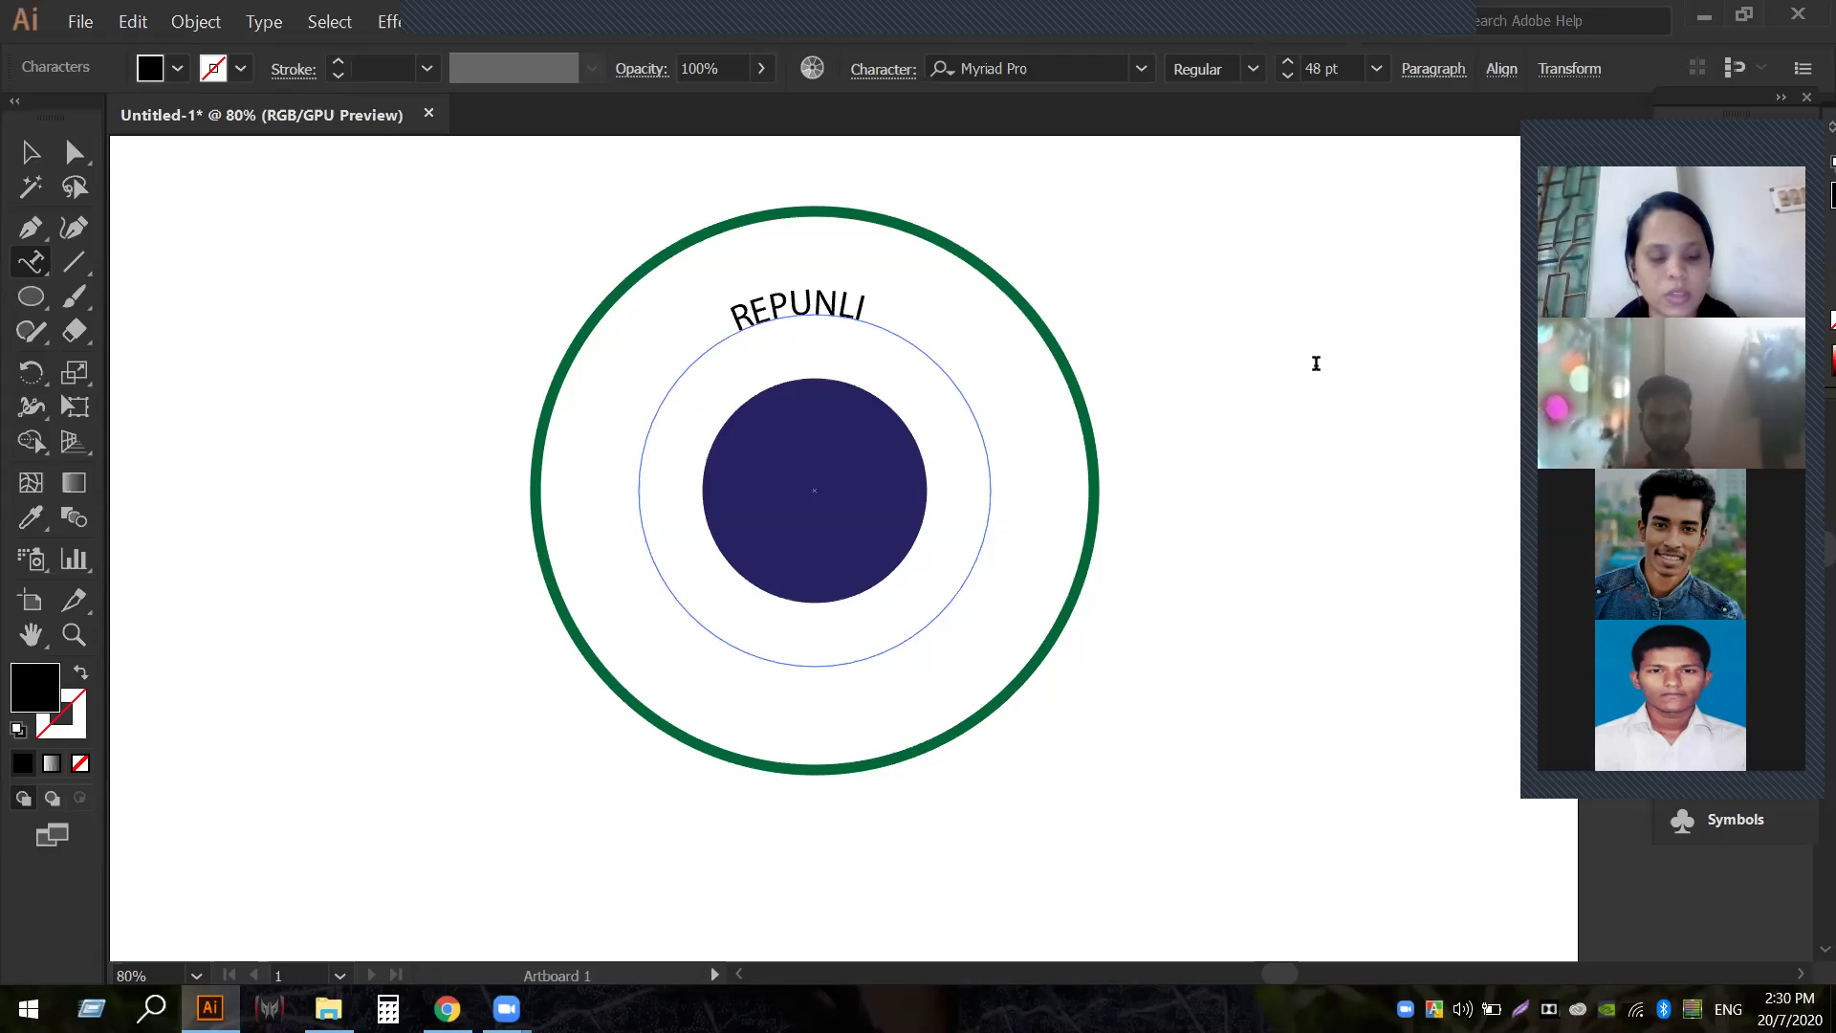
{"action": "type", "text": "C O"}
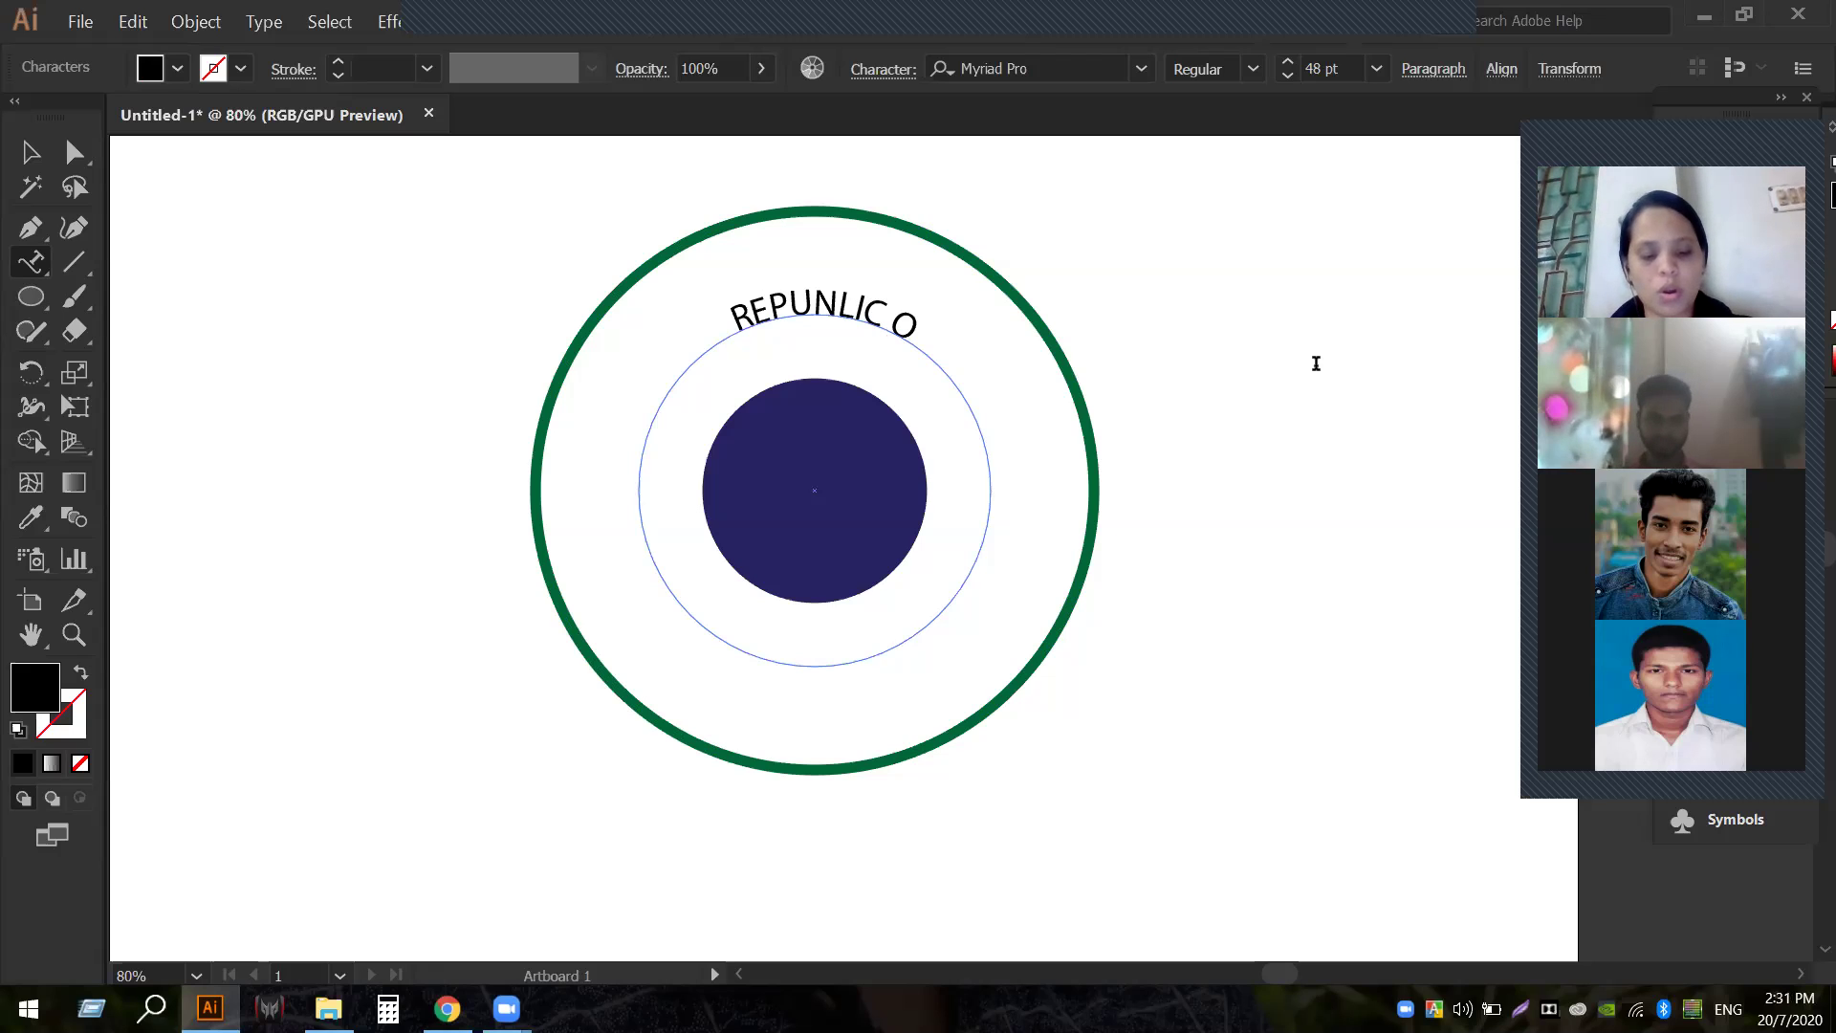
{"action": "type", "text": "F"}
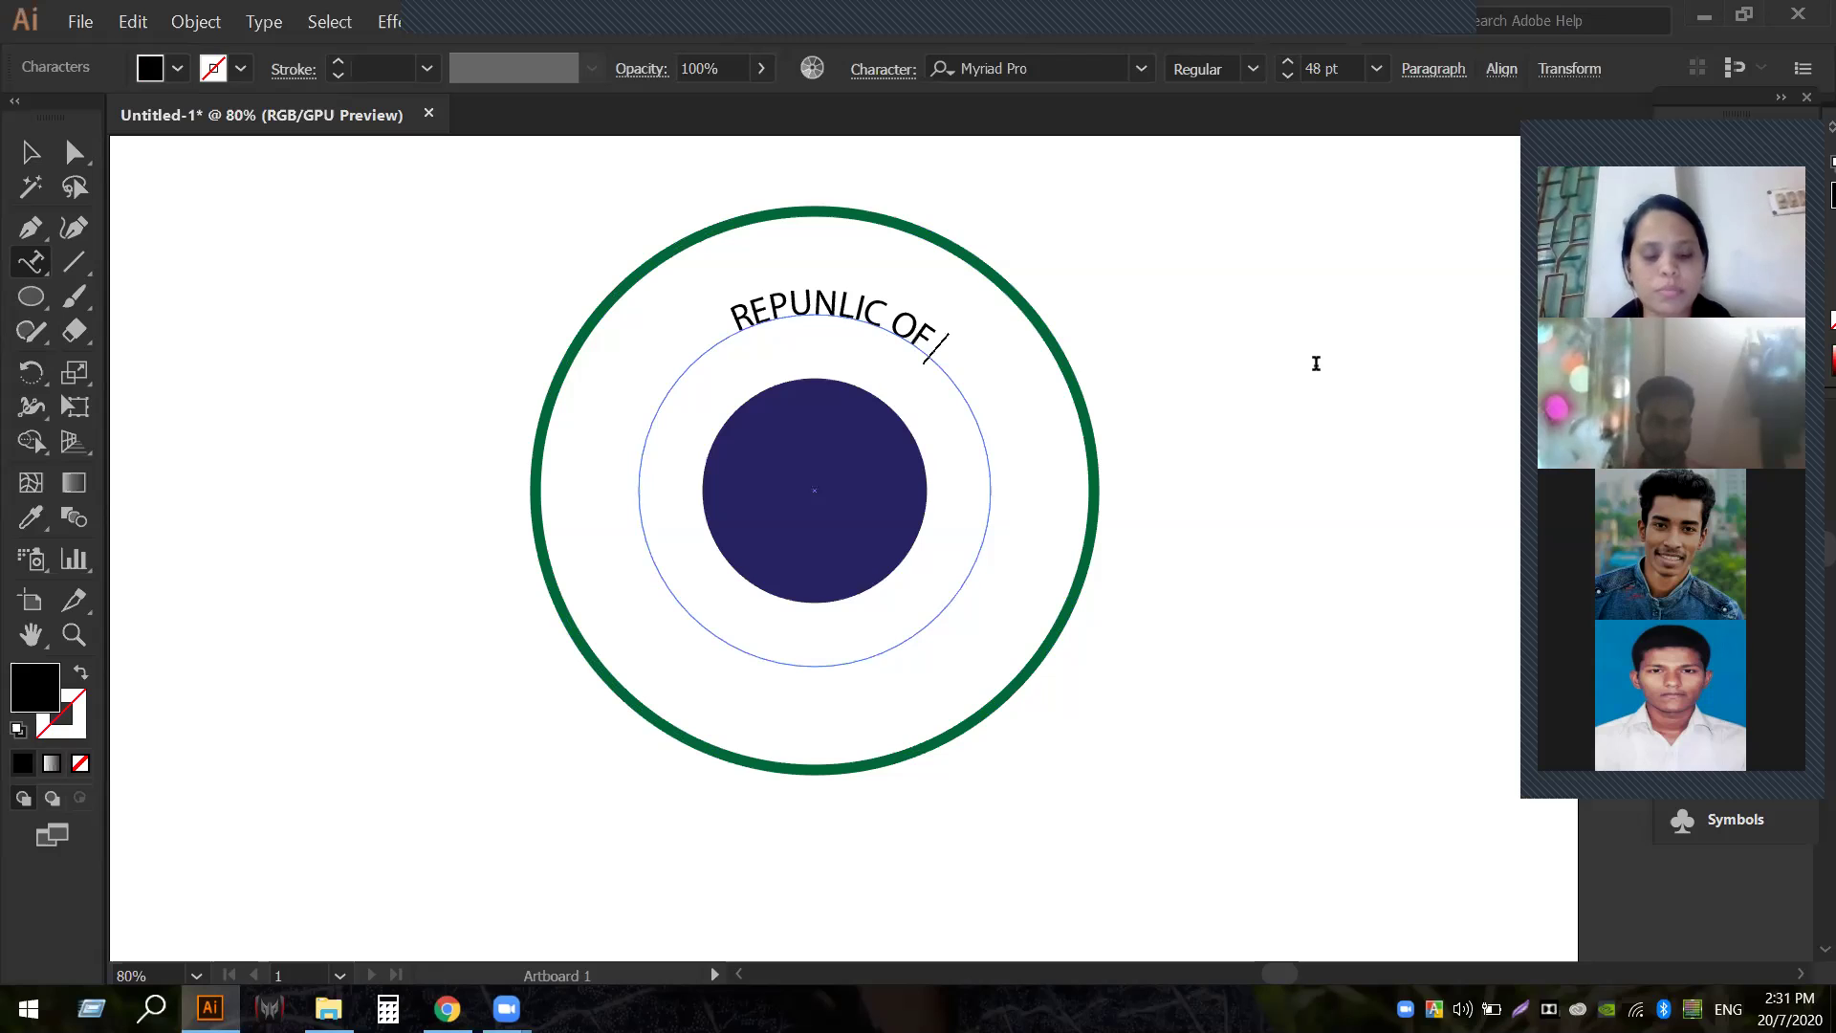
{"action": "type", "text": " BANG"}
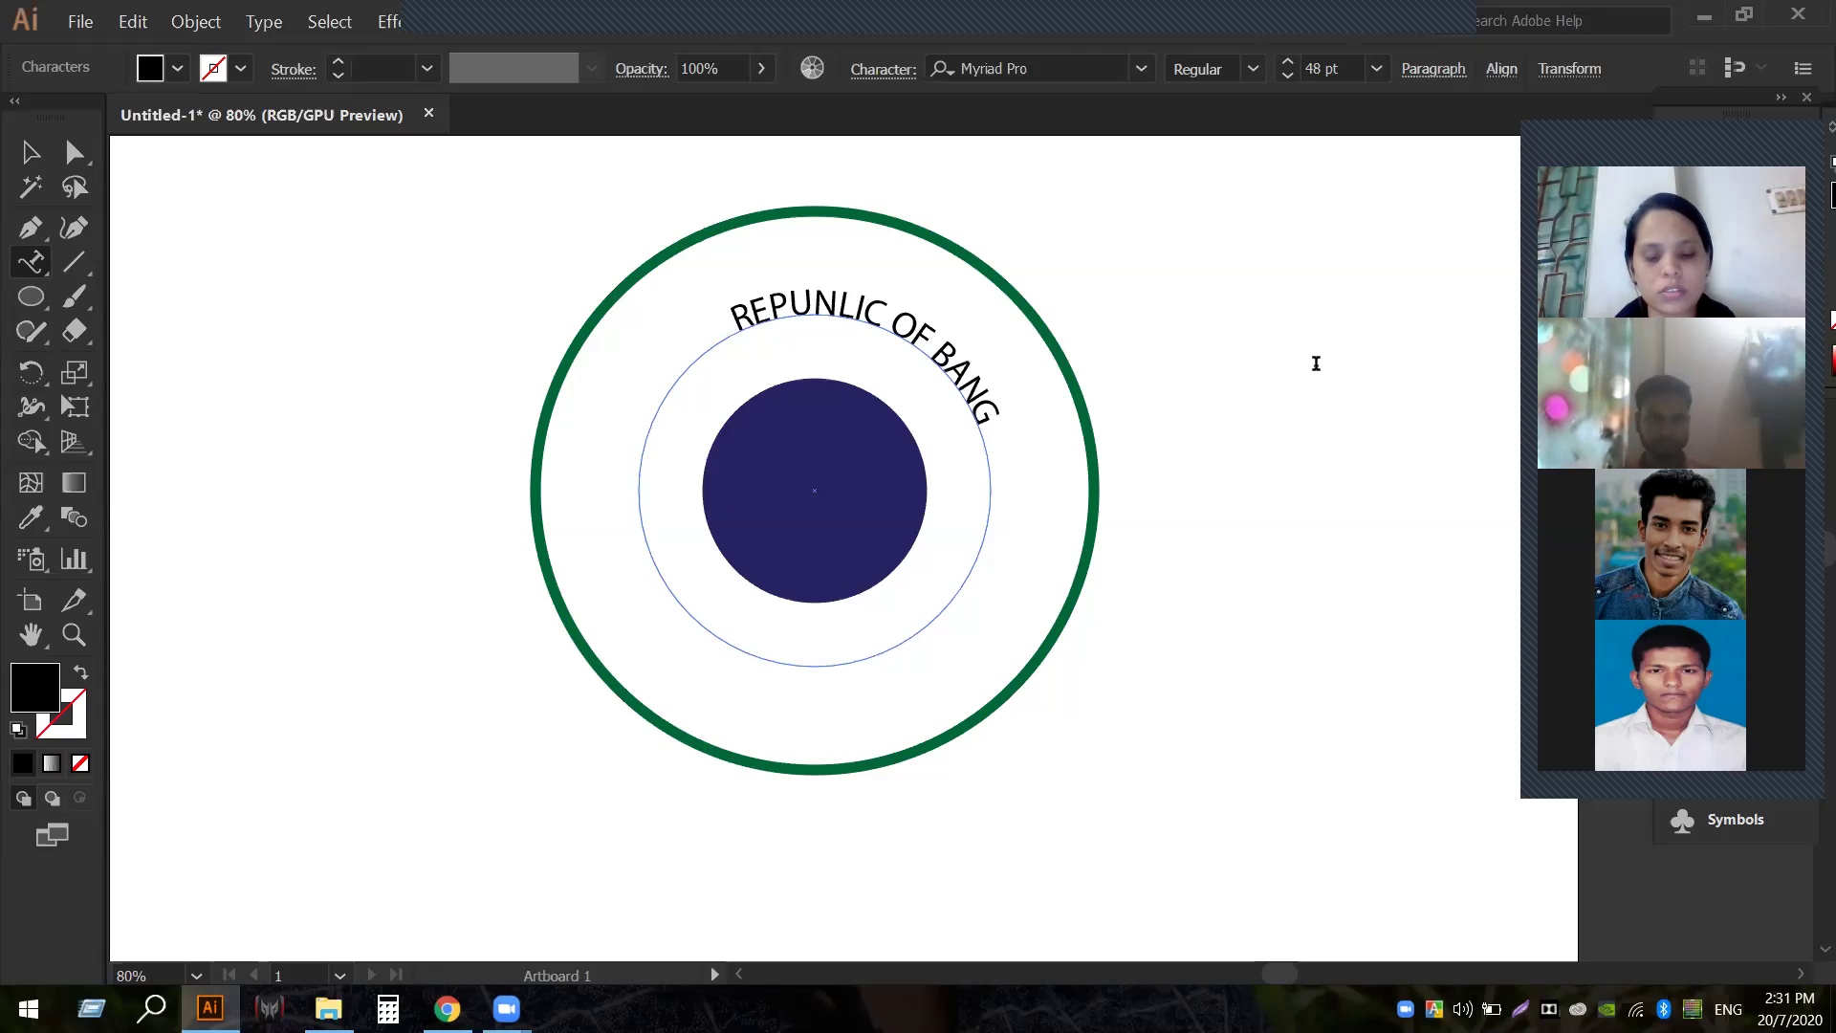
{"action": "type", "text": "LADESH"}
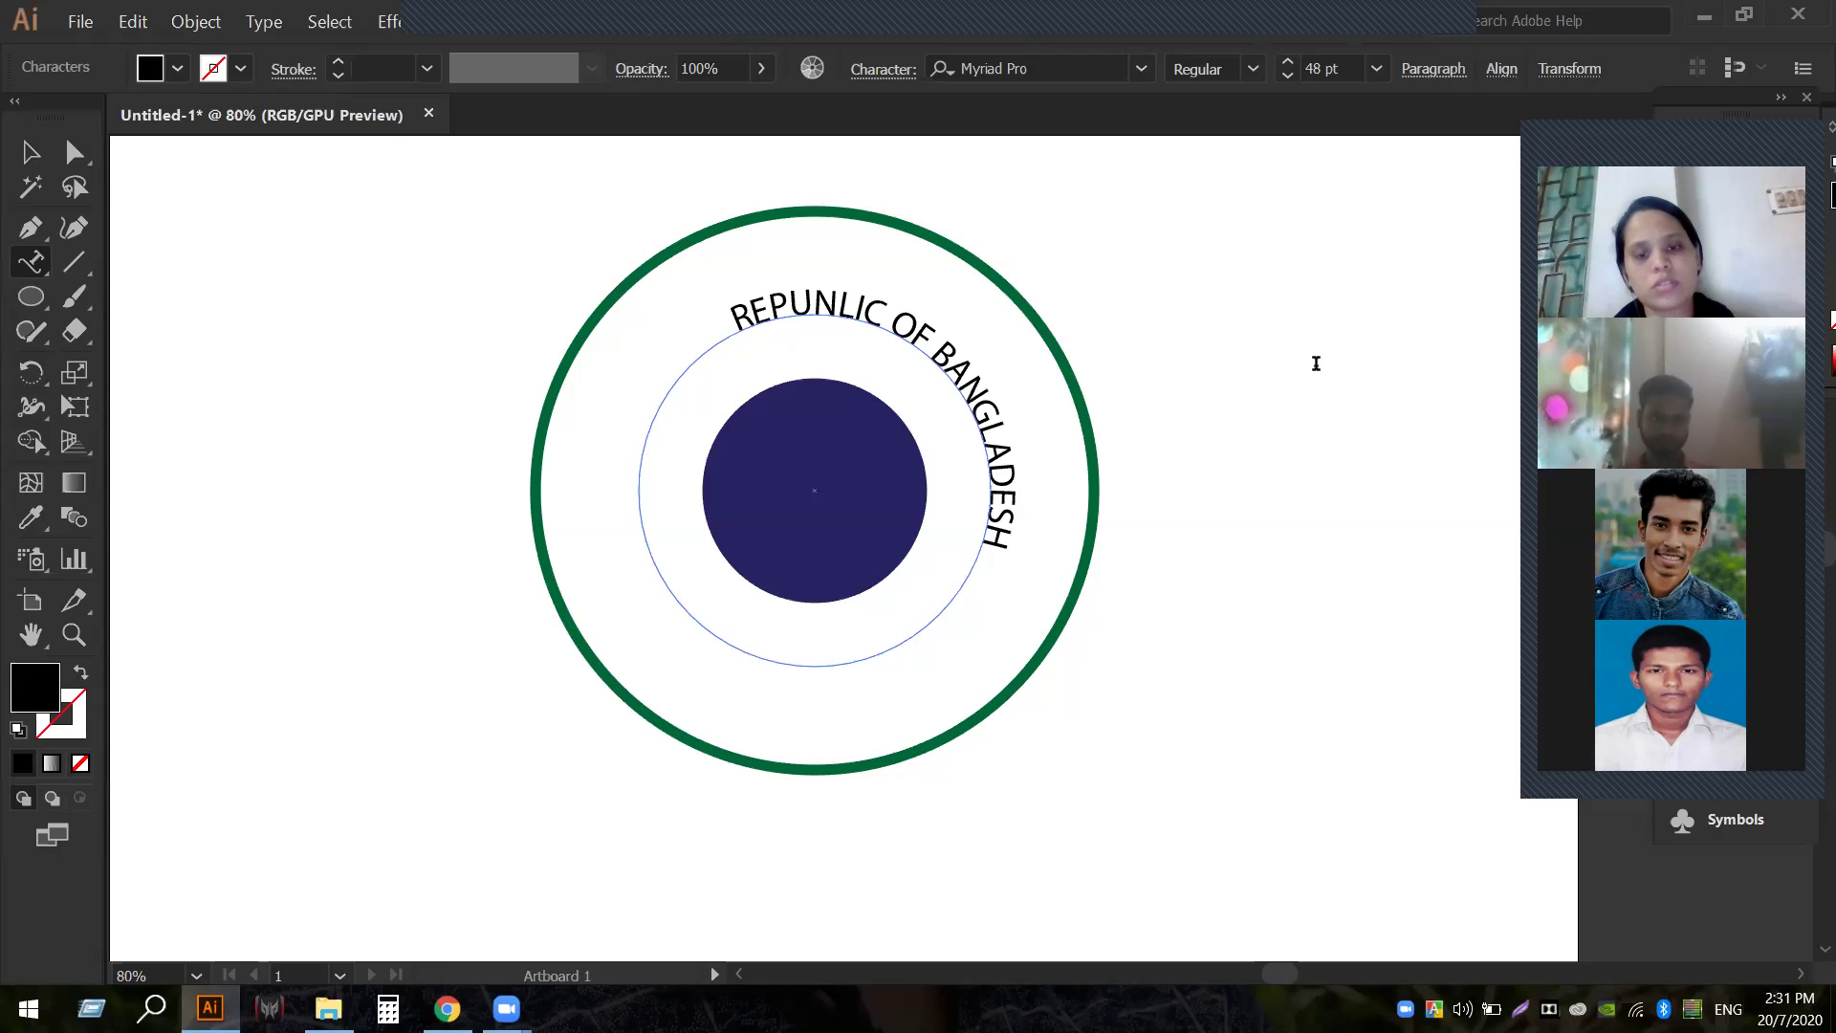
Slide the path text back along its circle so that it arches over the upper half of the dark blue centre.
{"action": "left_click", "coordinate": [28, 153]}
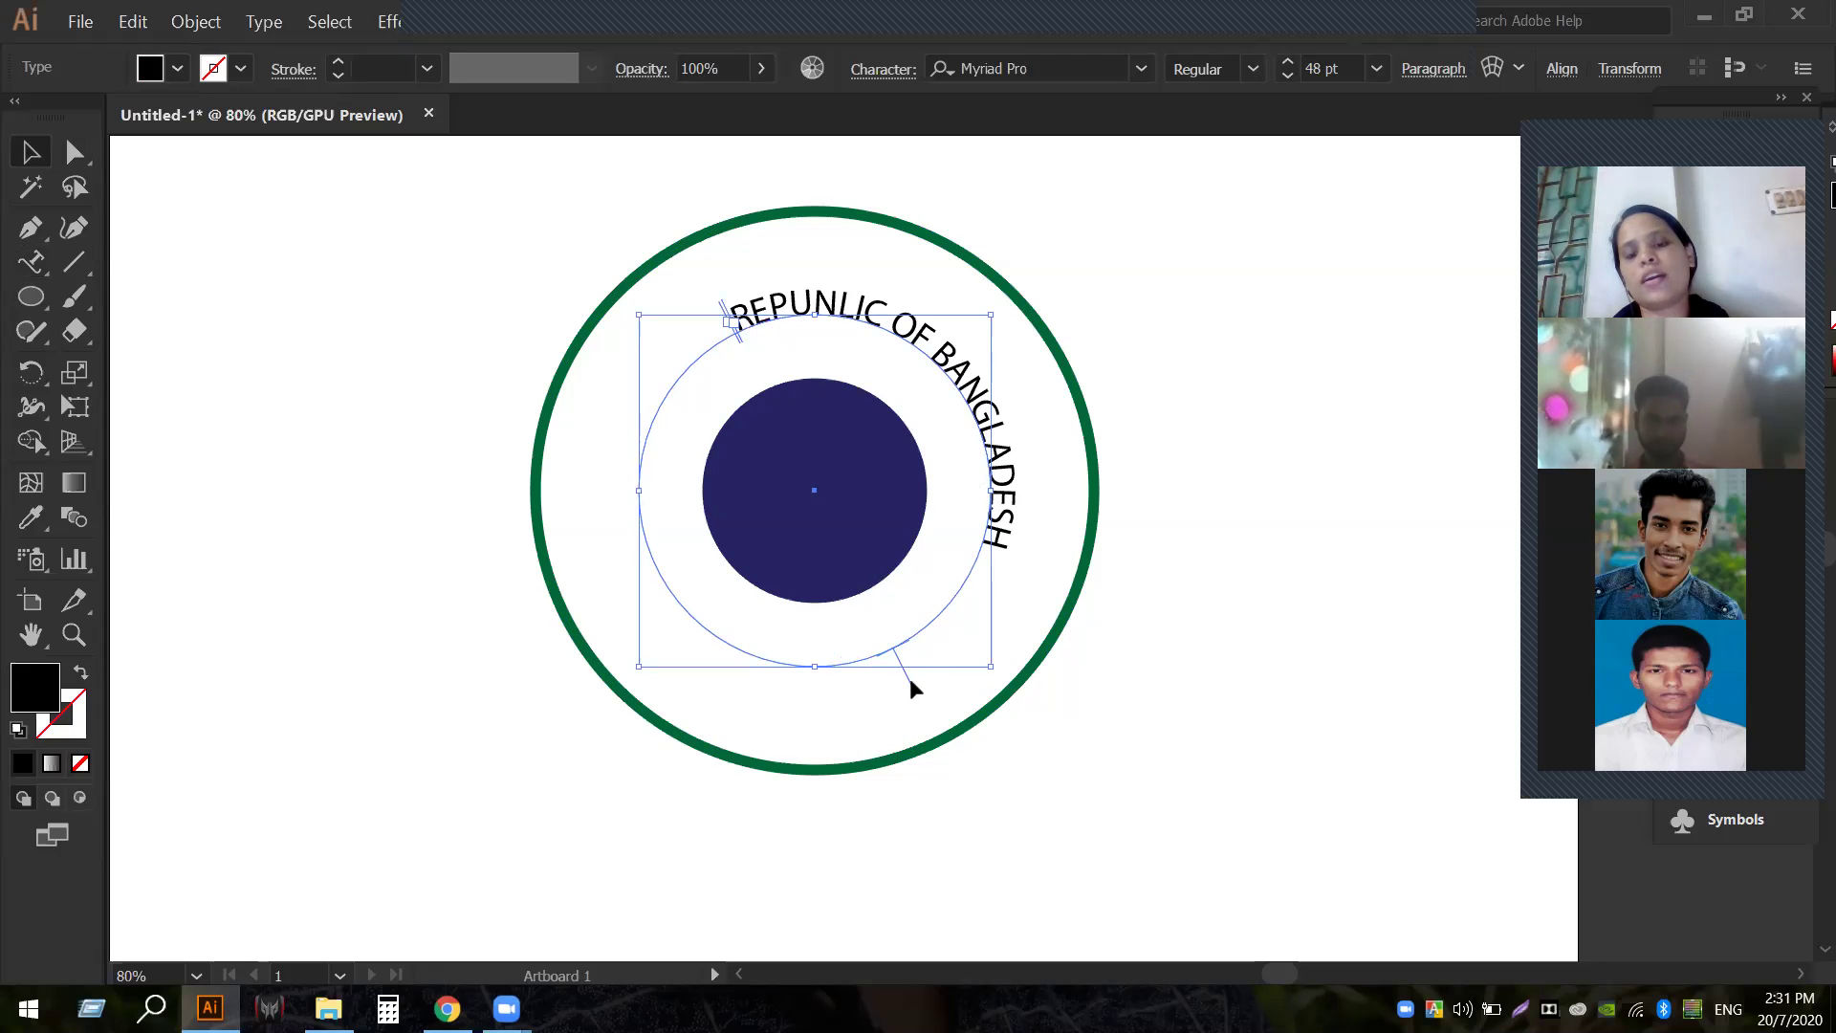
{"action": "left_click_drag", "start_coordinate": [906, 675], "coordinate": [849, 689]}
{"action": "left_click_drag", "start_coordinate": [775, 672], "coordinate": [369, 243]}
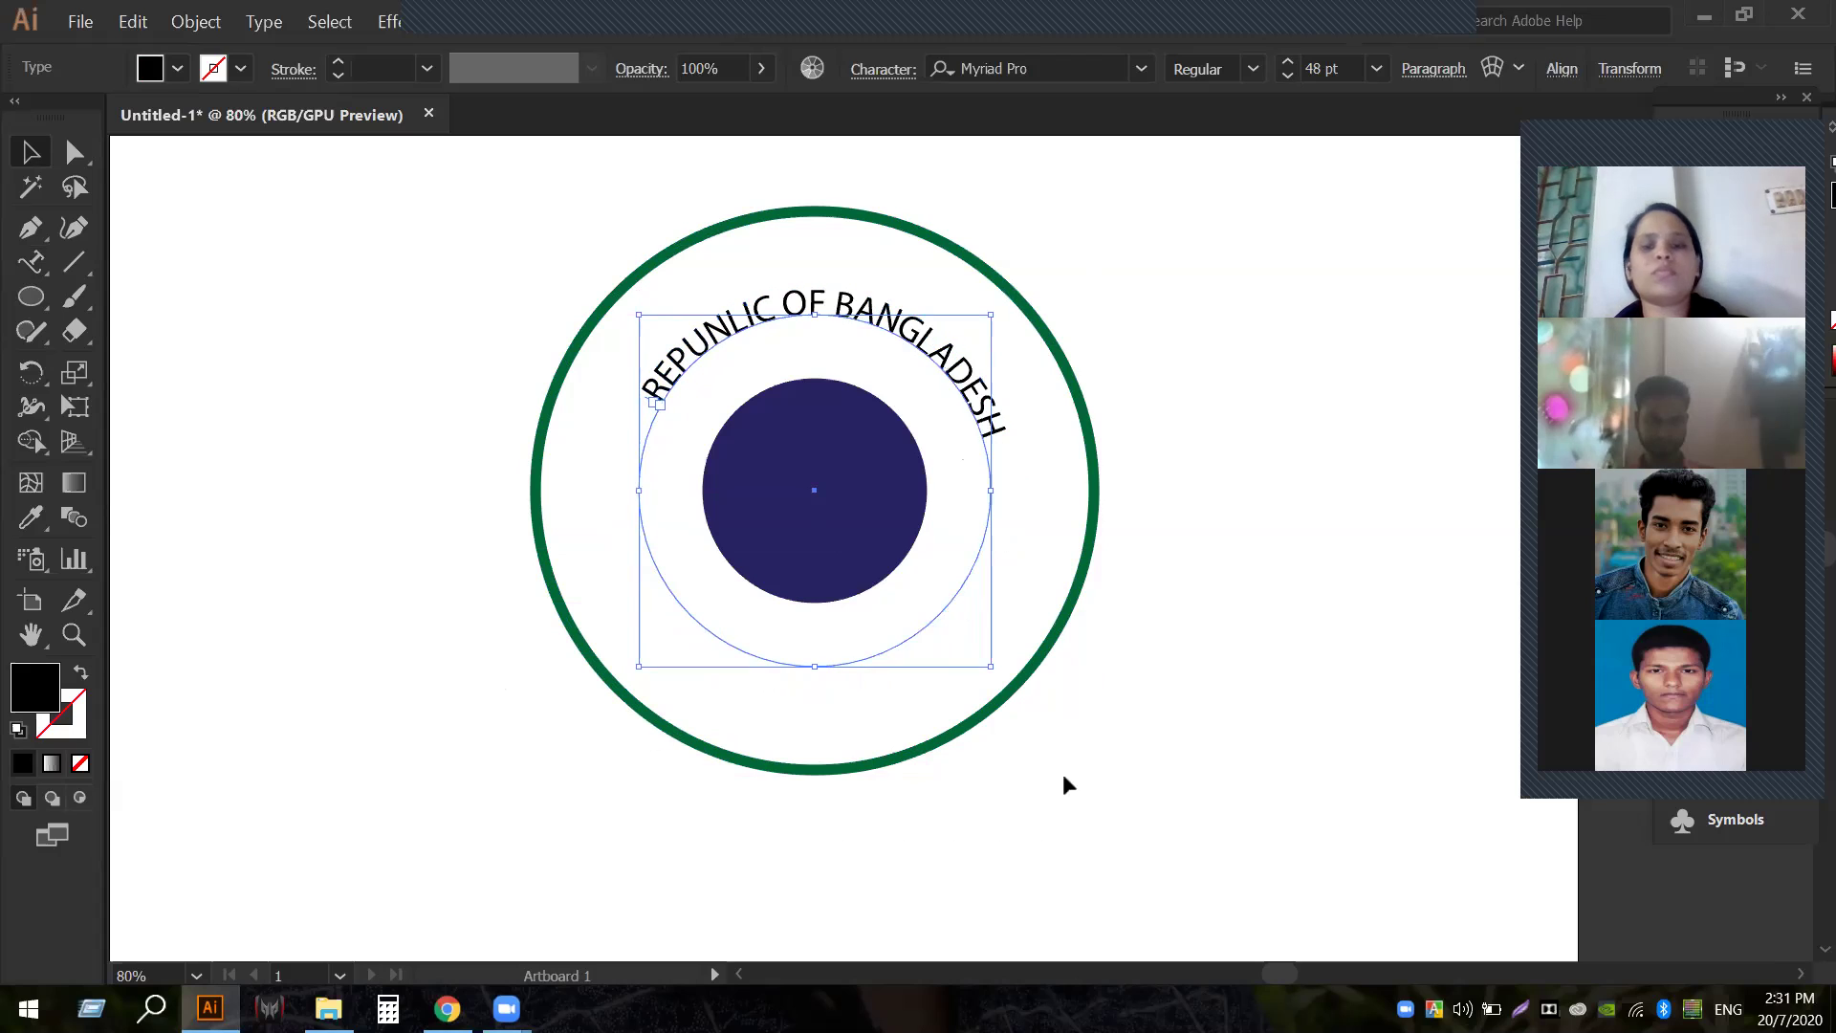
{"action": "left_click", "coordinate": [1251, 589]}
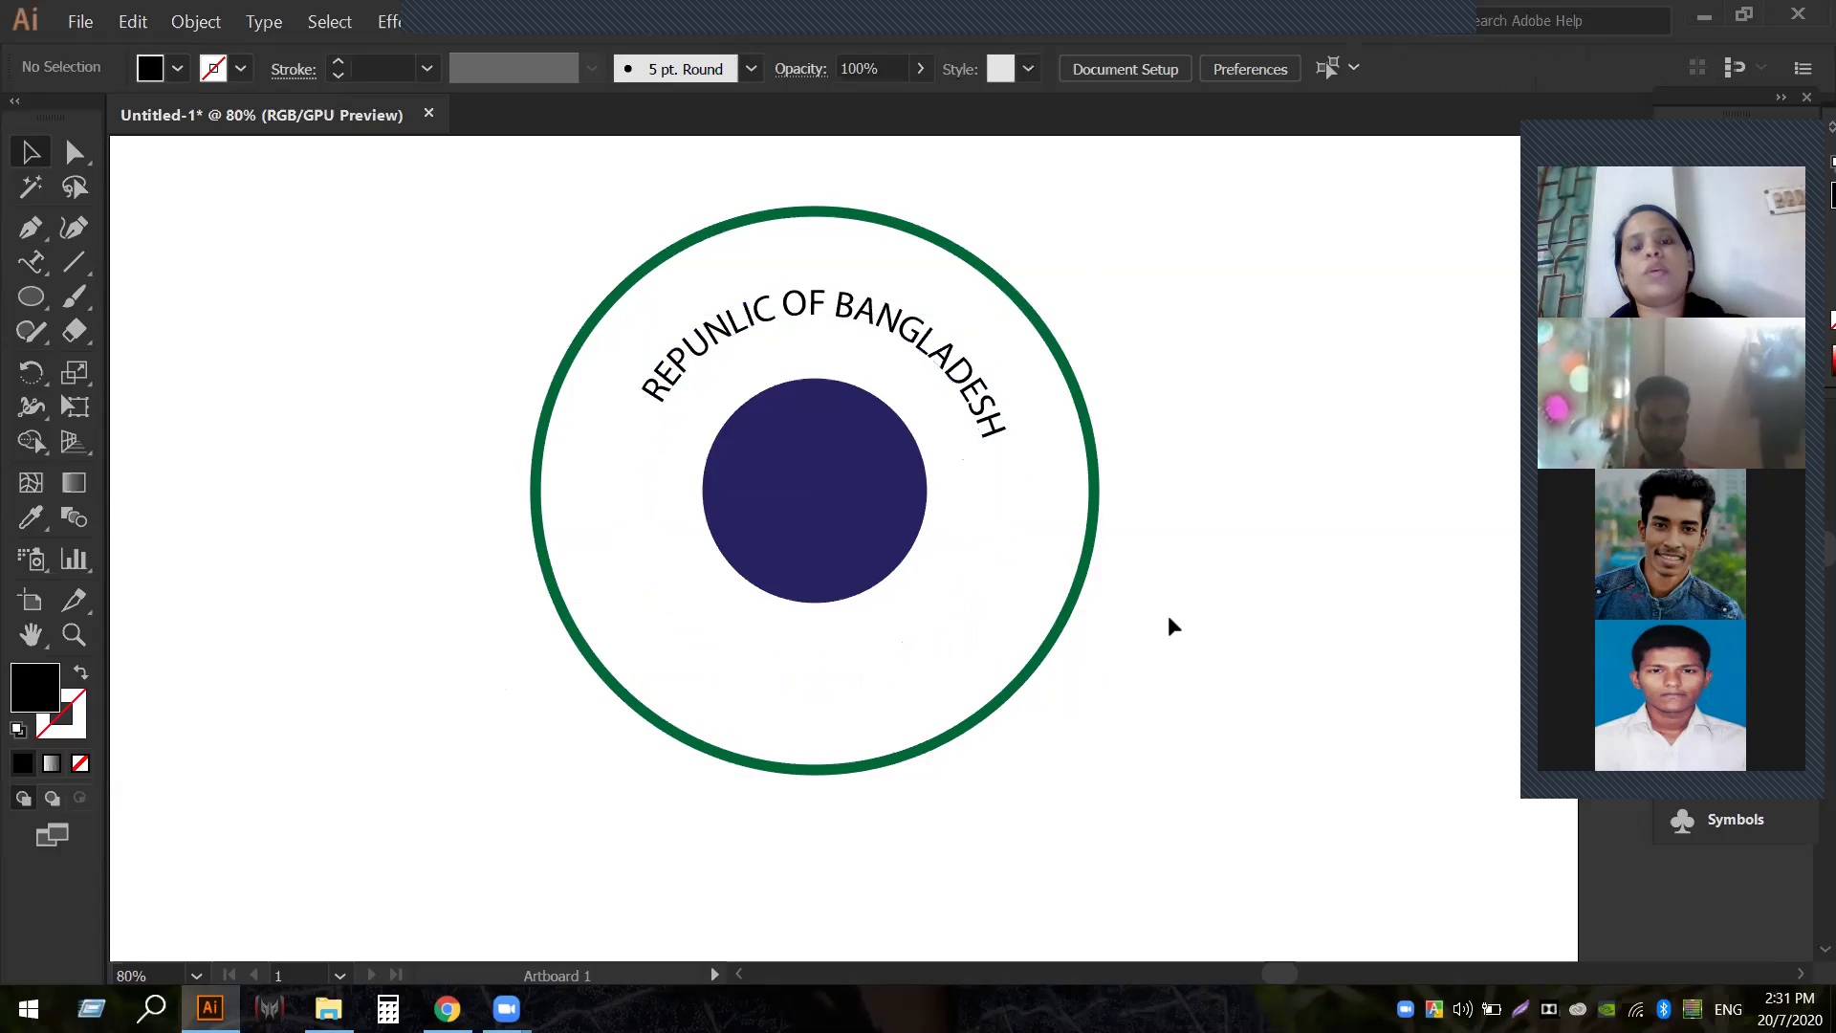
{"action": "left_click", "coordinate": [988, 454]}
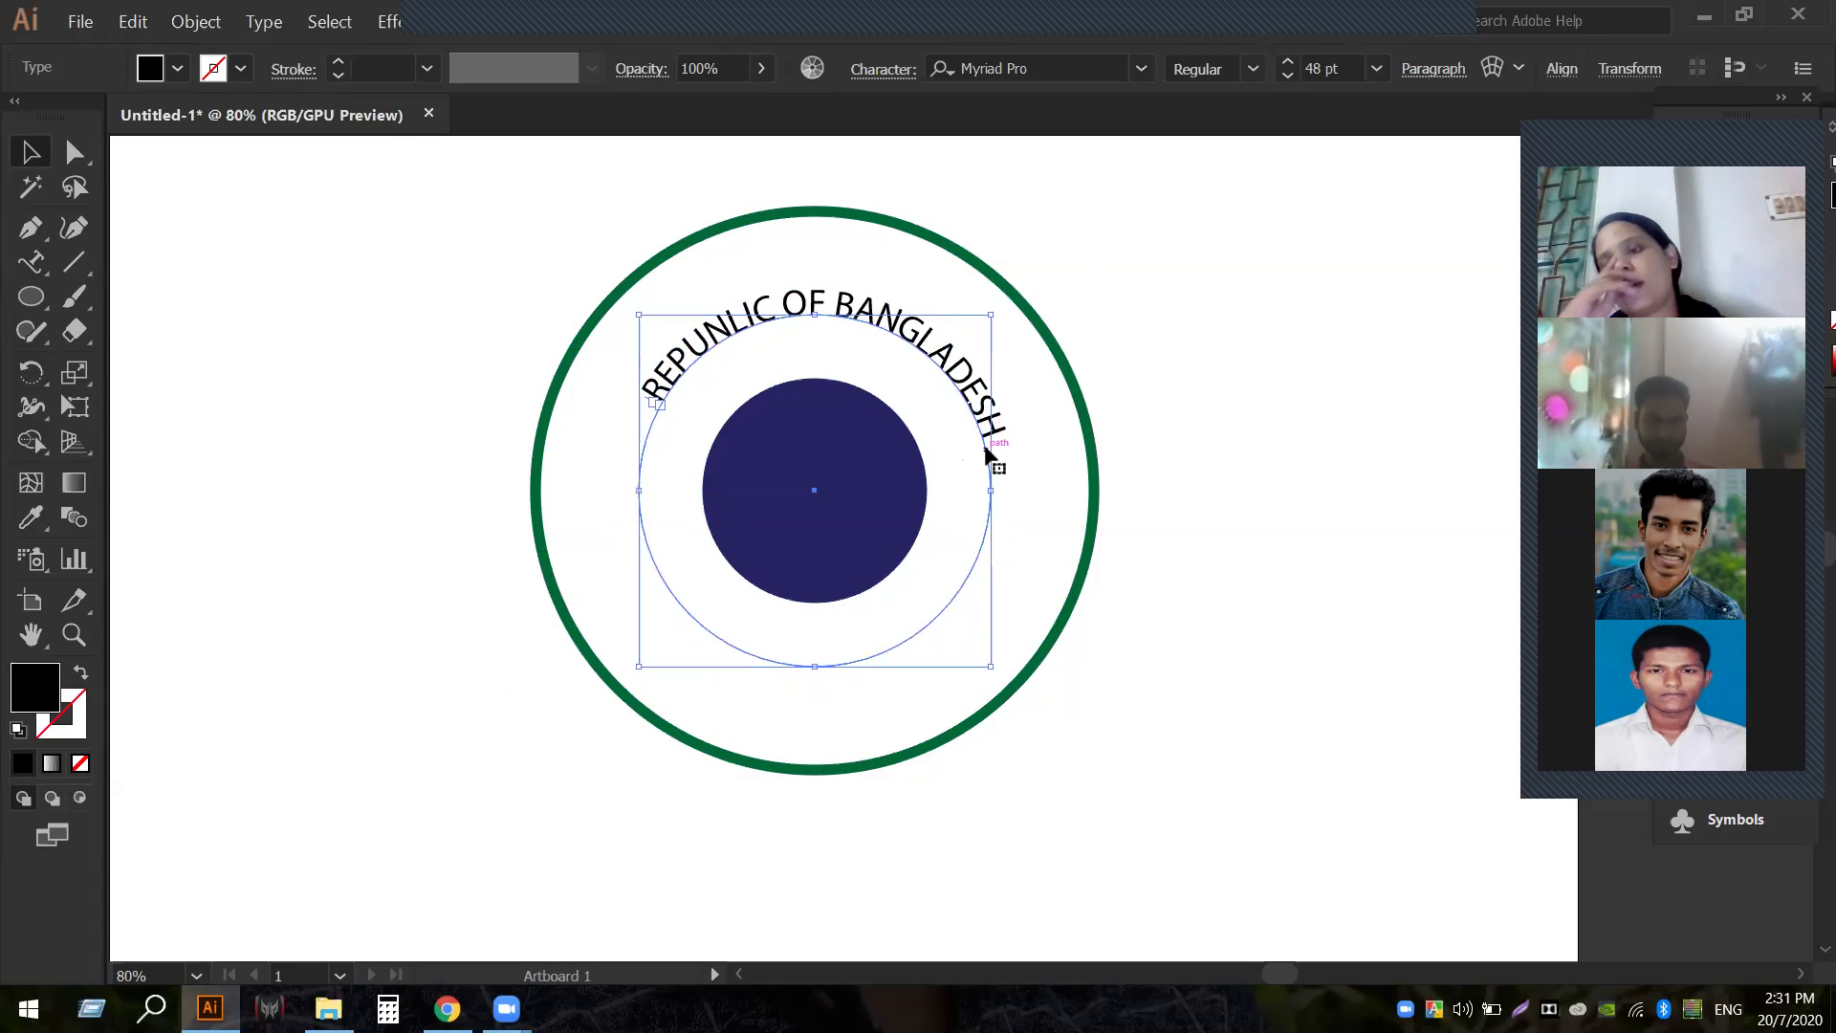
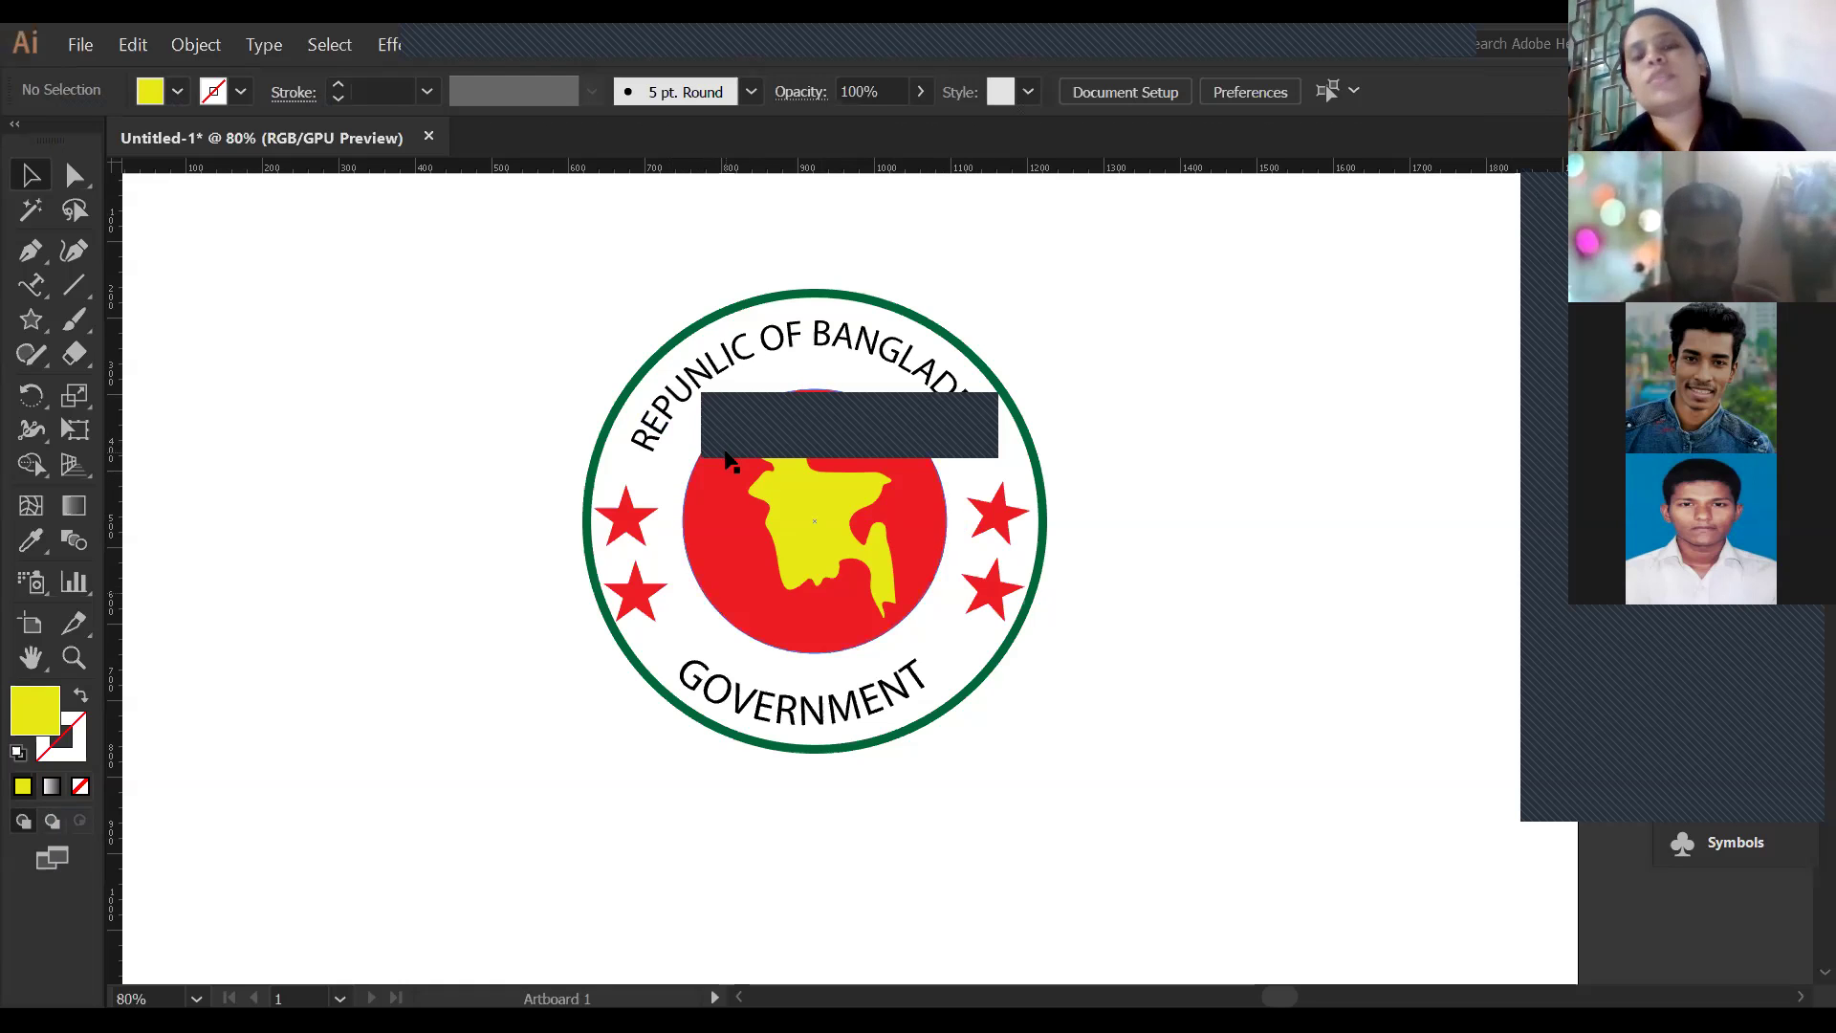
Move the finished seal to the artboard's upper-right area, scale it down to about half size and deselect it.
{"action": "mouse_move", "coordinate": [758, 484]}
{"action": "left_mouse_down"}
{"action": "mouse_move", "coordinate": [1365, 336]}
{"action": "mouse_move", "coordinate": [1202, 418]}
{"action": "left_mouse_up"}
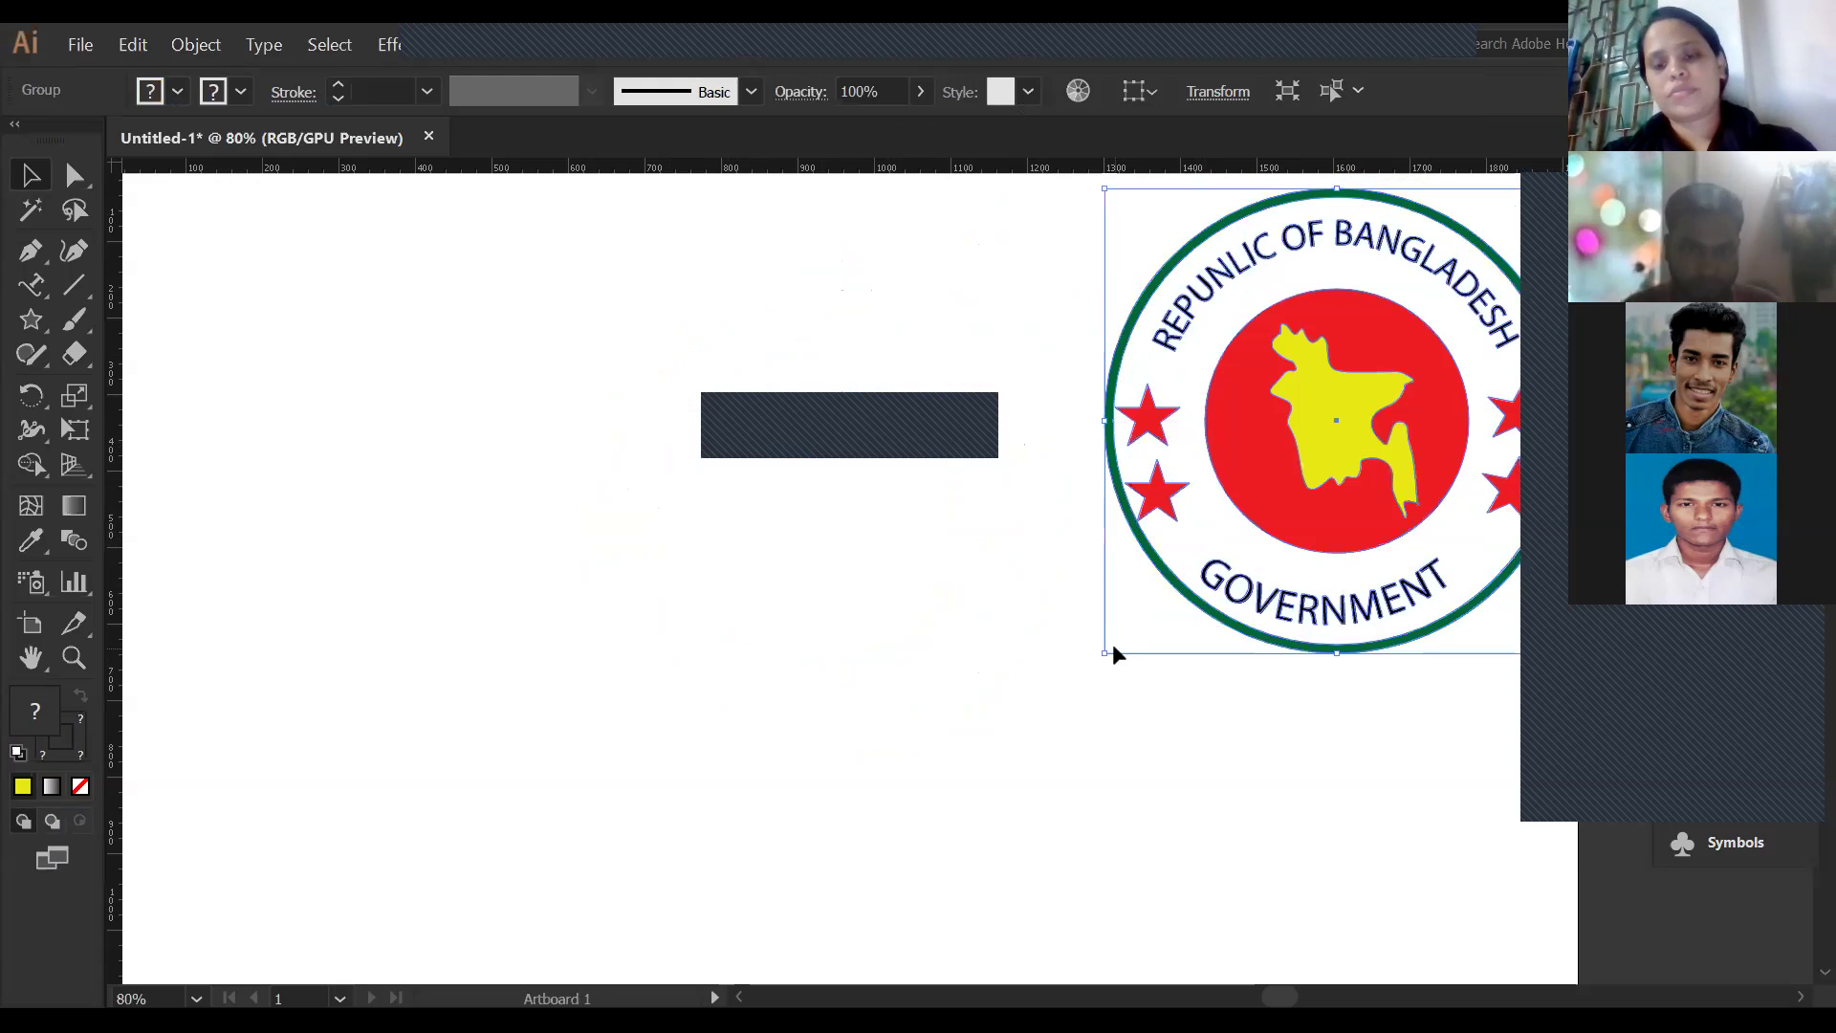
{"action": "left_click_drag", "start_coordinate": [1105, 654], "coordinate": [1211, 572]}
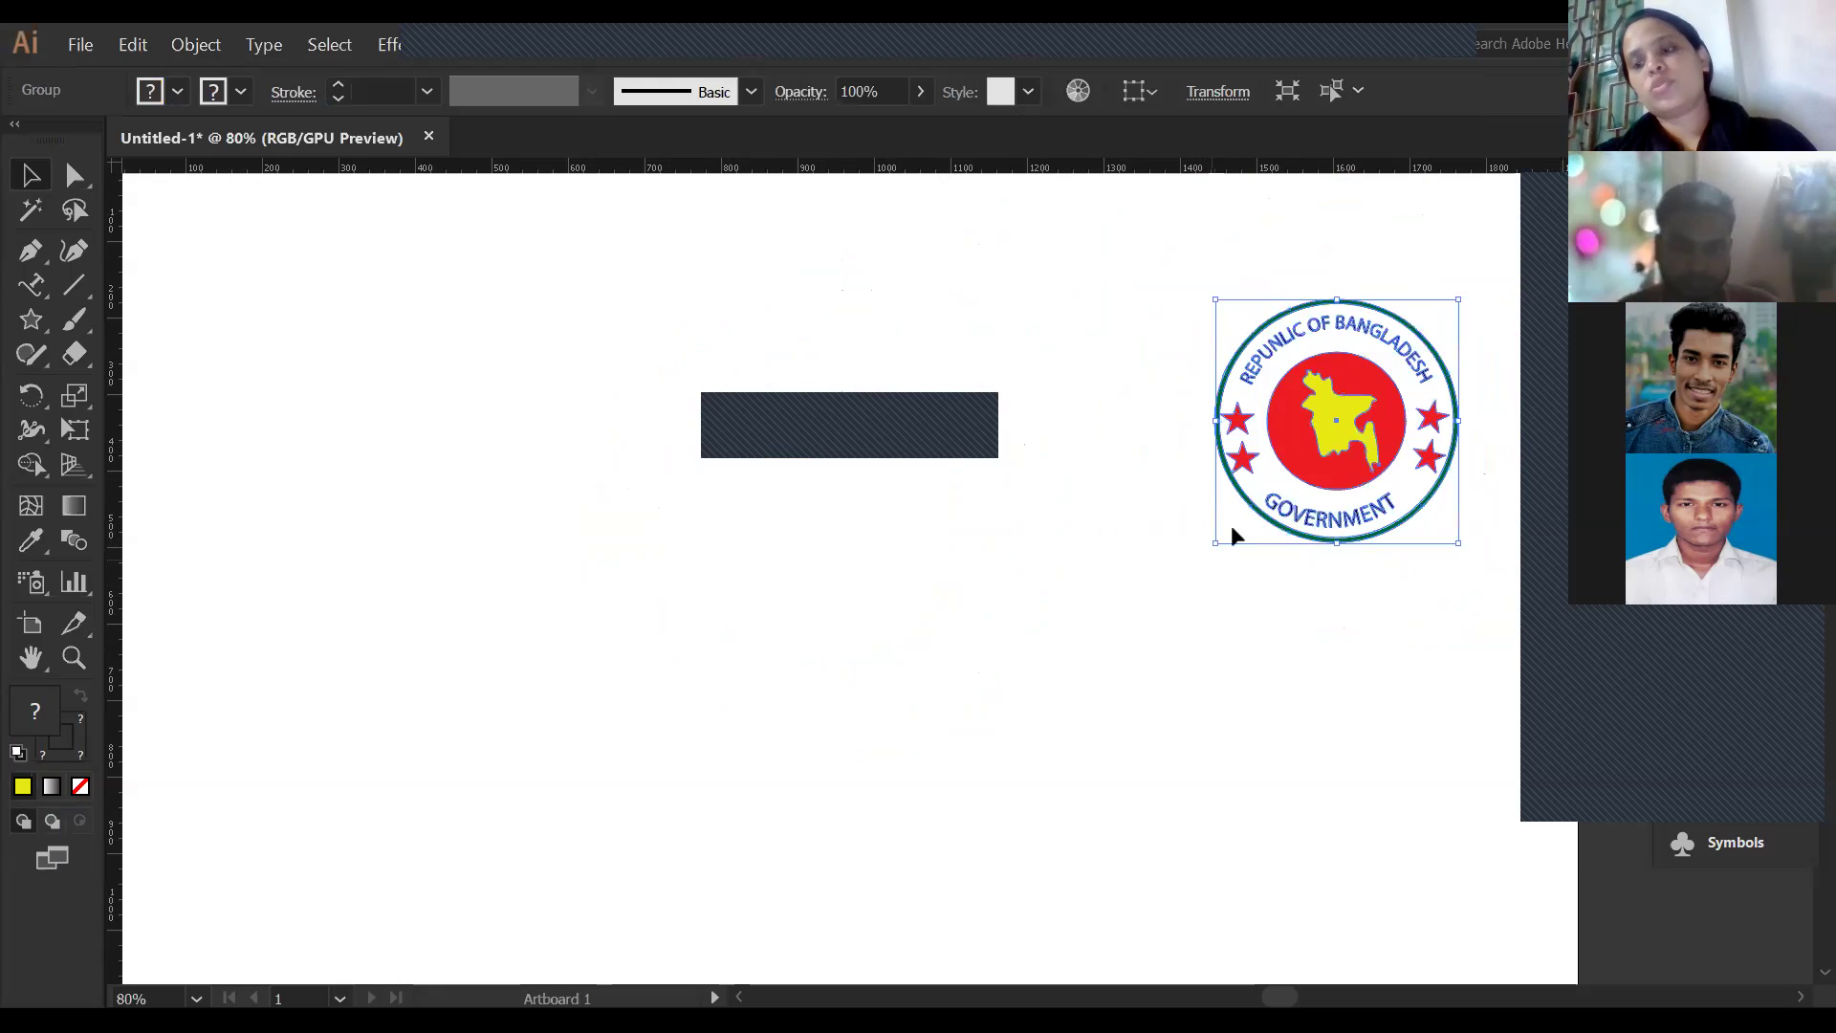
{"action": "left_click_drag", "start_coordinate": [1323, 457], "coordinate": [1301, 385]}
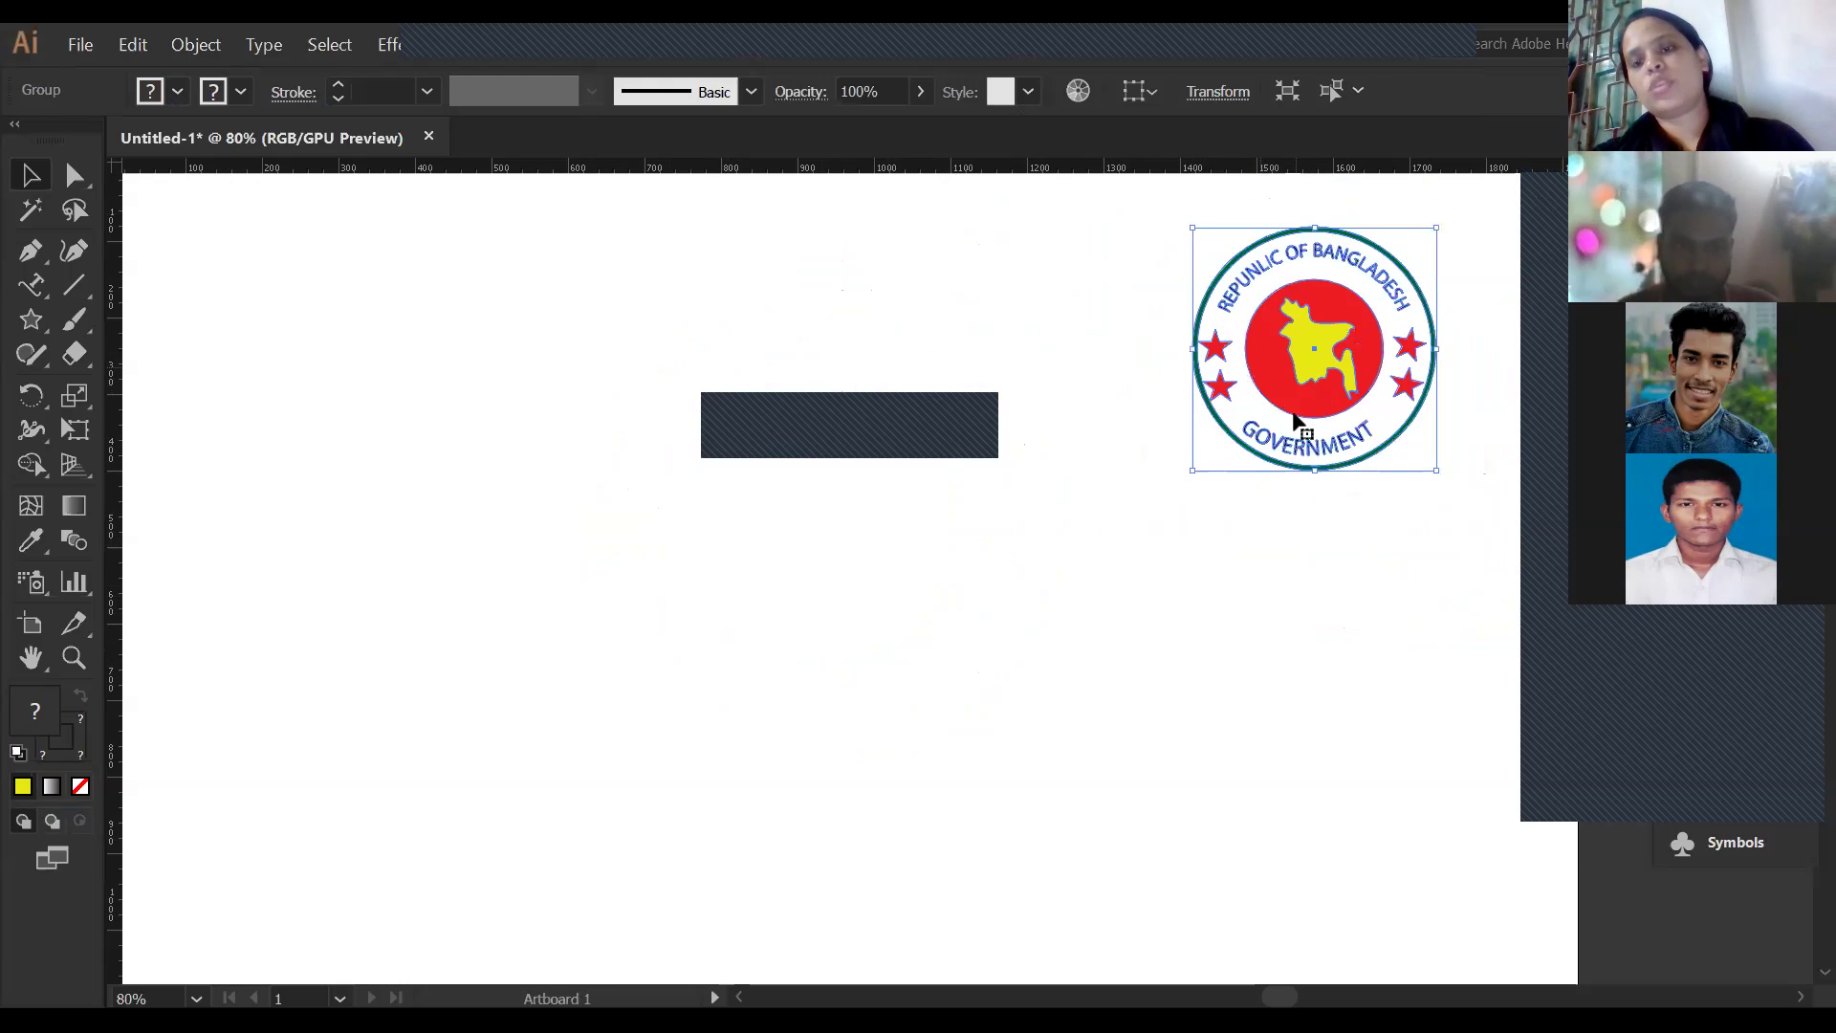
{"action": "left_click", "coordinate": [1245, 579]}
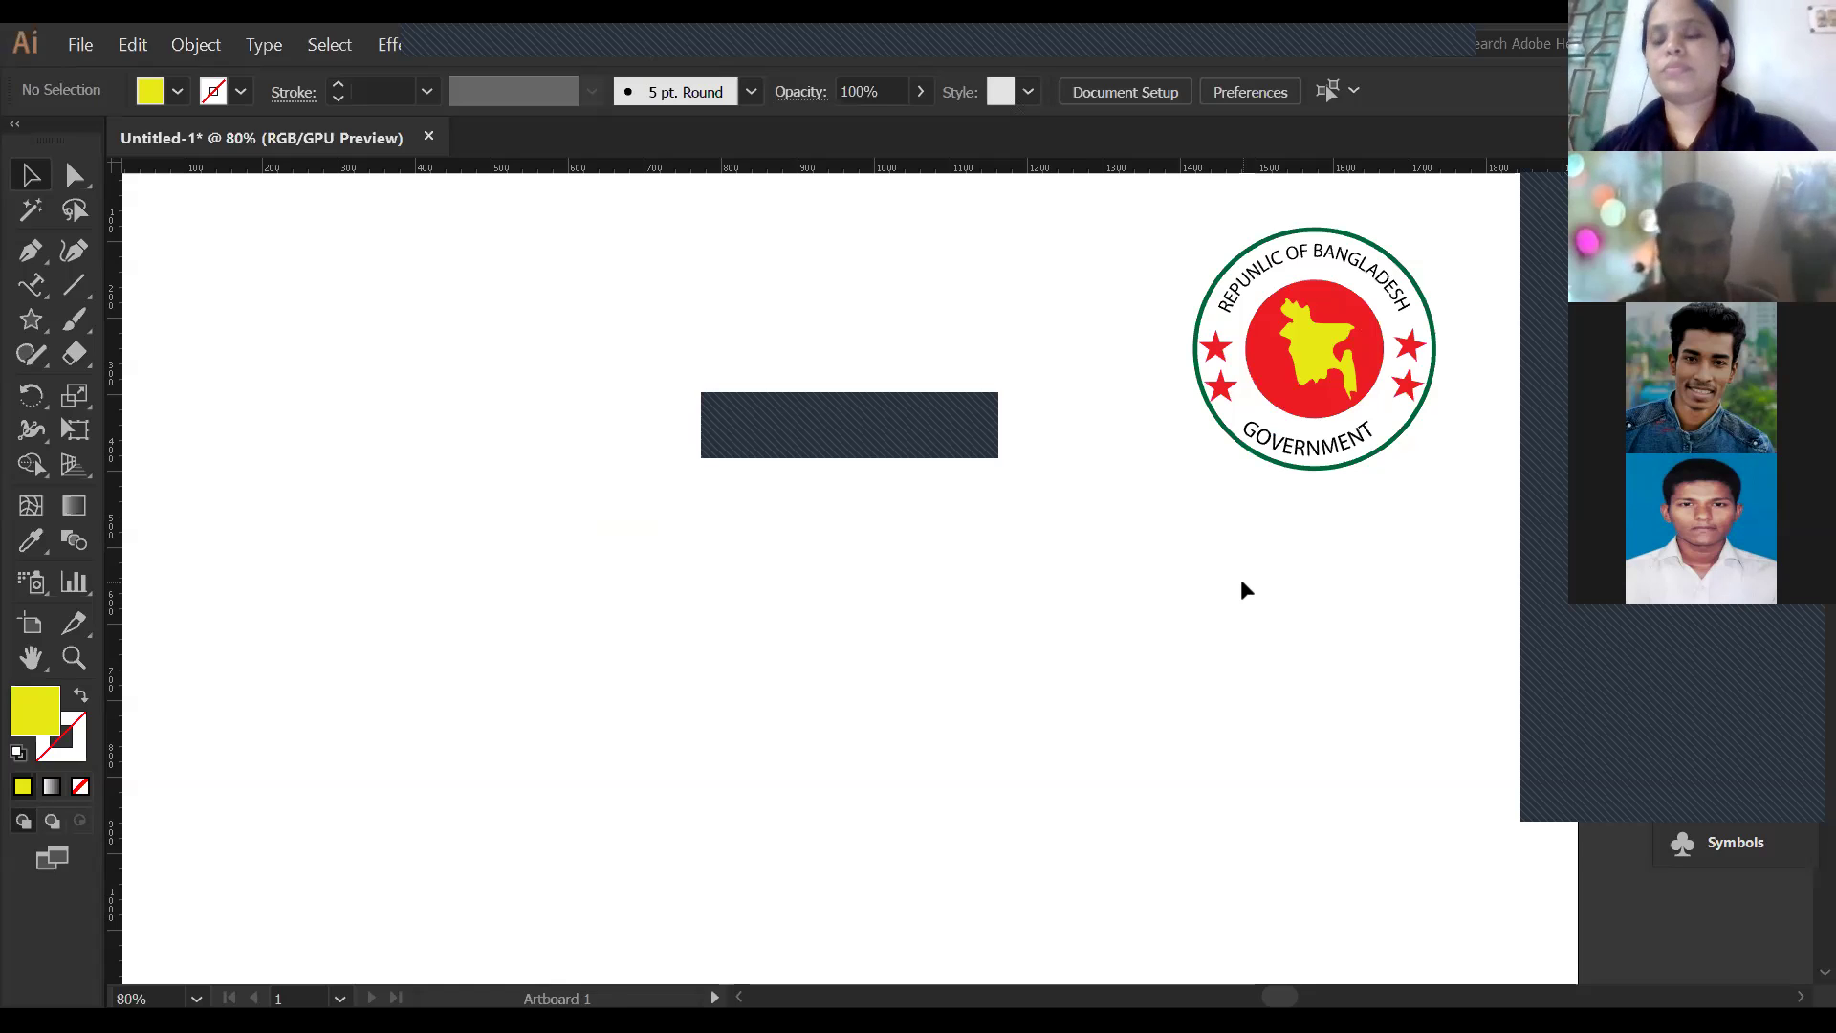
Draw a yellow circle with the Ellipse tool and move it to the middle of the artboard.
{"action": "right_click", "coordinate": [36, 320]}
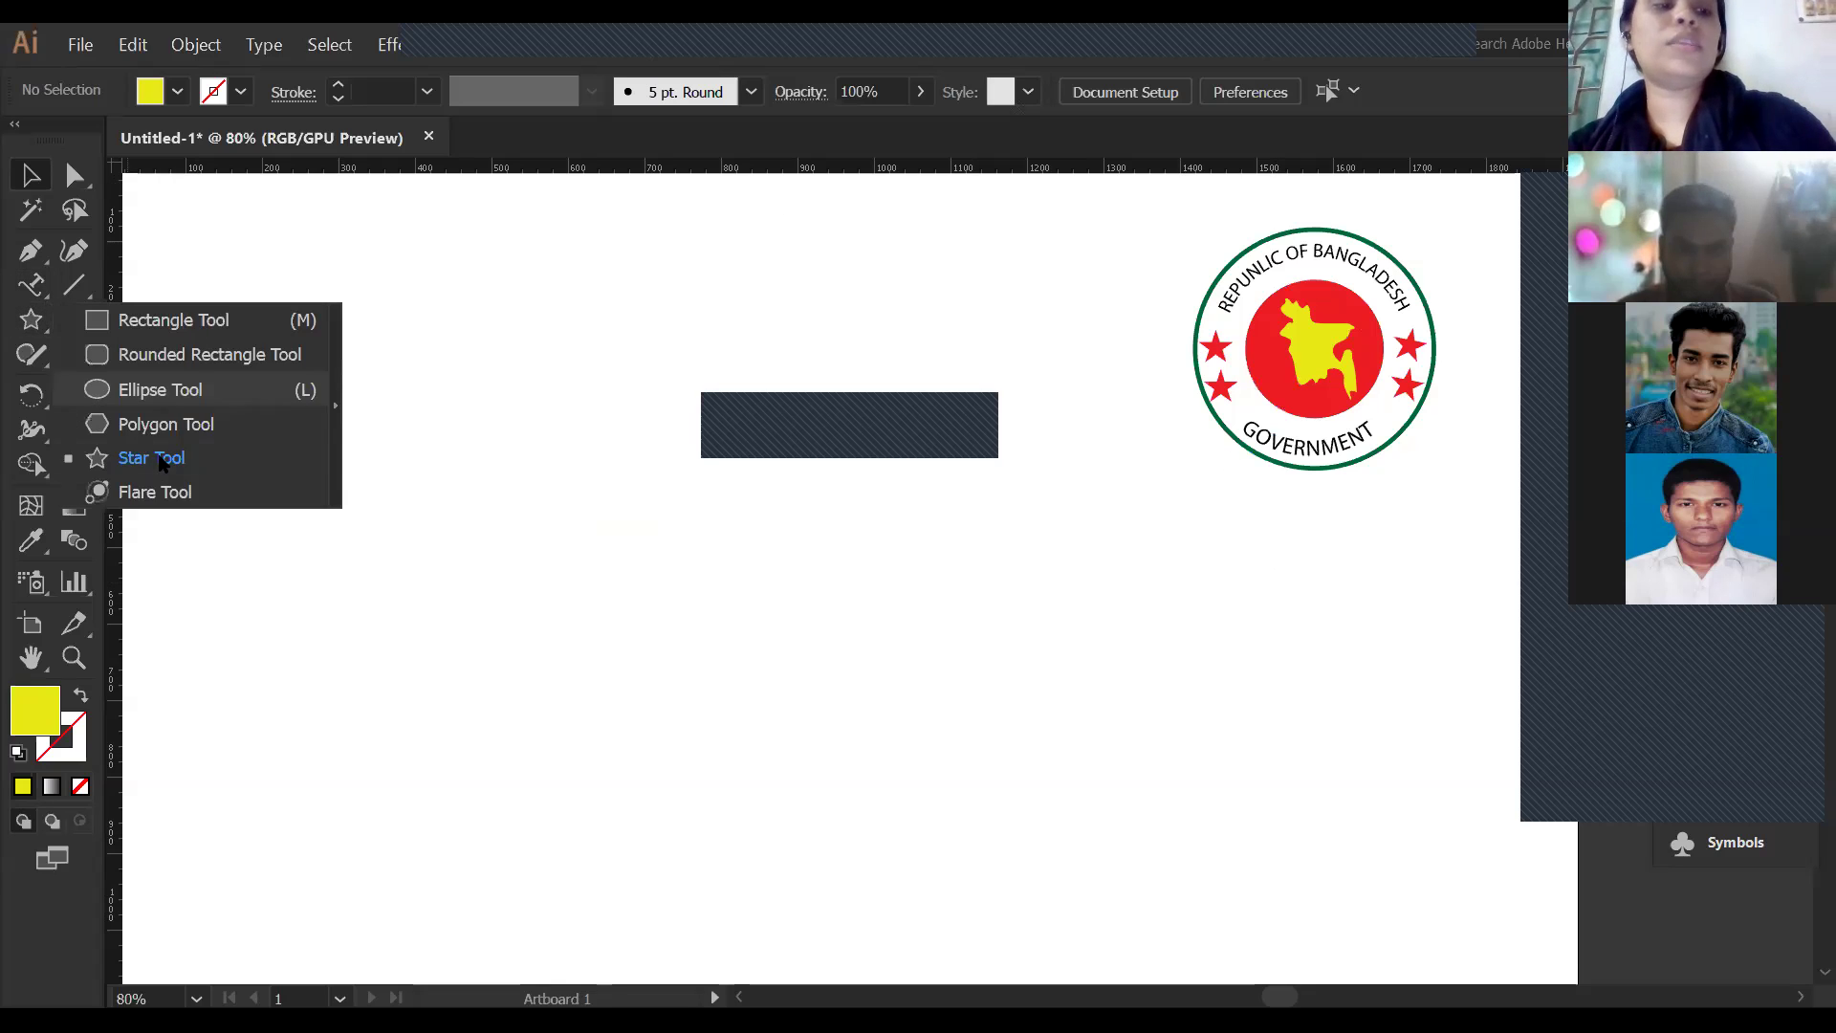
{"action": "left_click", "coordinate": [182, 389]}
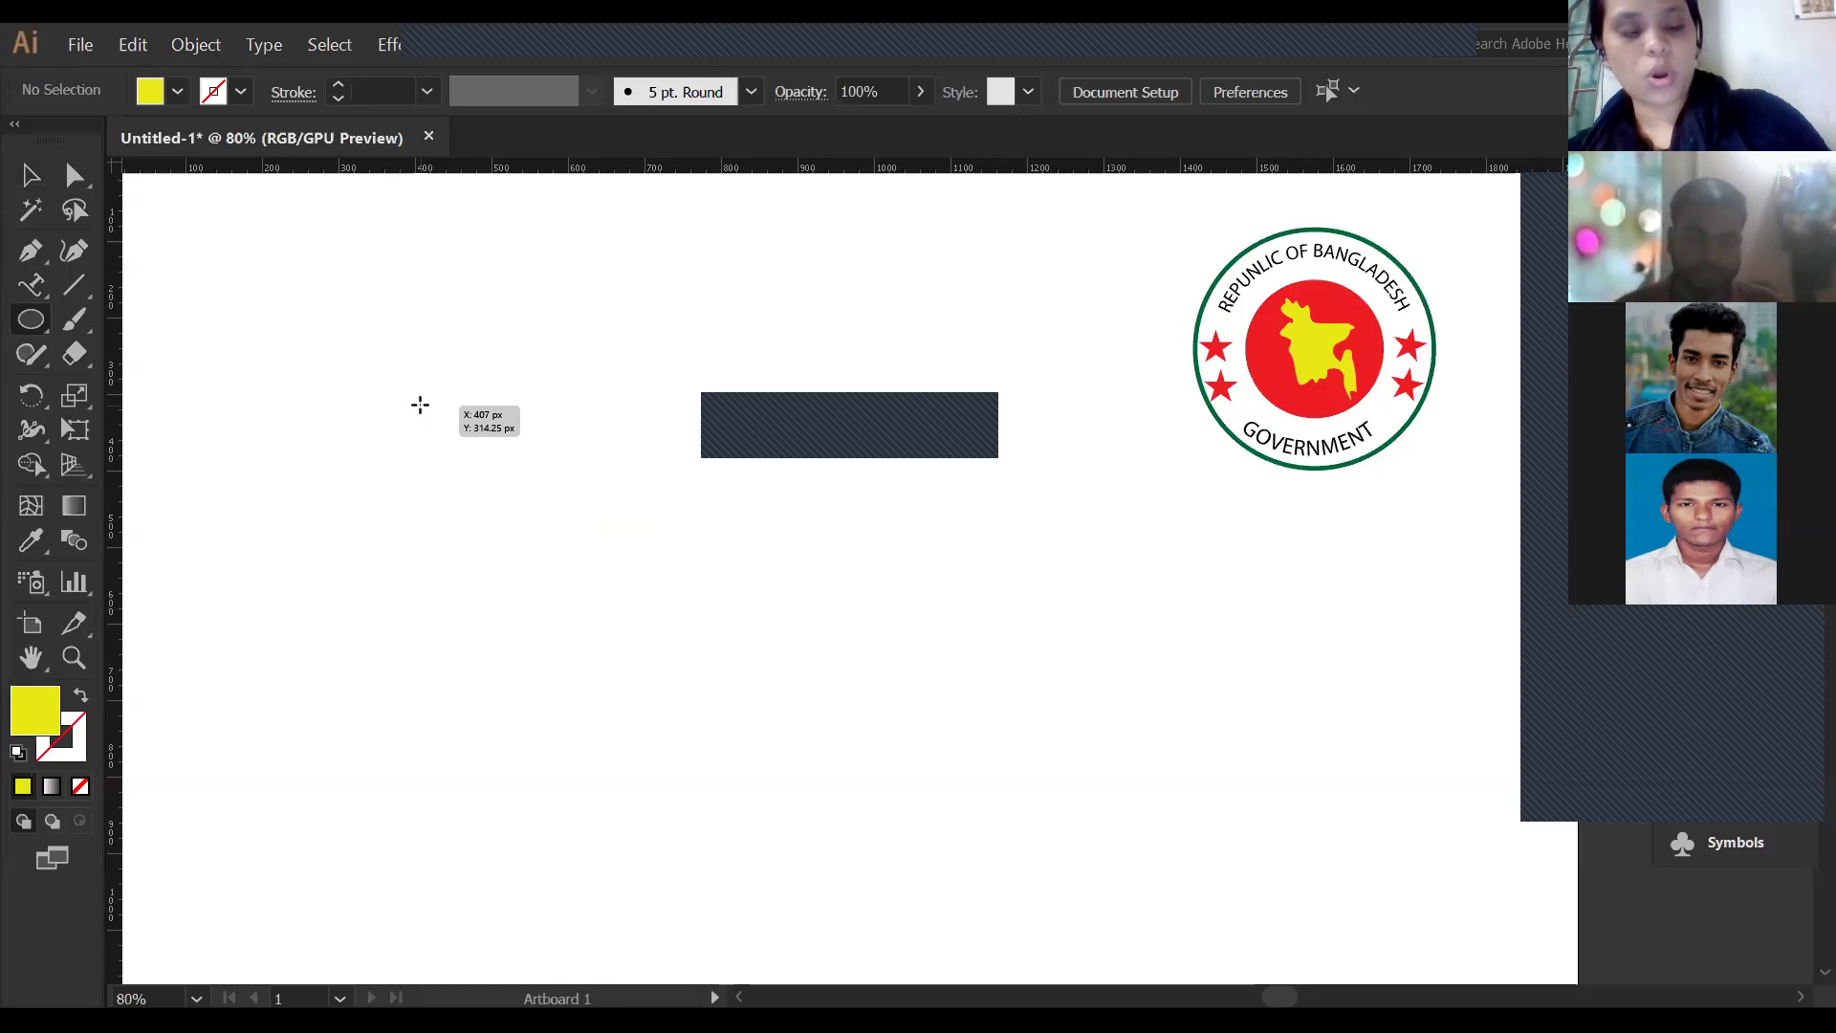
{"action": "left_click_drag", "start_coordinate": [420, 405], "coordinate": [587, 641]}
{"action": "left_click", "coordinate": [31, 175]}
{"action": "left_click_drag", "start_coordinate": [603, 420], "coordinate": [910, 533]}
Duplicate the yellow circle and place the copy diagonally below the first one, partly overlapping it.
{"action": "key", "text": "ctrl+shift+b"}
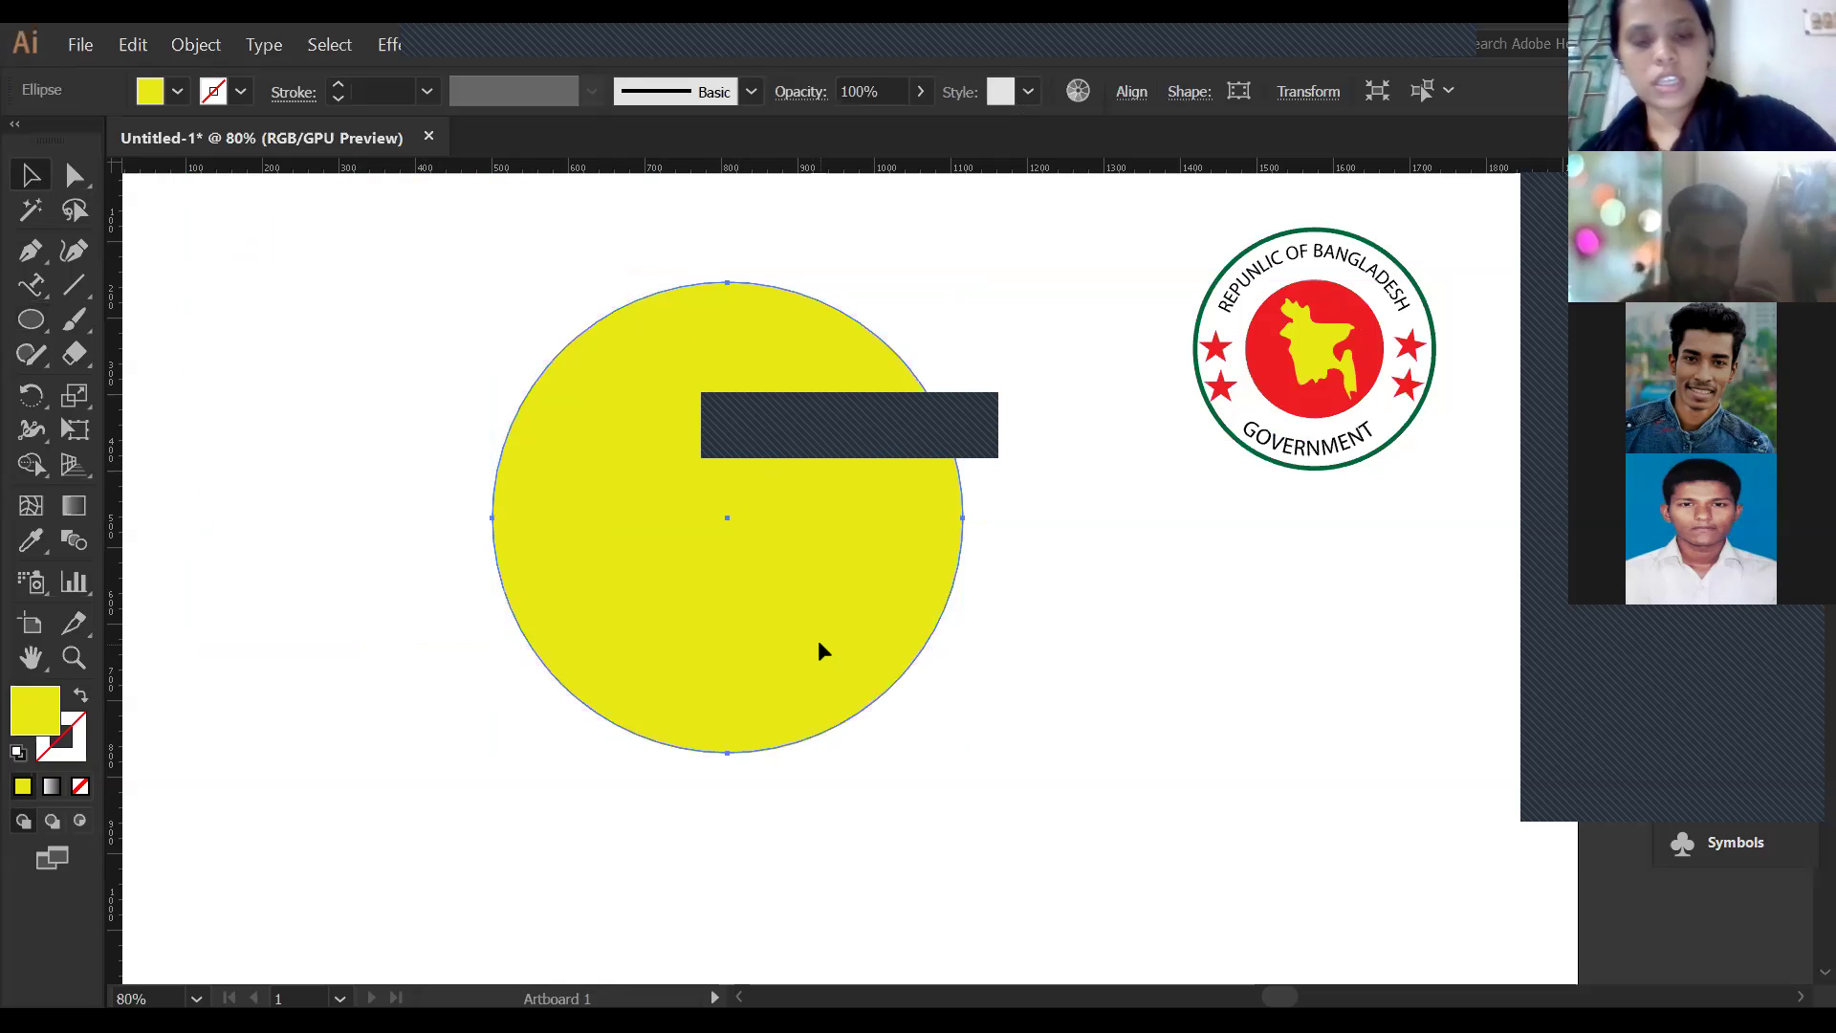
{"action": "key", "text": "ctrl+shift+b"}
{"action": "key", "text": "ctrl+shift+b"}
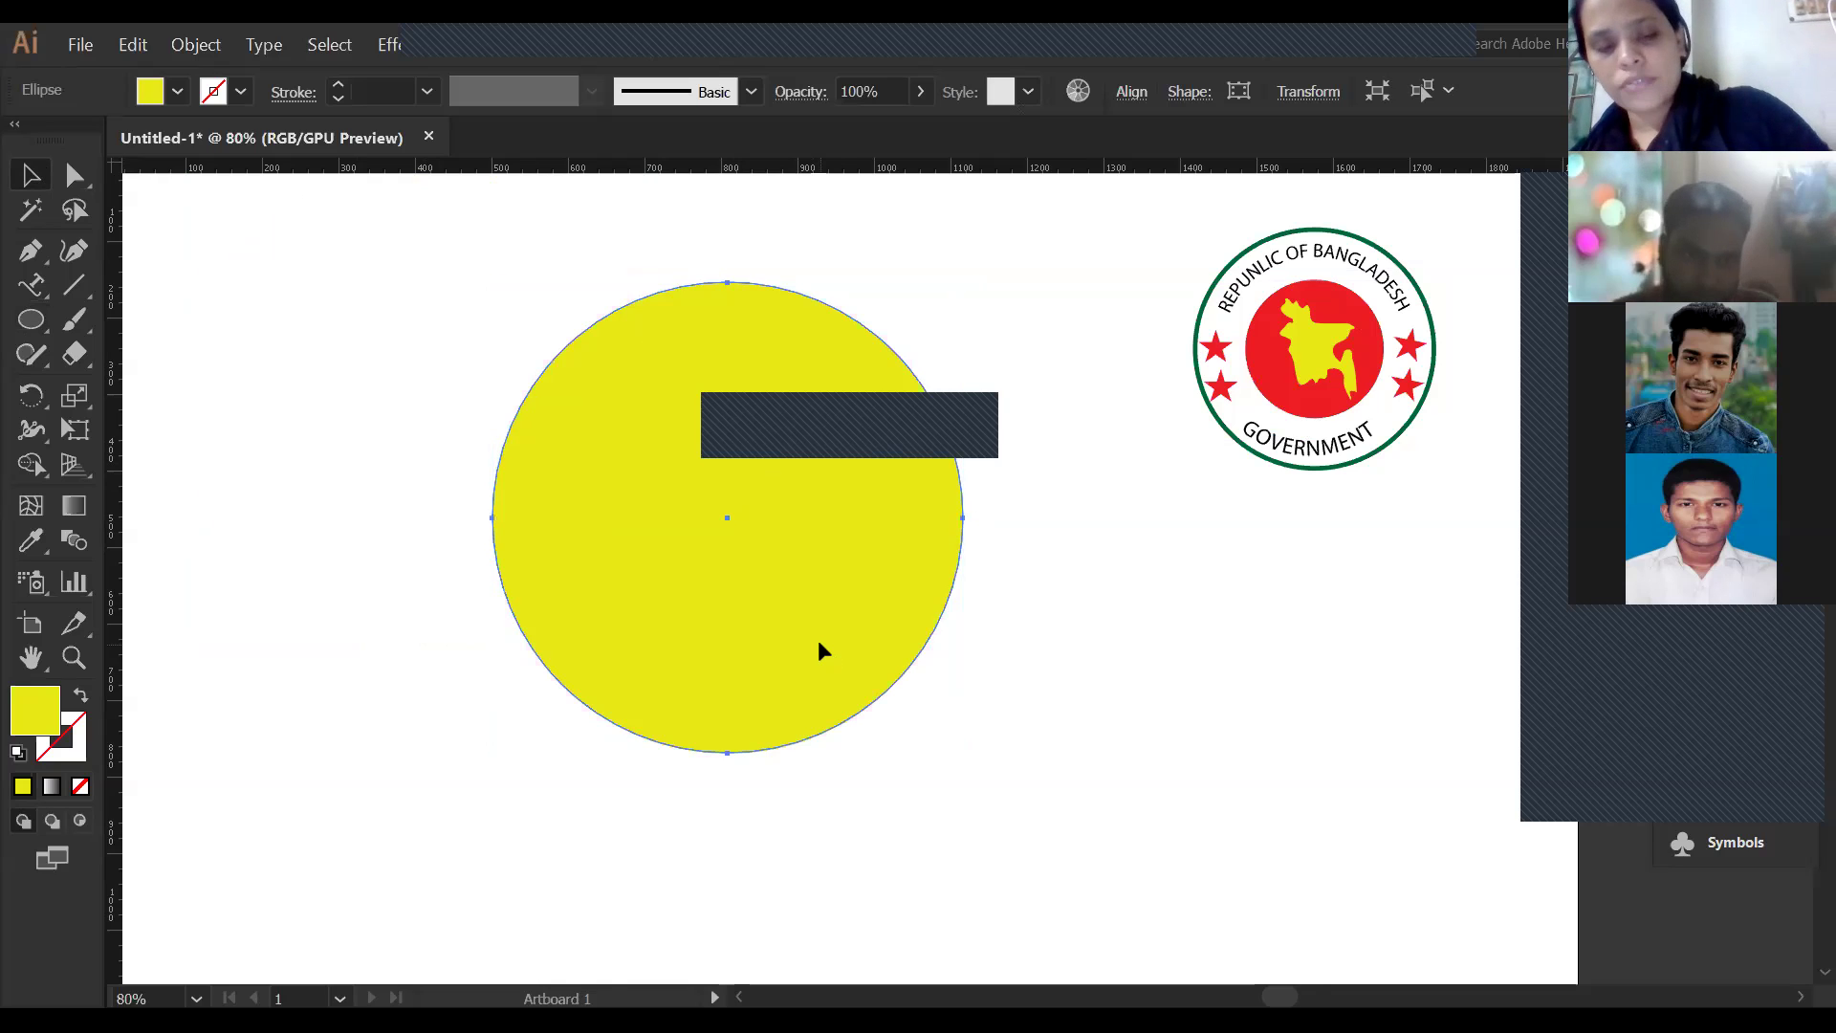
{"action": "key", "text": "ctrl+shift+b"}
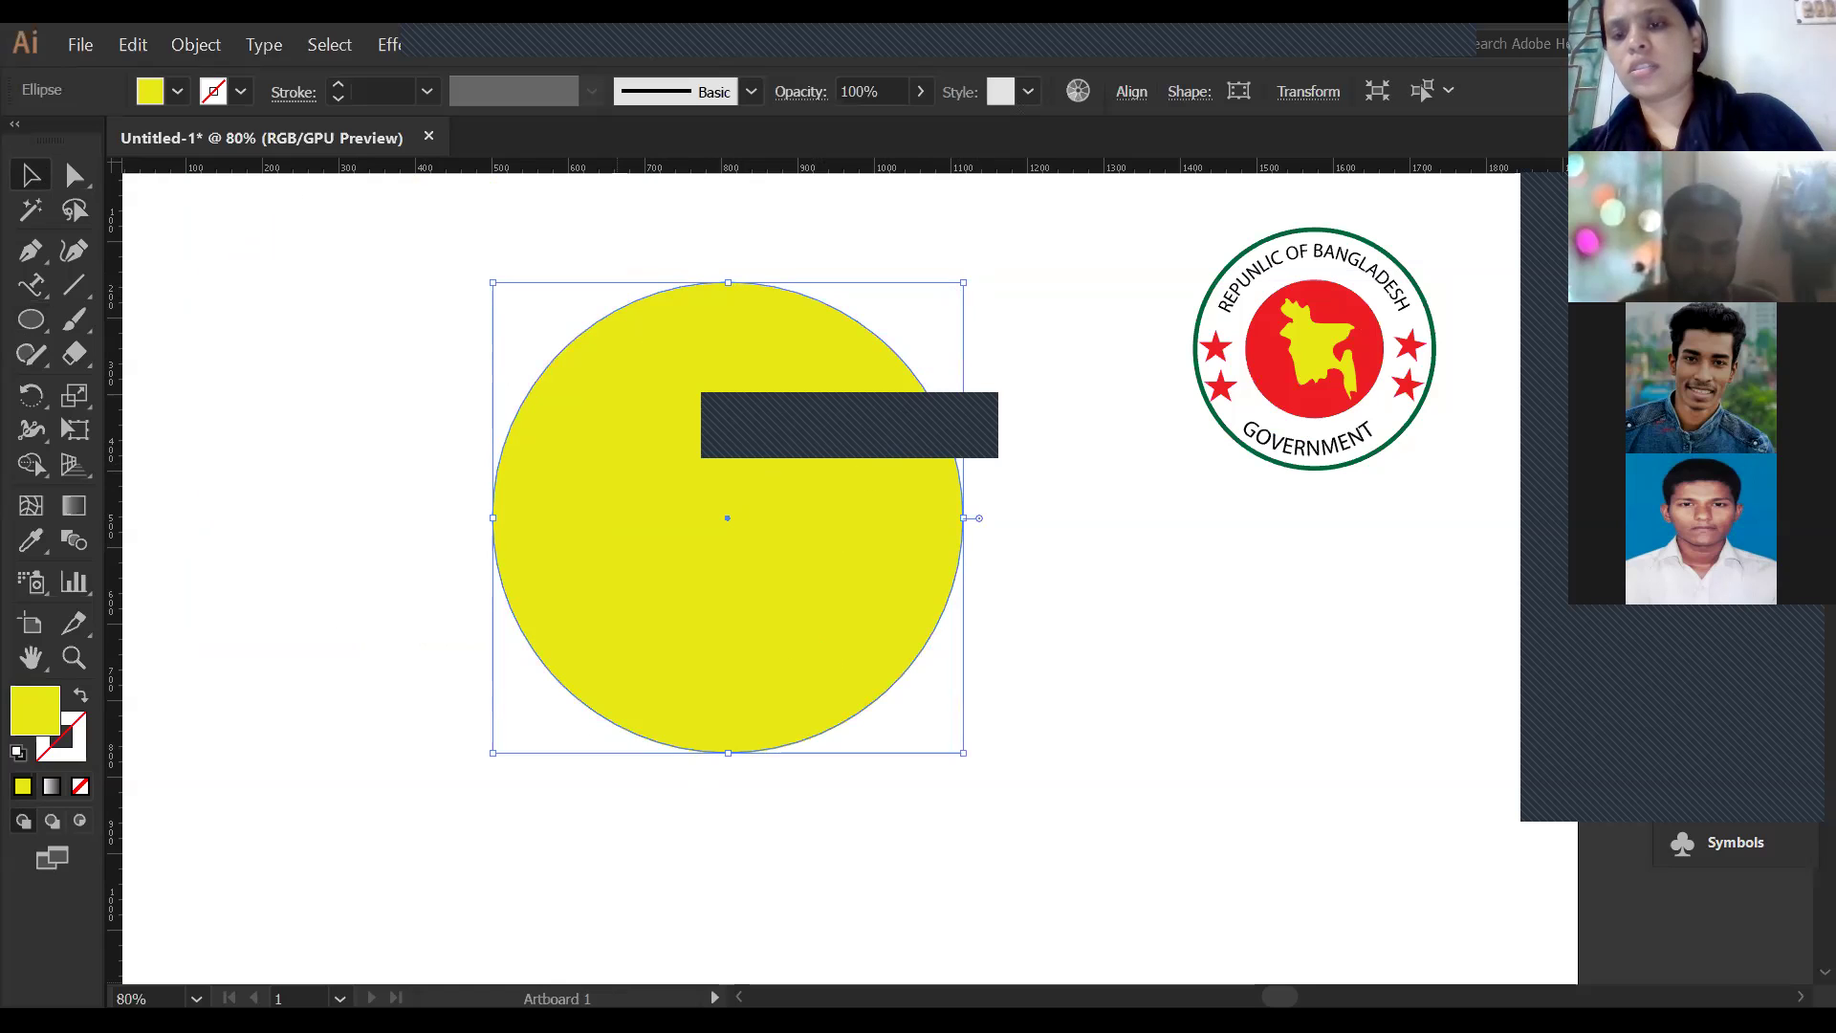
{"action": "left_click_drag", "start_coordinate": [770, 539], "coordinate": [937, 737]}
Delete the upper of the two overlapping yellow circles.
{"action": "left_click", "coordinate": [883, 442]}
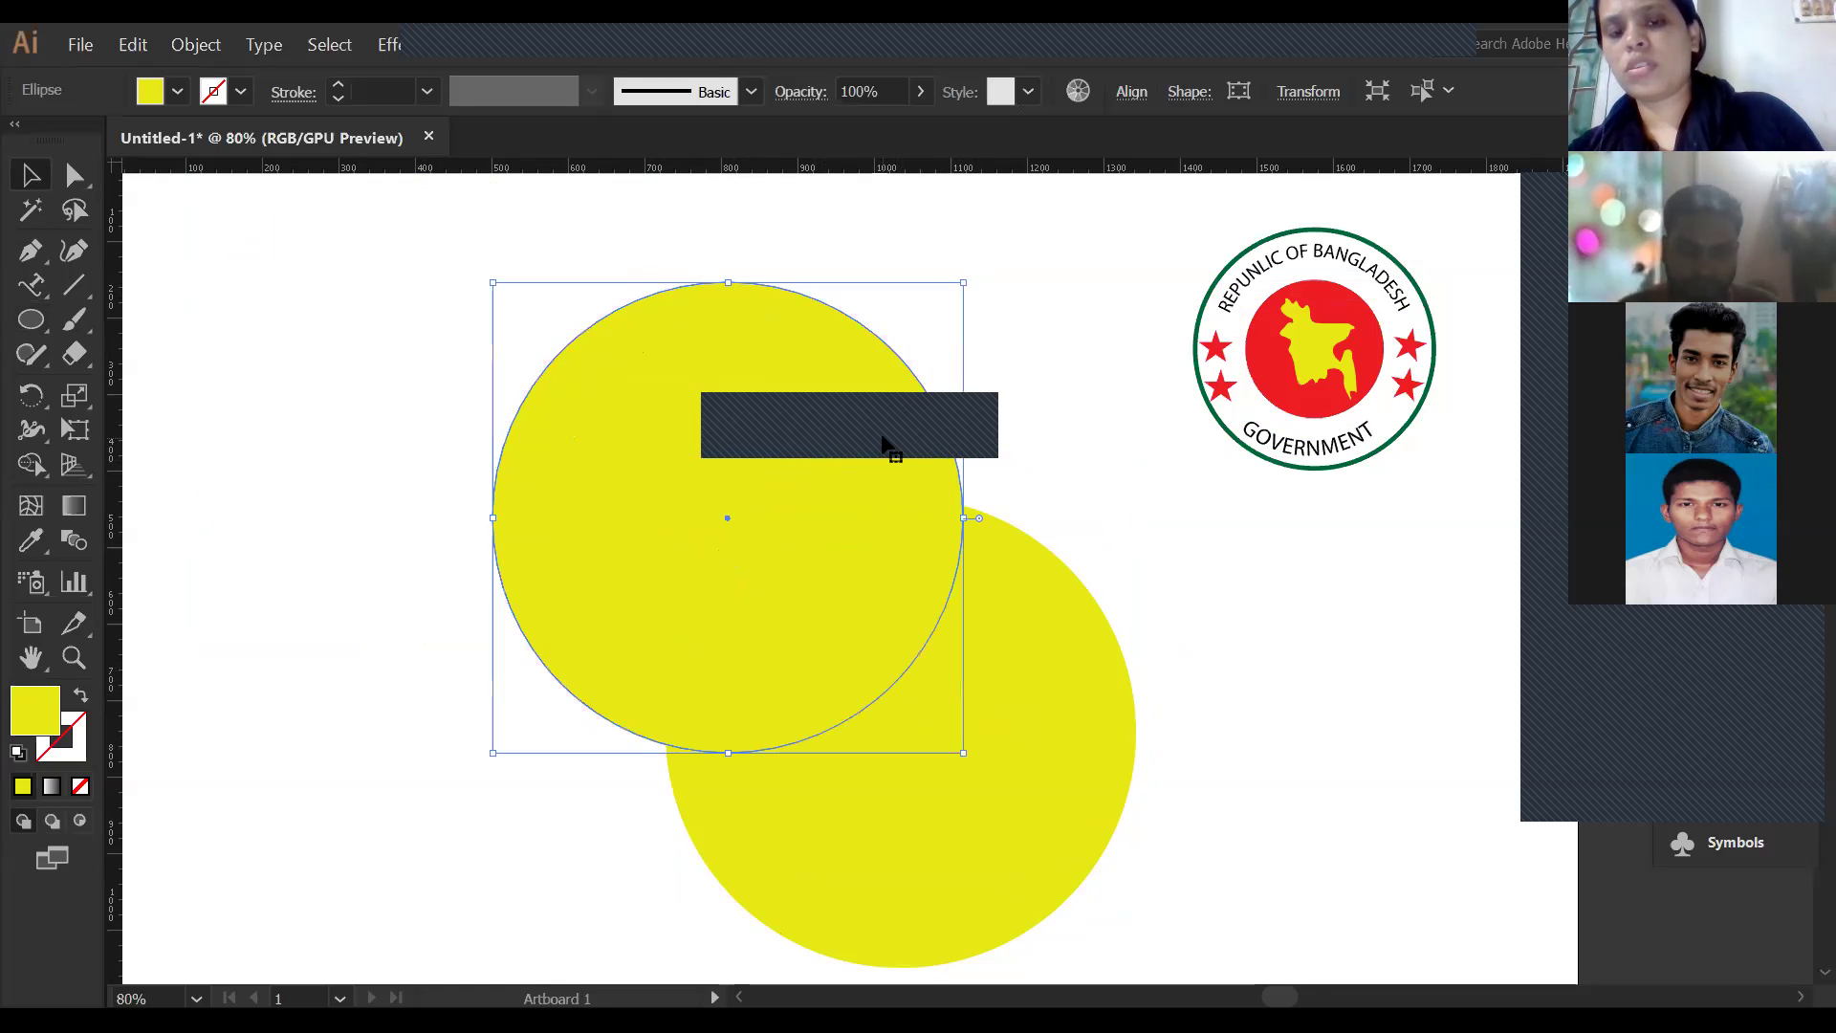
{"action": "key", "text": "ctrl+shift+a"}
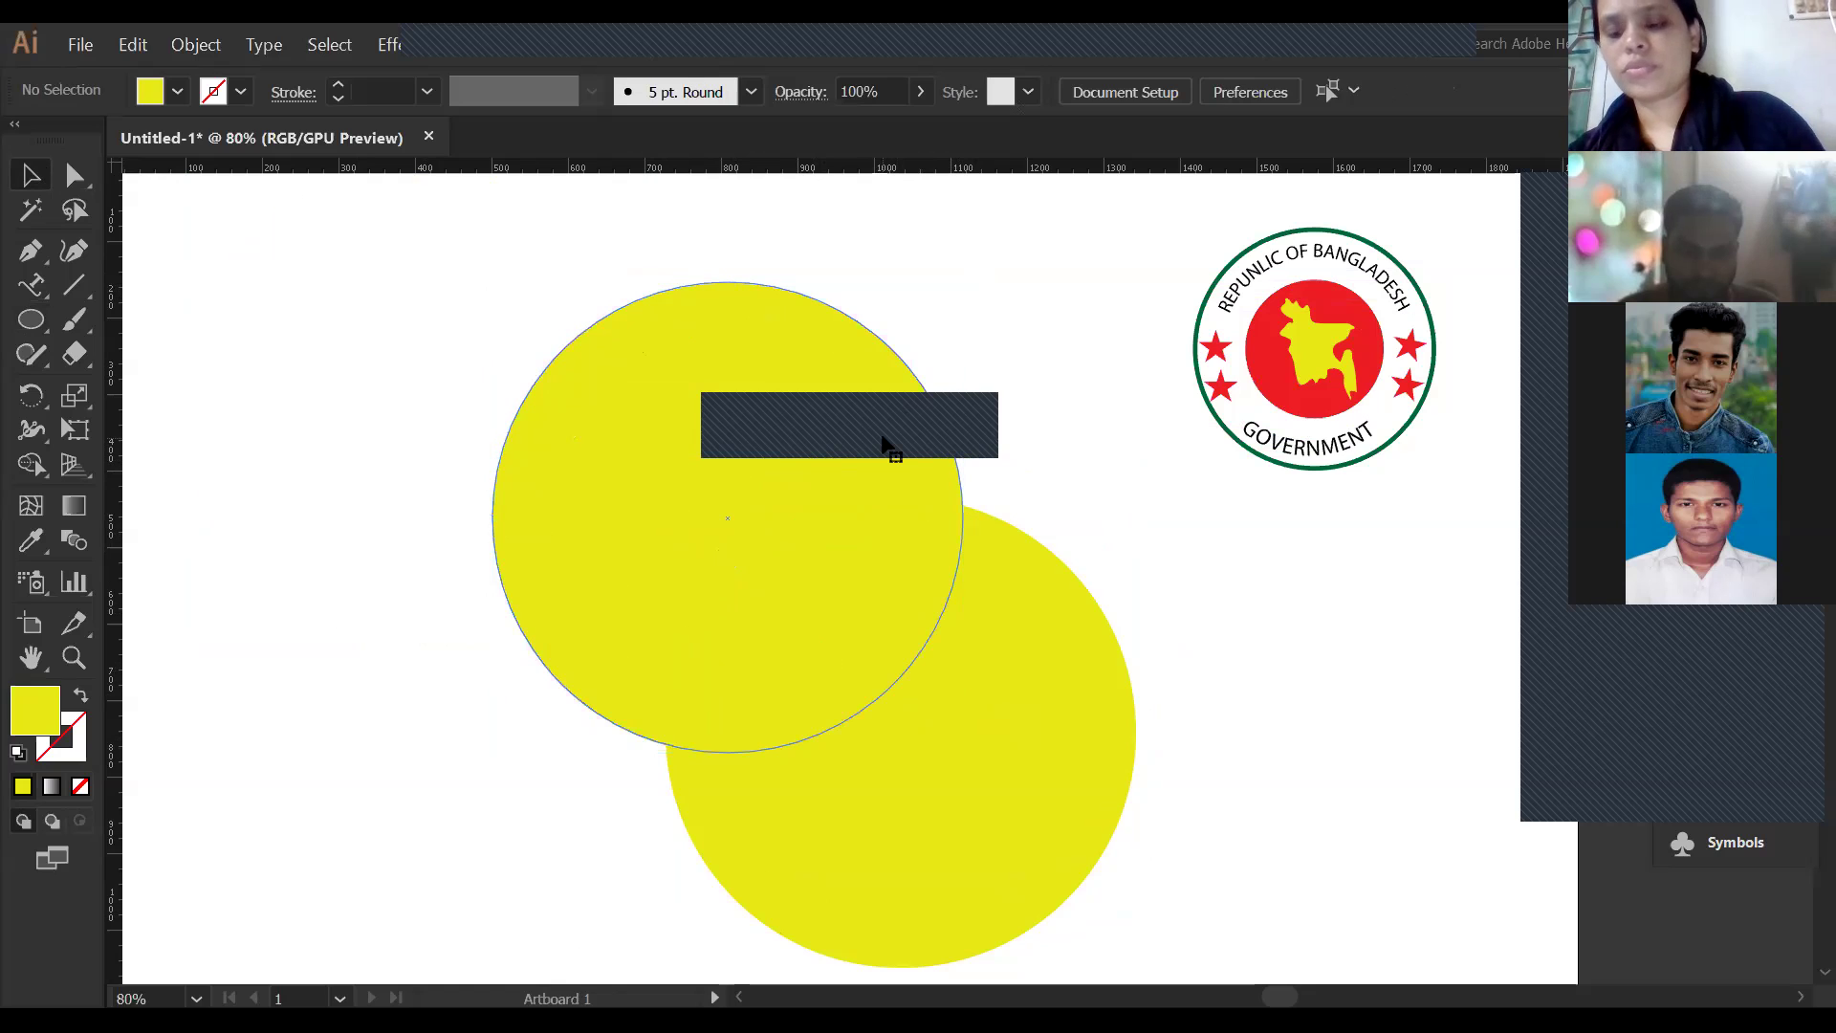
{"action": "left_click", "coordinate": [840, 419]}
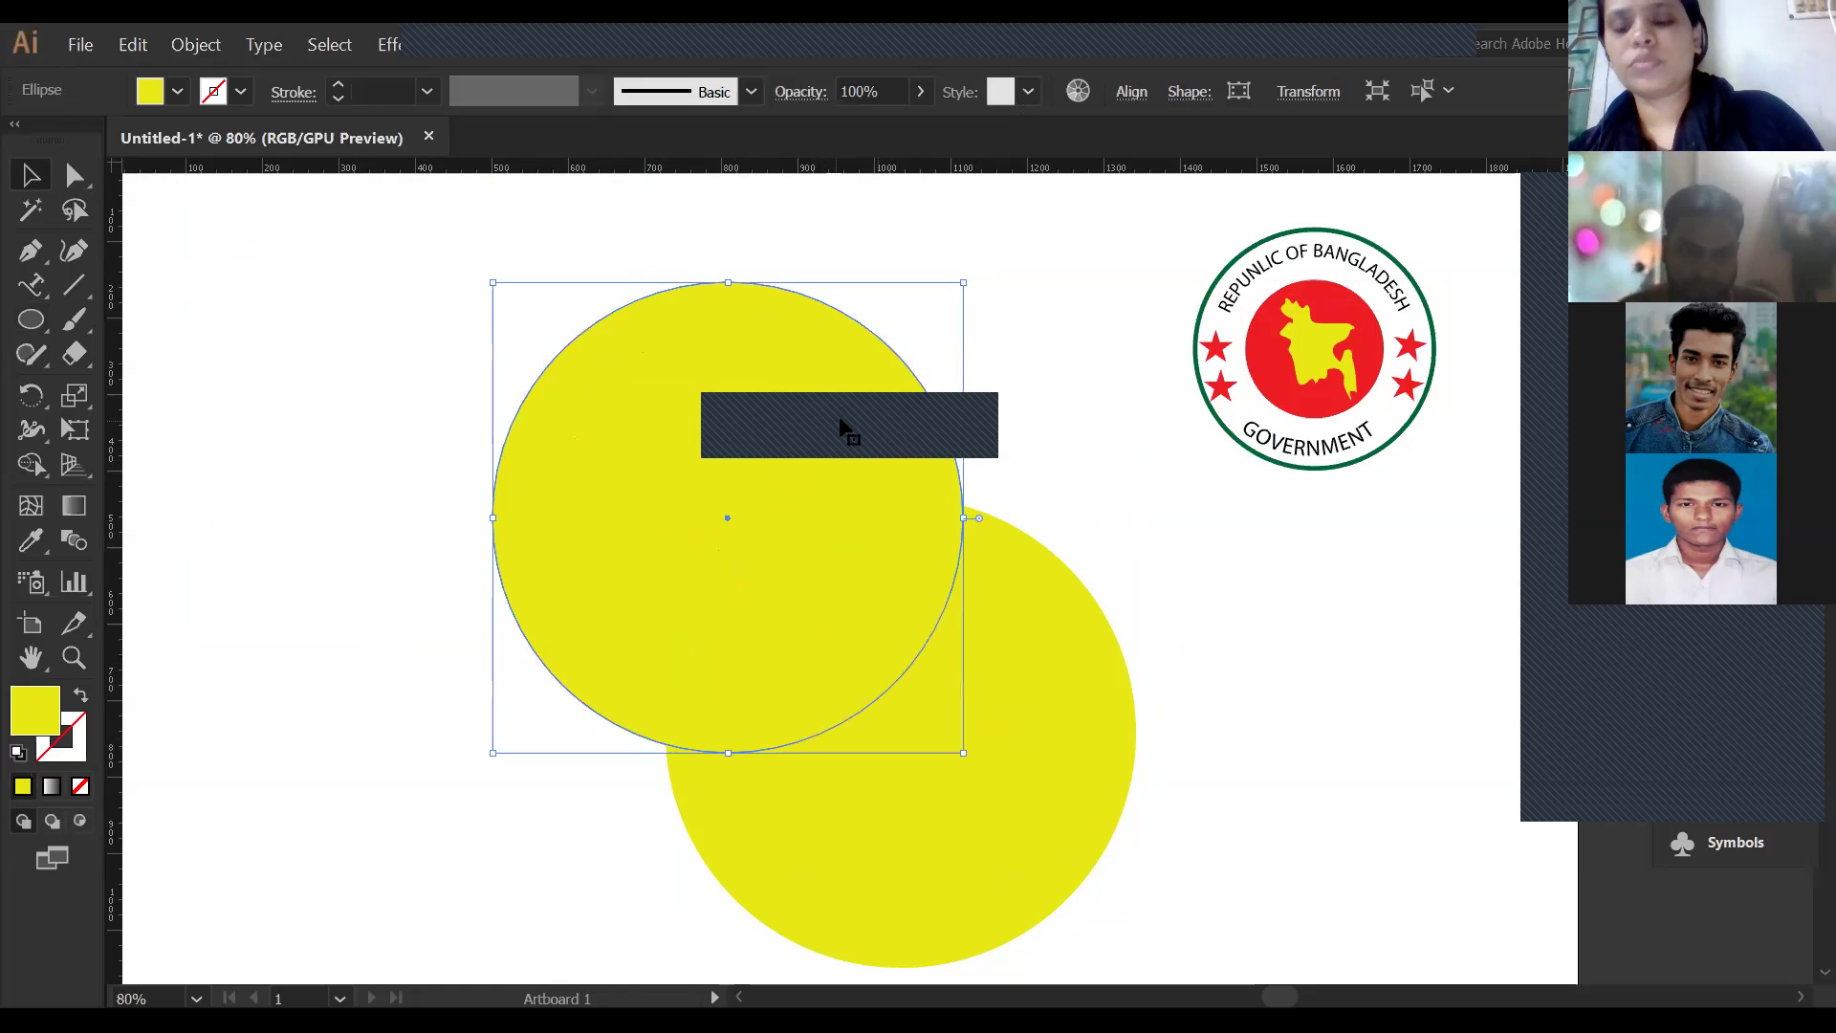
{"action": "key", "text": "Delete"}
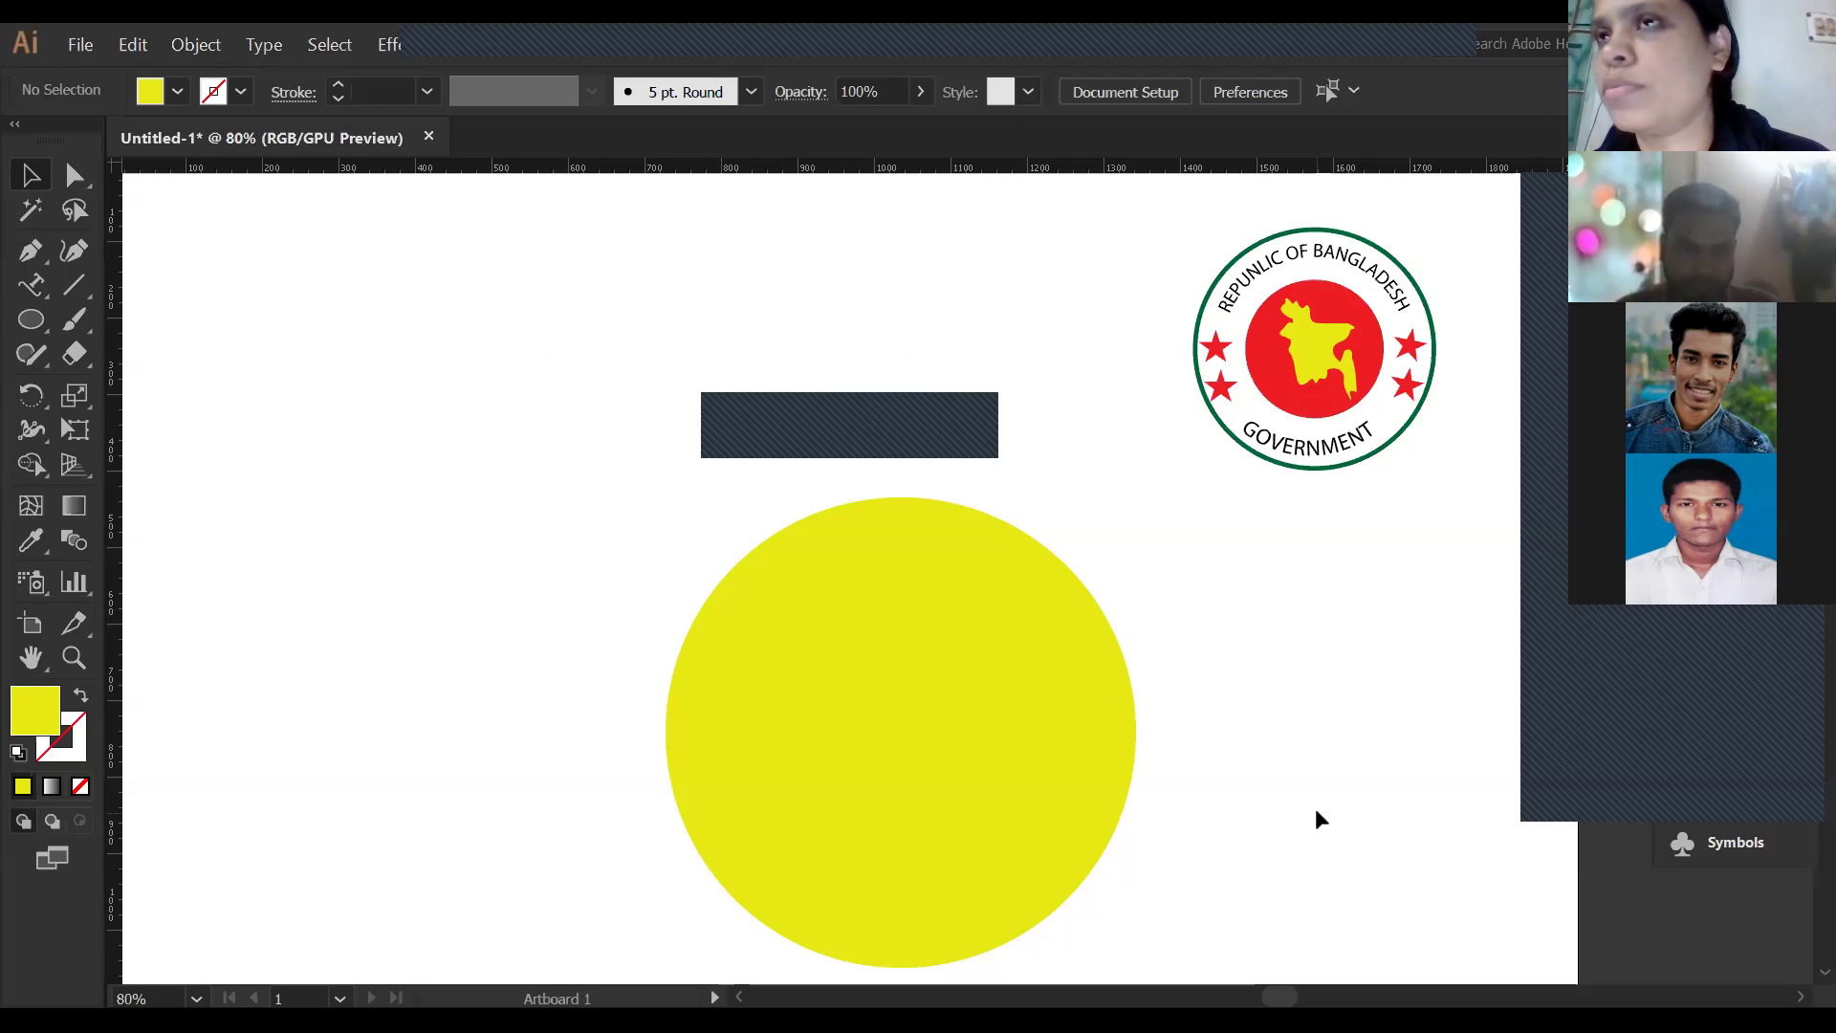
Delete the remaining yellow circle and draw a new large yellow circle in the lower middle of the artboard.
{"action": "left_click", "coordinate": [907, 689]}
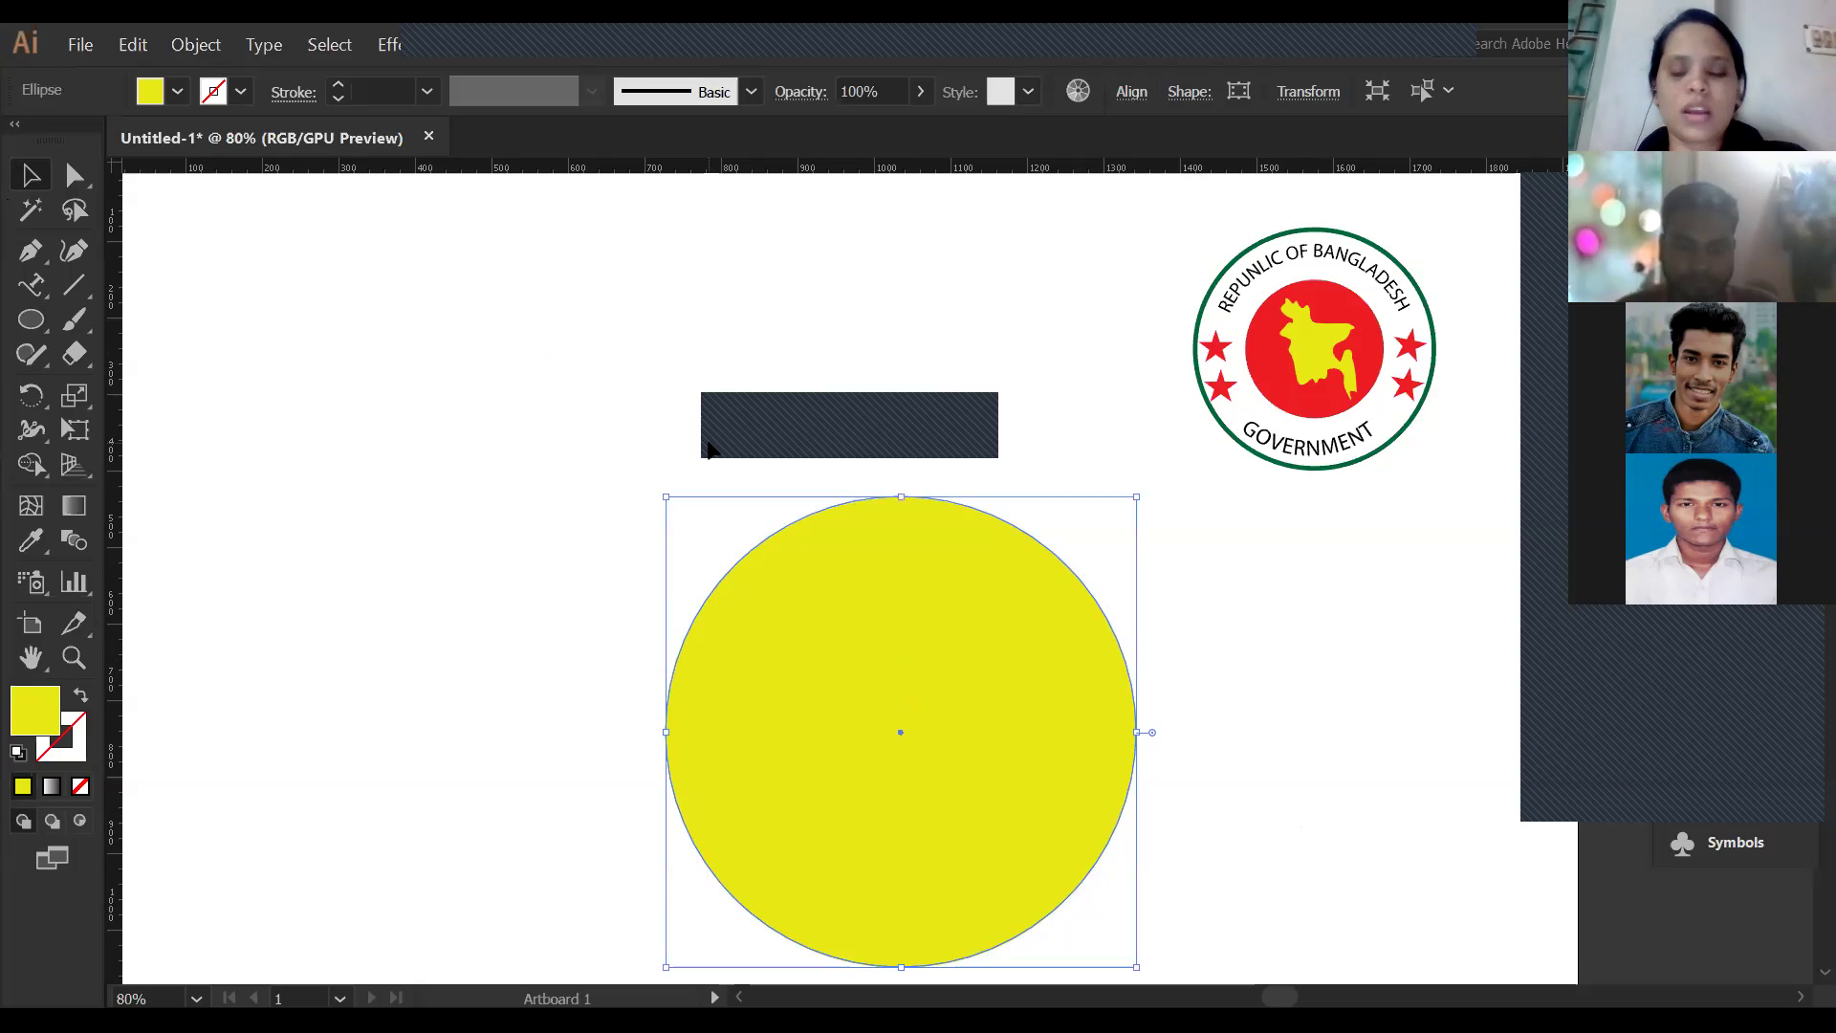
{"action": "key", "text": "Delete"}
{"action": "left_click", "coordinate": [51, 329]}
{"action": "left_click_drag", "start_coordinate": [938, 749], "coordinate": [1126, 750]}
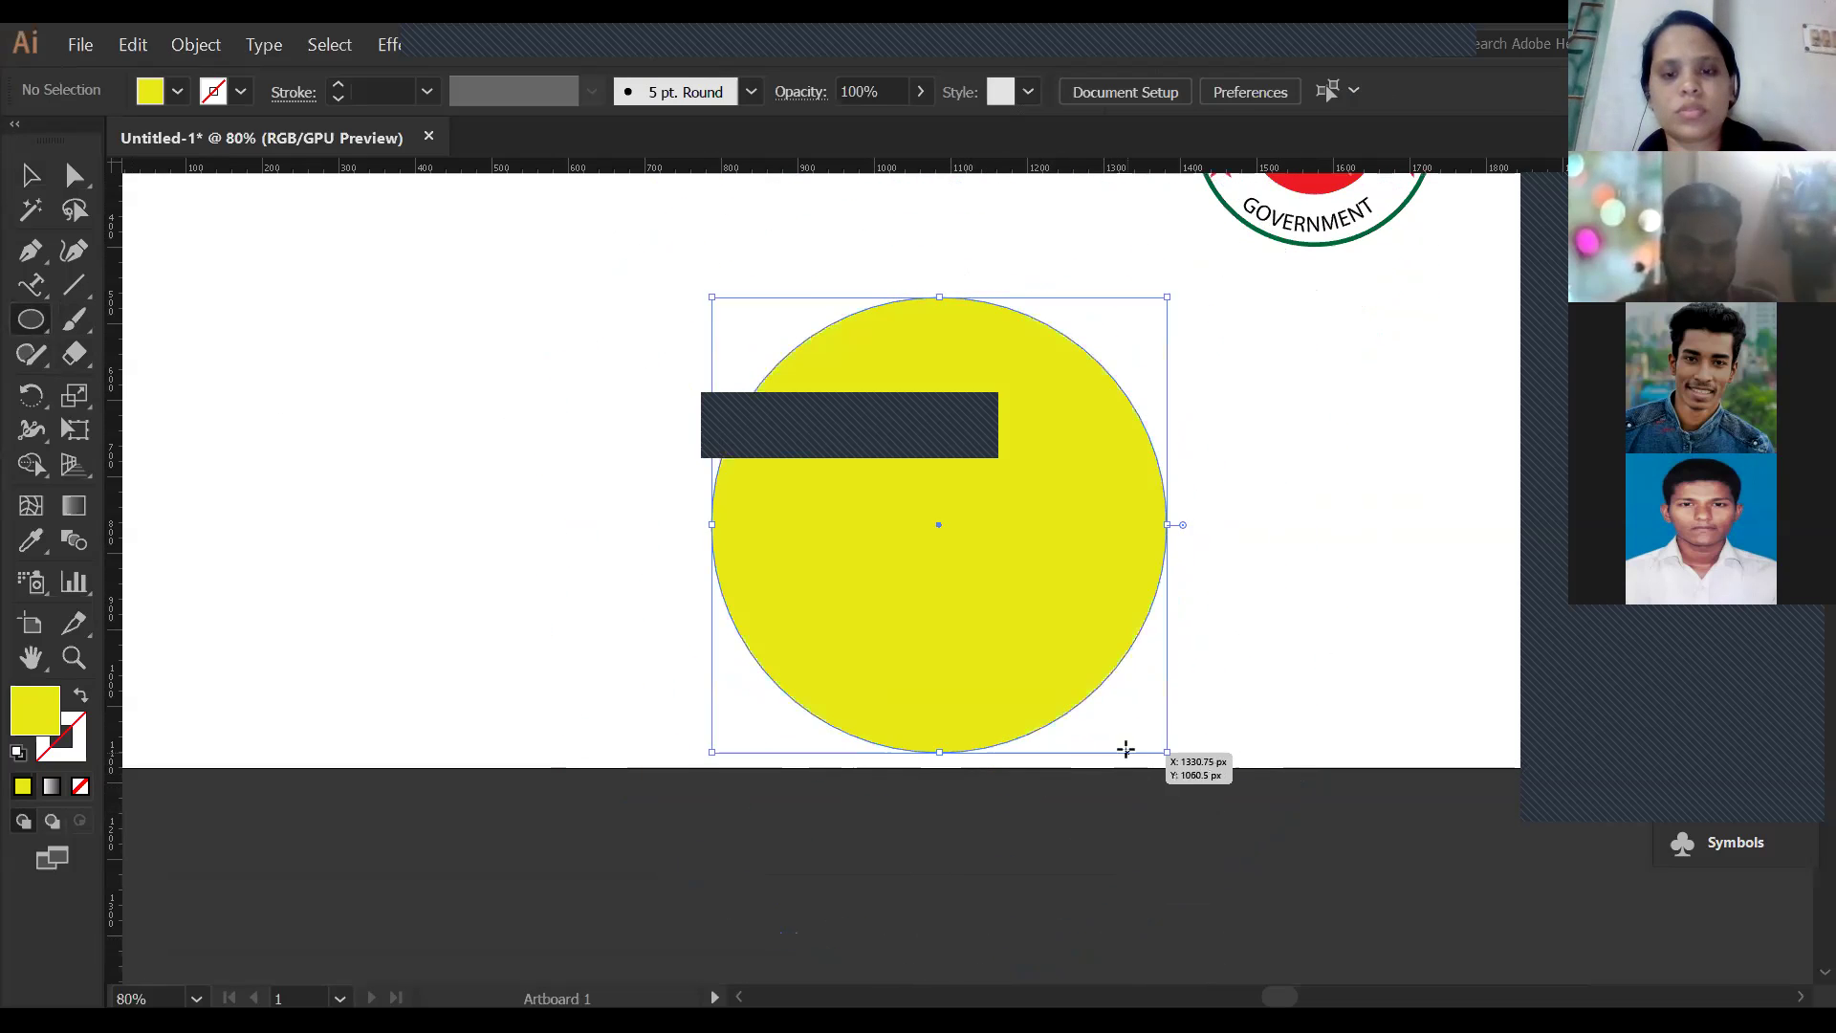
{"action": "scroll", "coordinate": [1148, 636], "scroll_direction": "up", "scroll_amount": 5}
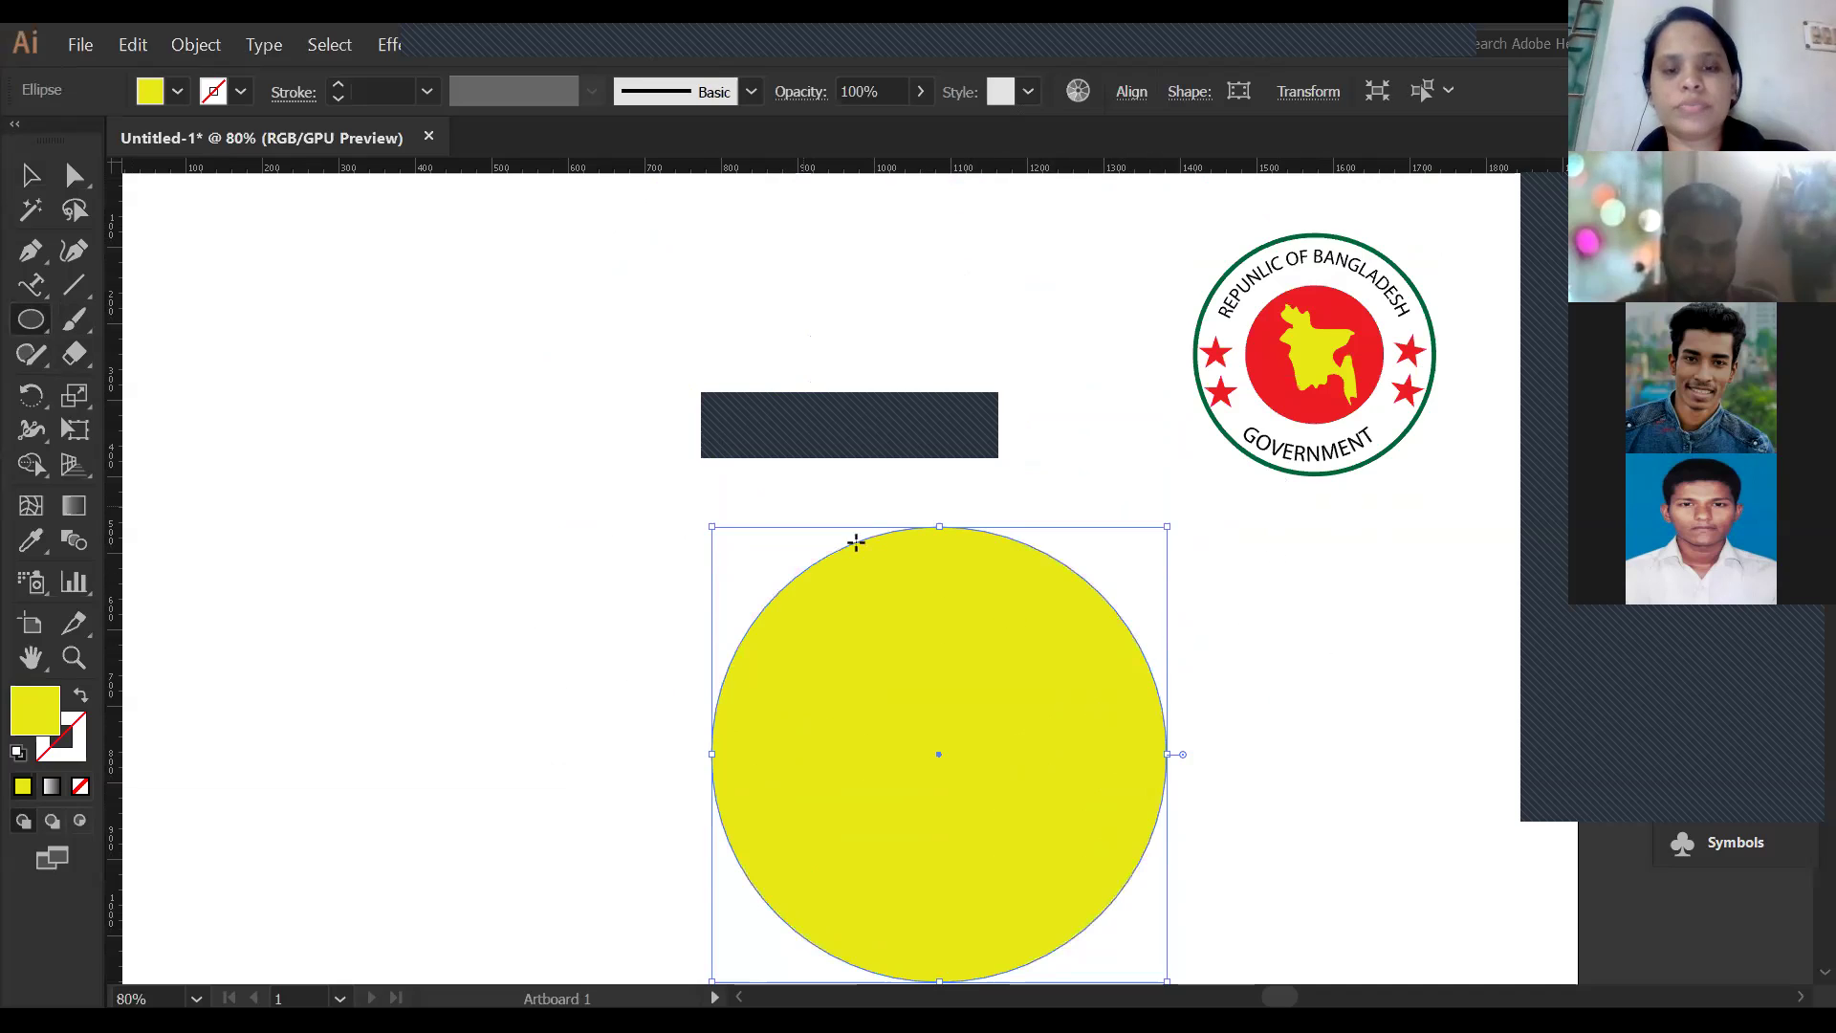
{"action": "scroll", "coordinate": [856, 545], "scroll_direction": "down", "scroll_amount": 1}
{"action": "left_click_drag", "start_coordinate": [938, 658], "coordinate": [951, 607]}
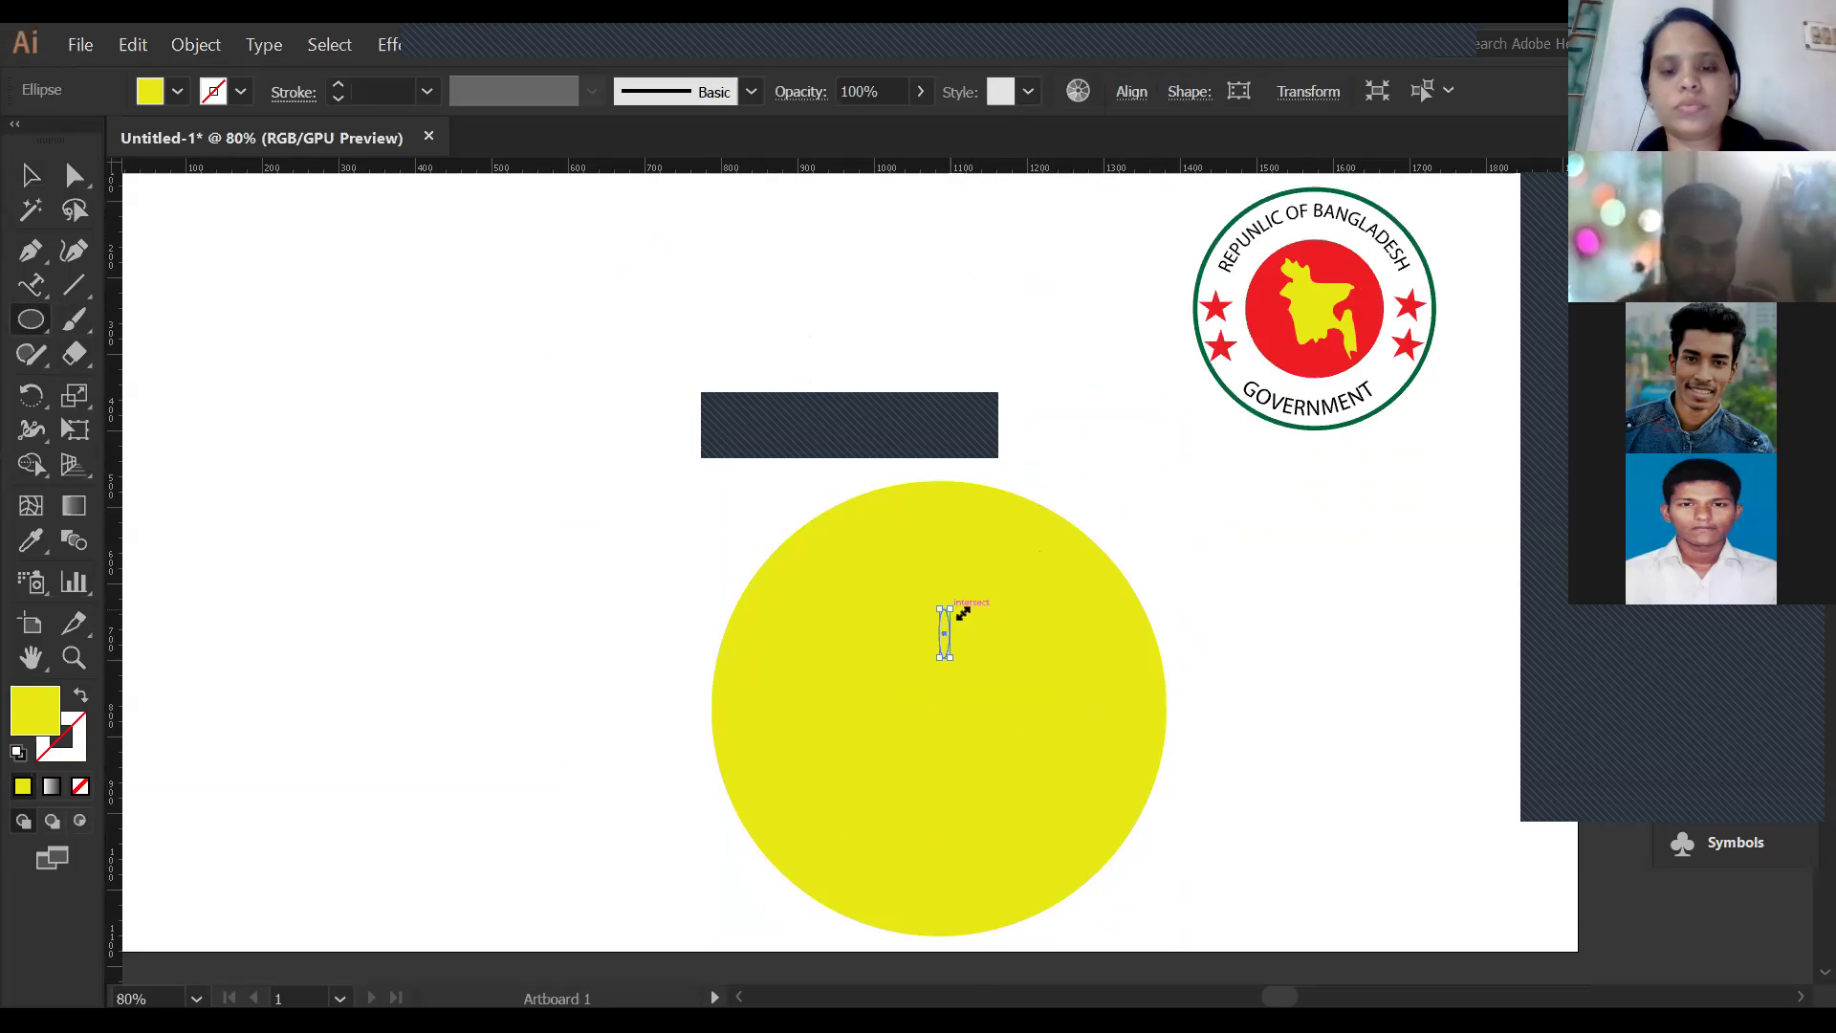
{"action": "key", "text": "Delete"}
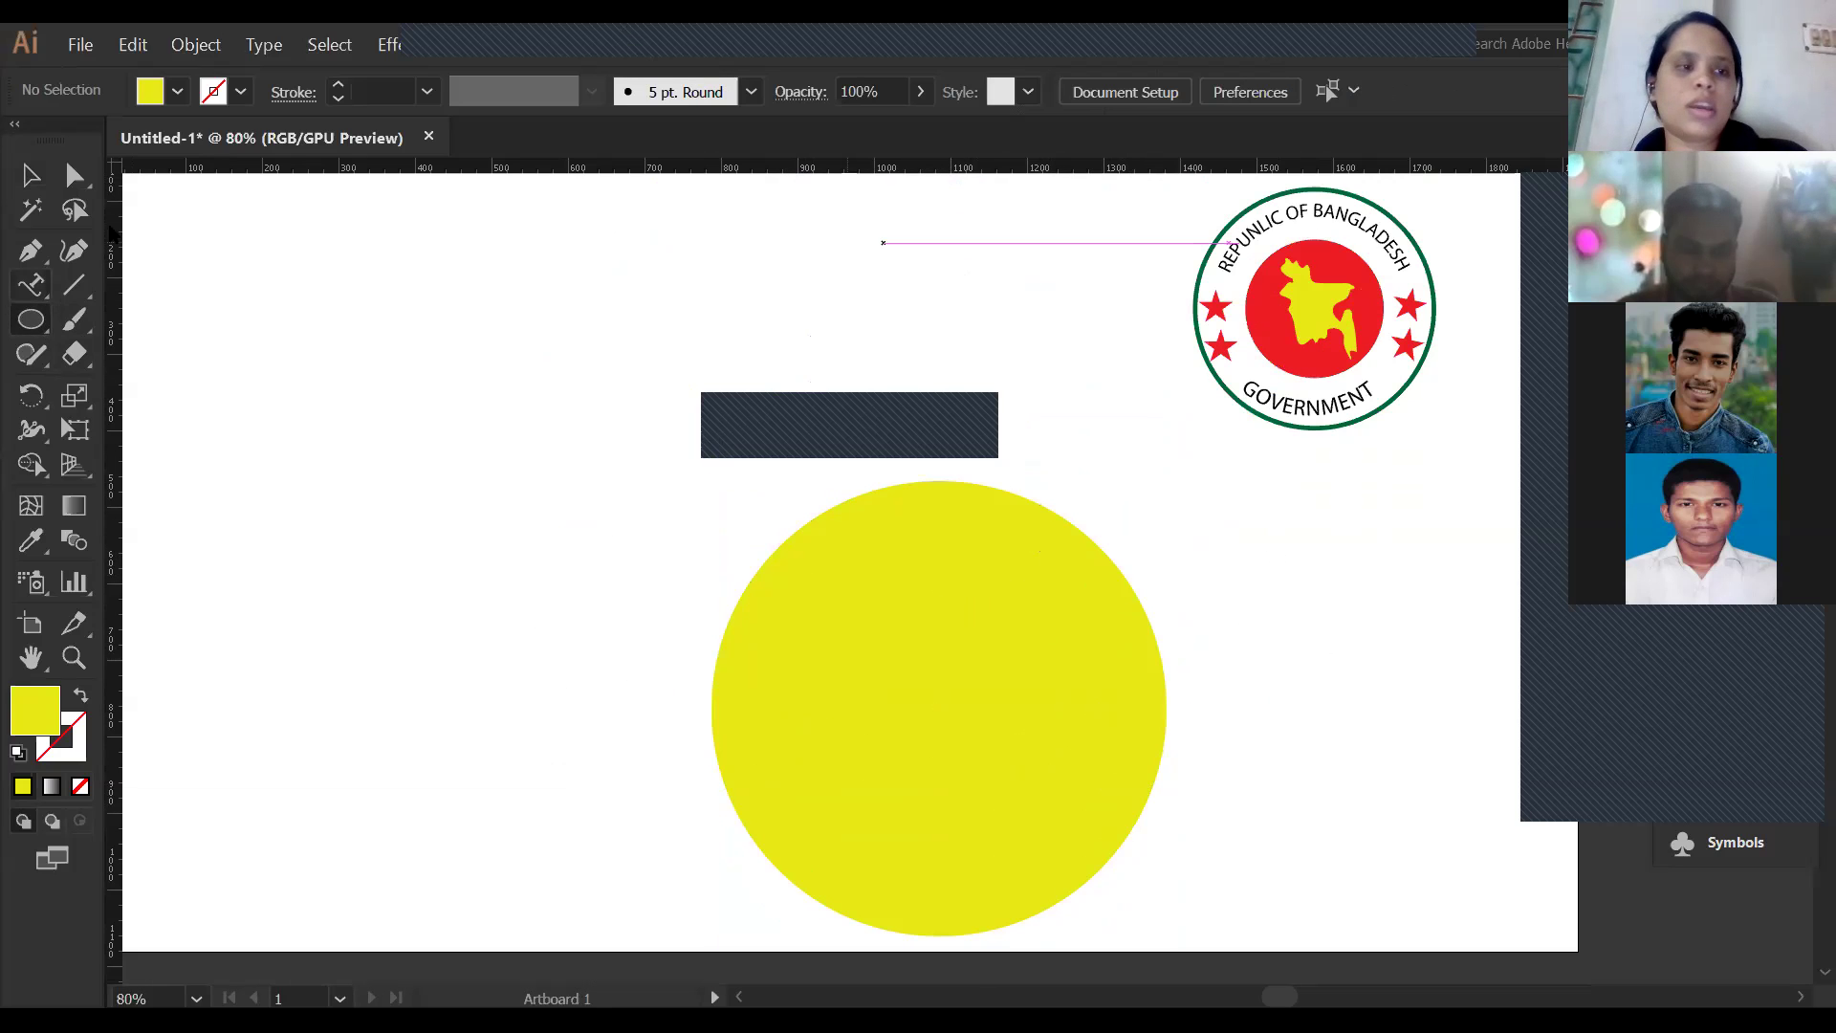
Move the large yellow circle slightly upward on the artboard and deselect it.
{"action": "left_click", "coordinate": [30, 175]}
{"action": "left_click_drag", "start_coordinate": [982, 698], "coordinate": [995, 646]}
{"action": "left_click", "coordinate": [1262, 650]}
{"action": "scroll", "coordinate": [1195, 618], "scroll_direction": "up", "scroll_amount": 2}
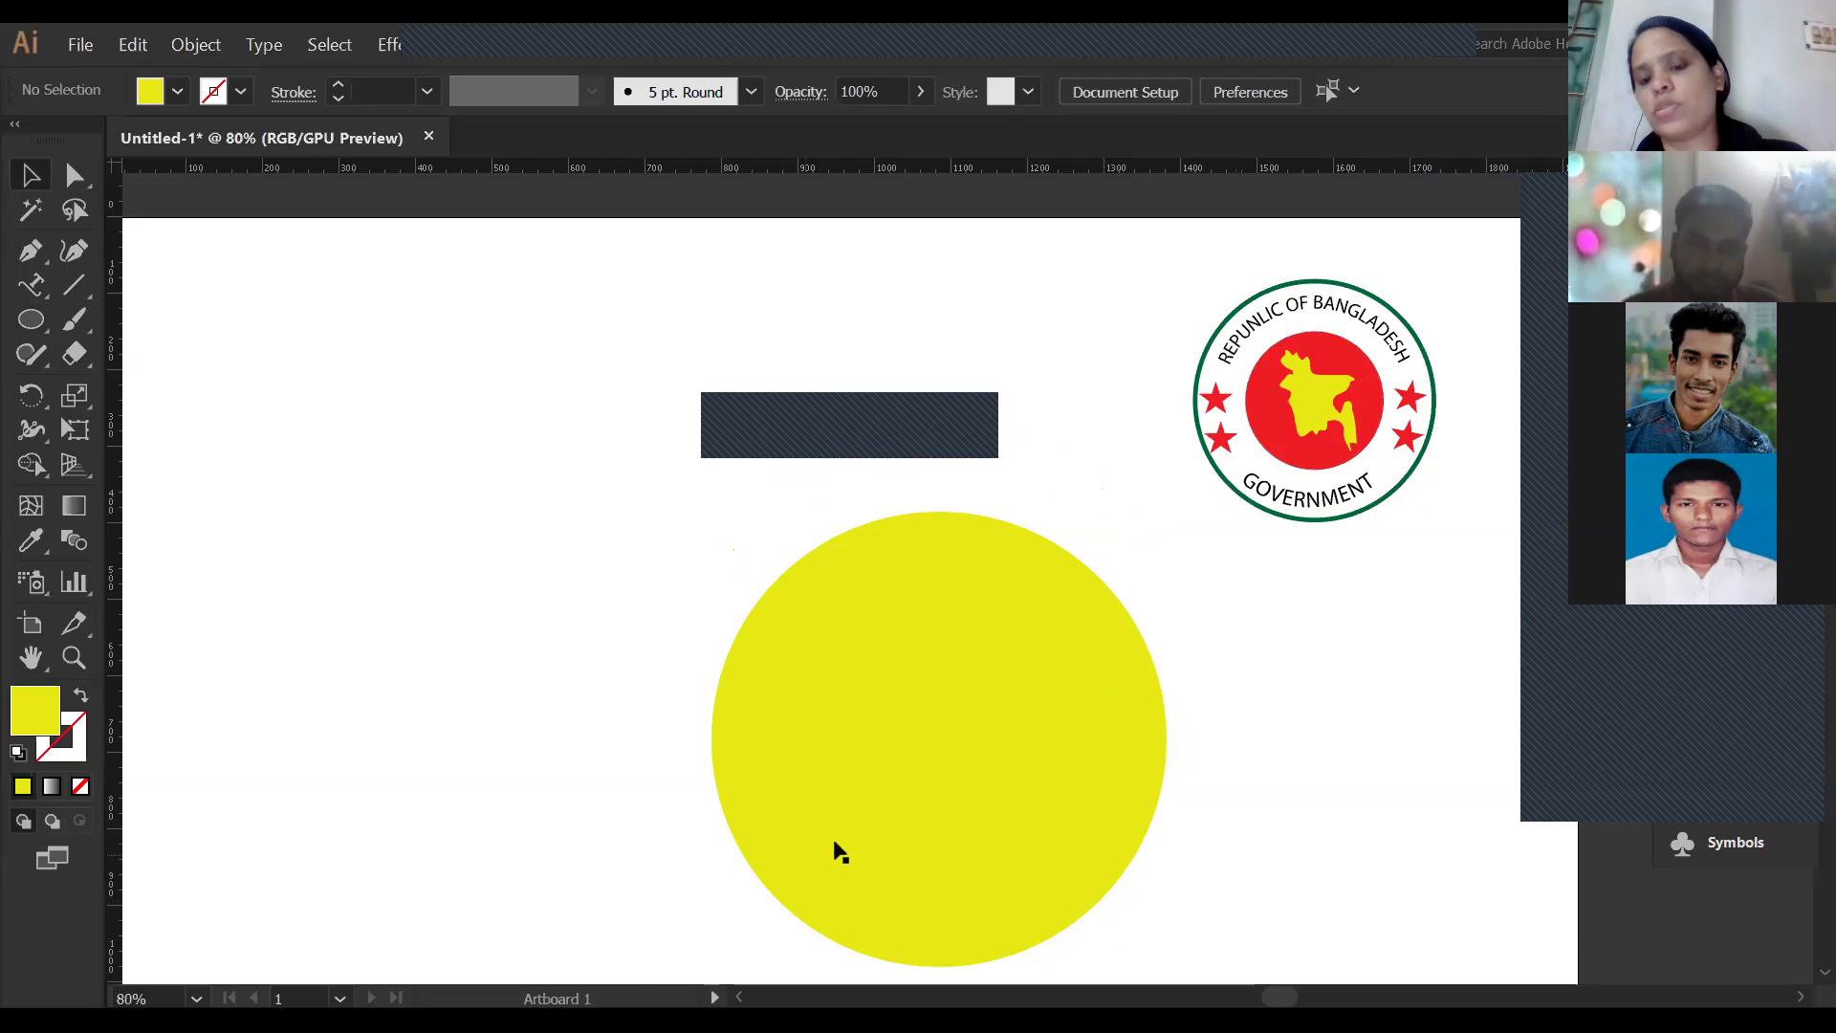
{"action": "left_click_drag", "start_coordinate": [914, 848], "coordinate": [917, 822]}
{"action": "left_click", "coordinate": [1325, 807]}
Select the large yellow circle and copy it to the clipboard.
{"action": "left_click", "coordinate": [994, 784]}
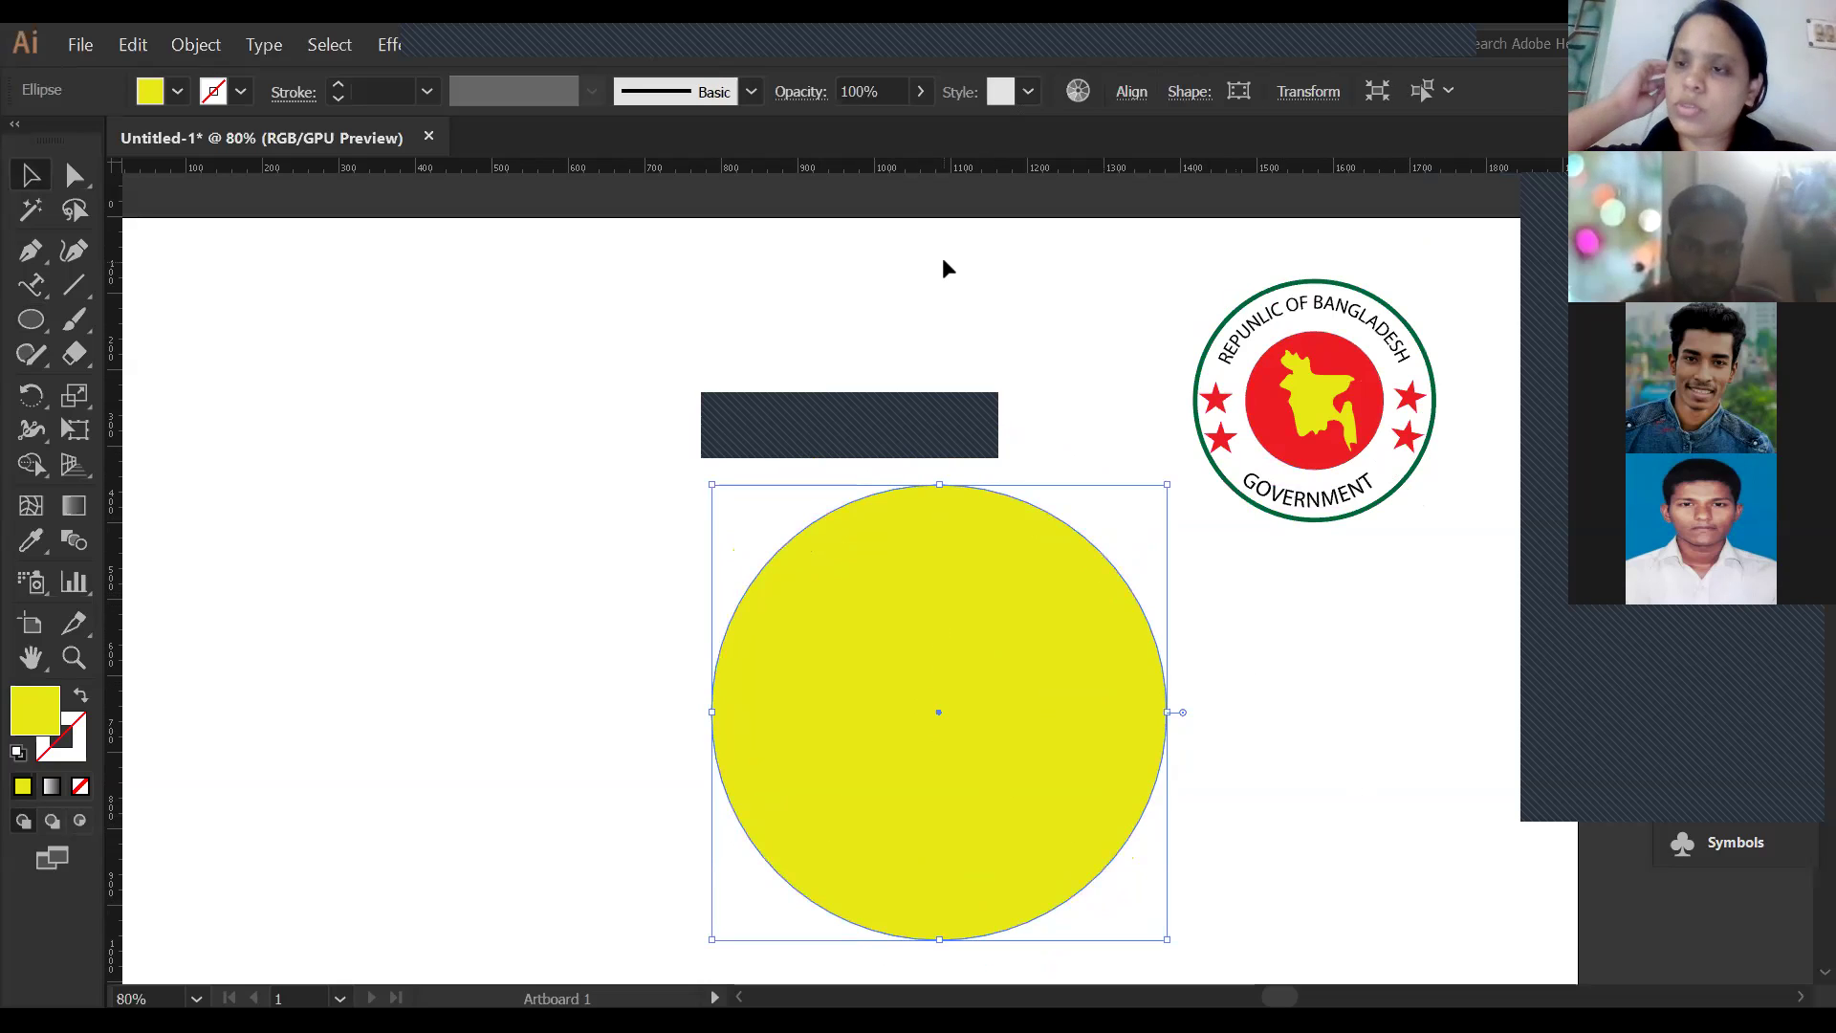
{"action": "left_click", "coordinate": [909, 480]}
{"action": "left_click", "coordinate": [828, 576]}
{"action": "key", "text": "ctrl+c"}
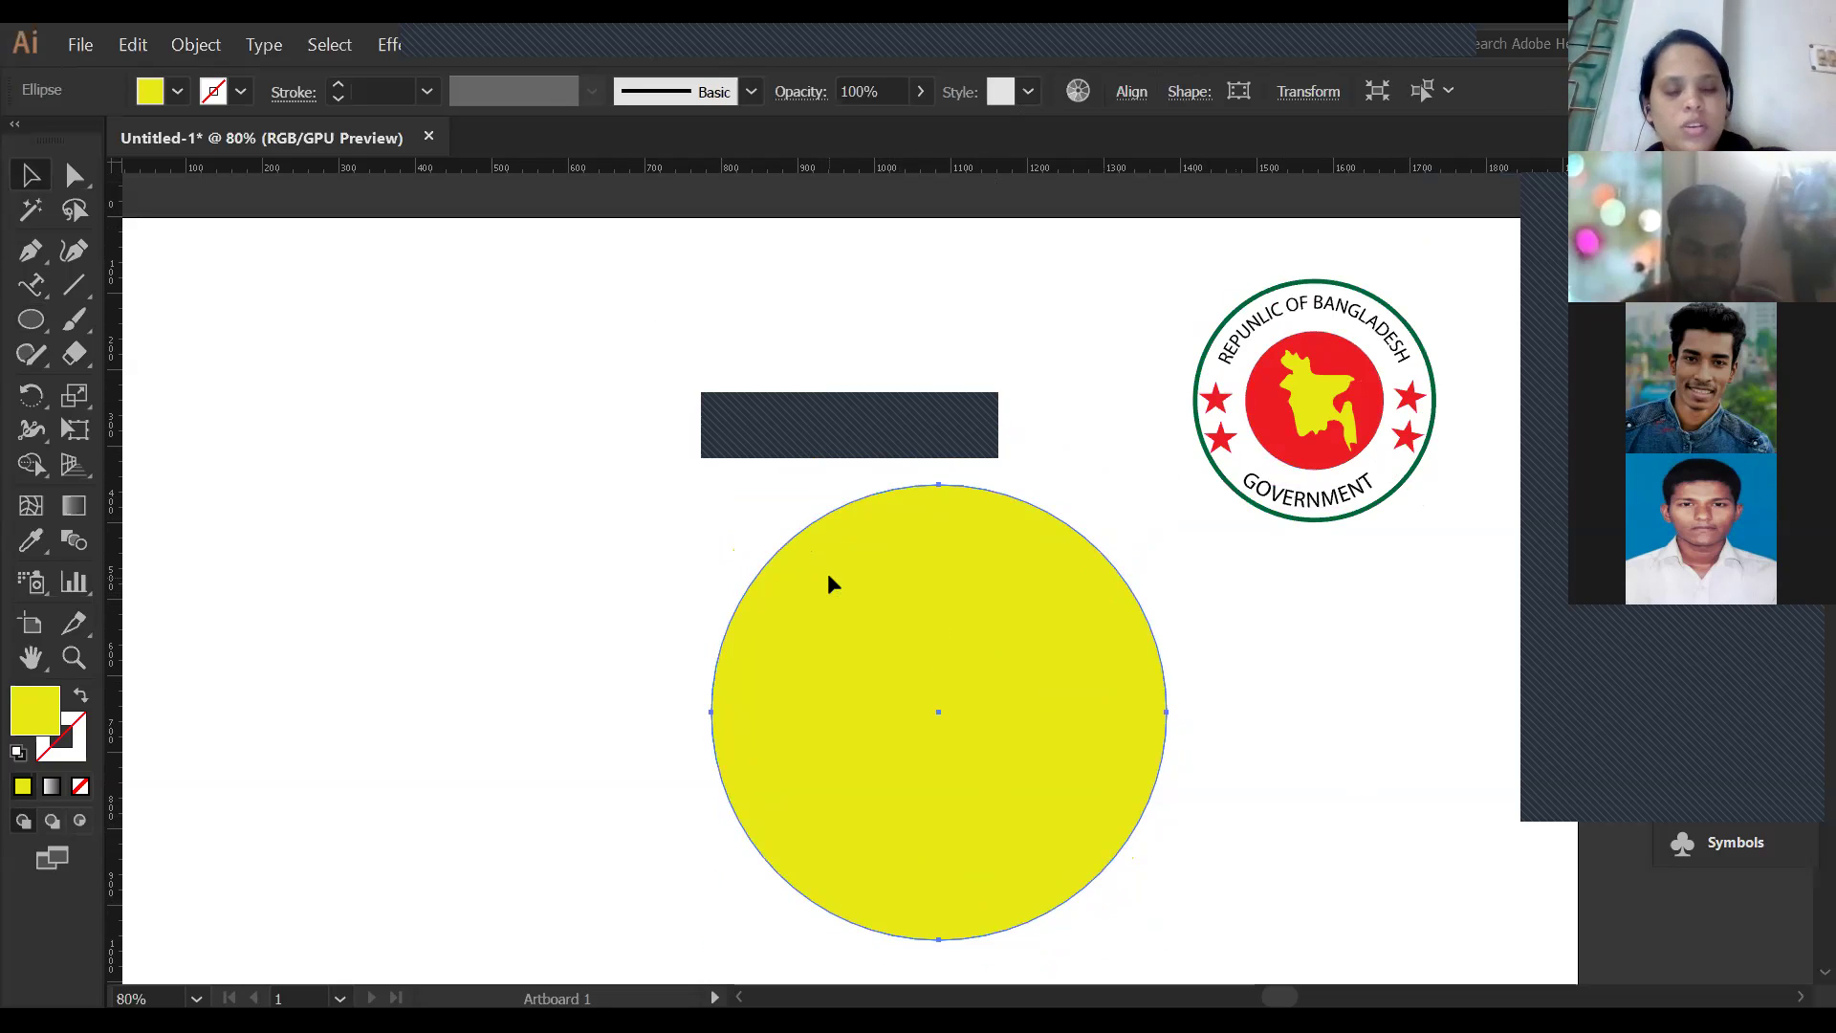
Shrink the copy of the large yellow circle about its centre to a concentric circle less than half the original diameter.
{"action": "left_click", "coordinate": [830, 575]}
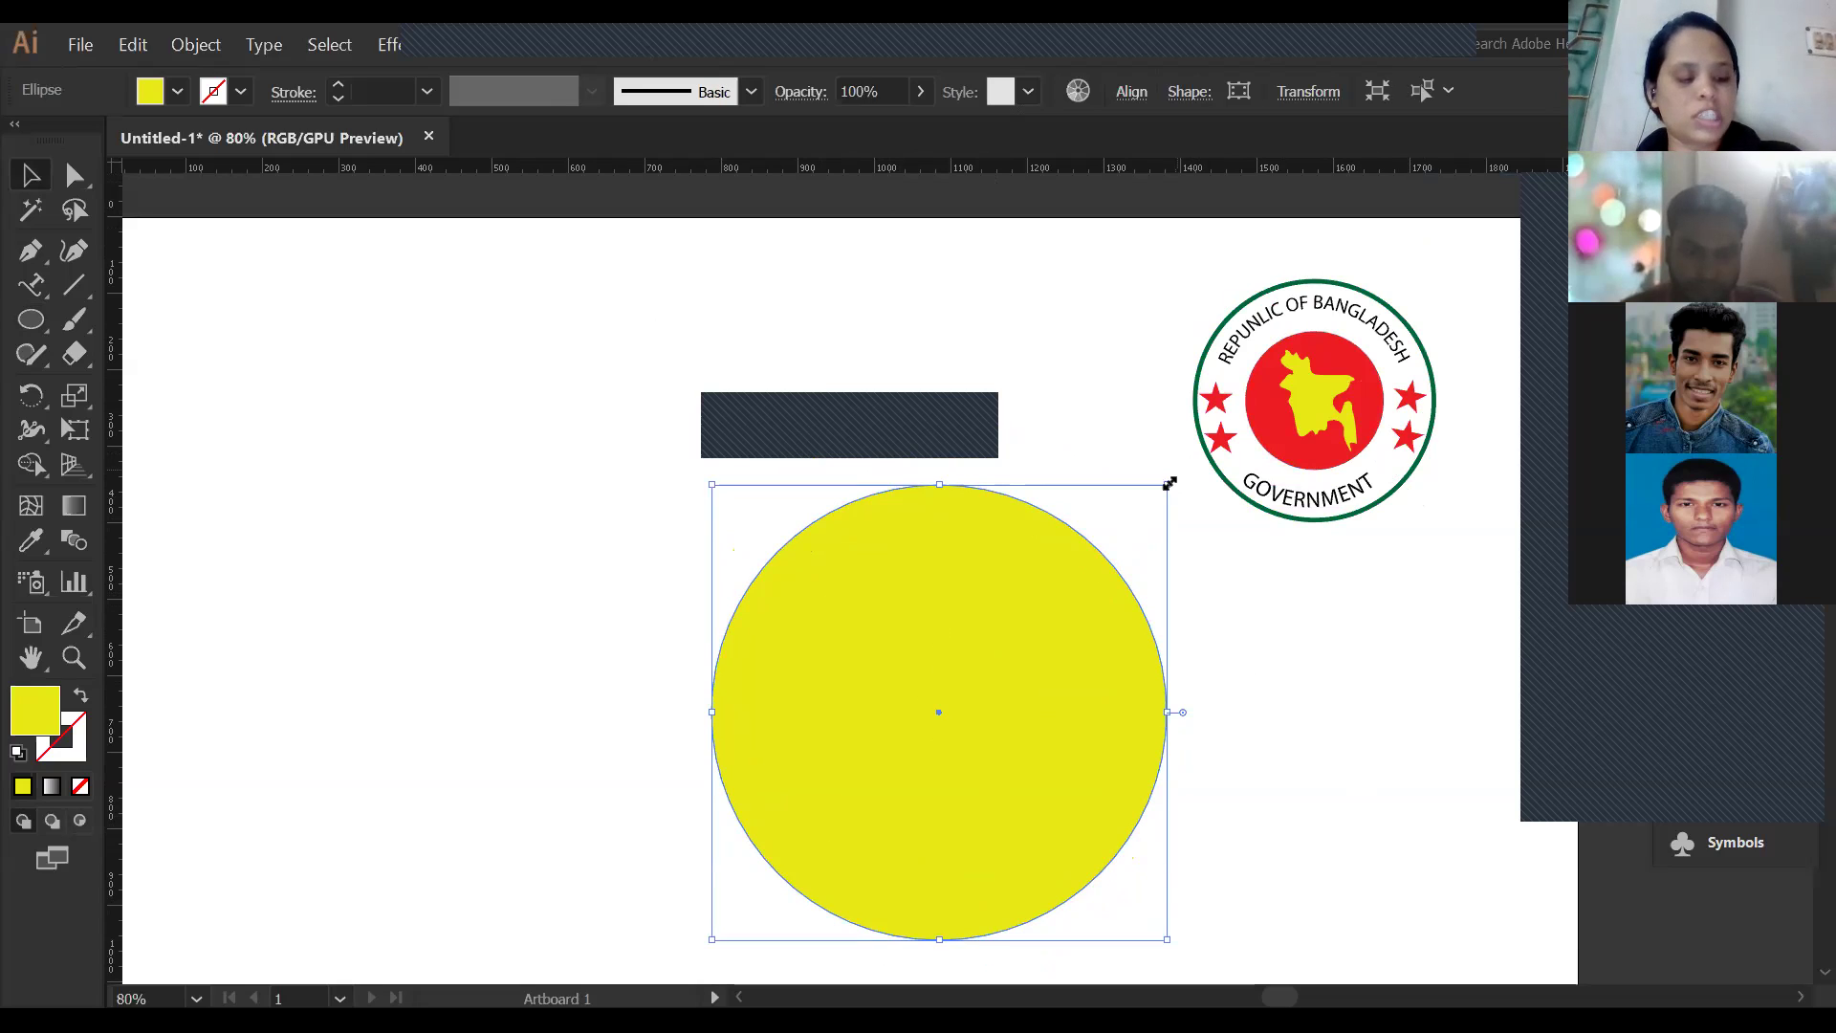
{"action": "left_click_drag", "start_coordinate": [1169, 483], "coordinate": [1099, 615]}
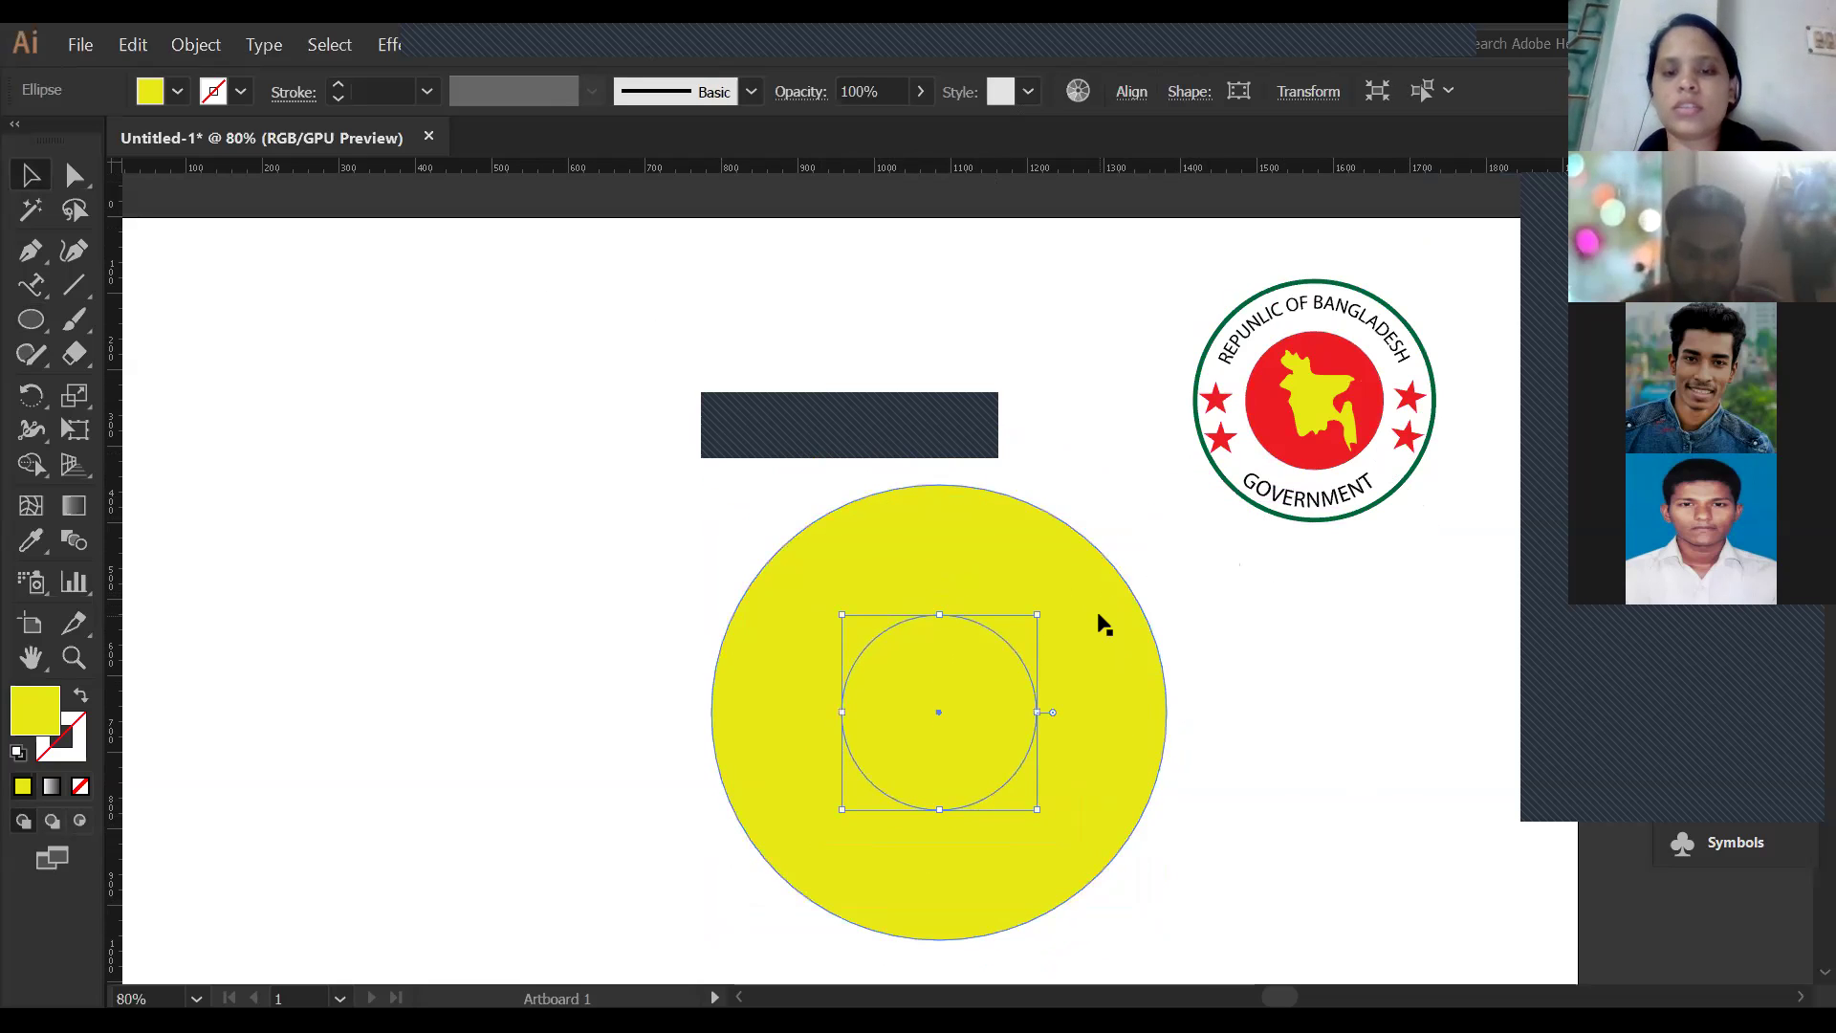
{"action": "left_click", "coordinate": [1250, 609]}
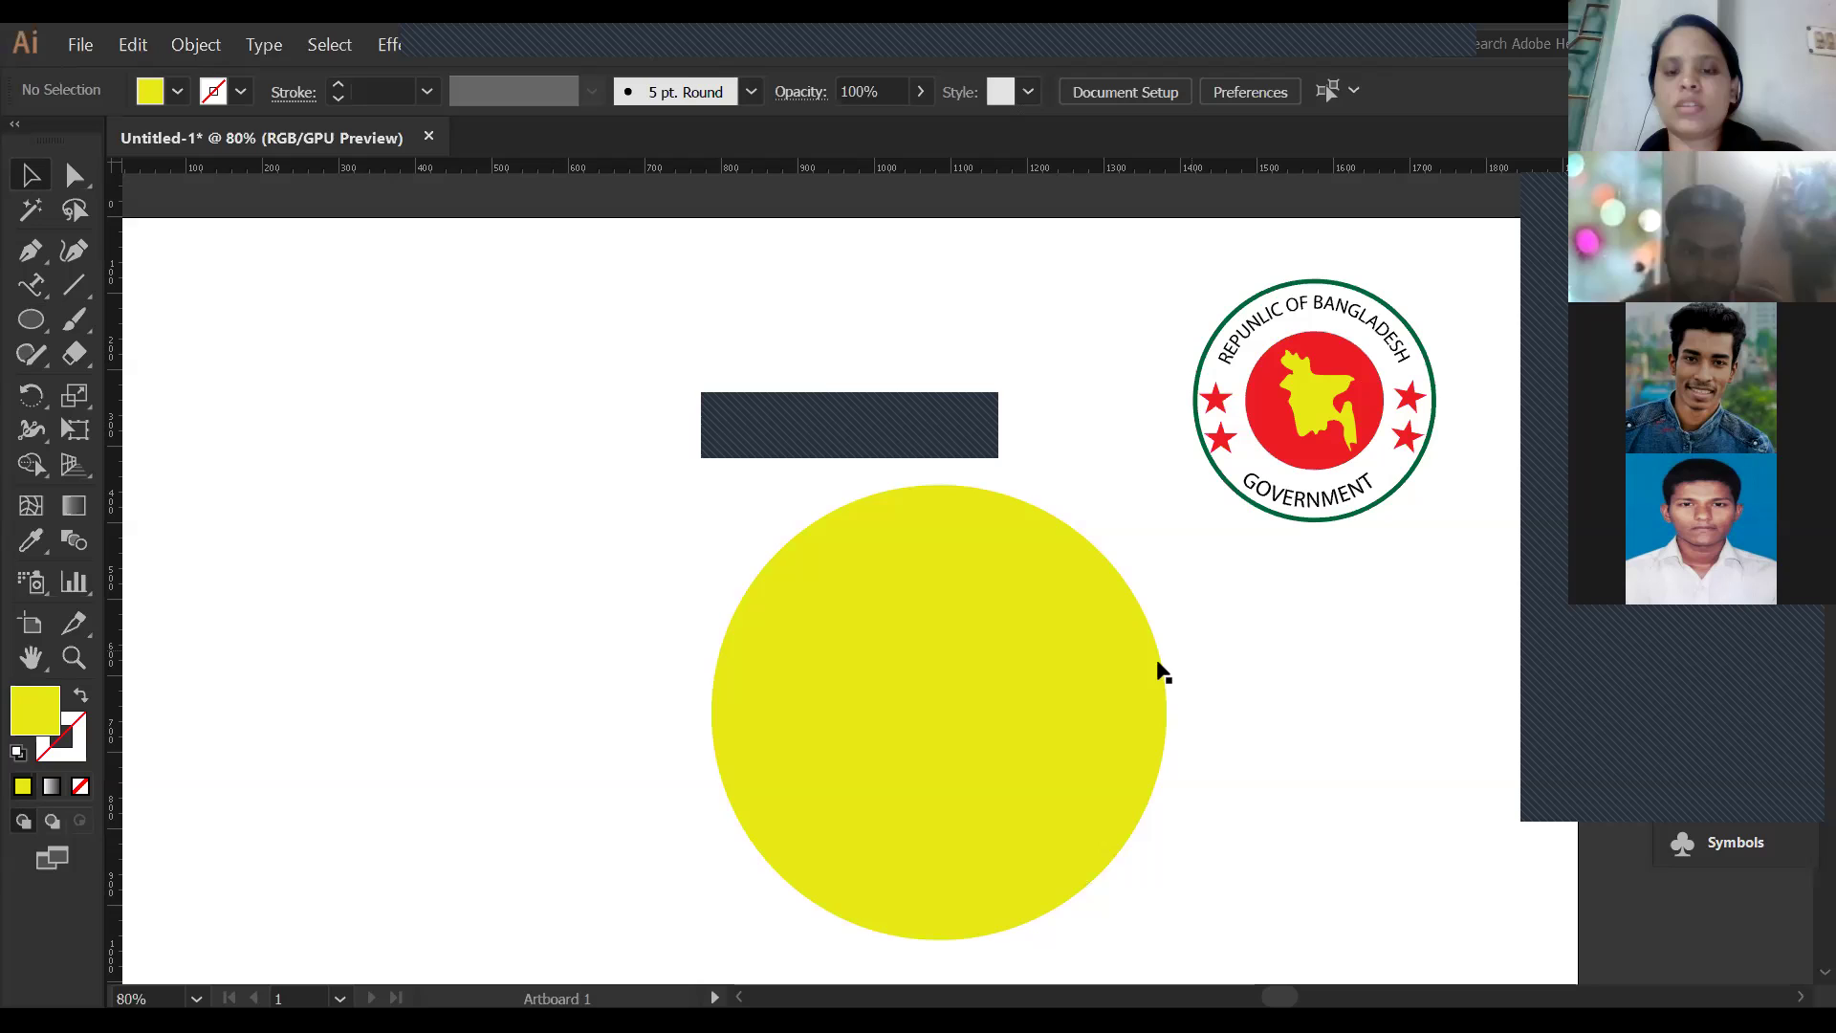
Fill the small inner circle with red and deselect it.
{"action": "left_click", "coordinate": [998, 669]}
{"action": "left_click", "coordinate": [1345, 644]}
{"action": "left_click", "coordinate": [1098, 647]}
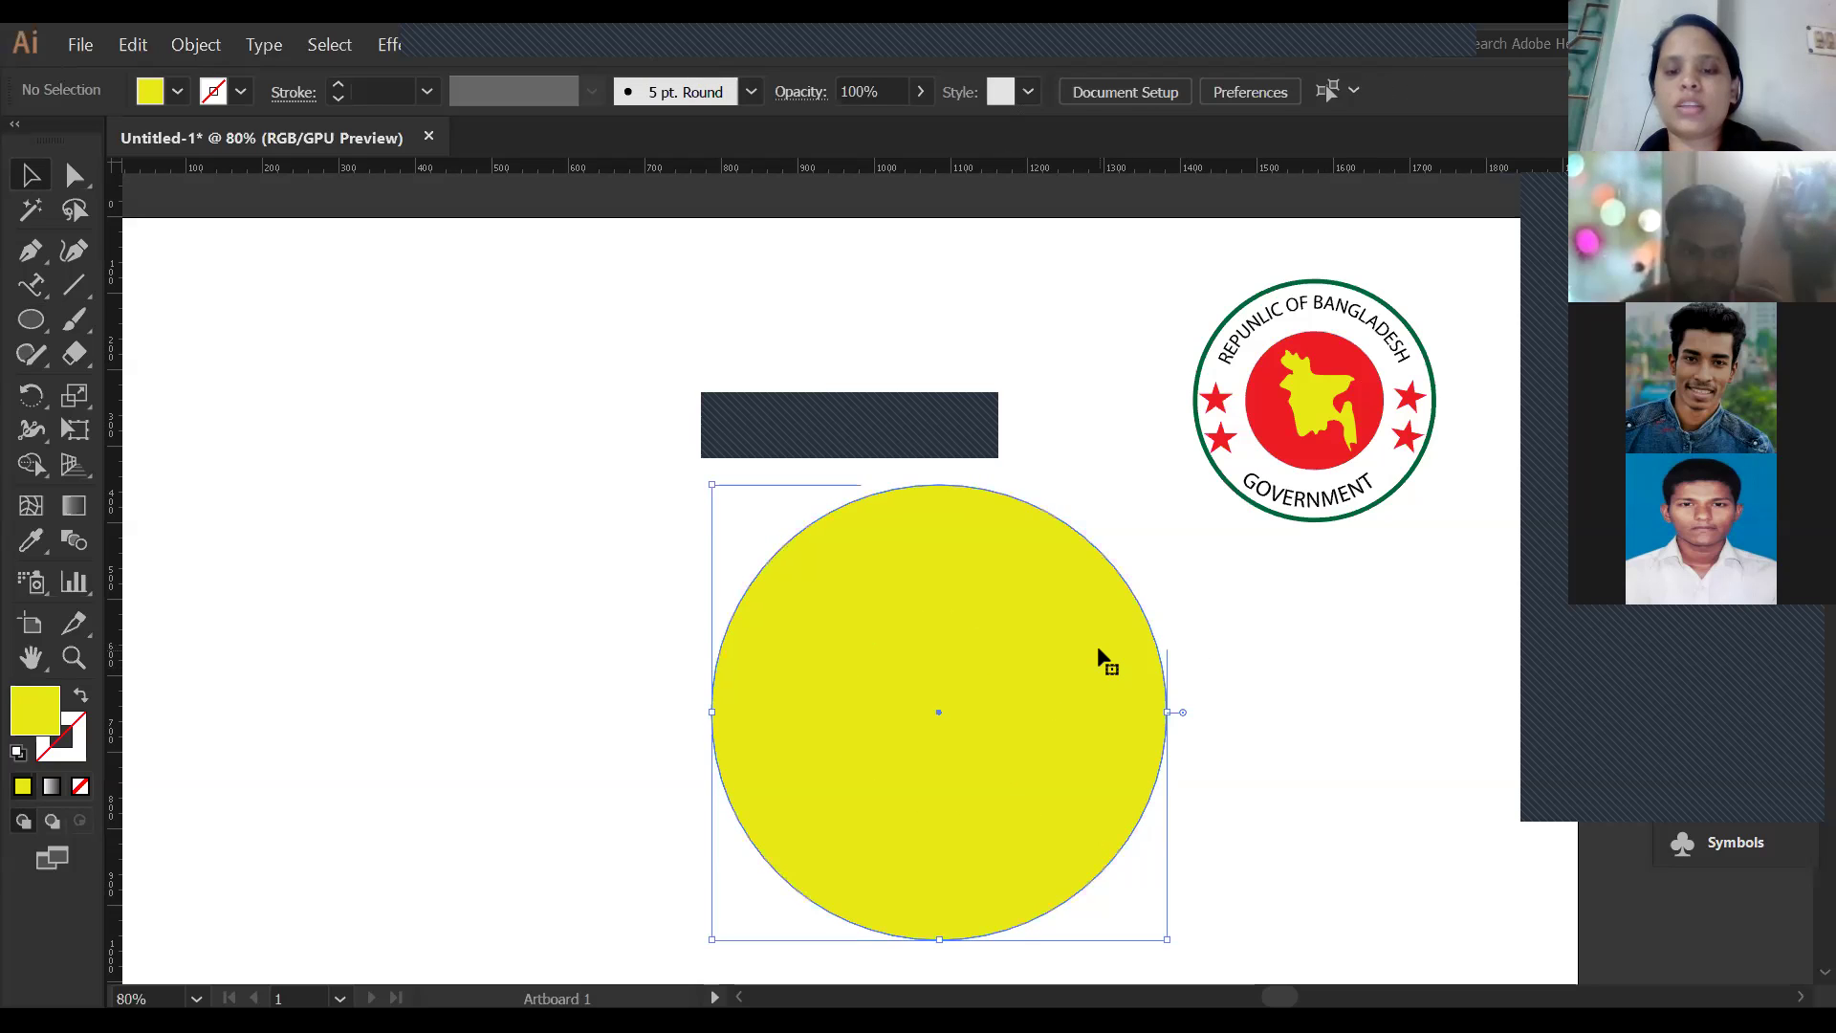
{"action": "left_click", "coordinate": [1311, 667]}
{"action": "left_click", "coordinate": [988, 669]}
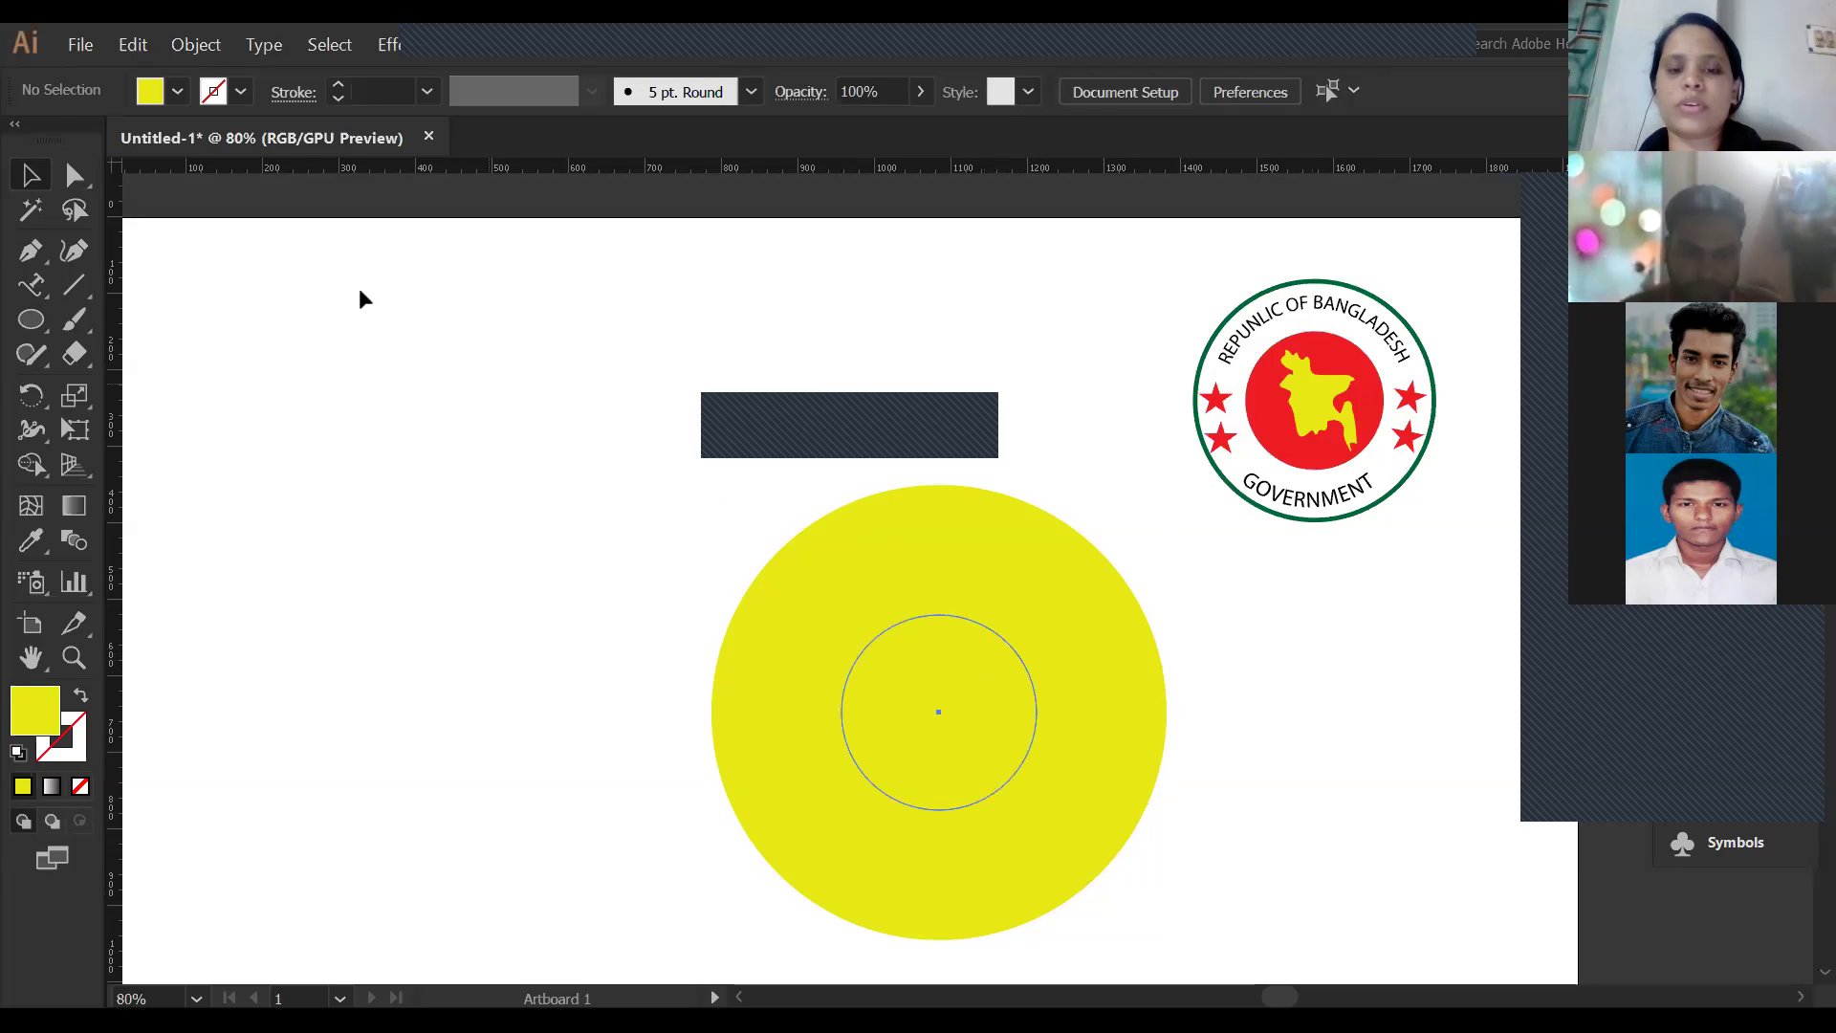
{"action": "left_click", "coordinate": [177, 92]}
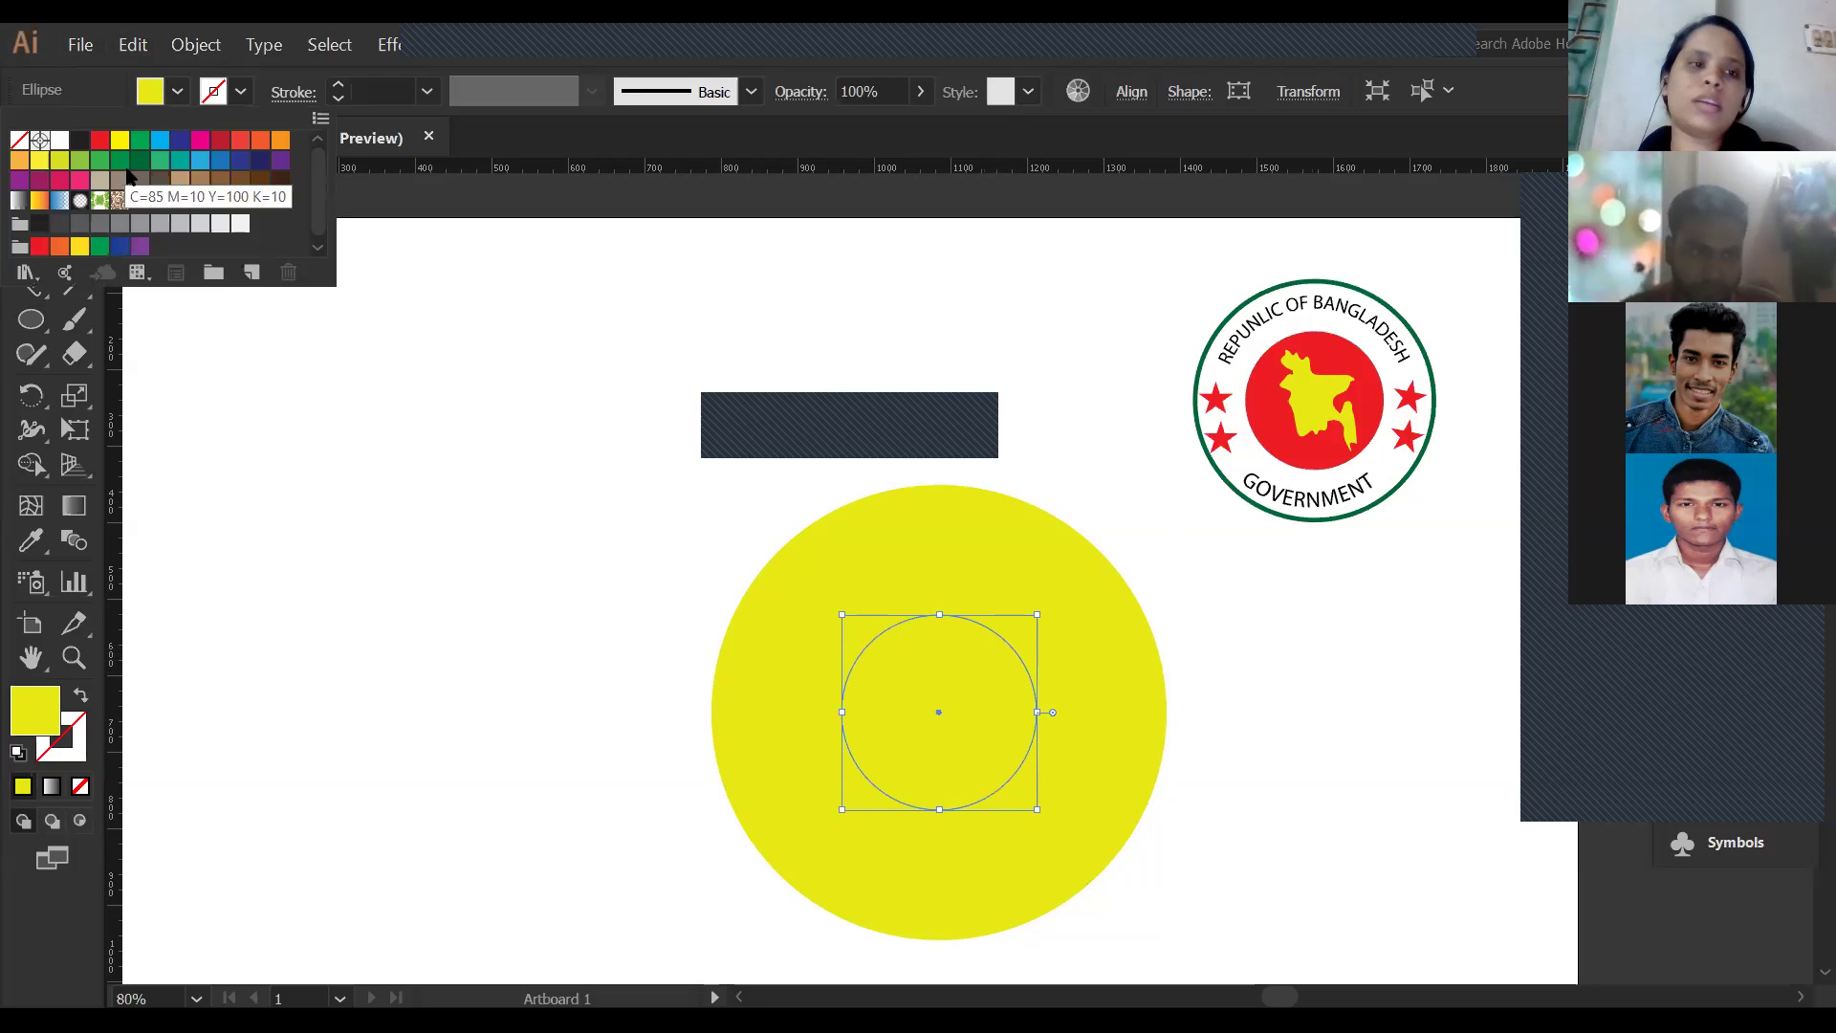
{"action": "left_click", "coordinate": [98, 141]}
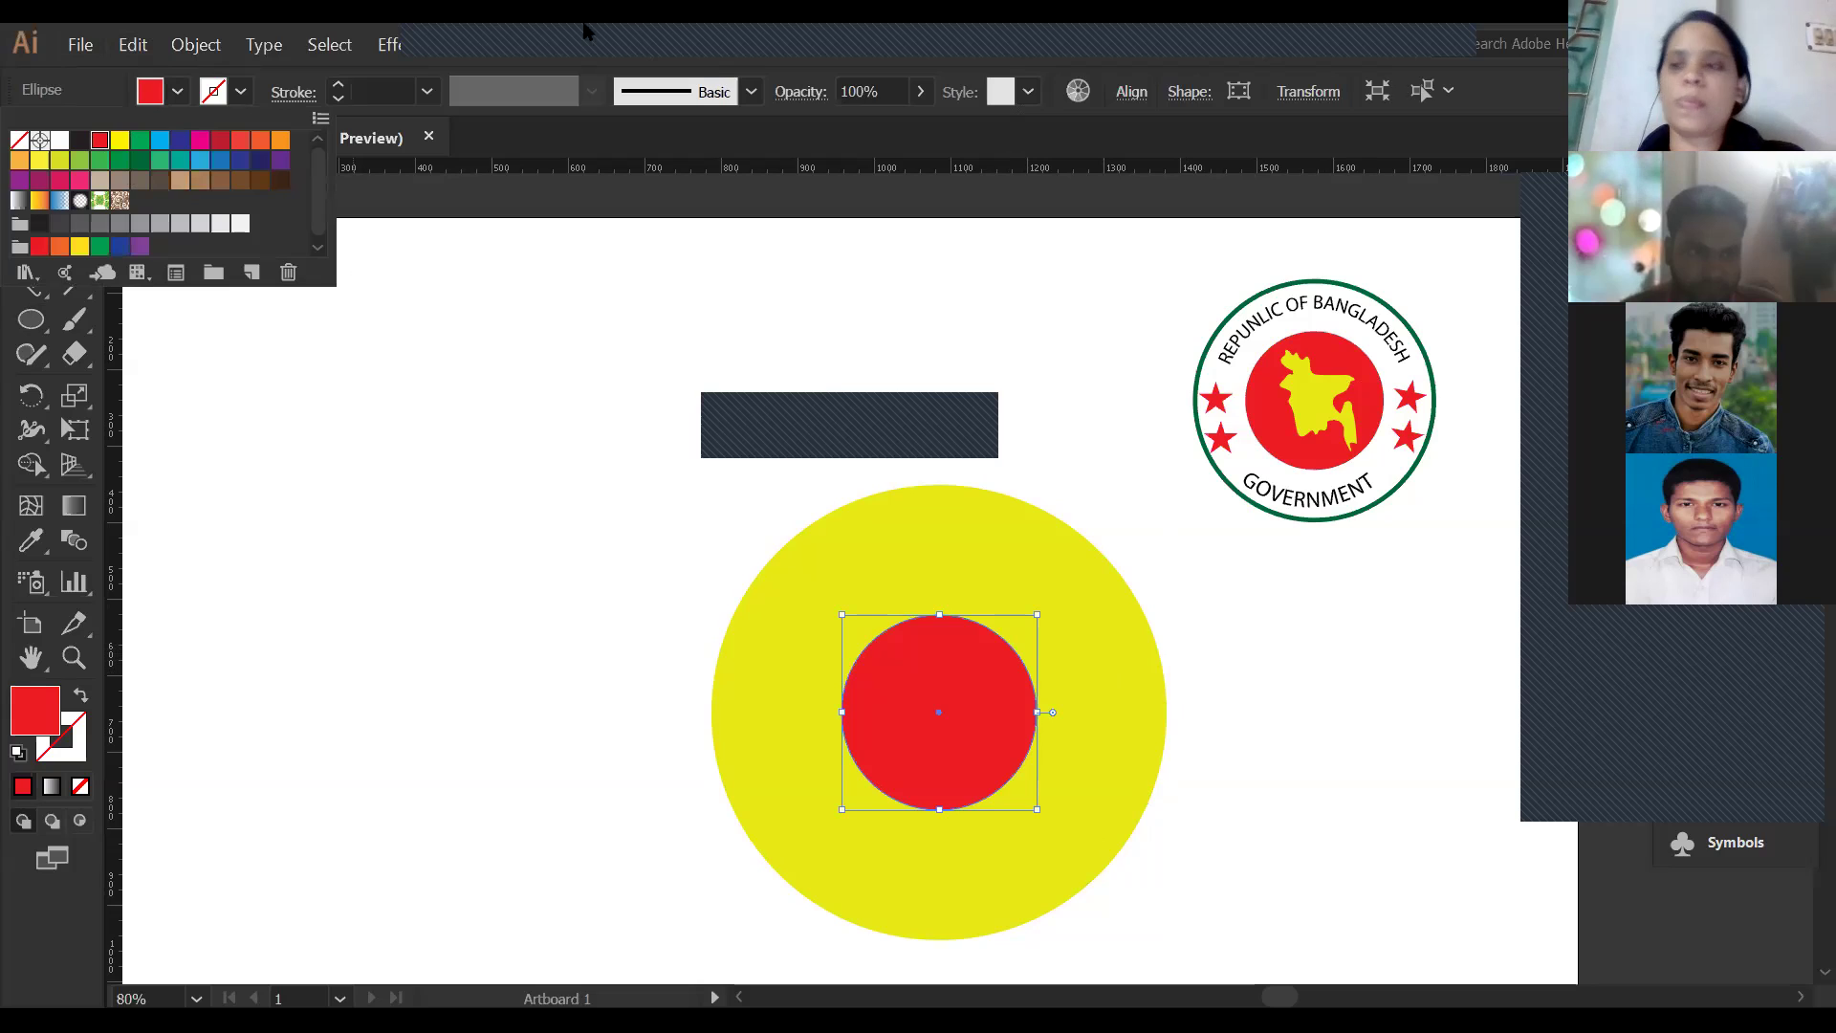
{"action": "left_click", "coordinate": [1169, 605]}
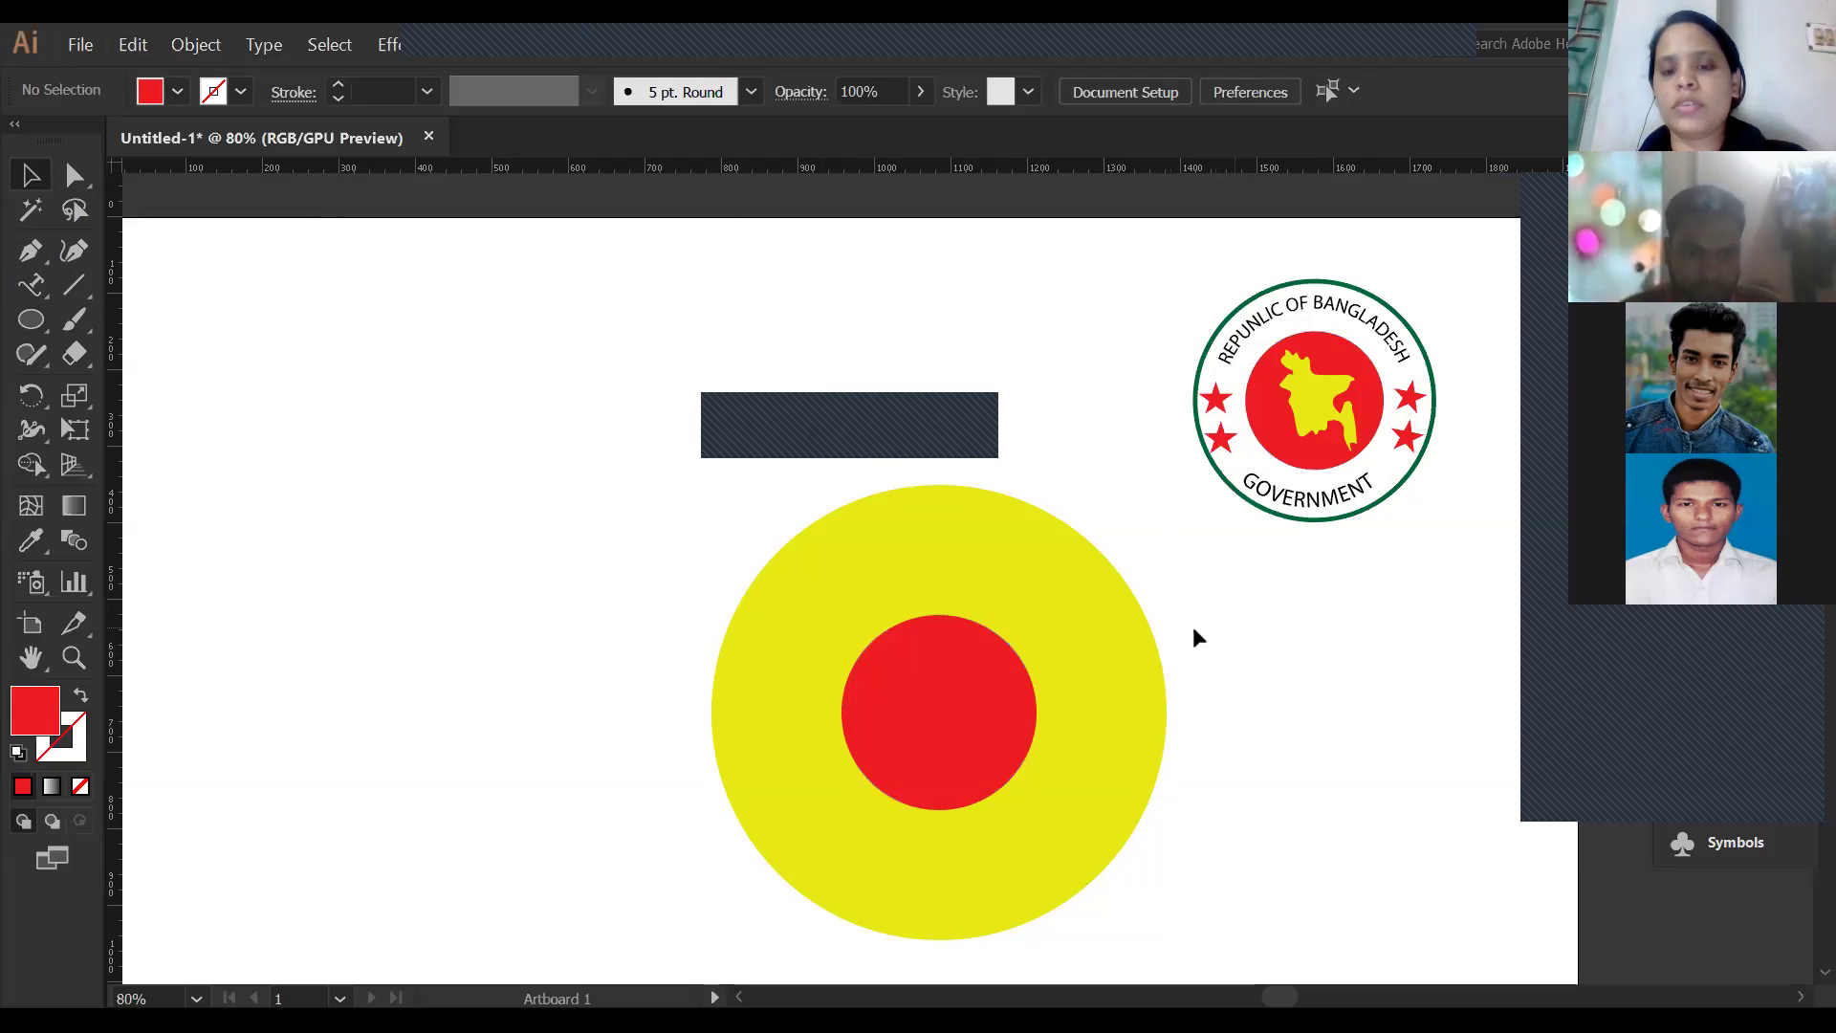
Remove the yellow fill from the large outer circle, setting its fill to None.
{"action": "left_click", "coordinate": [1001, 673]}
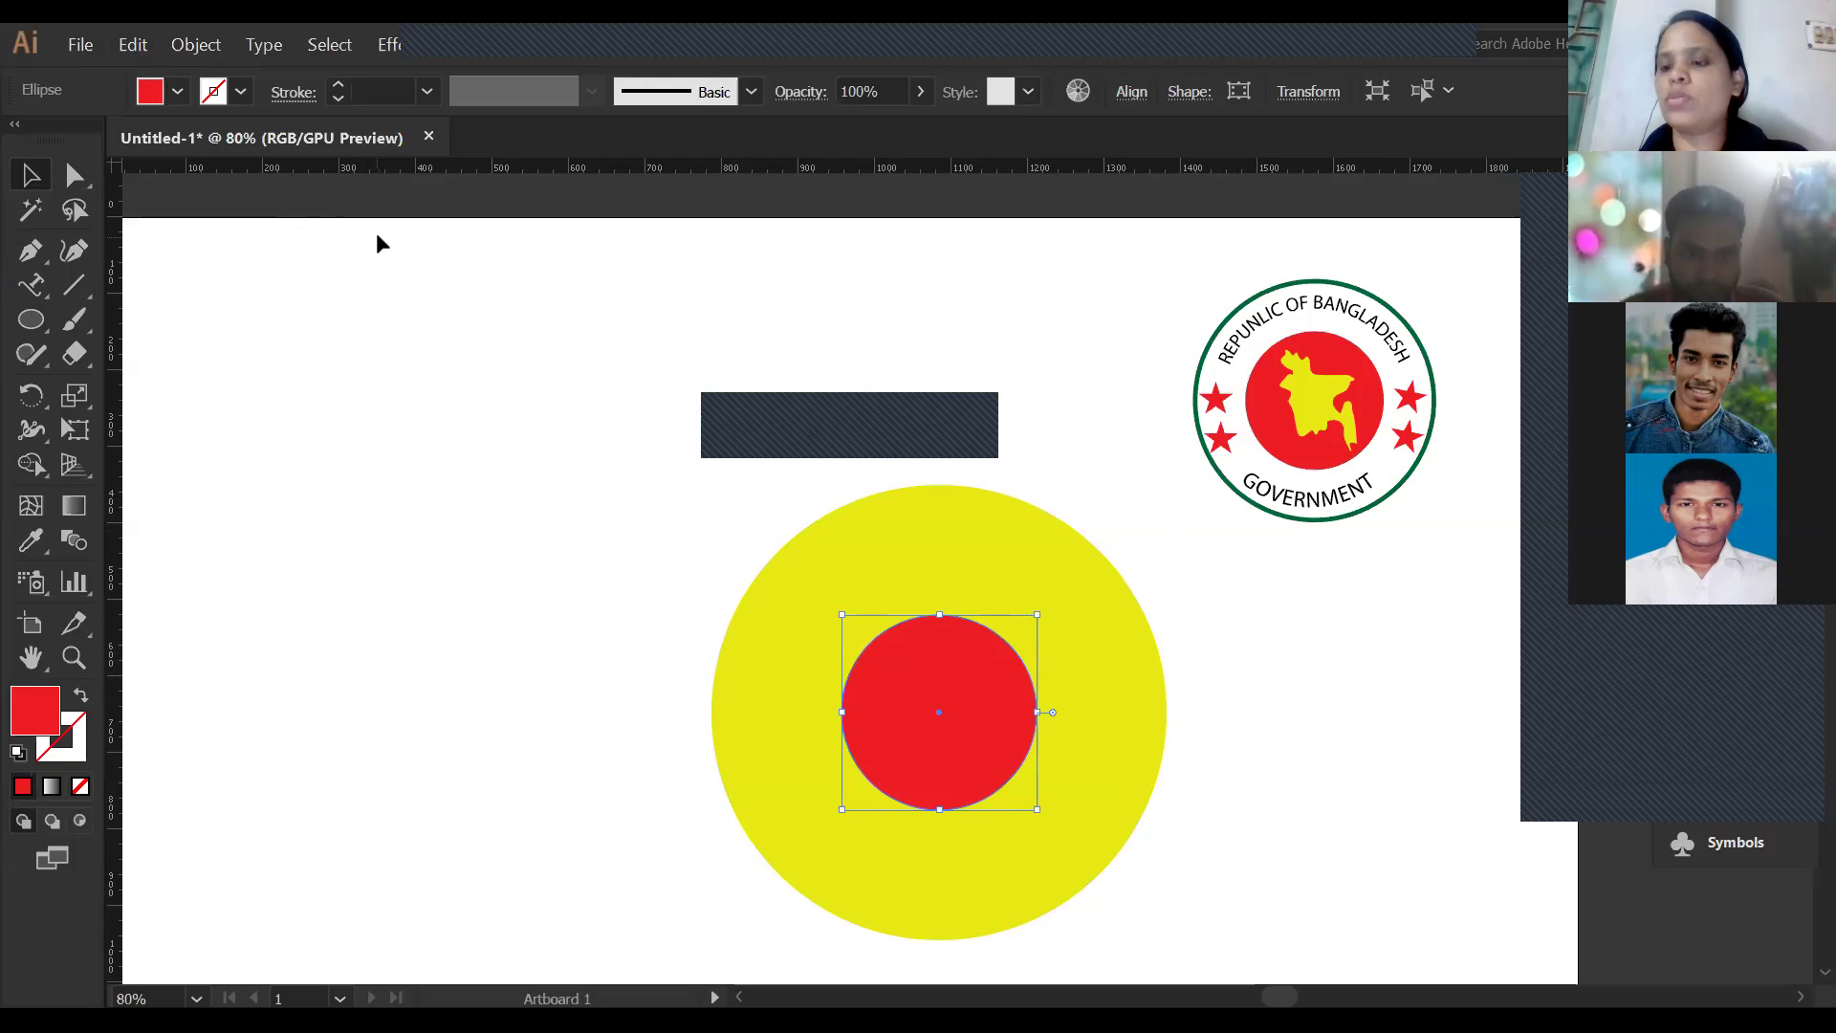
{"action": "left_click", "coordinate": [1259, 767]}
{"action": "left_click", "coordinate": [1116, 683]}
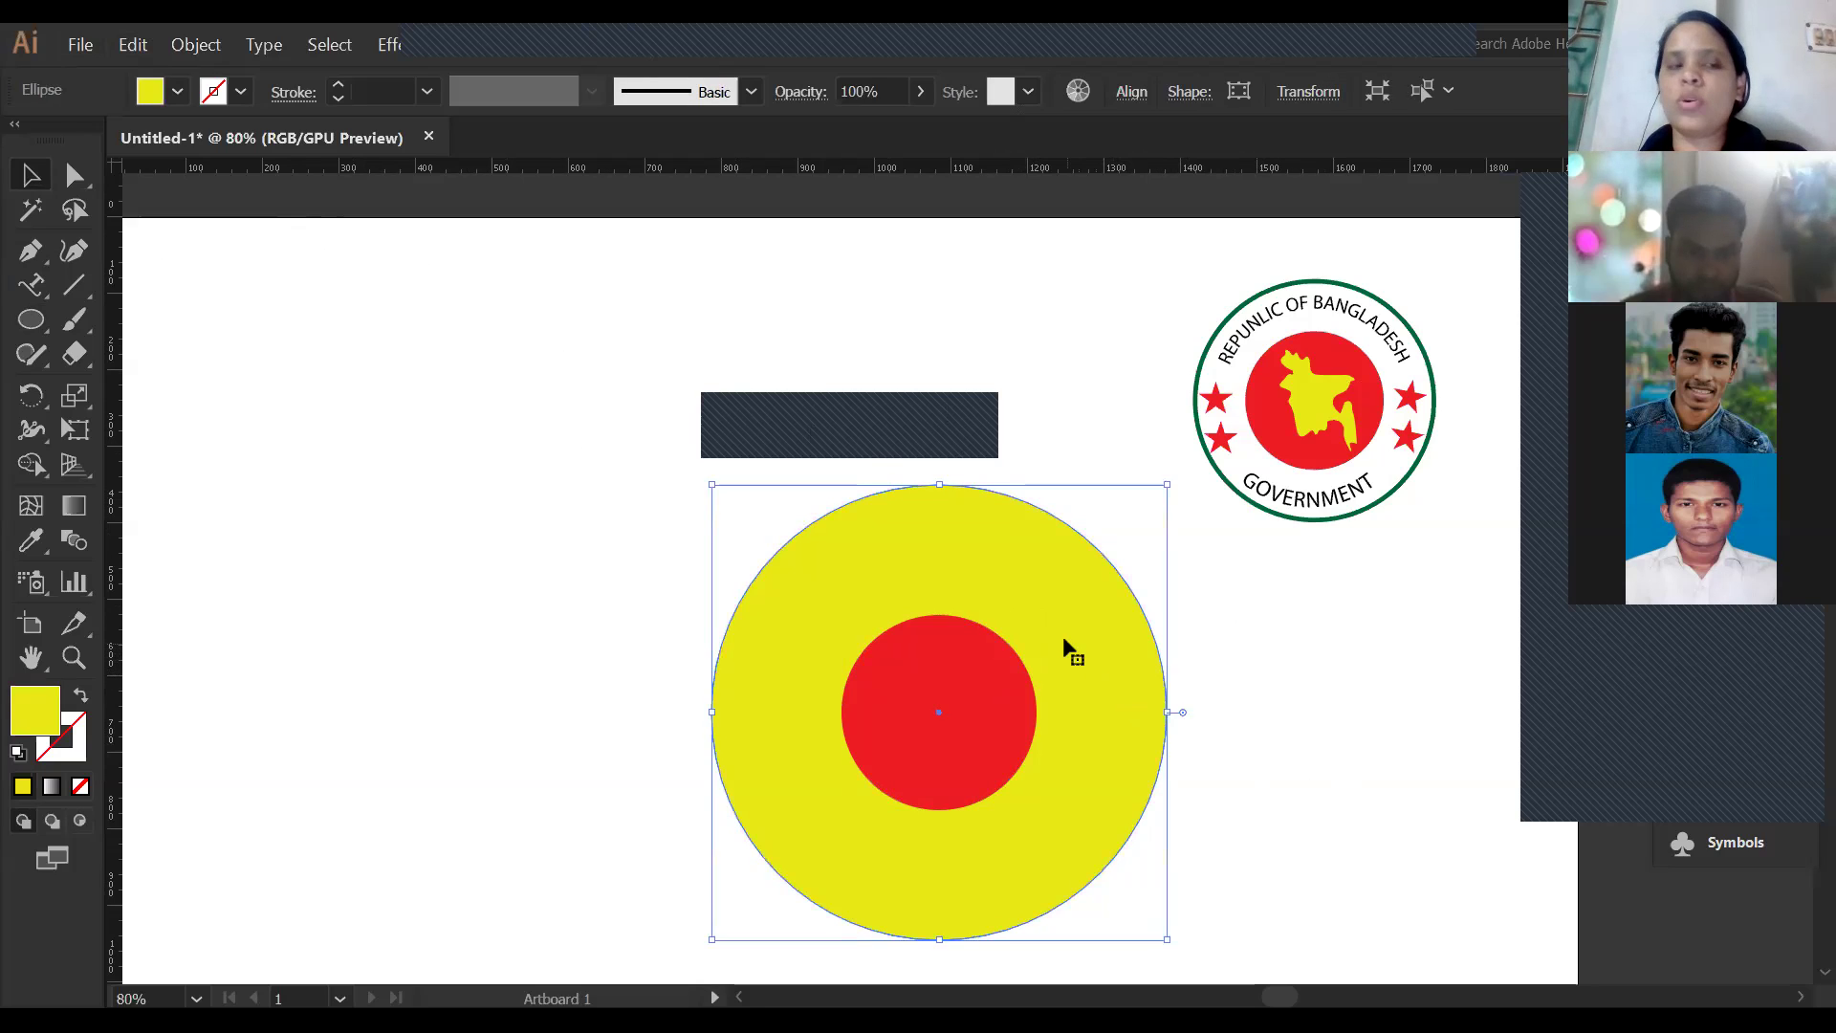
{"action": "left_click", "coordinate": [177, 91]}
{"action": "left_click", "coordinate": [19, 140]}
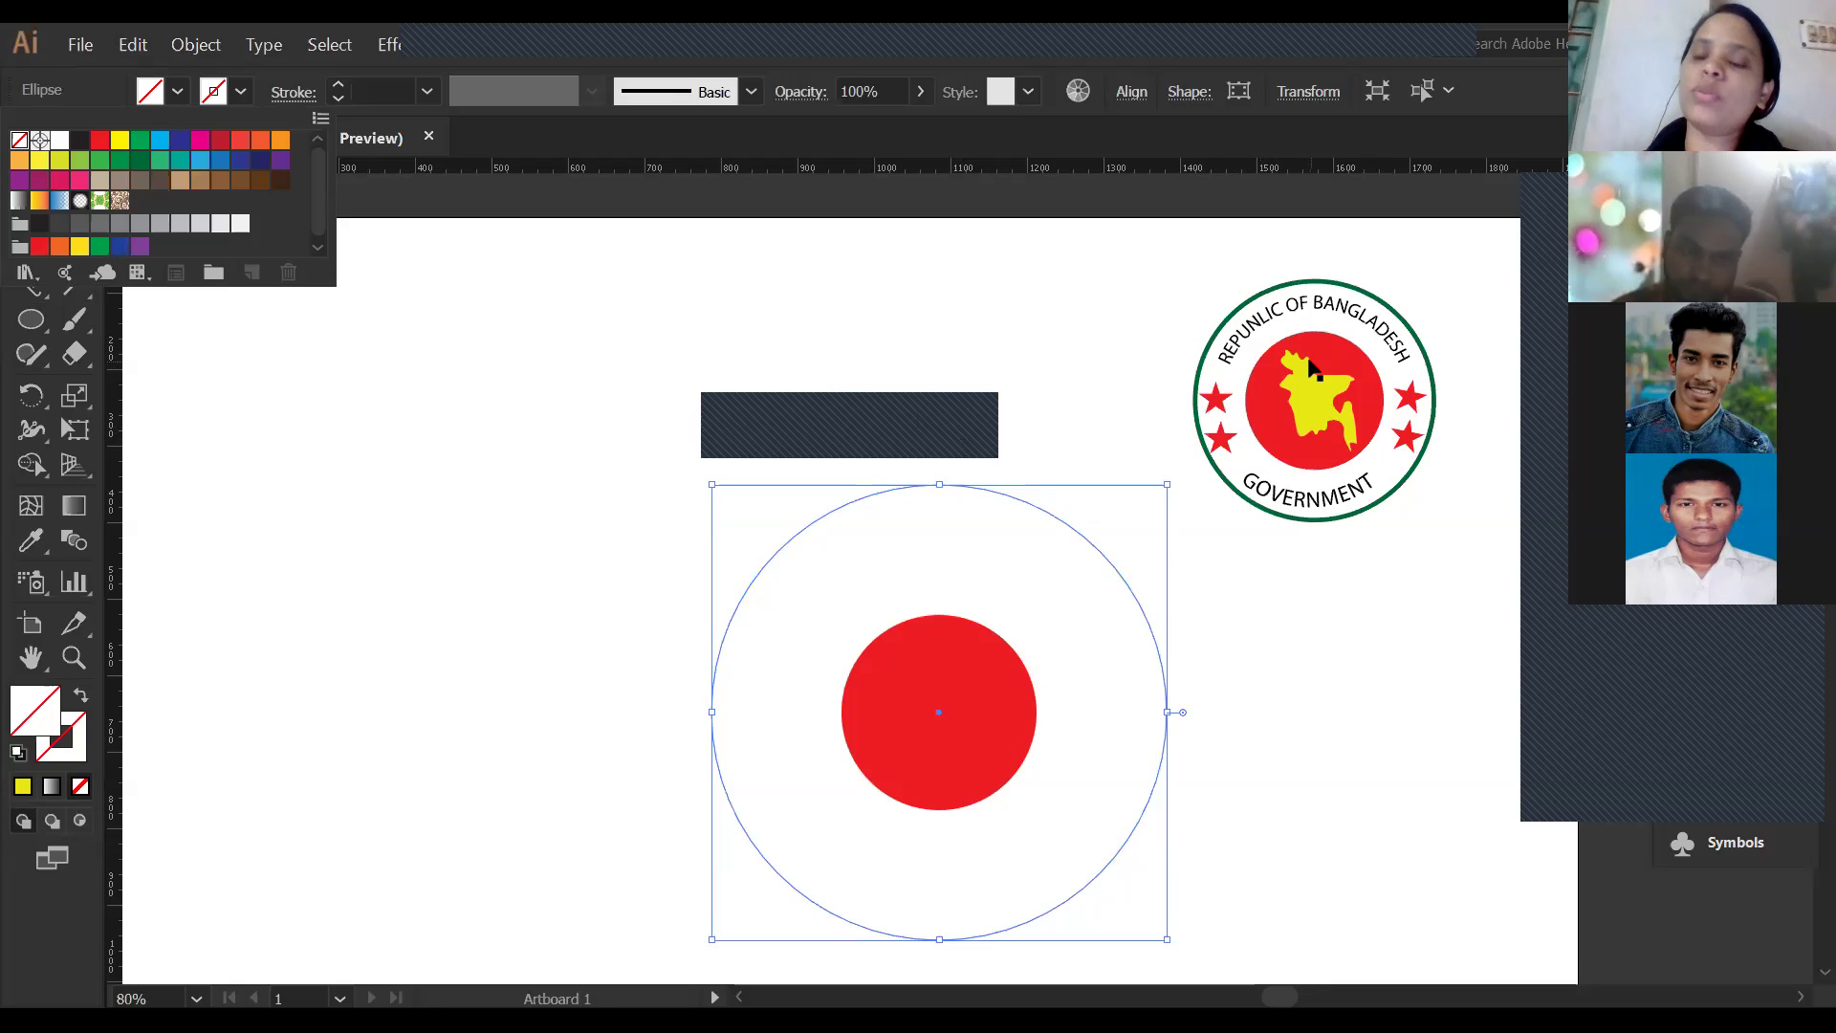
{"action": "left_click", "coordinate": [783, 190]}
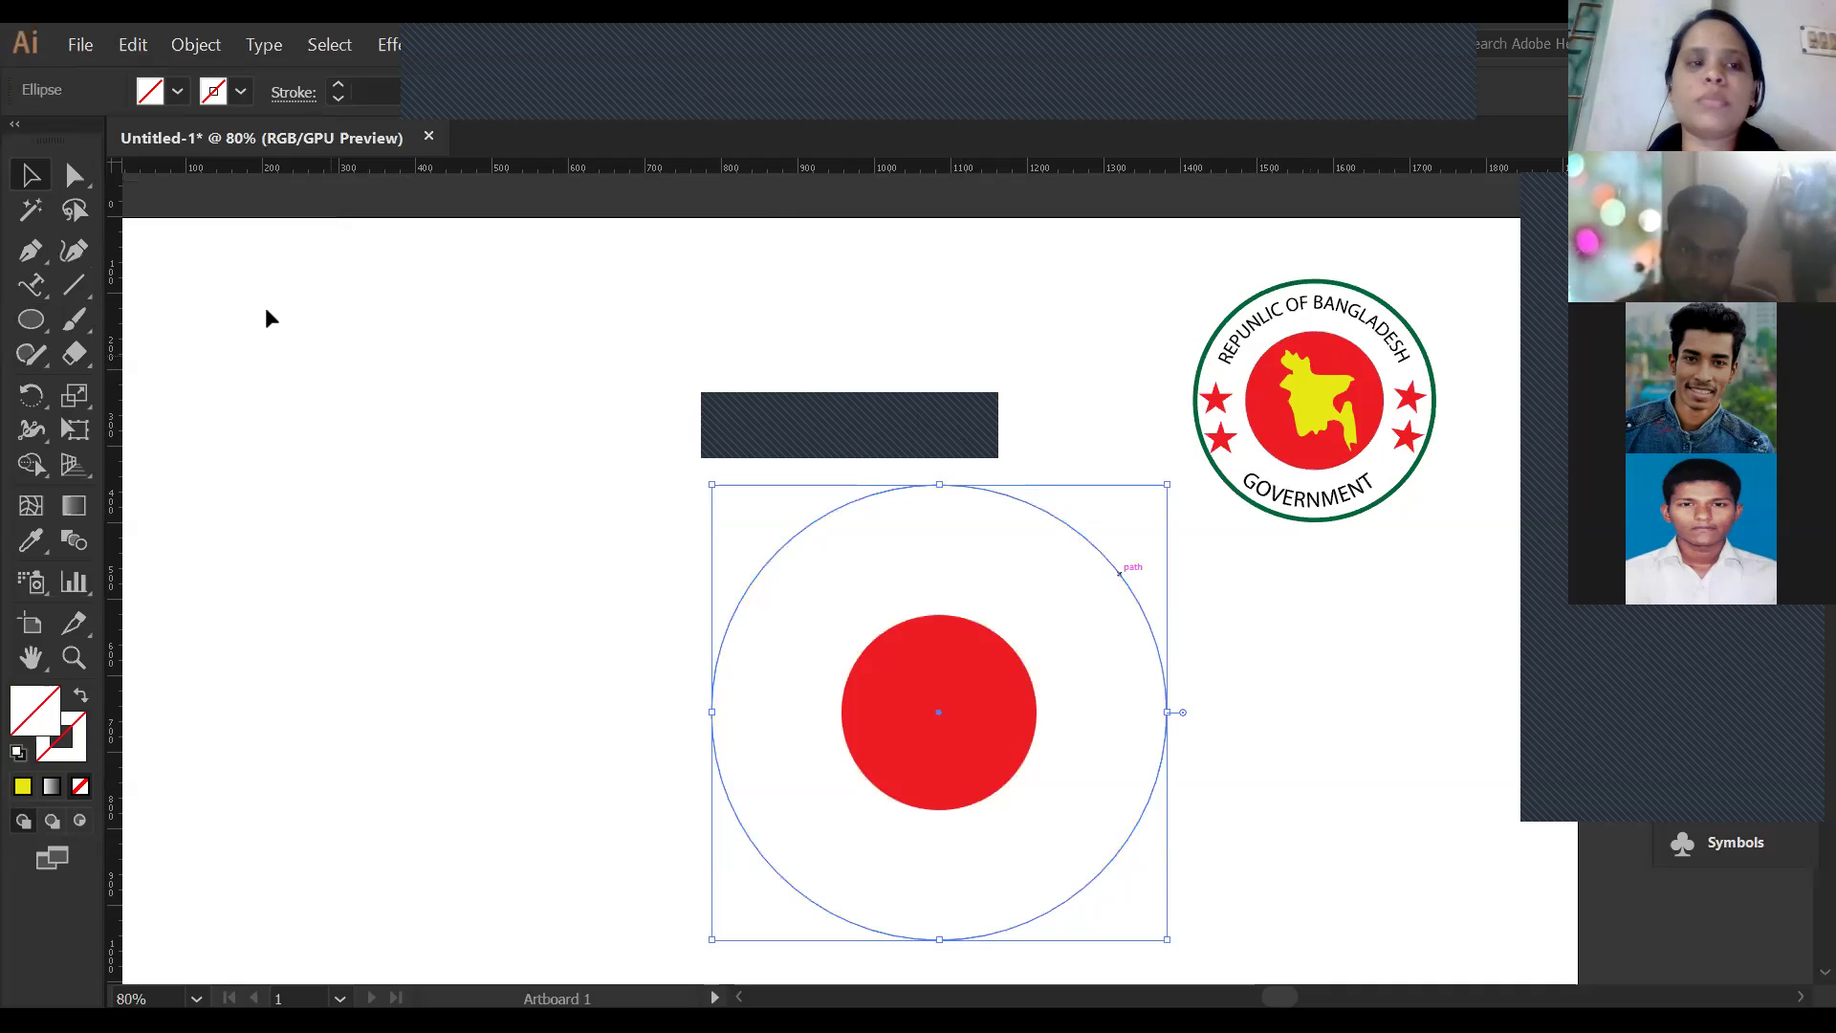
Give the large outer circle a dark green stroke with a weight of 14 pt.
{"action": "left_click", "coordinate": [240, 92]}
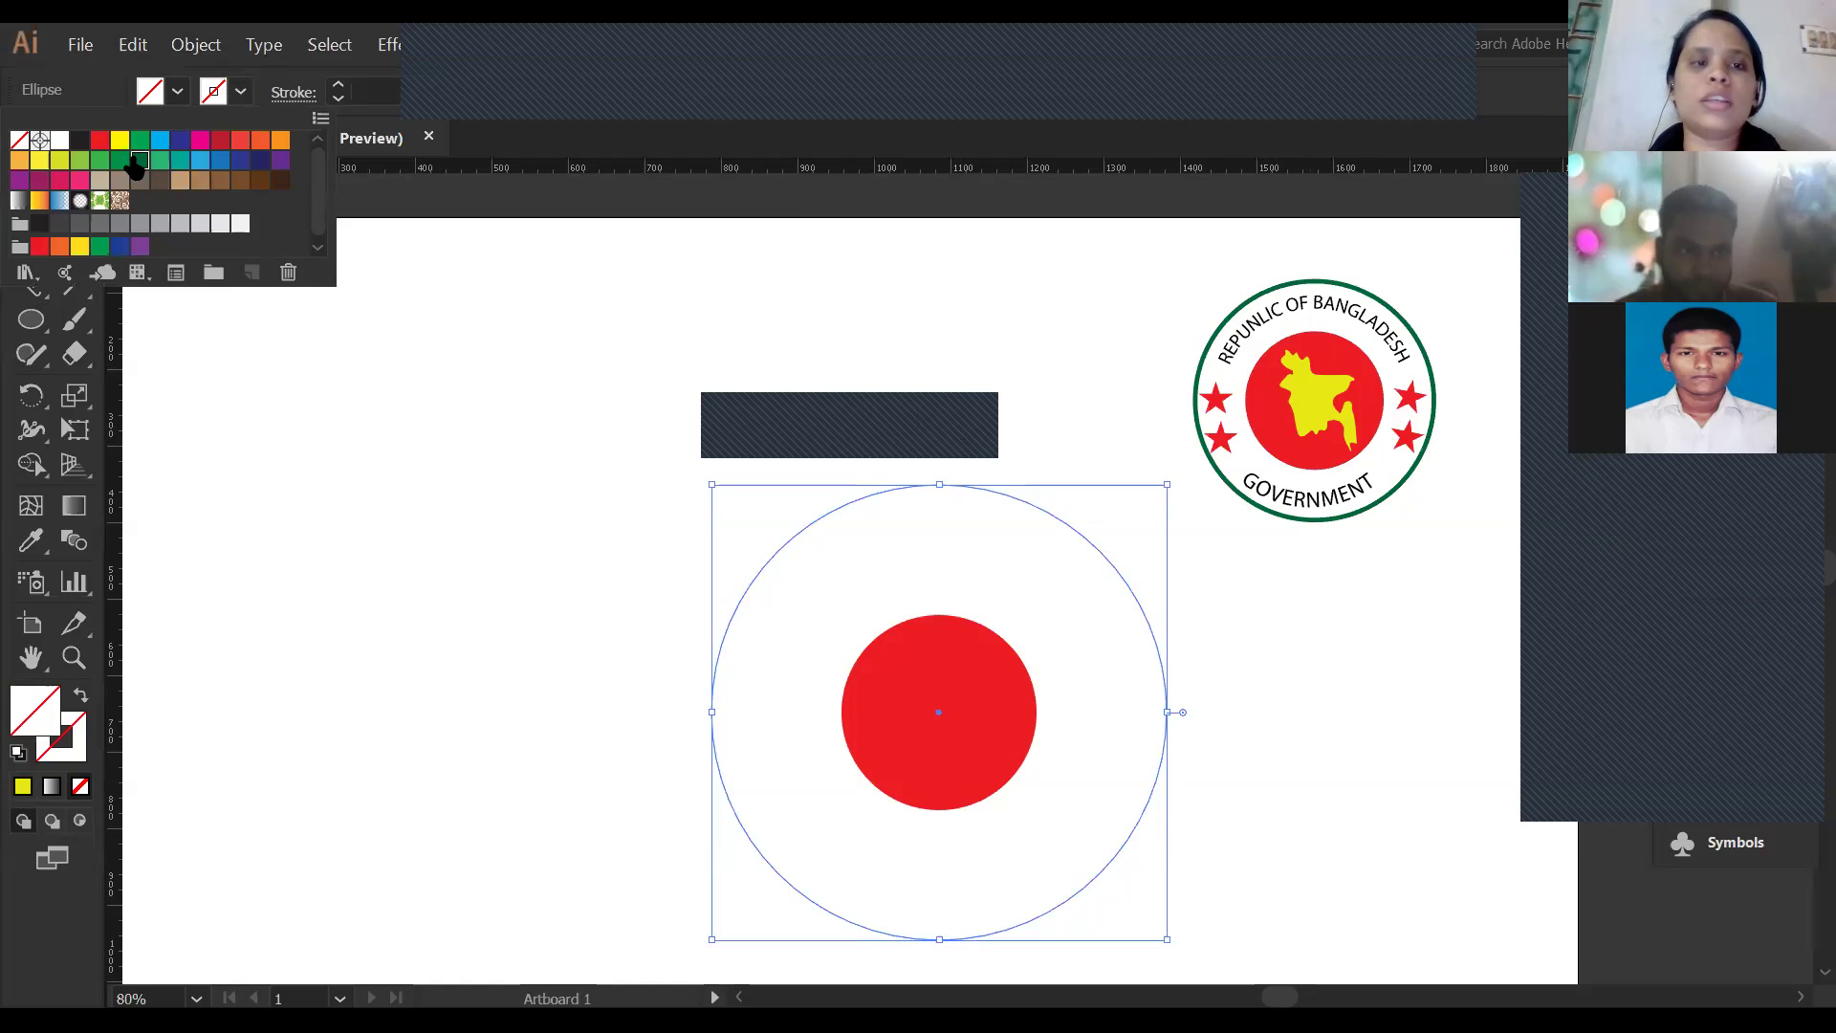
{"action": "left_click", "coordinate": [136, 163]}
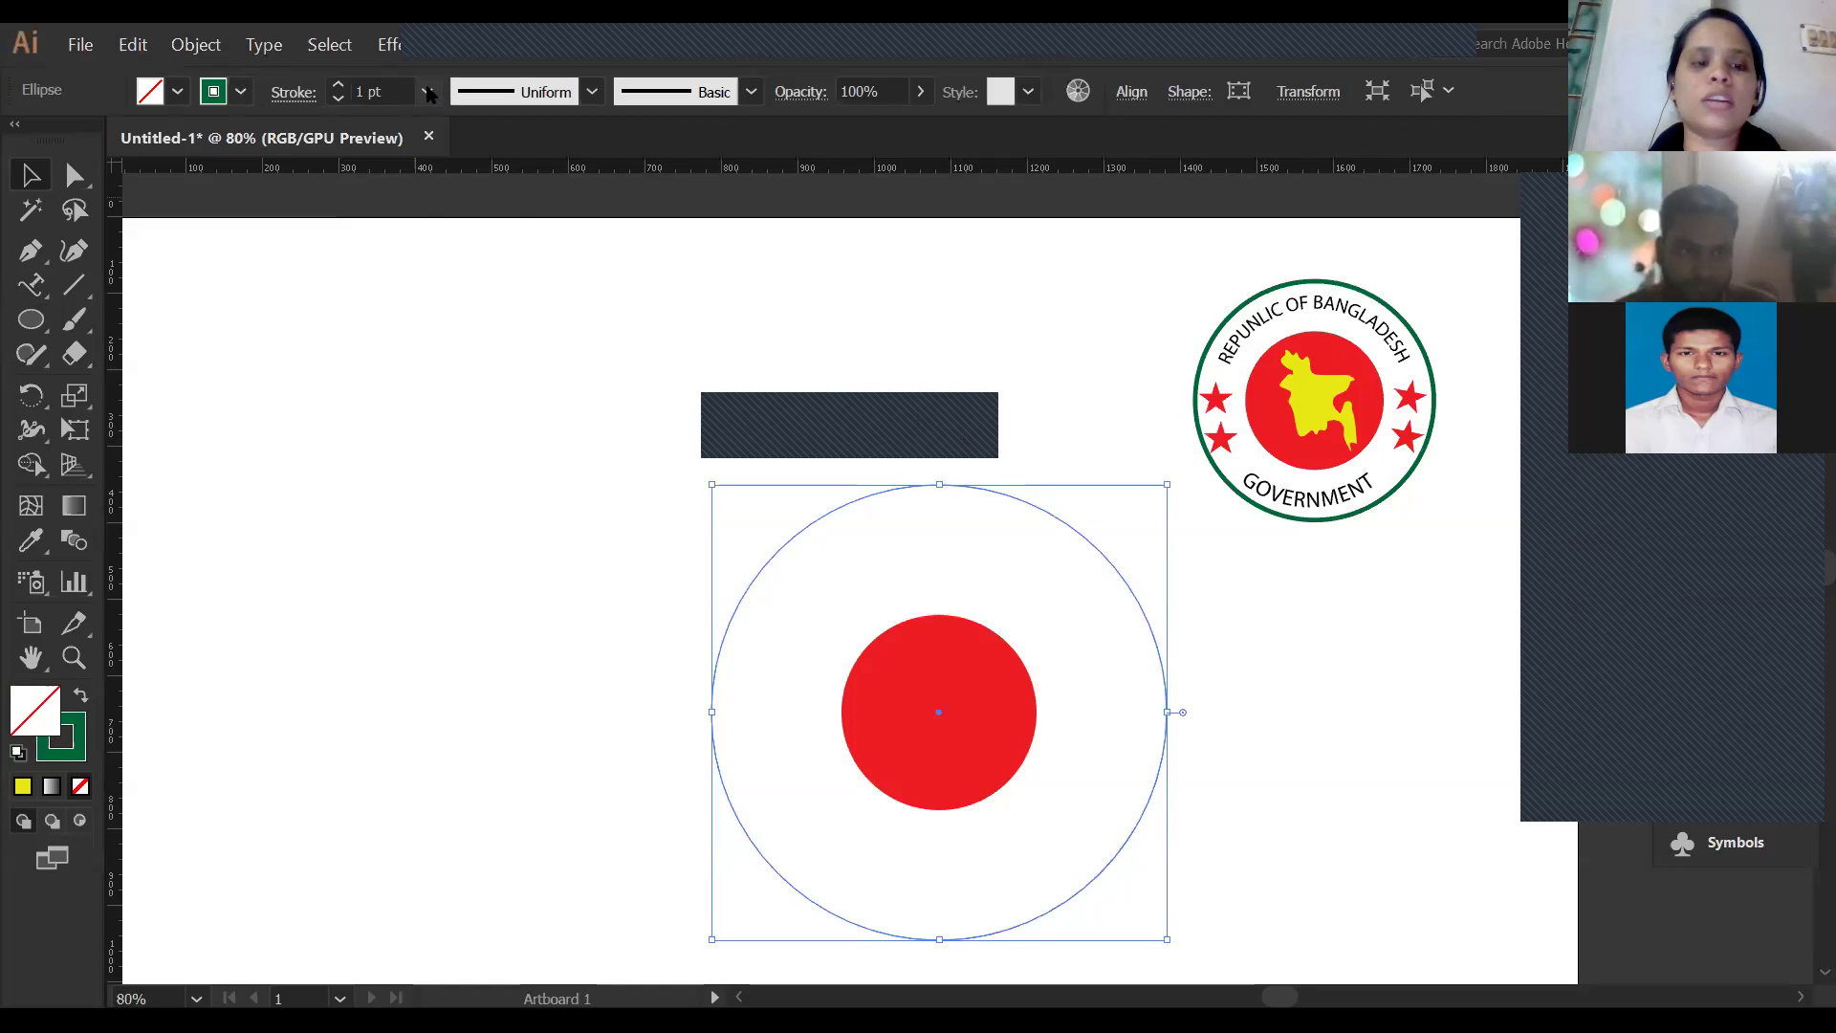
{"action": "left_click", "coordinate": [427, 92]}
{"action": "left_click", "coordinate": [457, 564]}
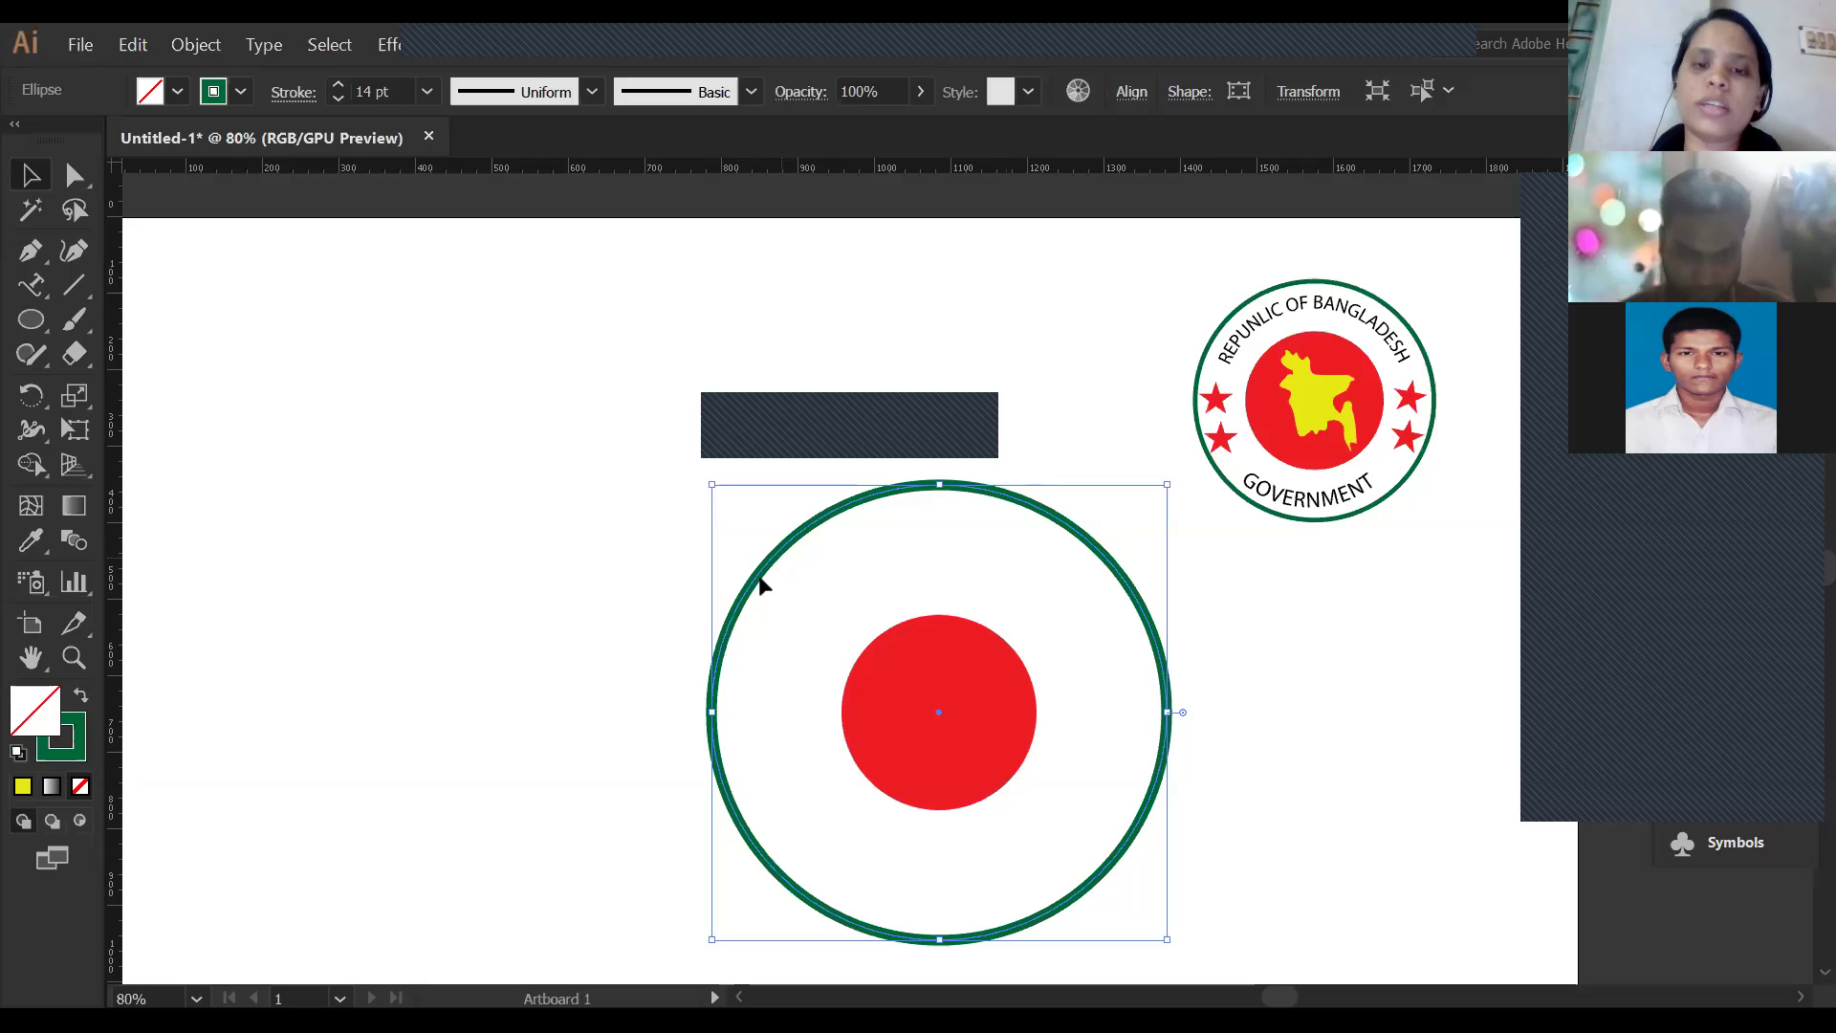
Expand the outer circle's green stroke into a filled ring shape and check the ring by selecting and deselecting it.
{"action": "left_click", "coordinate": [198, 45]}
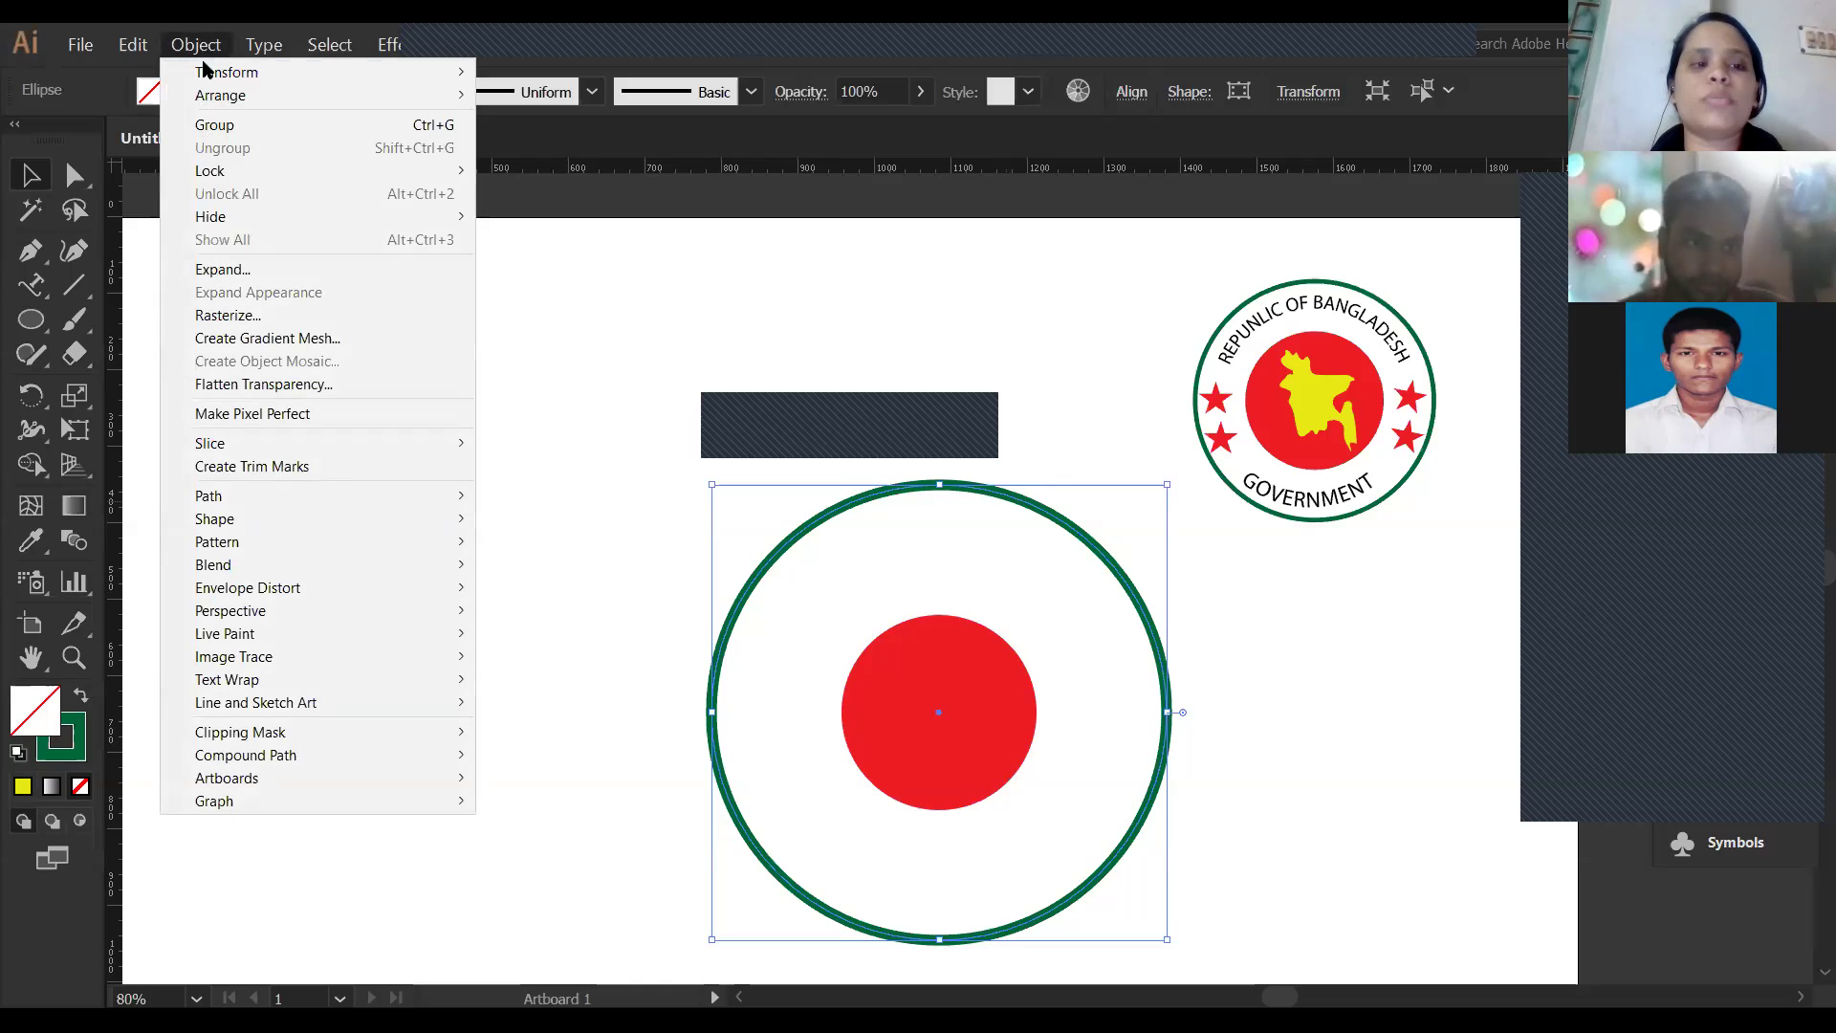
{"action": "left_click", "coordinate": [226, 271]}
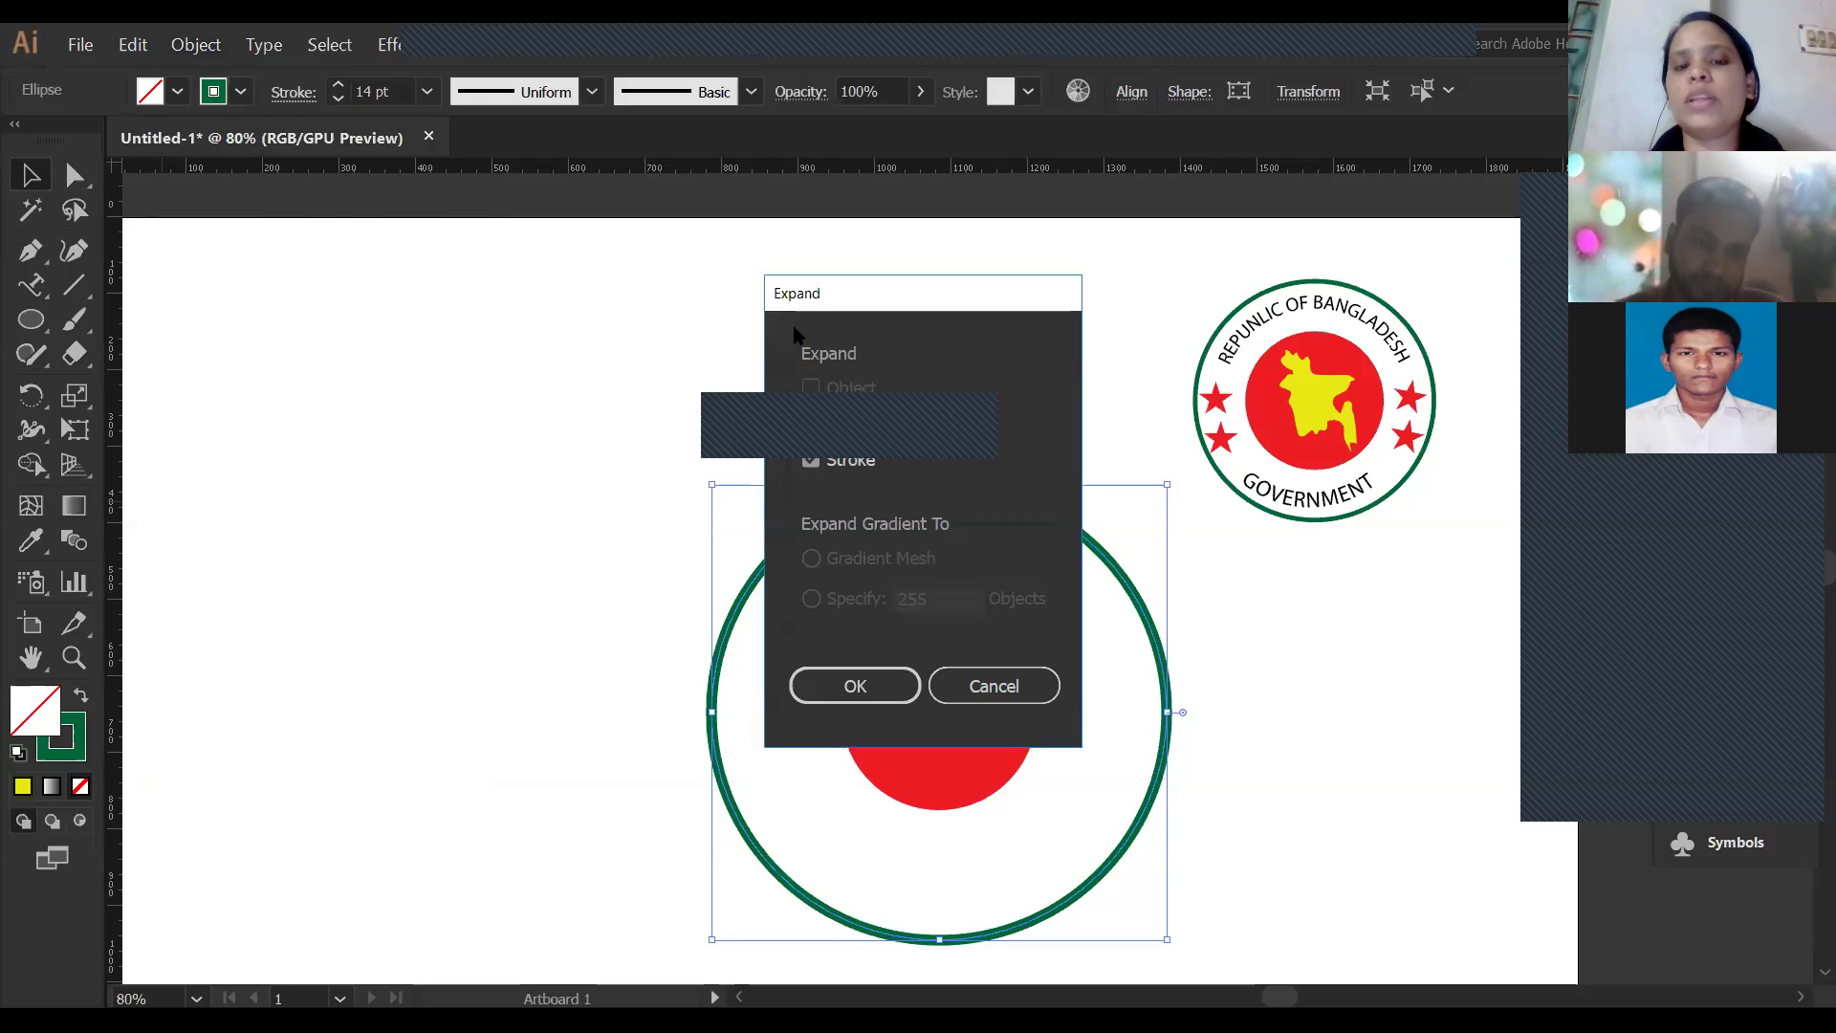
{"action": "left_click", "coordinate": [860, 688]}
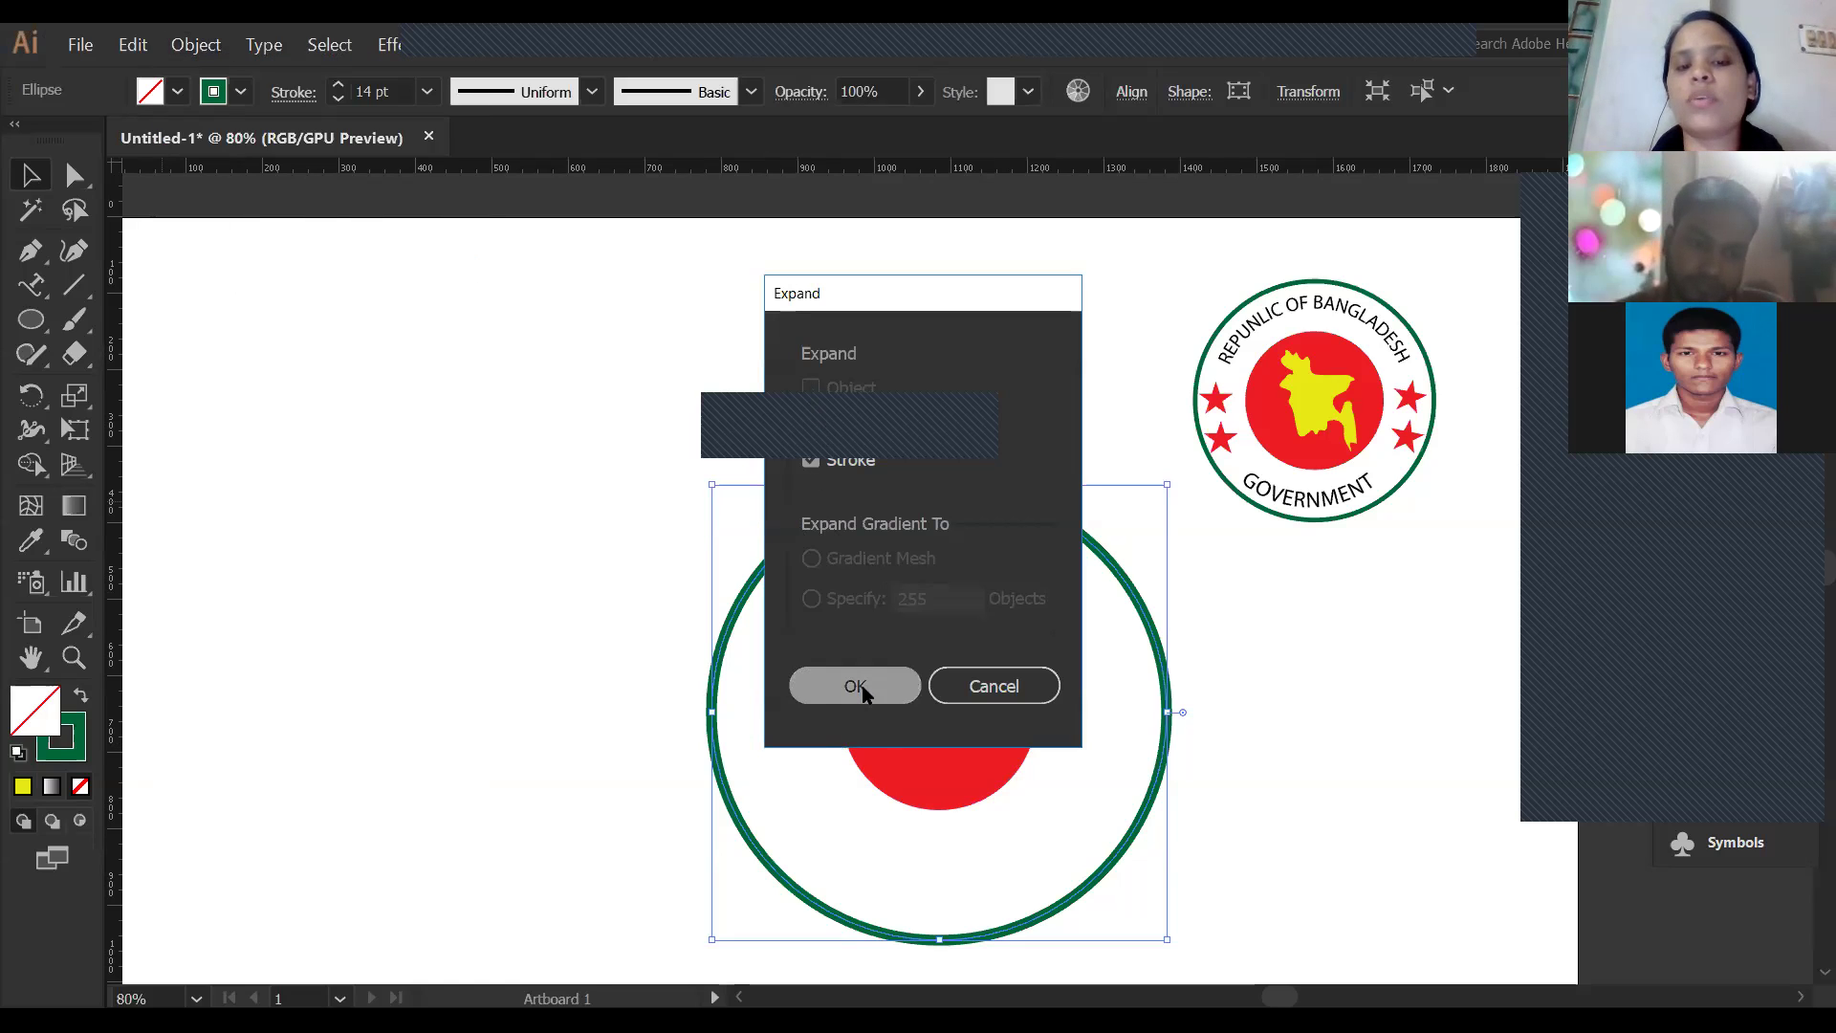
{"action": "left_click", "coordinate": [1200, 642]}
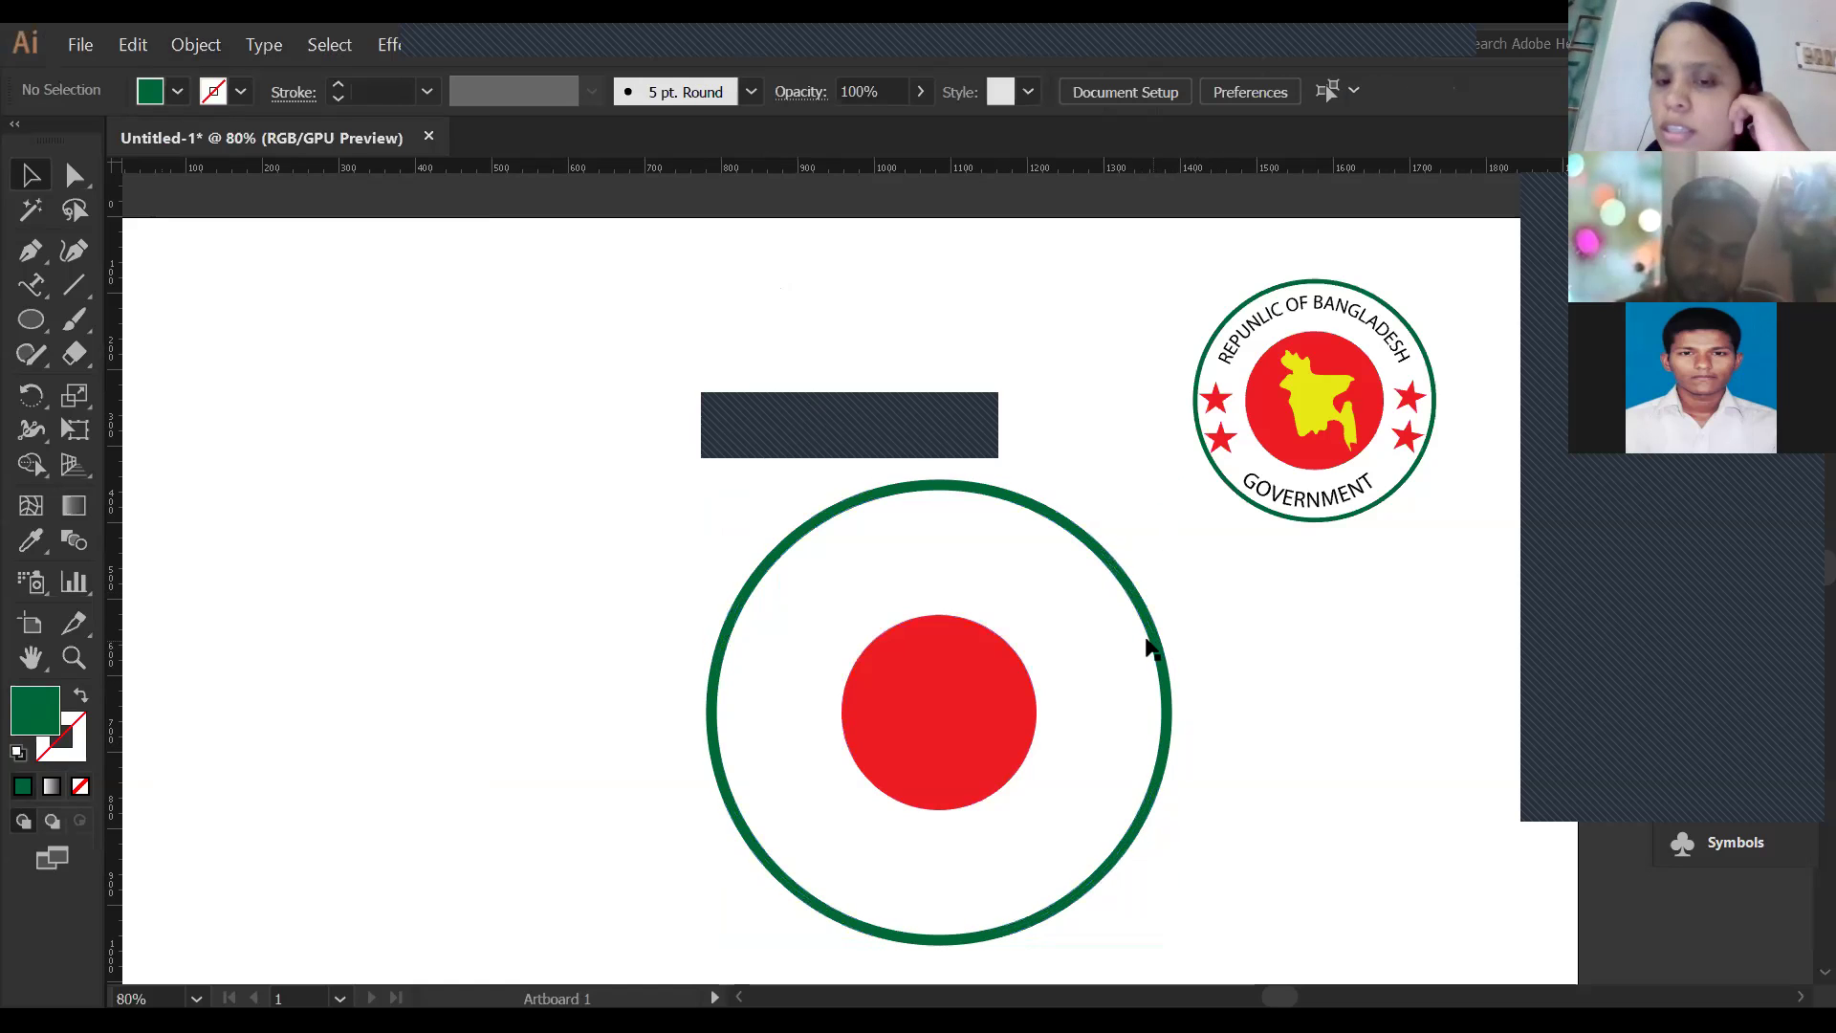
{"action": "left_click", "coordinate": [1151, 629]}
{"action": "left_click", "coordinate": [1213, 627]}
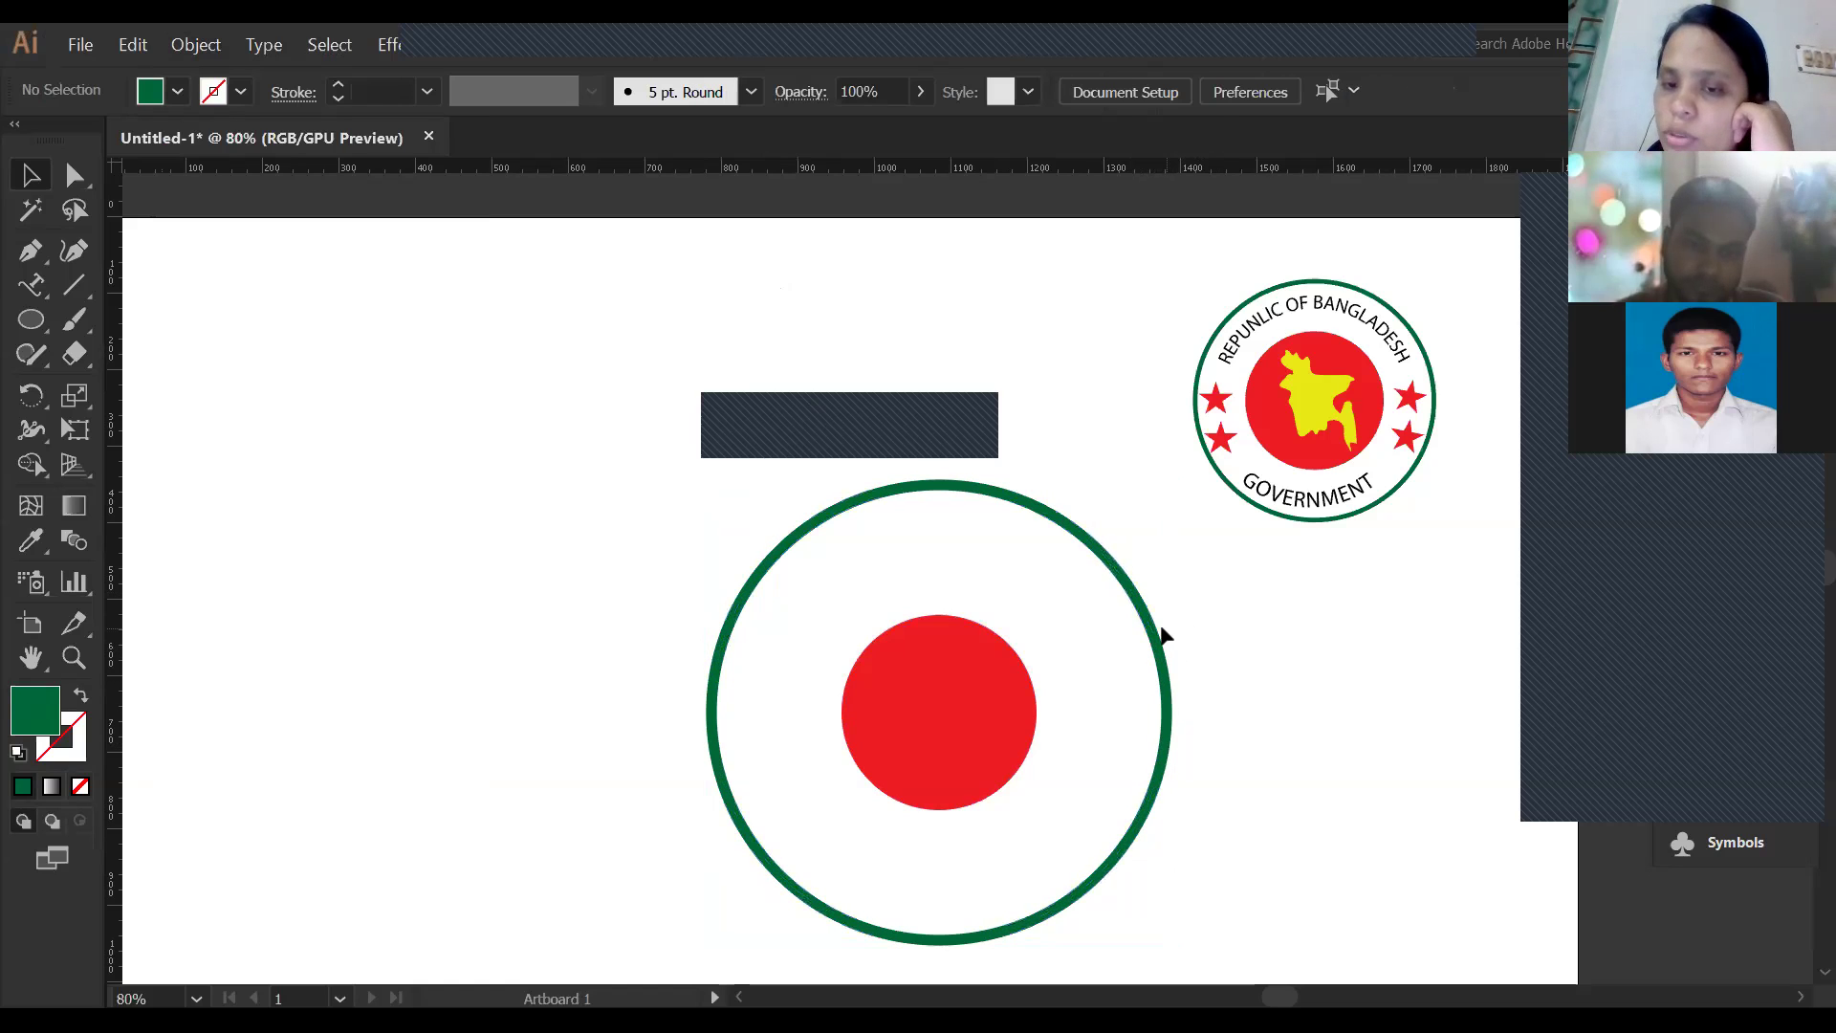
{"action": "left_click", "coordinate": [1151, 633]}
{"action": "left_click", "coordinate": [1133, 606]}
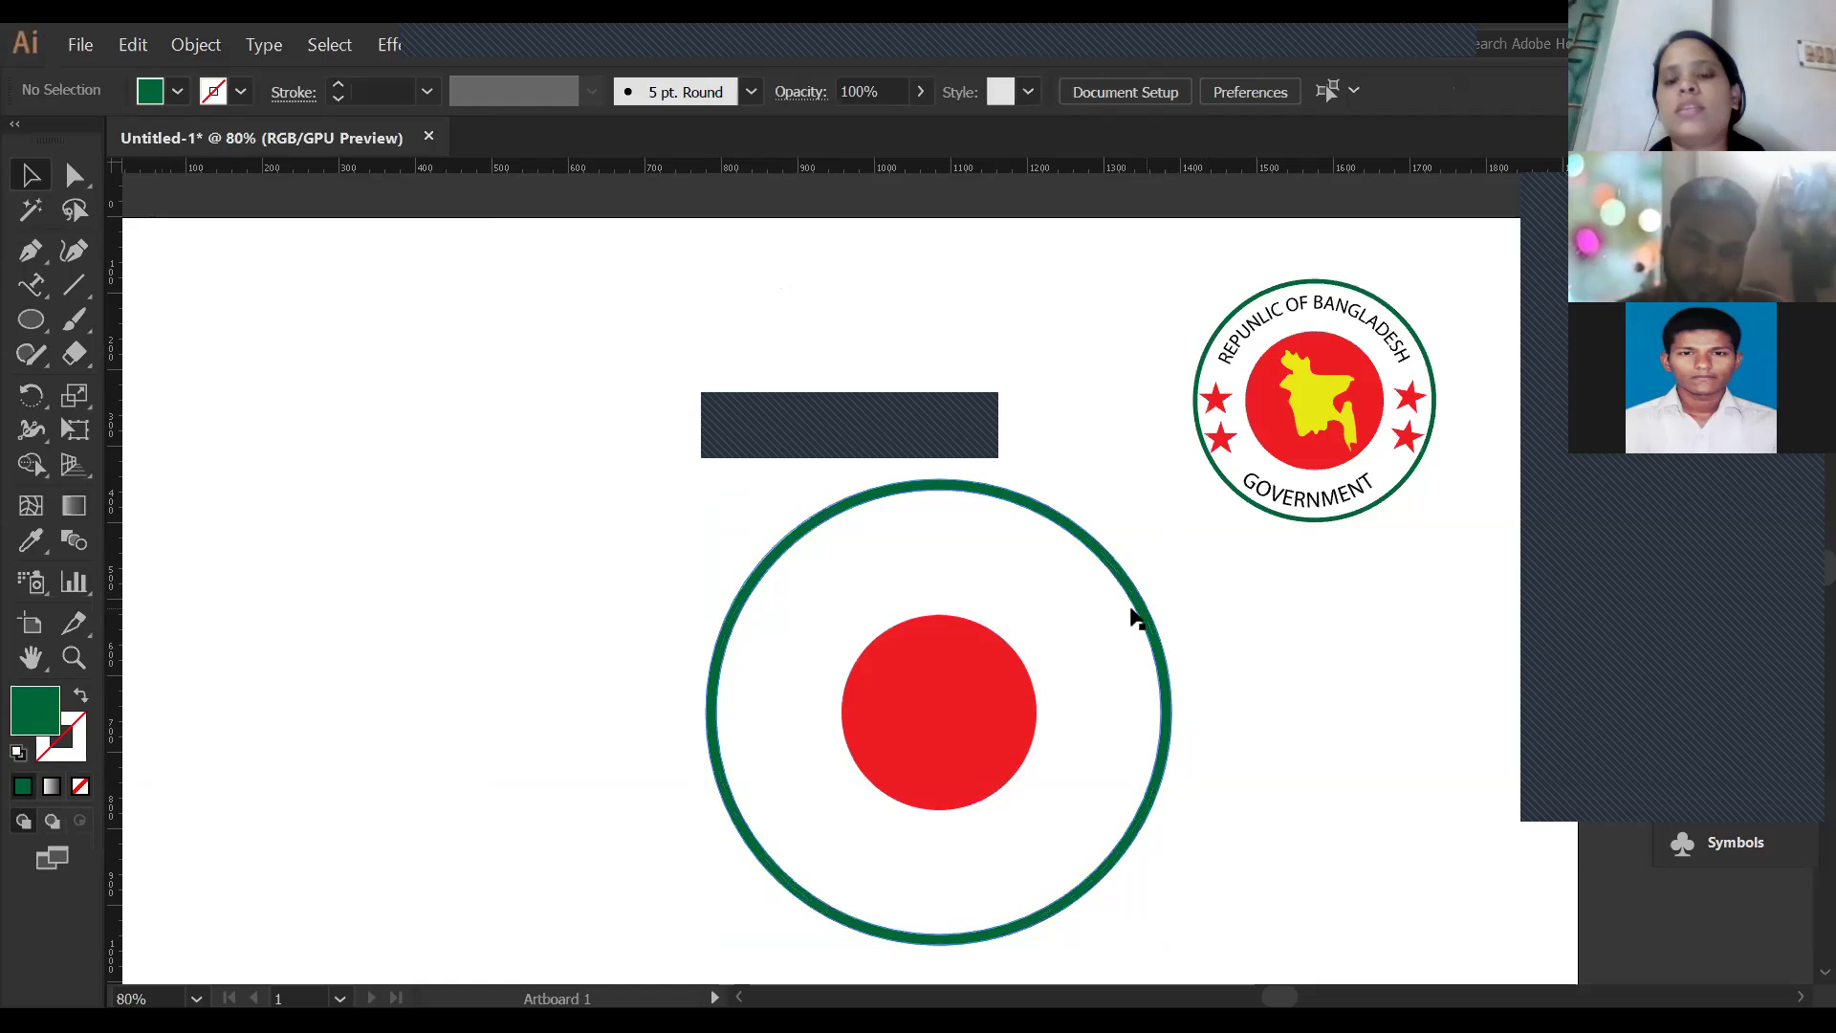
Select the red inner circle and hide the bounding box around it.
{"action": "left_click", "coordinate": [905, 675]}
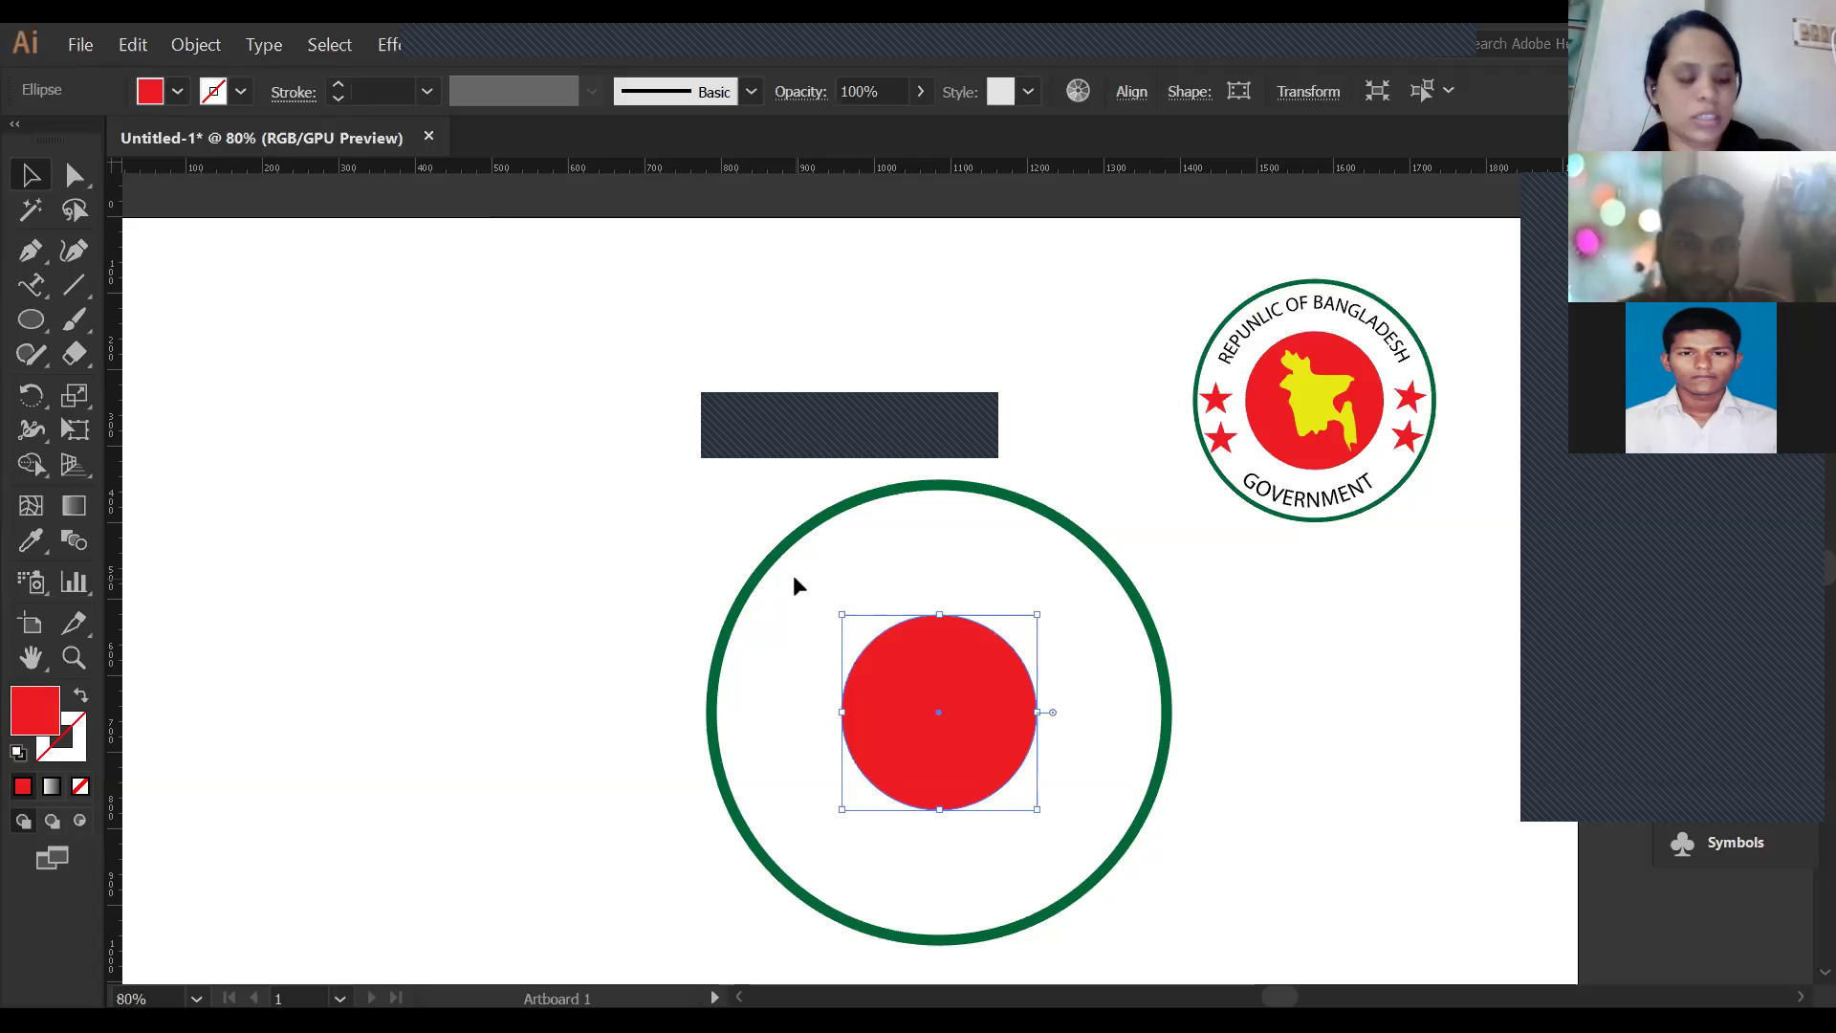
{"action": "key", "text": "ctrl+shift+b"}
{"action": "key", "text": "ctrl+shift+b"}
{"action": "key", "text": "ctrl+shift+b"}
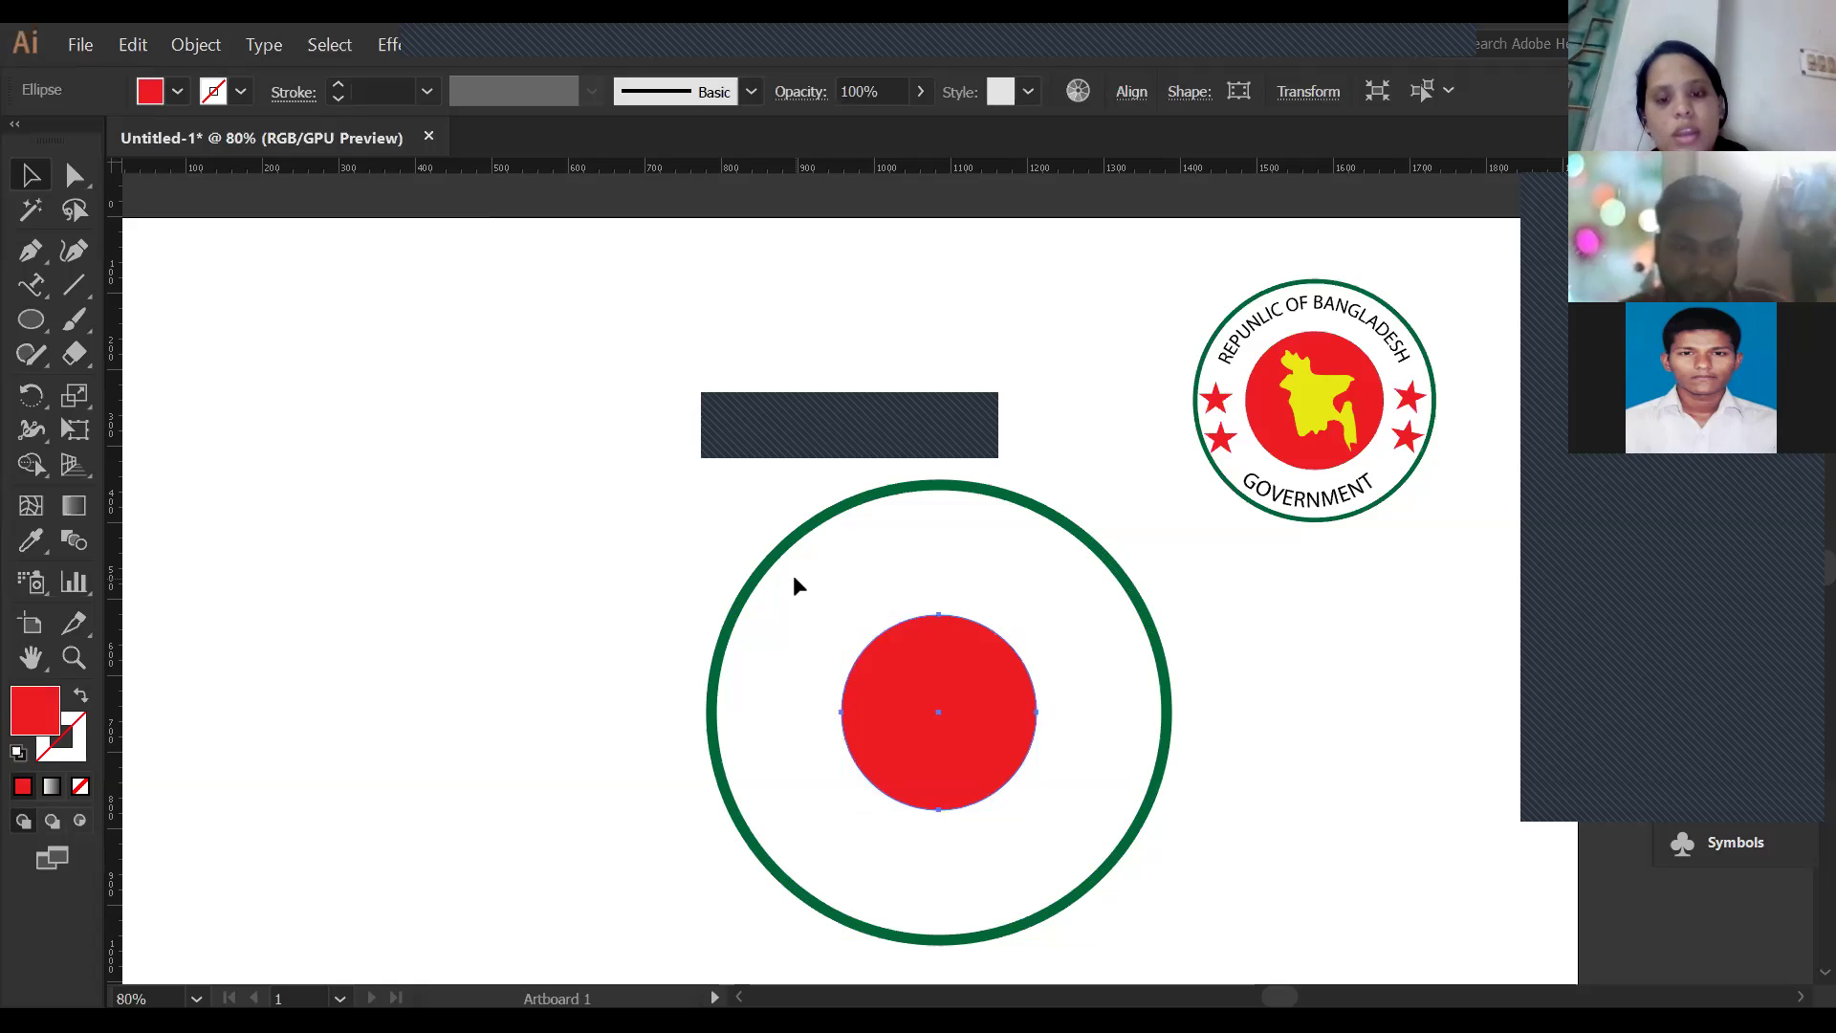